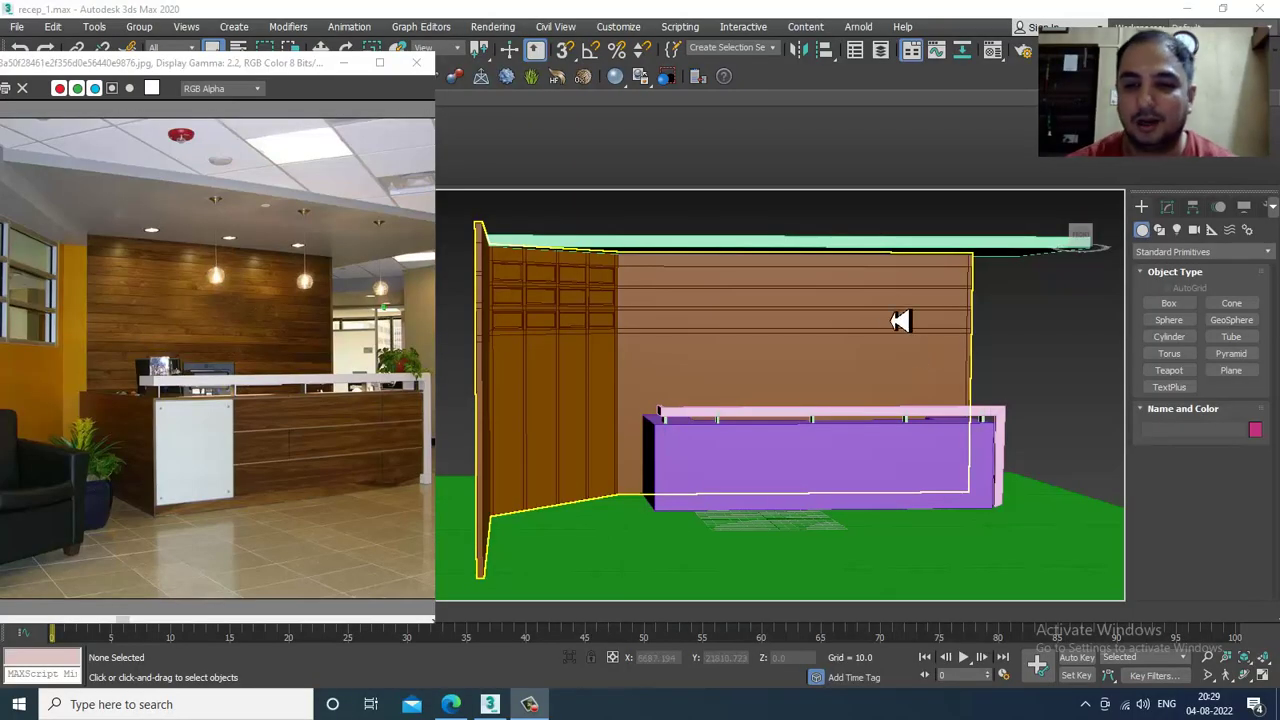
# Examine the reception room model from several angles against the reference photo.
pyautogui.click(543, 710)
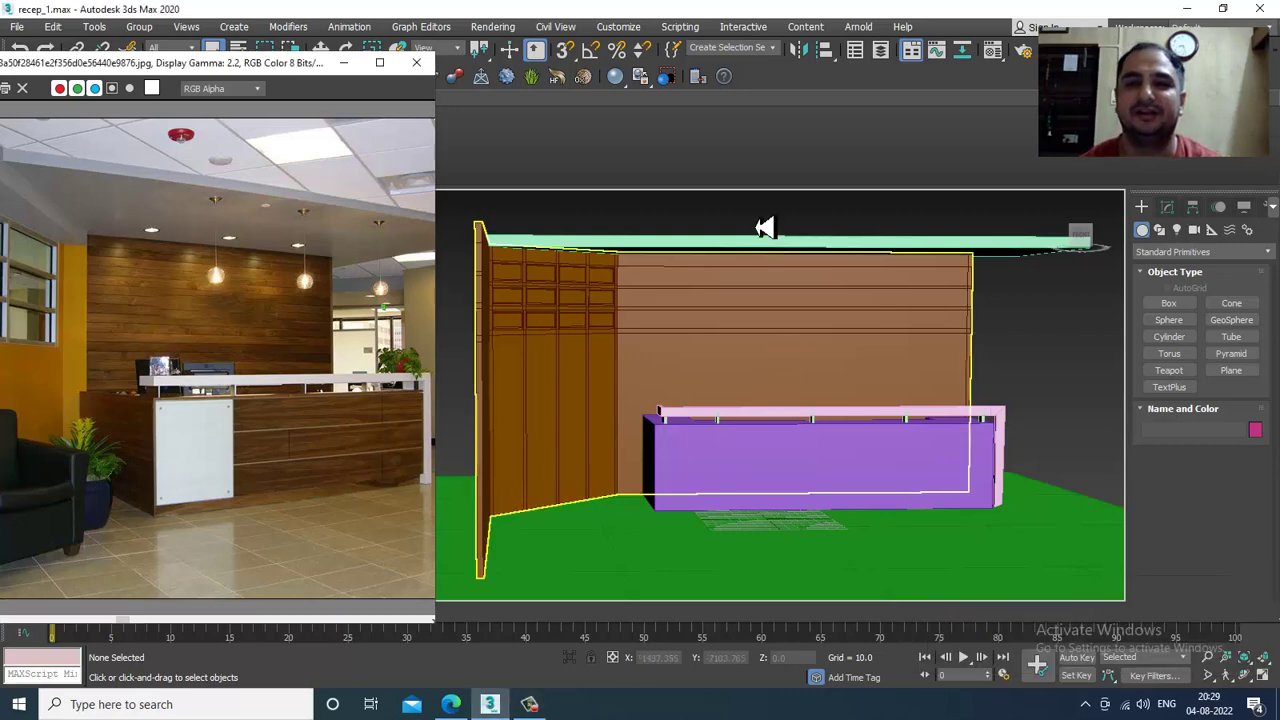
pyautogui.moveTo(982, 432)
pyautogui.keyDown('alt'); pyautogui.mouseDown(button='middle')
pyautogui.moveTo(957, 432)
pyautogui.moveTo(965, 416)
pyautogui.mouseUp(button='middle'); pyautogui.keyUp('alt')
pyautogui.scroll(-3, 946, 418)
pyautogui.scroll(5, 925, 410)
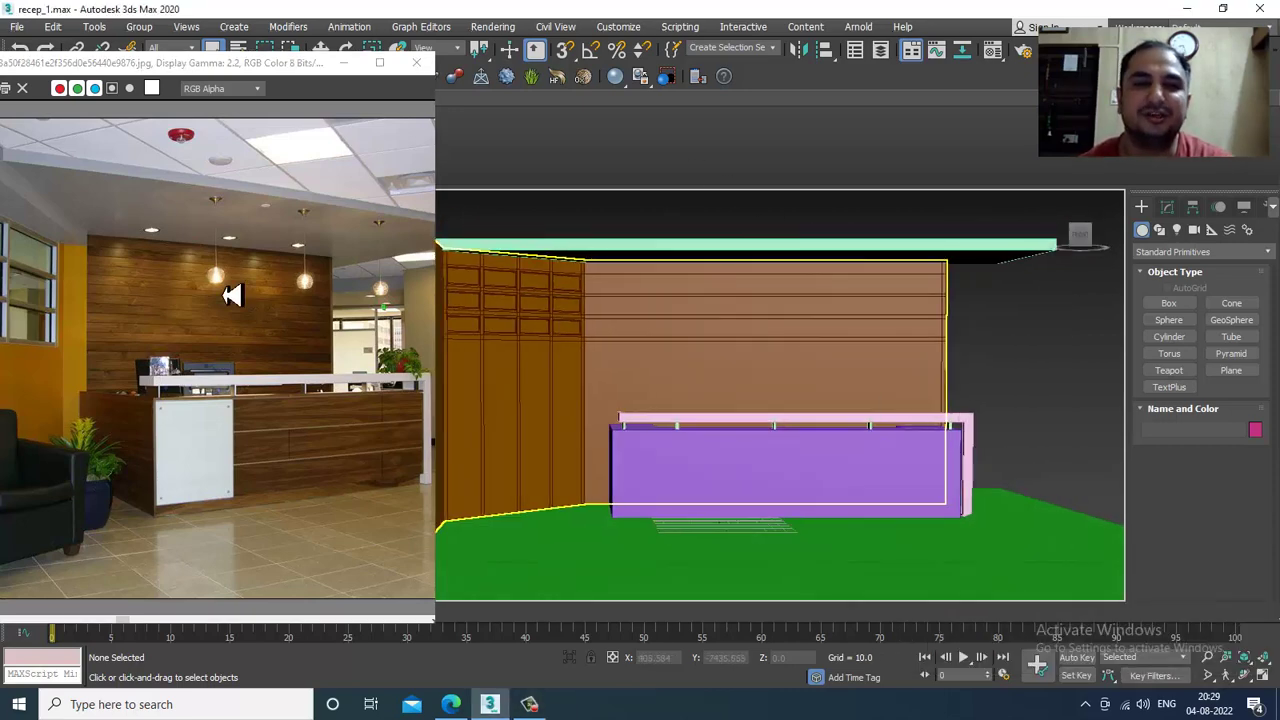
pyautogui.keyDown('alt'); pyautogui.moveTo(848, 405); pyautogui.dragTo(779, 354, button='middle'); pyautogui.keyUp('alt')
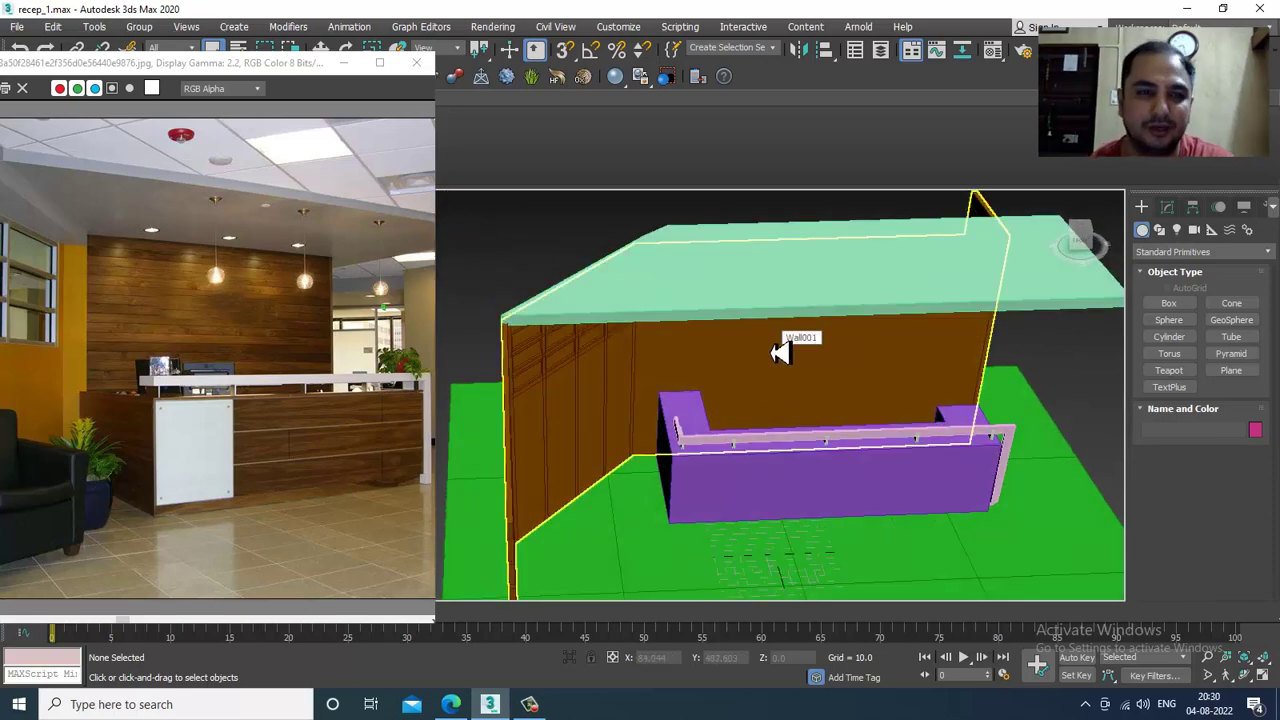
pyautogui.keyDown('alt'); pyautogui.moveTo(923, 374); pyautogui.dragTo(916, 332, button='middle'); pyautogui.keyUp('alt')
pyautogui.scroll(-3, 916, 332)
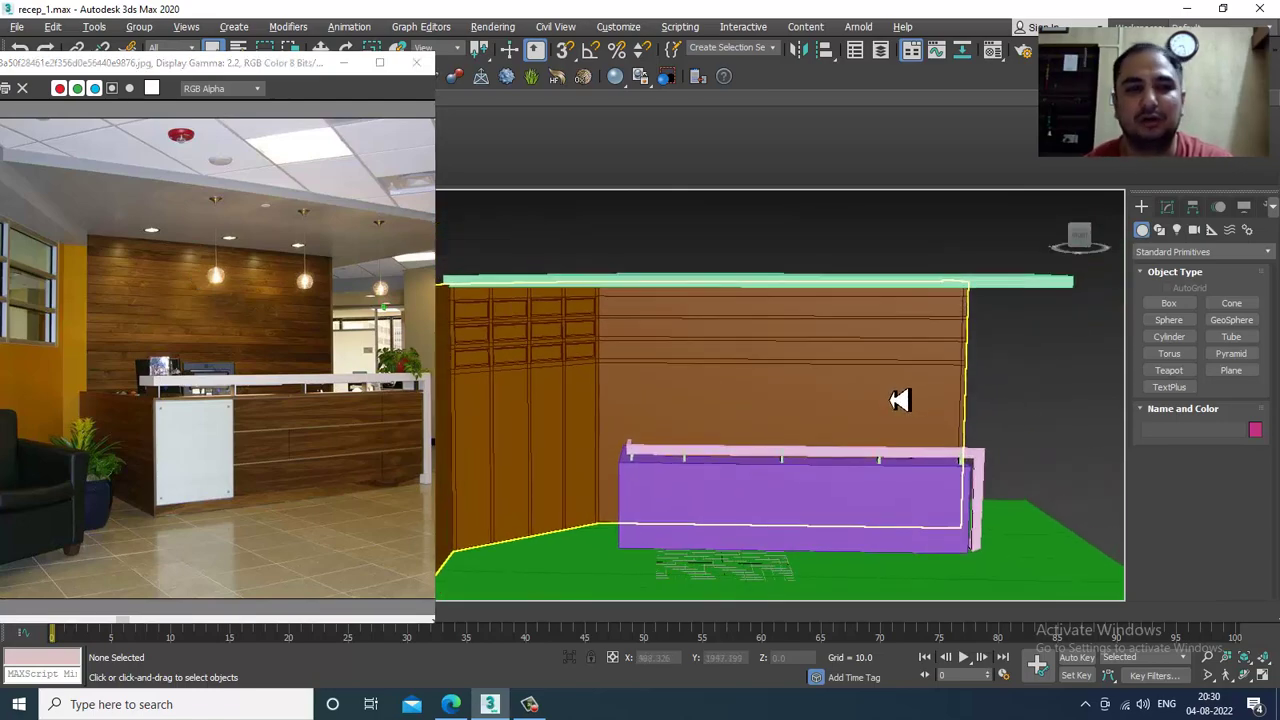
# Draw a vertical line about 80 units long below the ceiling in the front view for the pendant lamp's rod.
pyautogui.hotkey('alt', 'w')
pyautogui.hotkey('alt', 'w')
pyautogui.scroll(-4, 731, 394)
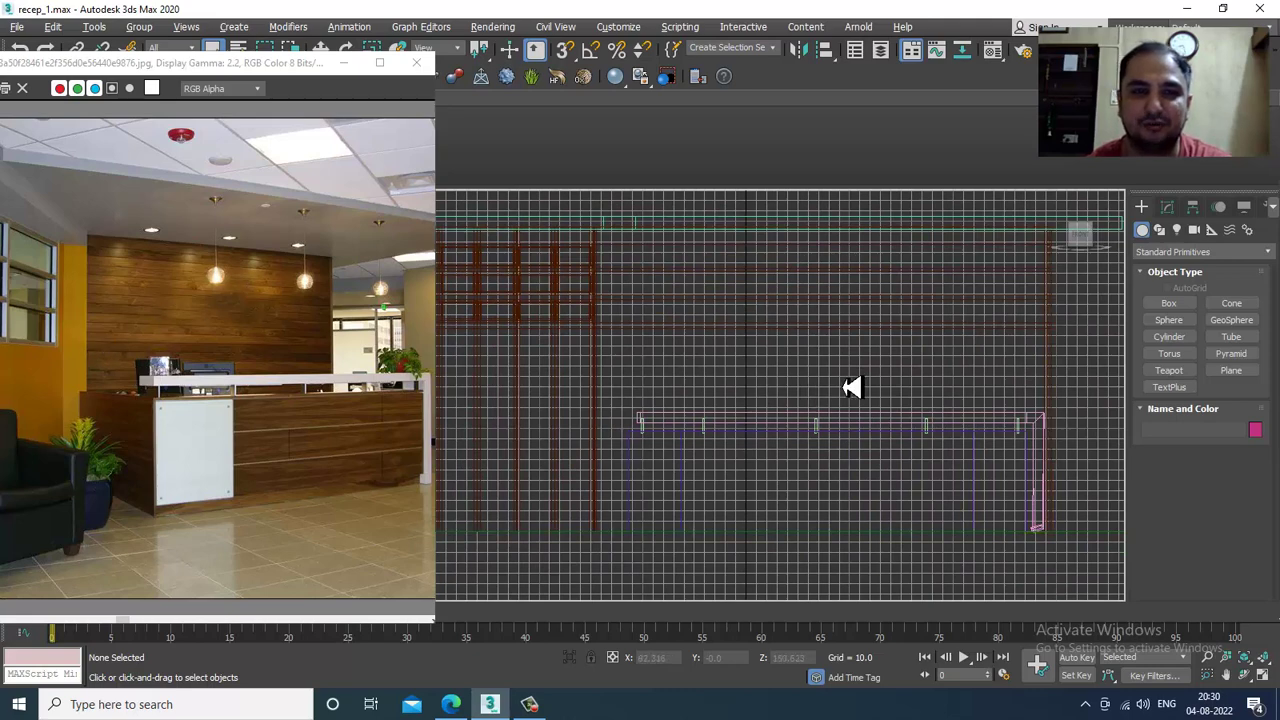
pyautogui.scroll(1, 851, 383)
pyautogui.click(294, 303)
pyautogui.scroll(2, 262, 287)
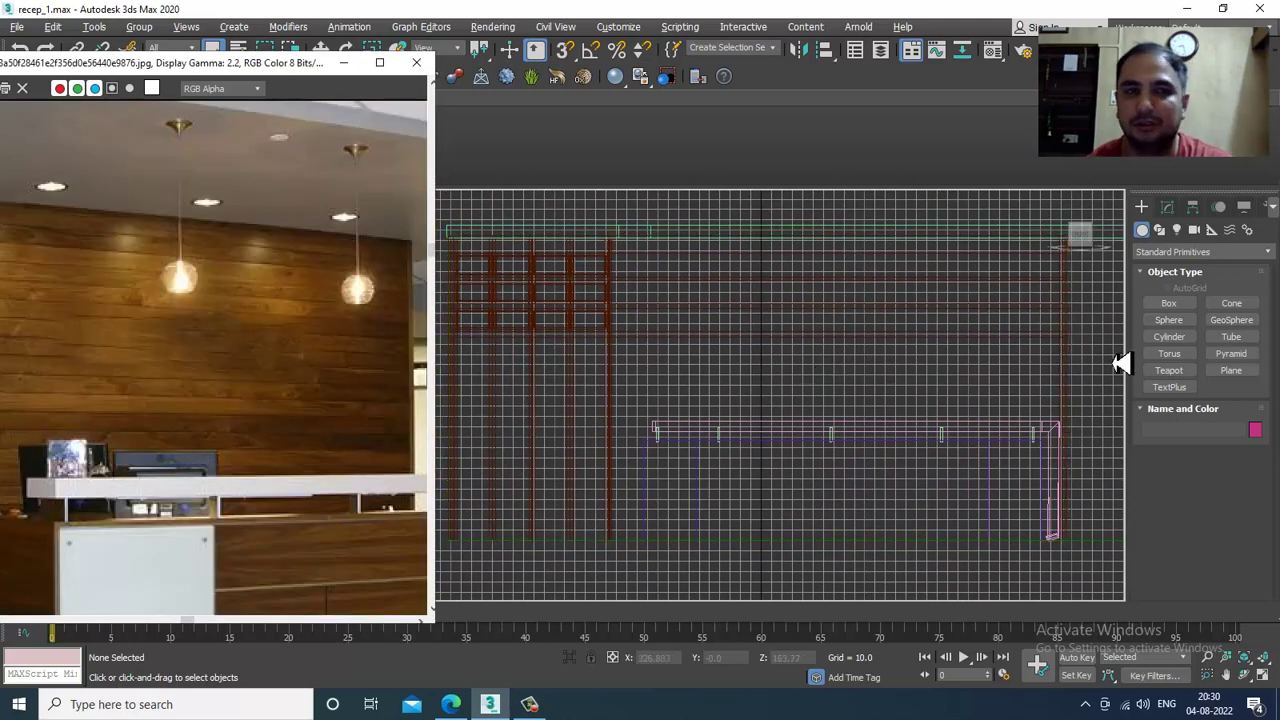
pyautogui.click(1159, 230)
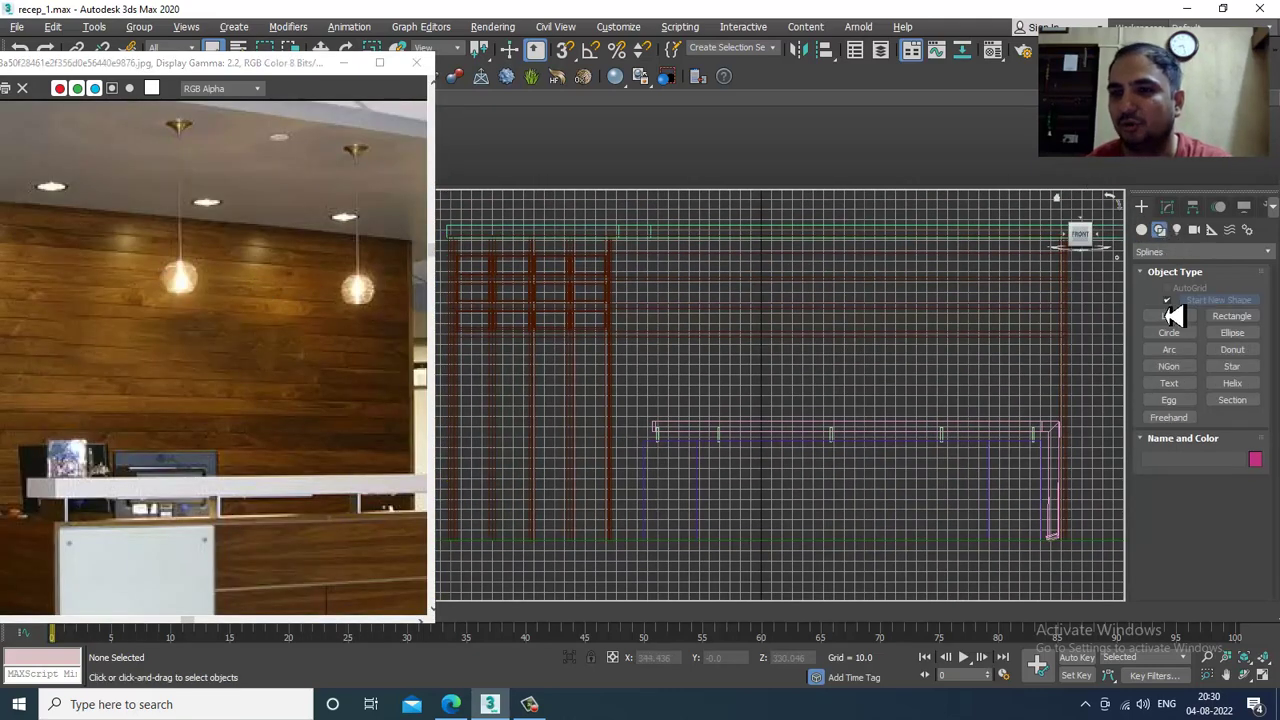
pyautogui.scroll(2, 731, 289)
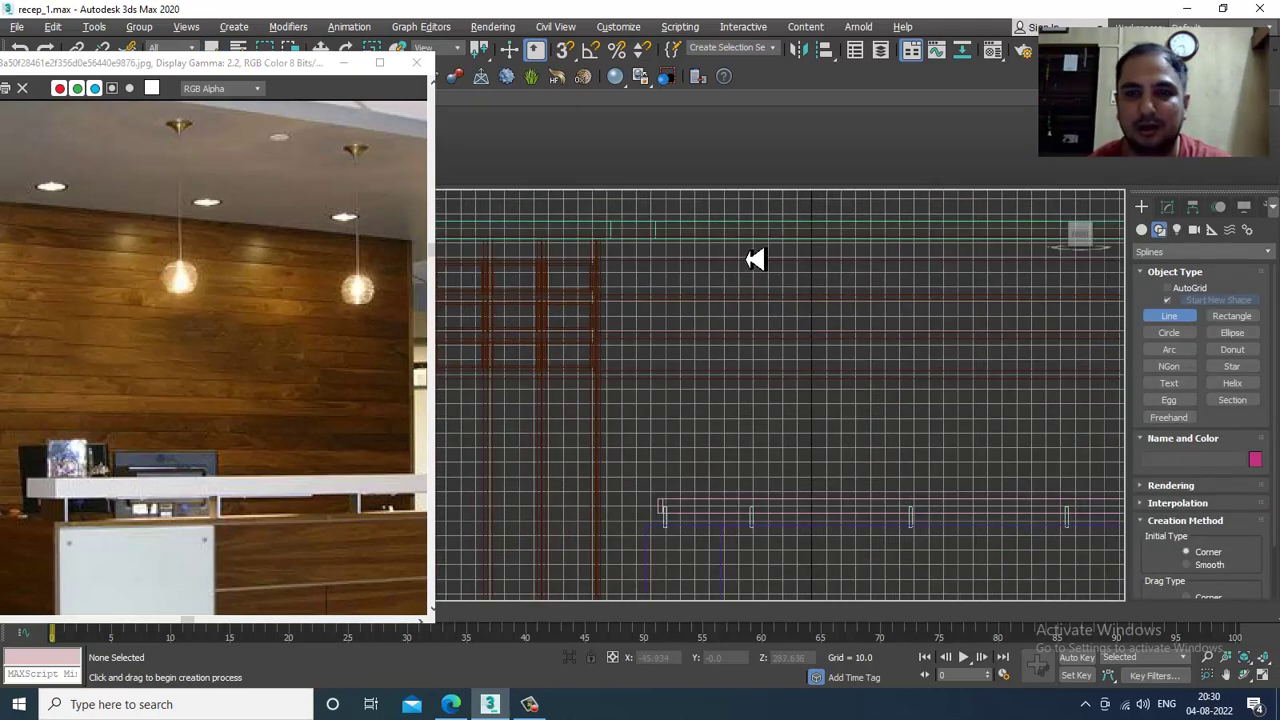
pyautogui.click(744, 246)
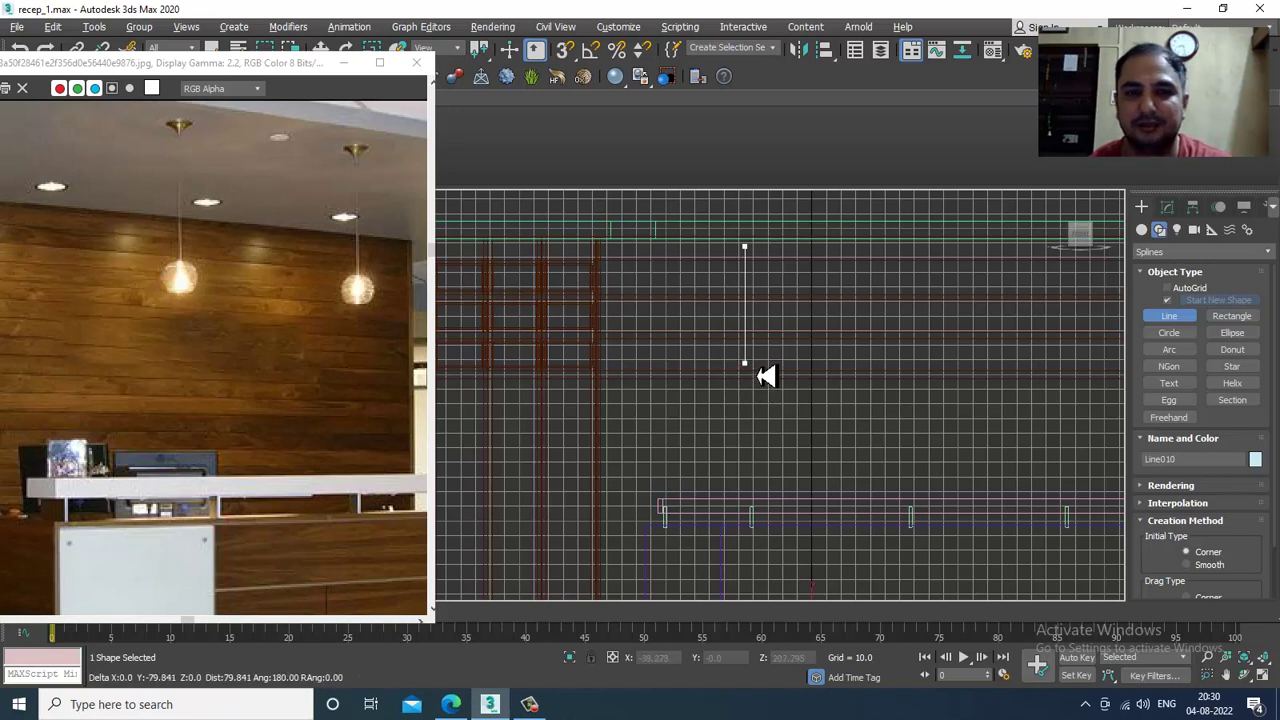
pyautogui.rightClick(762, 375)
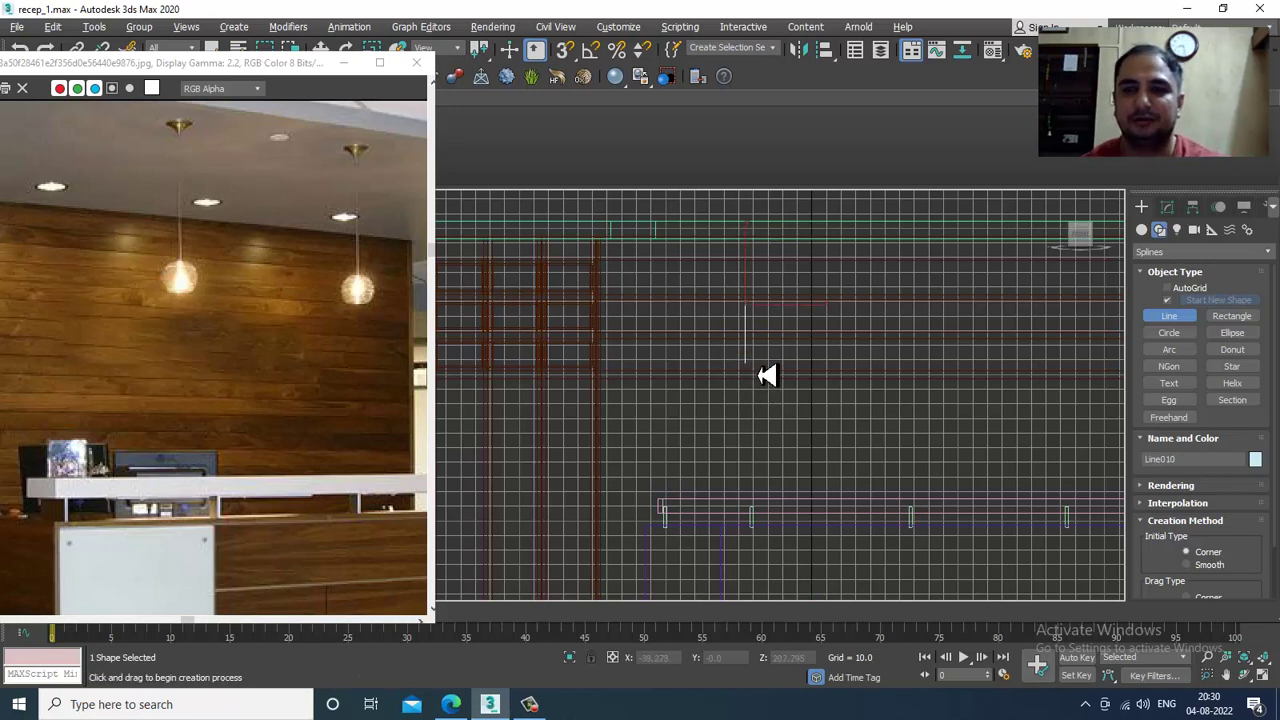
# Enable viewport rendering for the line as a radial rod with thickness 1.0 and 12 sides.
pyautogui.click(1192, 207)
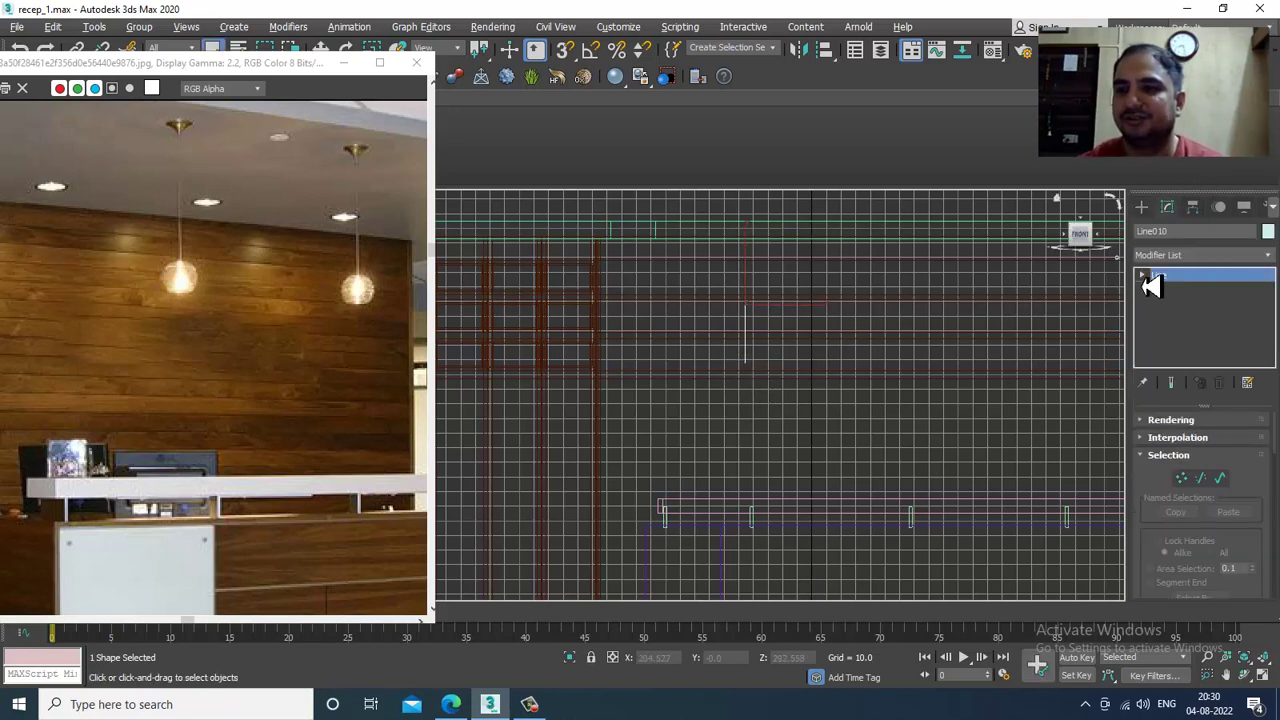
pyautogui.click(1165, 420)
pyautogui.scroll(3, 1190, 466)
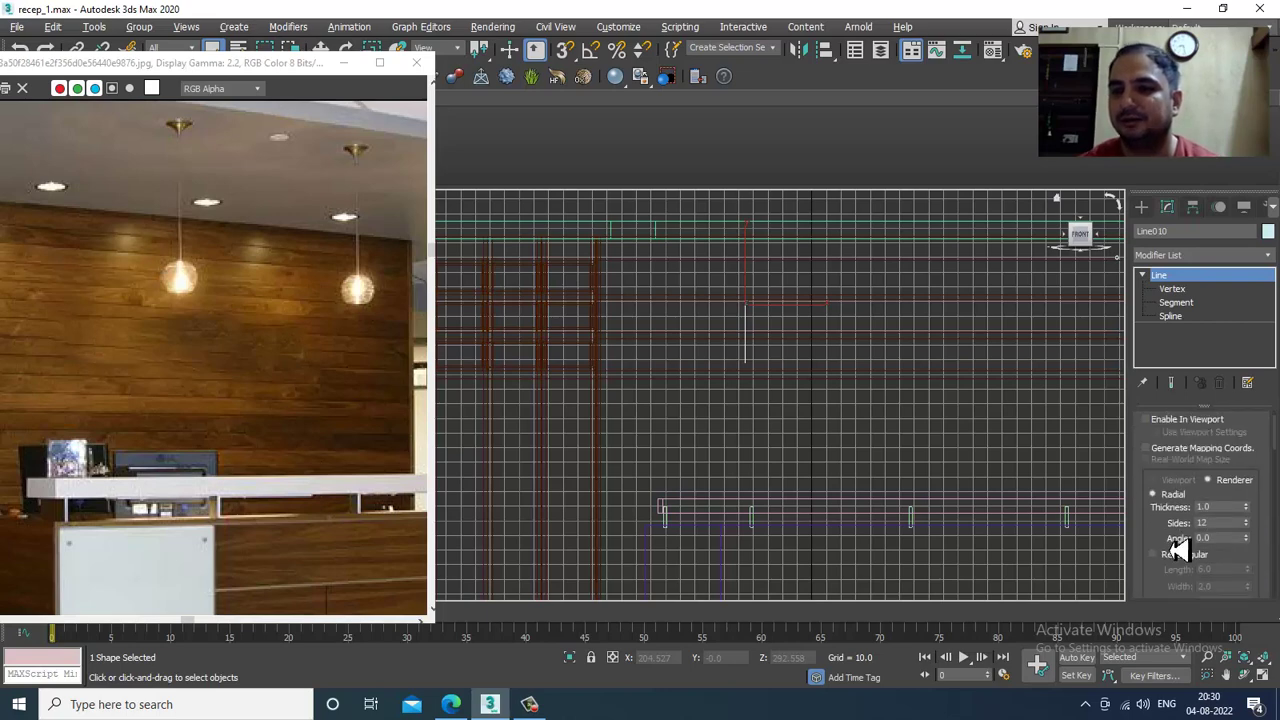
pyautogui.hotkey('alt', 'w')
pyautogui.keyDown('alt'); pyautogui.moveTo(1021, 545); pyautogui.dragTo(1034, 523, button='middle'); pyautogui.keyUp('alt')
pyautogui.hotkey('alt', 'w')
pyautogui.keyDown('alt'); pyautogui.moveTo(905, 450); pyautogui.dragTo(752, 340, button='middle'); pyautogui.keyUp('alt')
pyautogui.scroll(5, 752, 340)
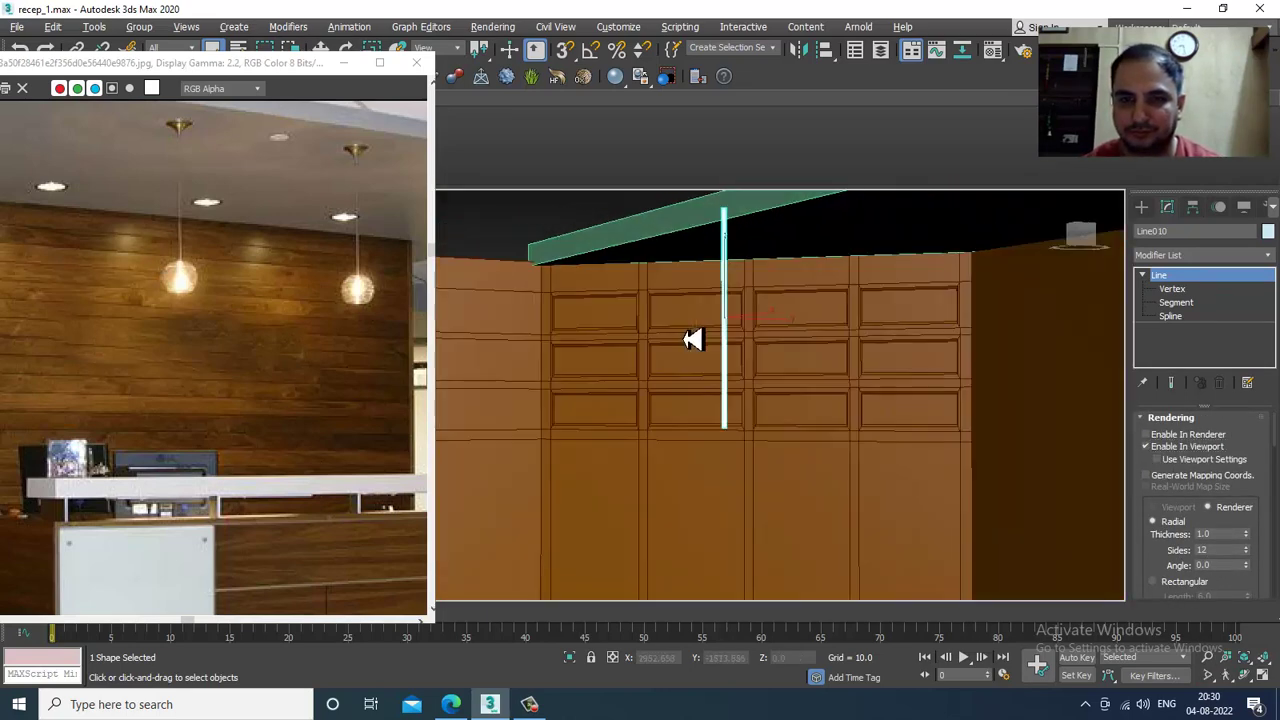
# Move the rod along Y to about 32.6, placing it in front of the wooden back wall.
pyautogui.press('w')
pyautogui.moveTo(766, 323); pyautogui.dragTo(843, 332)
pyautogui.moveTo(843, 332)
pyautogui.keyDown('alt'); pyautogui.mouseDown(button='middle')
pyautogui.moveTo(871, 291)
pyautogui.moveTo(920, 291)
pyautogui.moveTo(849, 309)
pyautogui.mouseUp(button='middle'); pyautogui.keyUp('alt')
pyautogui.moveTo(806, 292); pyautogui.dragTo(822, 309)
pyautogui.keyDown('alt'); pyautogui.moveTo(826, 281); pyautogui.dragTo(864, 317, button='middle'); pyautogui.keyUp('alt')
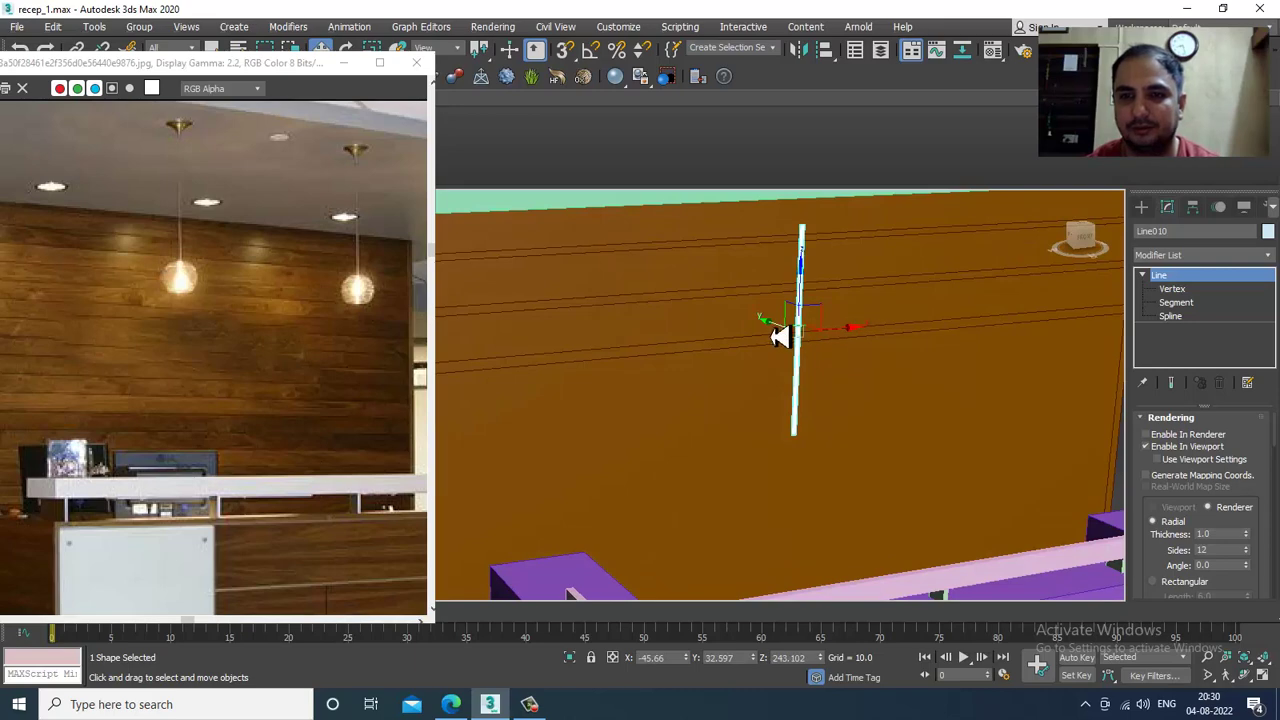
# Create a small cone centred on the rod in the top view, with radii about 0.5 and 1.5.
pyautogui.hotkey('alt', 'w')
pyautogui.moveTo(551, 286); pyautogui.dragTo(537, 286, button='middle')
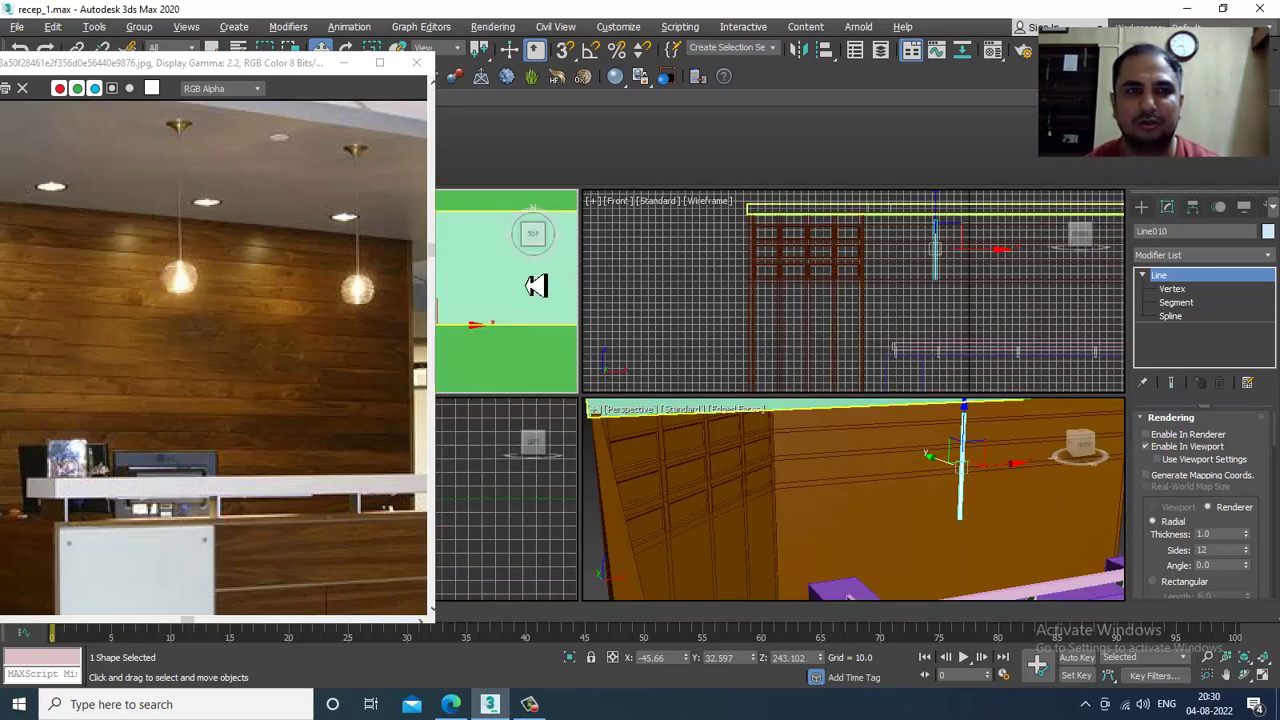
pyautogui.hotkey('alt', 'w')
pyautogui.scroll(5, 700, 291)
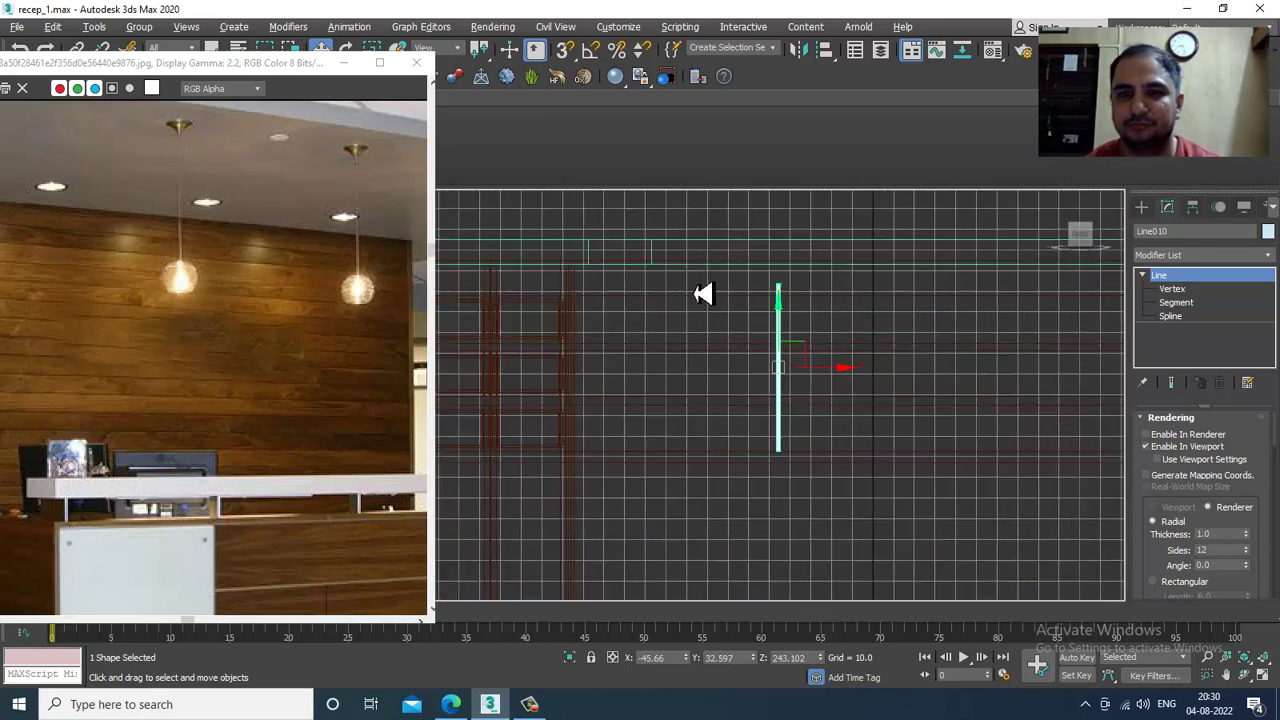
pyautogui.moveTo(905, 336); pyautogui.dragTo(862, 340, button='middle')
pyautogui.hotkey('alt', 'w')
pyautogui.middleClick(566, 309)
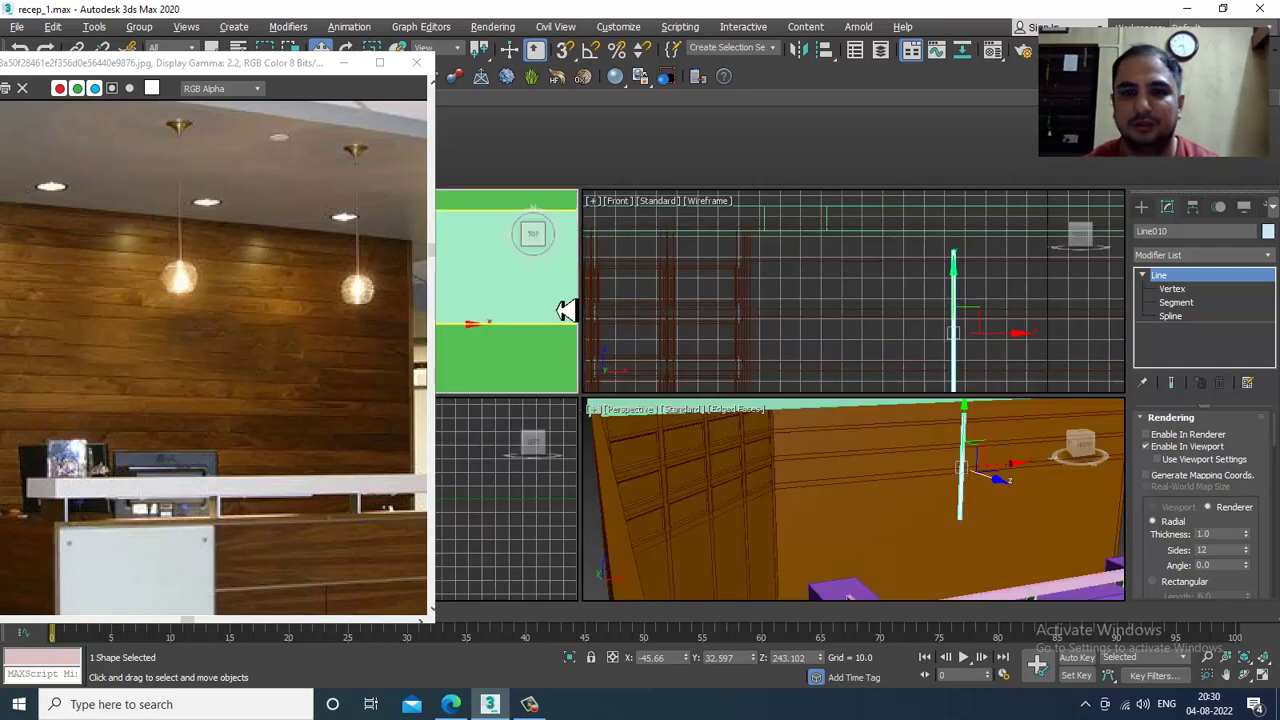
pyautogui.scroll(5, 566, 309)
pyautogui.hotkey('alt', 'w')
pyautogui.moveTo(615, 350); pyautogui.dragTo(762, 356, button='middle')
pyautogui.scroll(-6, 750, 336)
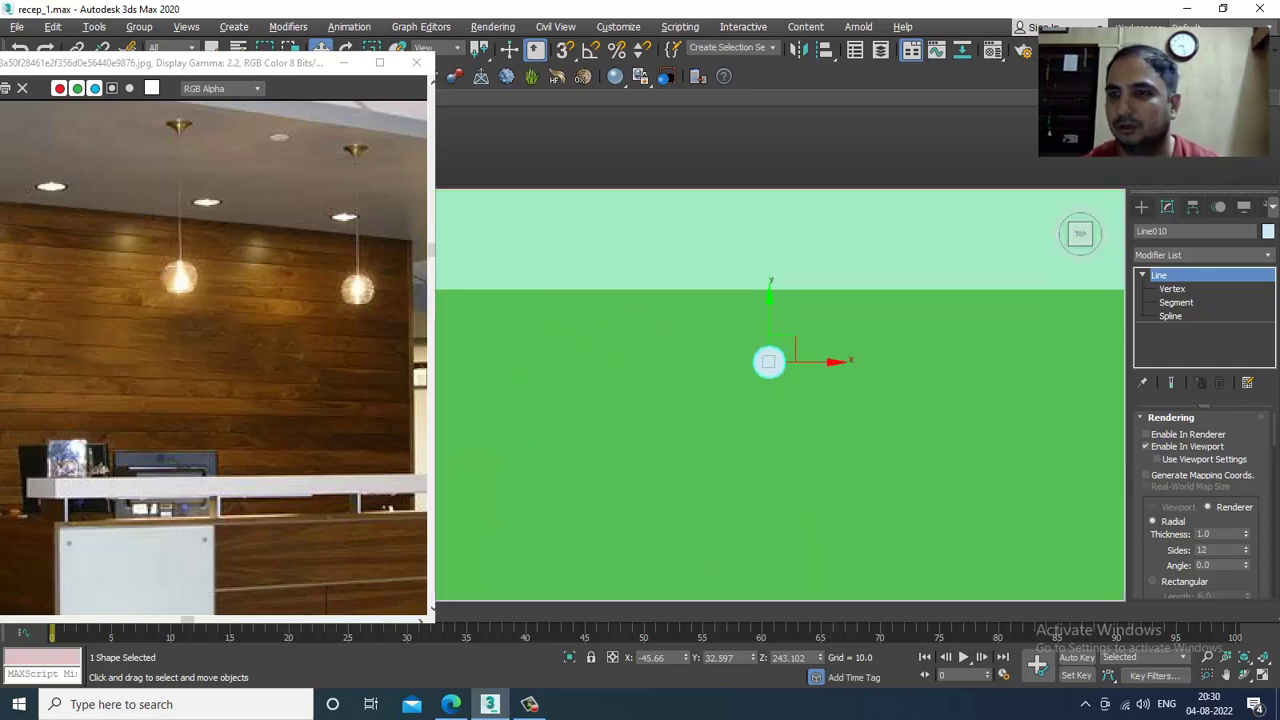
pyautogui.click(1141, 206)
pyautogui.click(1142, 229)
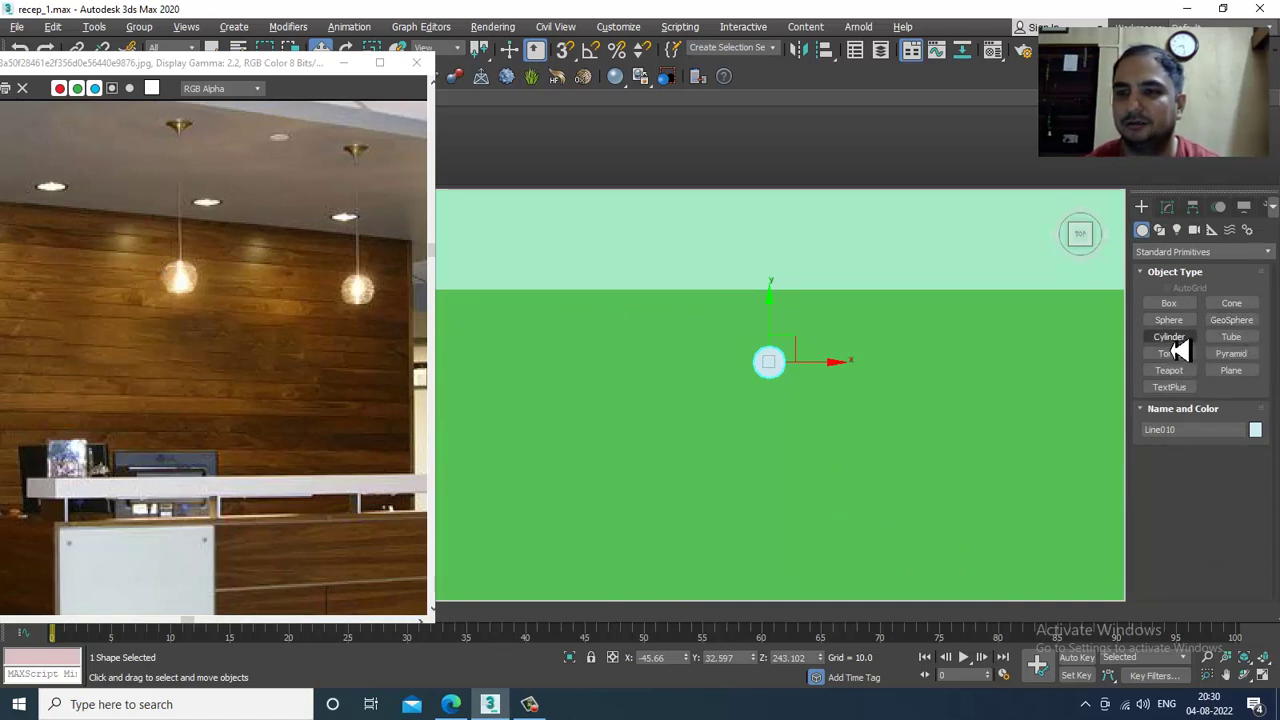
pyautogui.click(1231, 304)
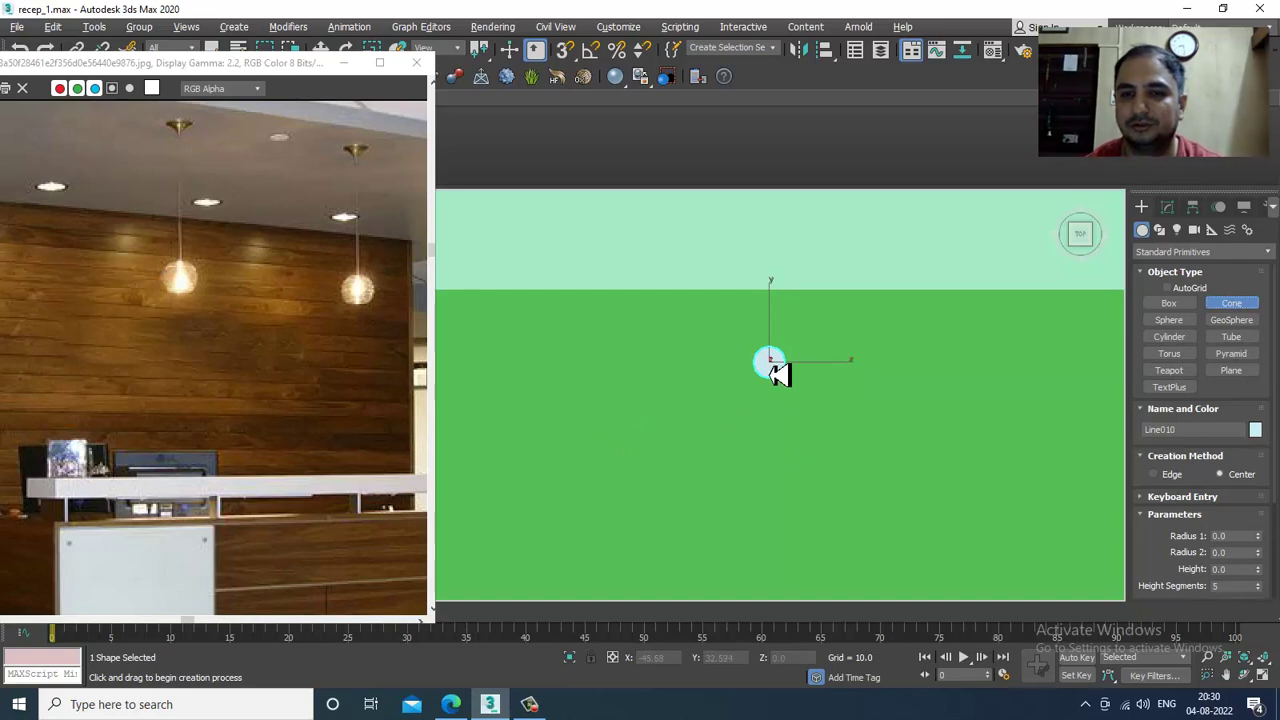
pyautogui.moveTo(776, 372); pyautogui.dragTo(790, 384)
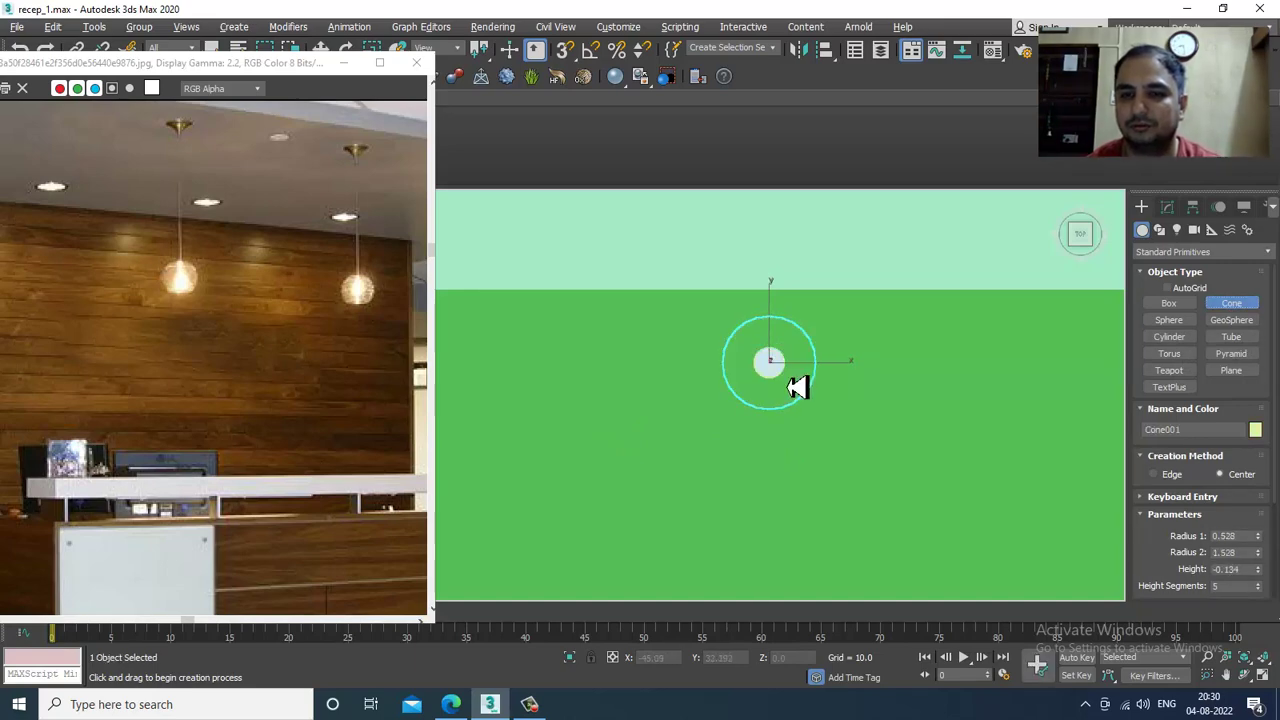
# Raise the cone from floor level to just above the rod's upper end, at about Z 285.6.
pyautogui.press('w')
pyautogui.hotkey('alt', 'w')
pyautogui.moveTo(988, 528); pyautogui.dragTo(832, 543, button='middle')
pyautogui.hotkey('alt', 'w')
pyautogui.press('z')
pyautogui.scroll(-5, 928, 508)
pyautogui.scroll(-3, 832, 543)
pyautogui.scroll(-8, 831, 540)
pyautogui.moveTo(812, 482); pyautogui.dragTo(818, 160)
pyautogui.scroll(-3, 866, 231)
pyautogui.moveTo(866, 231); pyautogui.dragTo(826, 420, button='middle')
pyautogui.keyDown('alt'); pyautogui.moveTo(826, 420); pyautogui.dragTo(768, 440, button='middle'); pyautogui.keyUp('alt')
pyautogui.scroll(4, 792, 418)
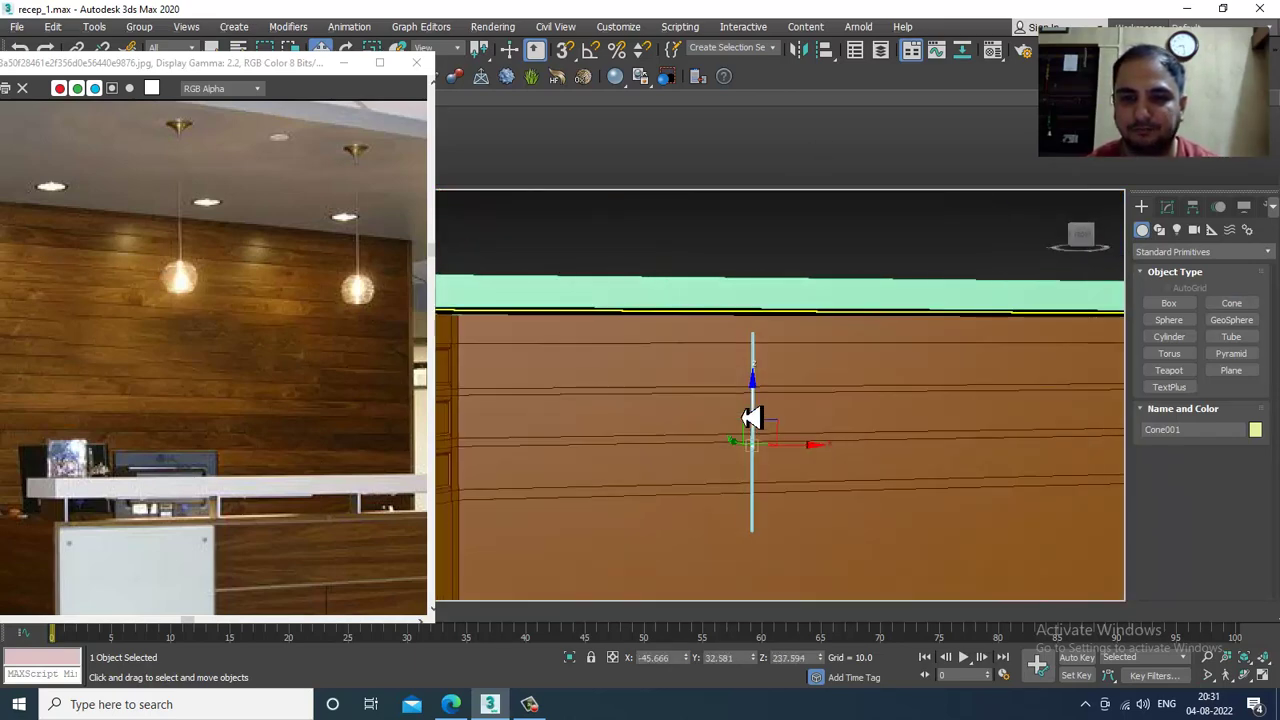
pyautogui.moveTo(757, 403); pyautogui.dragTo(778, 286)
# Set the cone's Radius 2 to 3.868, height to 6.776 and Radius 1 to 1.353.
pyautogui.press('z')
pyautogui.scroll(-7, 804, 354)
pyautogui.click(1174, 208)
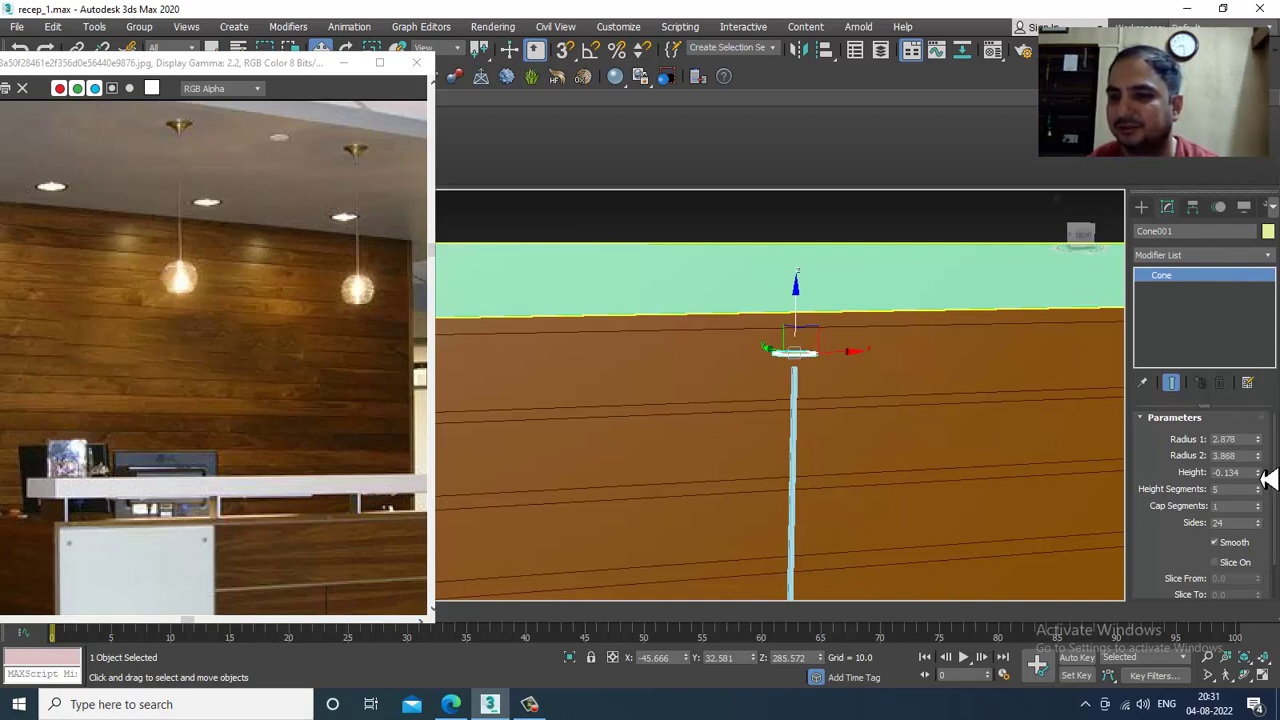
pyautogui.moveTo(1258, 472); pyautogui.dragTo(1243, 325)
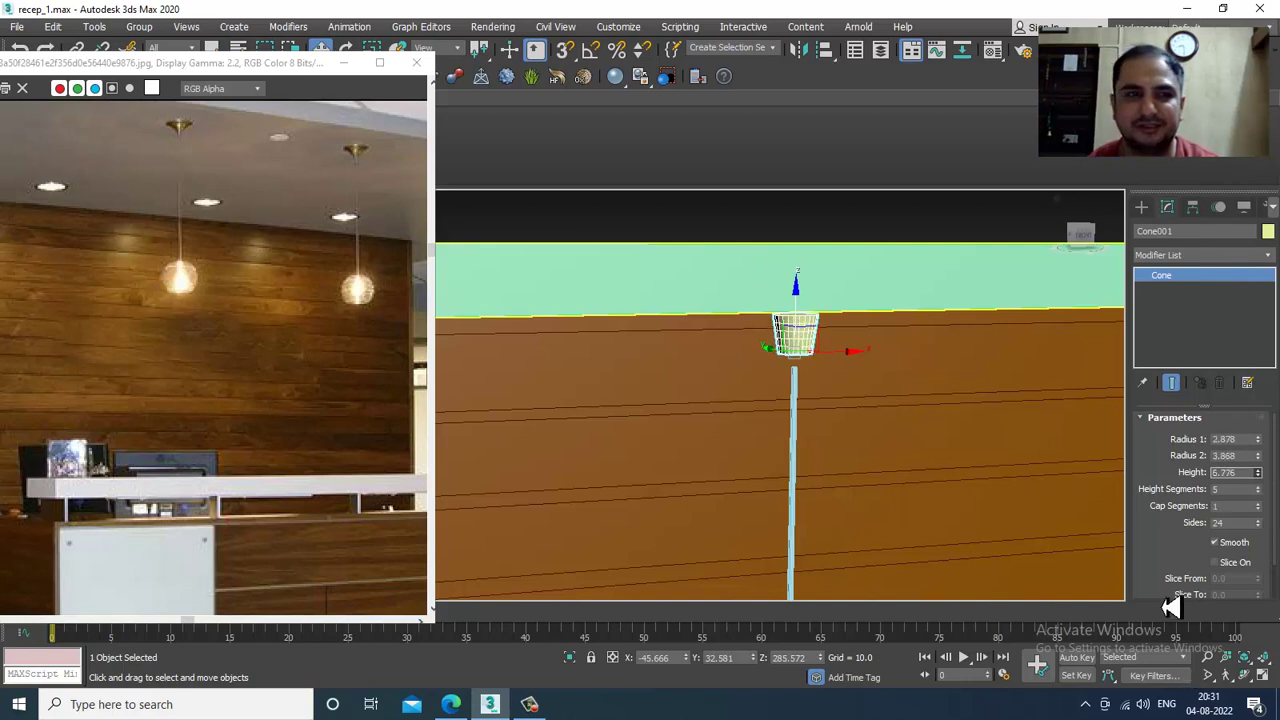
pyautogui.scroll(5, 826, 537)
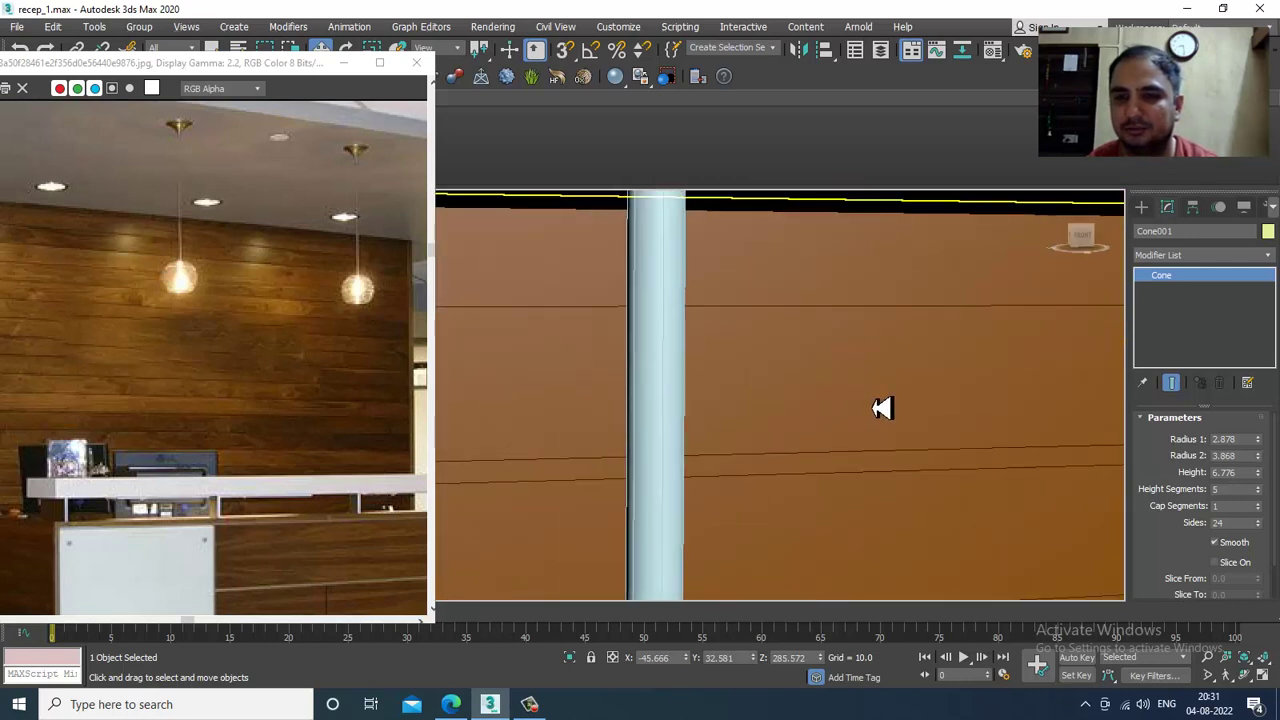
pyautogui.scroll(-5, 882, 408)
pyautogui.moveTo(1258, 440); pyautogui.dragTo(20, 492)
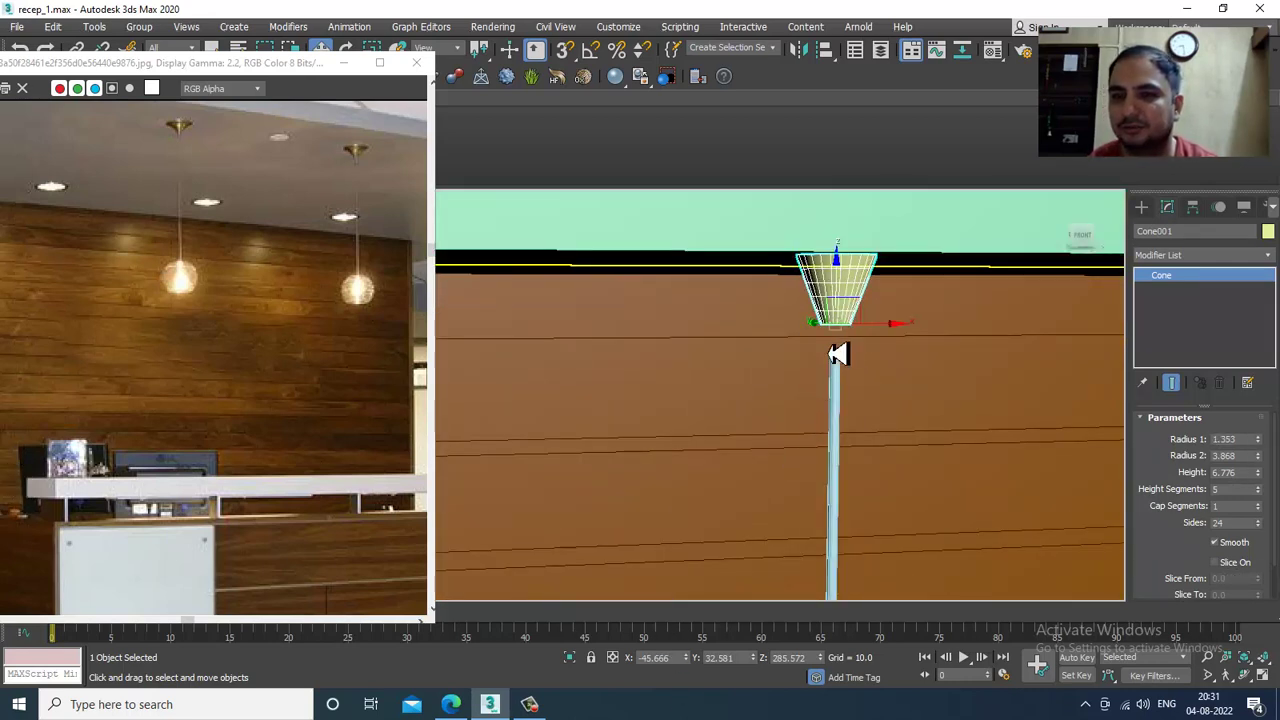
# Apply a Taper modifier with curve -1.94 to the cone and reduce its Radius 1 to 0.473.
pyautogui.click(1200, 255)
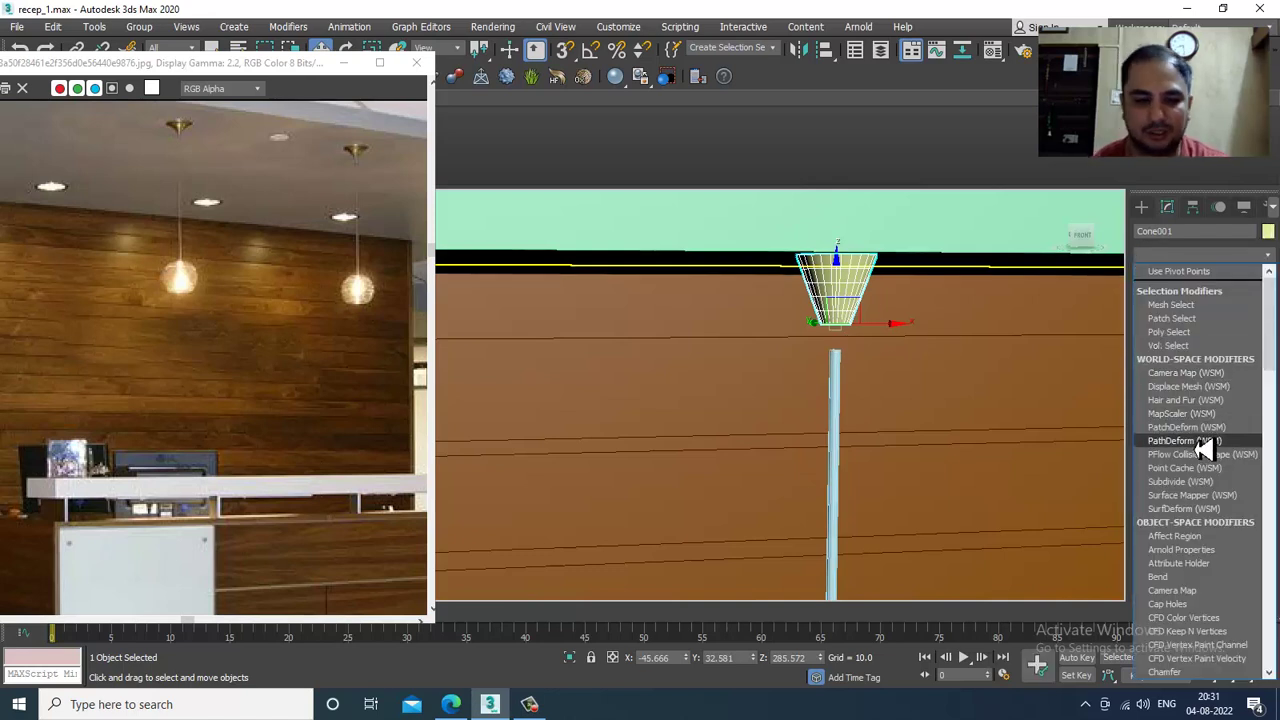
pyautogui.press('t')
pyautogui.press('Return')
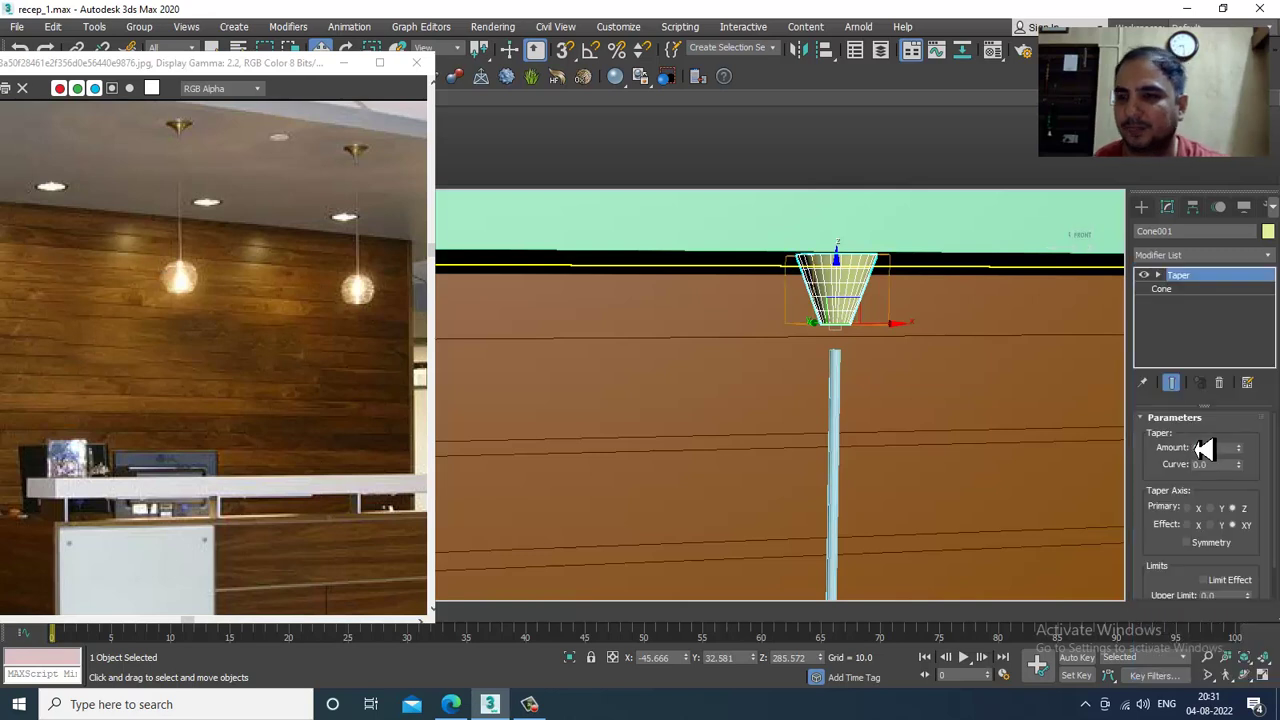
pyautogui.moveTo(1241, 463); pyautogui.dragTo(22, 606)
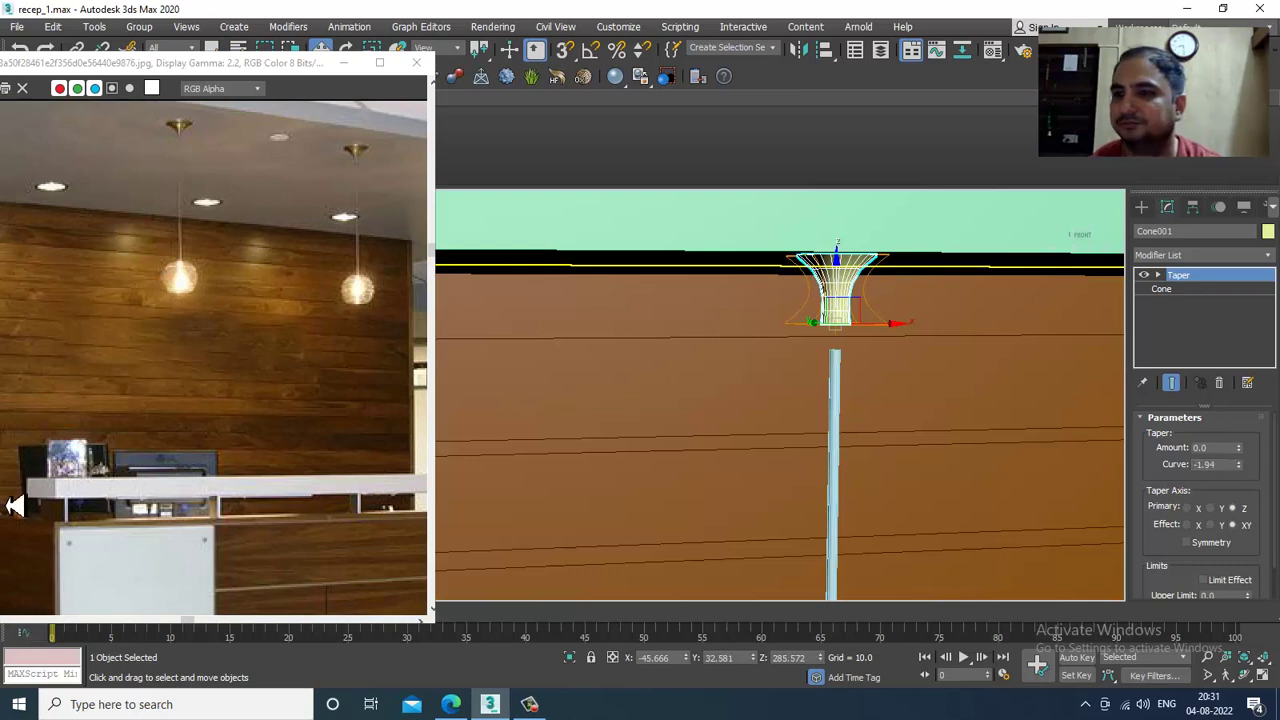
pyautogui.click(1198, 289)
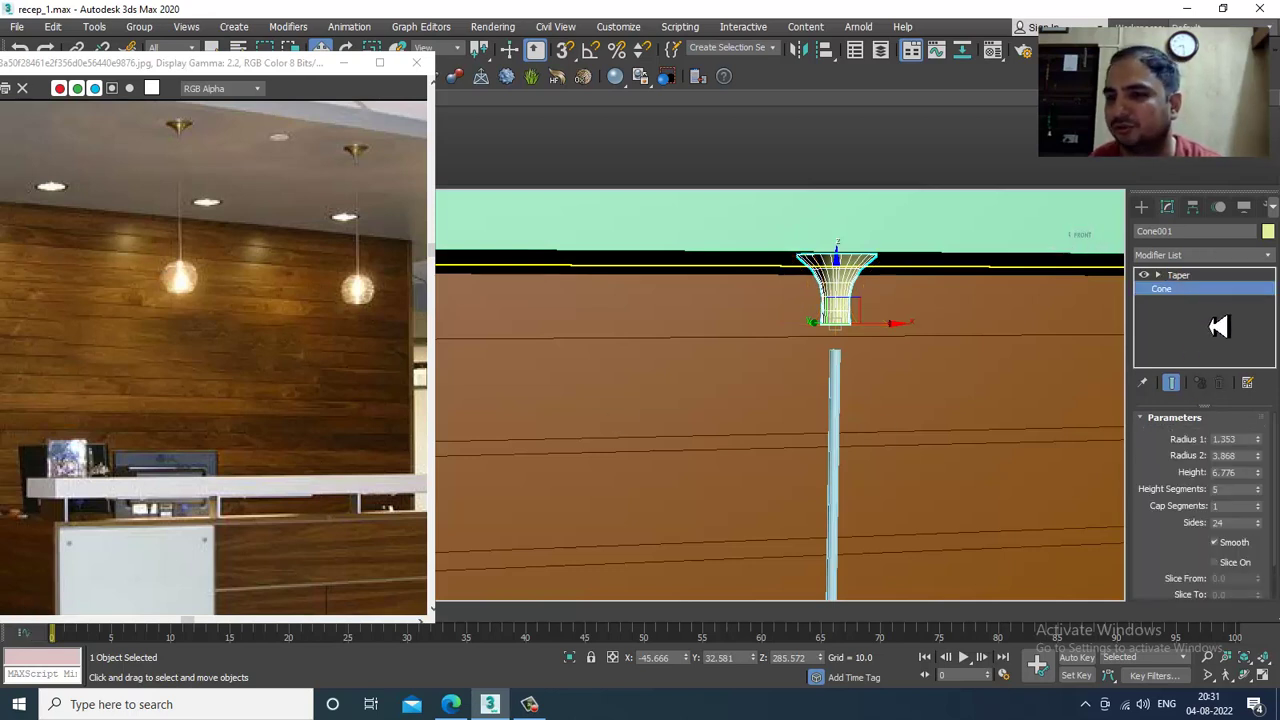
pyautogui.moveTo(1268, 470); pyautogui.dragTo(1274, 505)
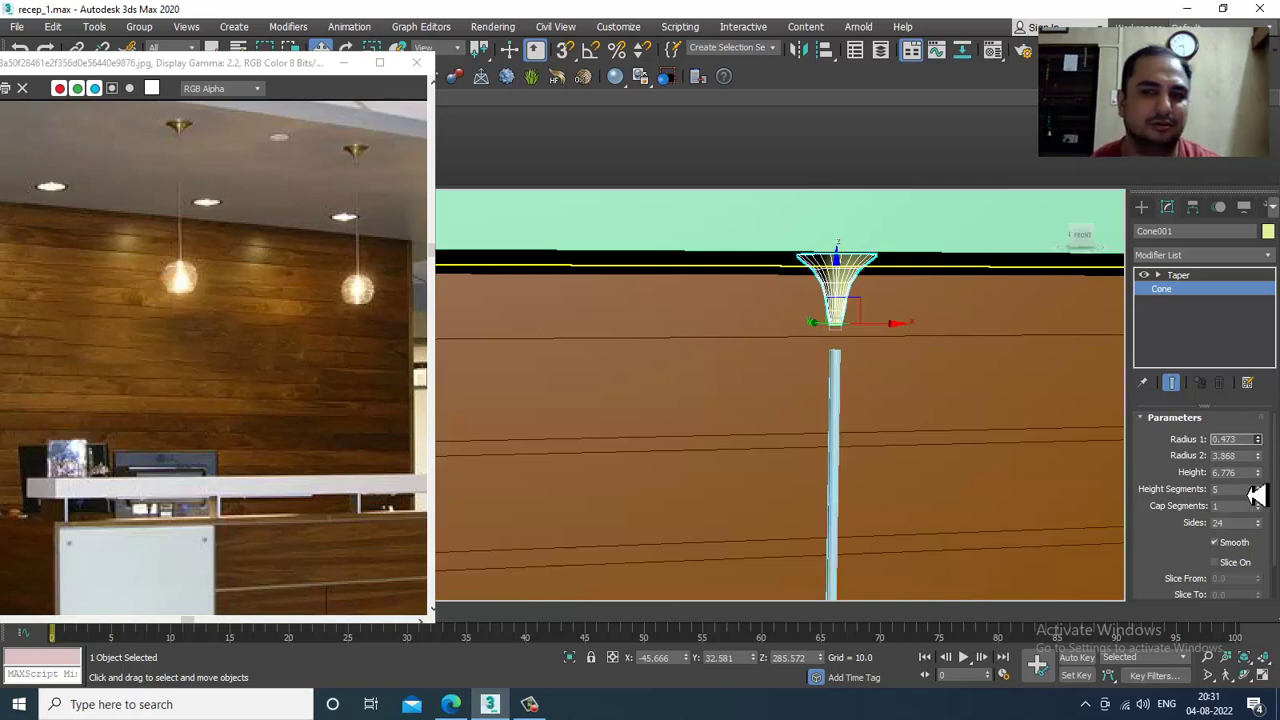
# Move the cone and rod together along Y to bring the cone to about 39.6, fully beneath the ceiling's front edge.
pyautogui.keyDown('alt'); pyautogui.moveTo(877, 363); pyautogui.dragTo(569, 343, button='middle'); pyautogui.keyUp('alt')
pyautogui.hotkey('alt', 'w')
pyautogui.scroll(-2, 552, 341)
pyautogui.hotkey('alt', 'w')
pyautogui.scroll(-6, 648, 345)
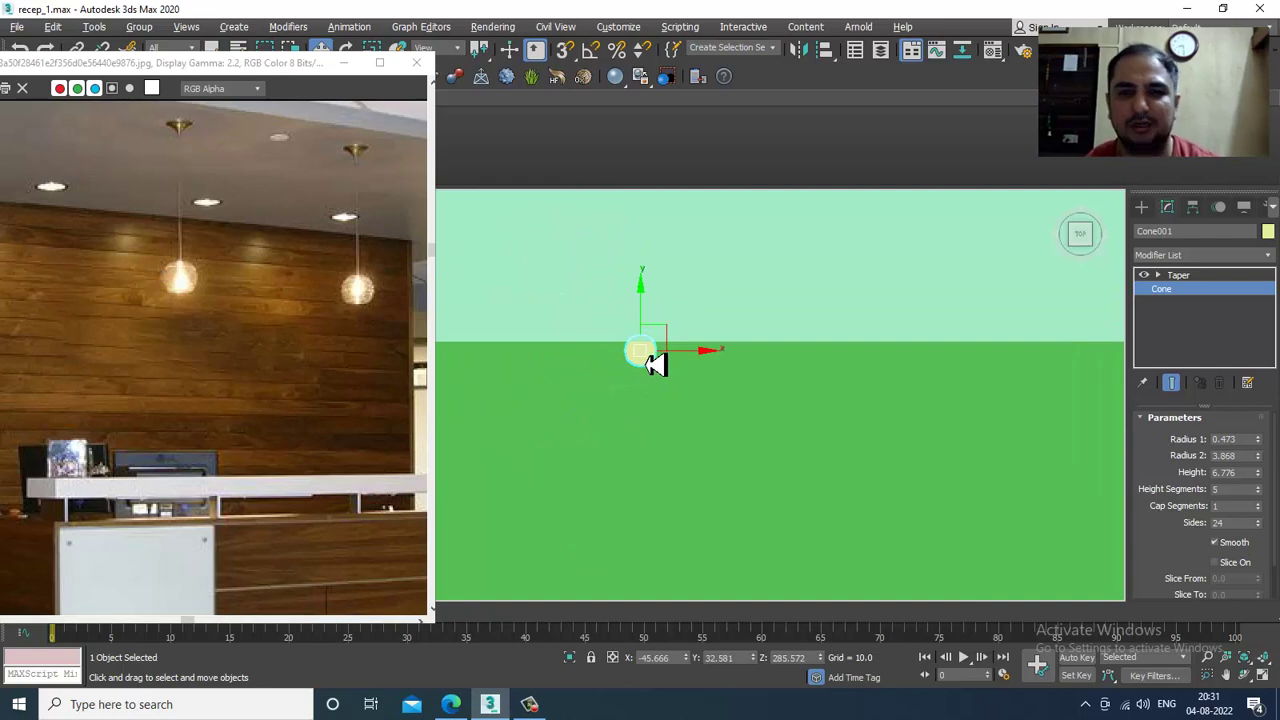
pyautogui.press('F3')
pyautogui.scroll(4, 671, 368)
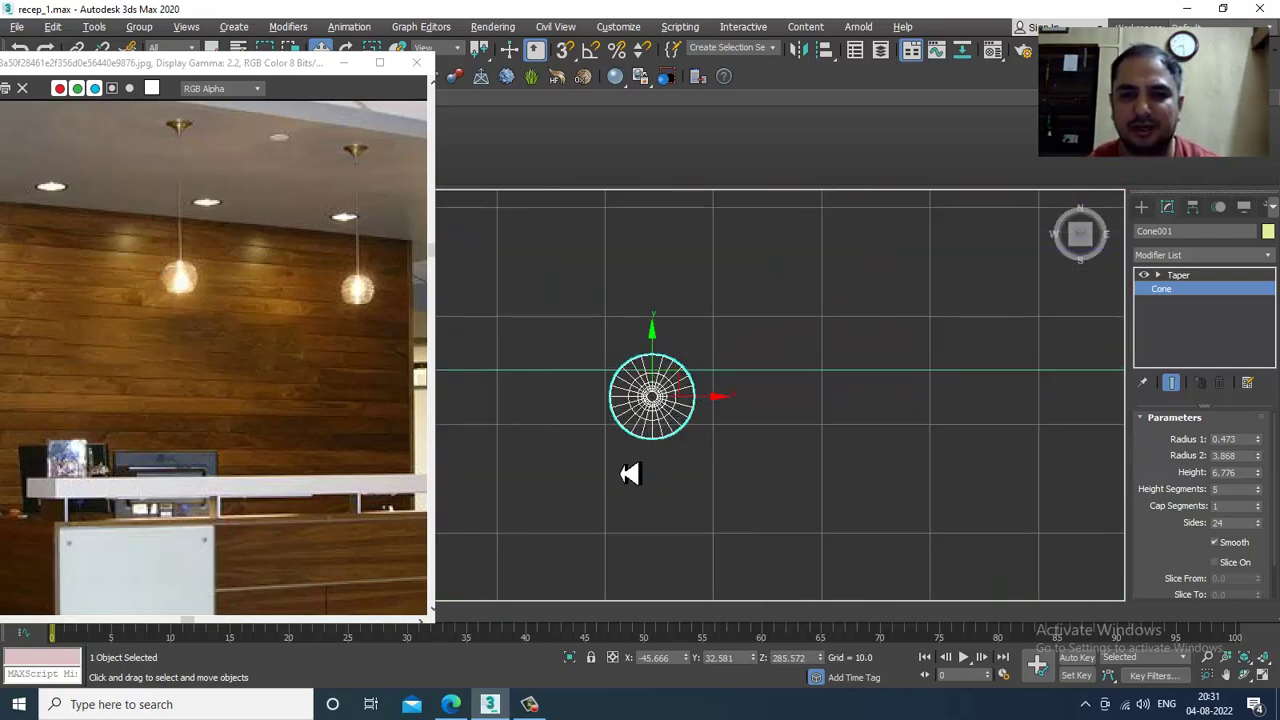
pyautogui.moveTo(718, 413); pyautogui.dragTo(670, 294)
pyautogui.hotkey('alt', 'w')
pyautogui.hotkey('alt', 'w')
pyautogui.keyDown('alt'); pyautogui.moveTo(919, 472); pyautogui.dragTo(957, 435, button='middle'); pyautogui.keyUp('alt')
pyautogui.scroll(-4, 811, 417)
pyautogui.moveTo(773, 362); pyautogui.dragTo(808, 411, button='middle')
# Reduce the cone's height to 3.456 and raise it against the ceiling at about Z 289.5.
pyautogui.click(787, 422)
pyautogui.scroll(4, 787, 422)
pyautogui.click(1163, 289)
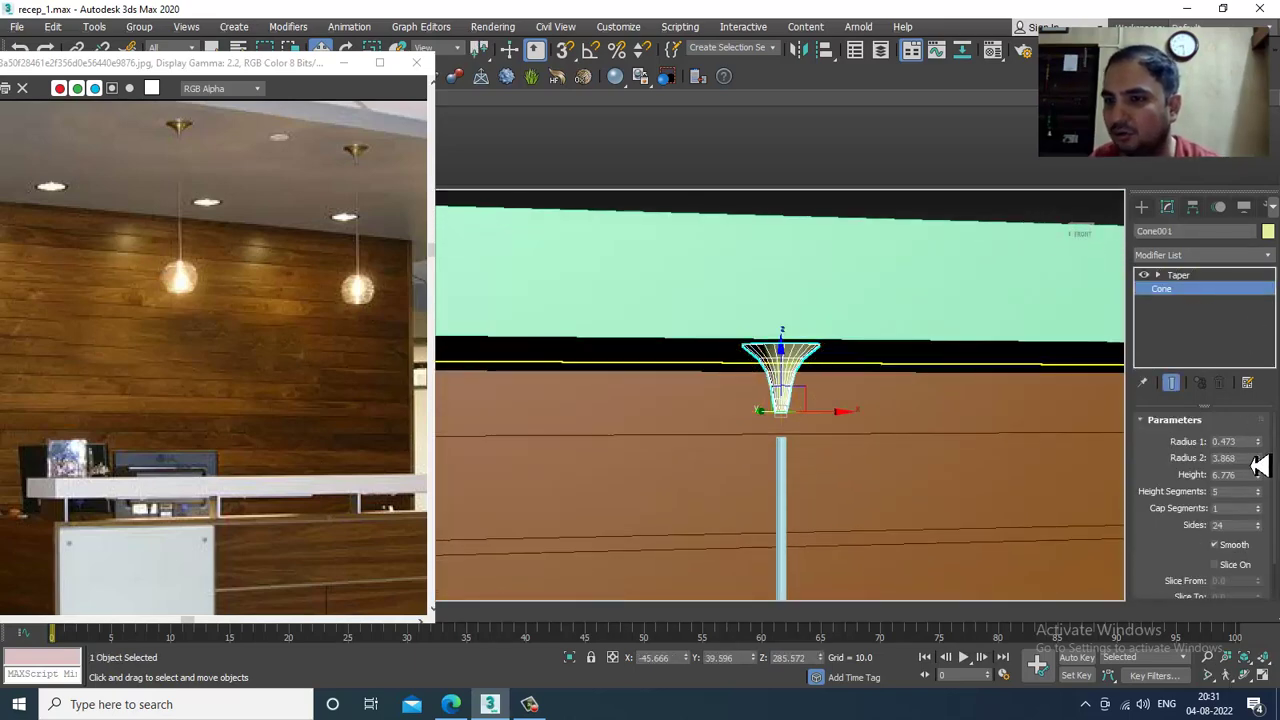
pyautogui.moveTo(1265, 487); pyautogui.dragTo(1272, 526)
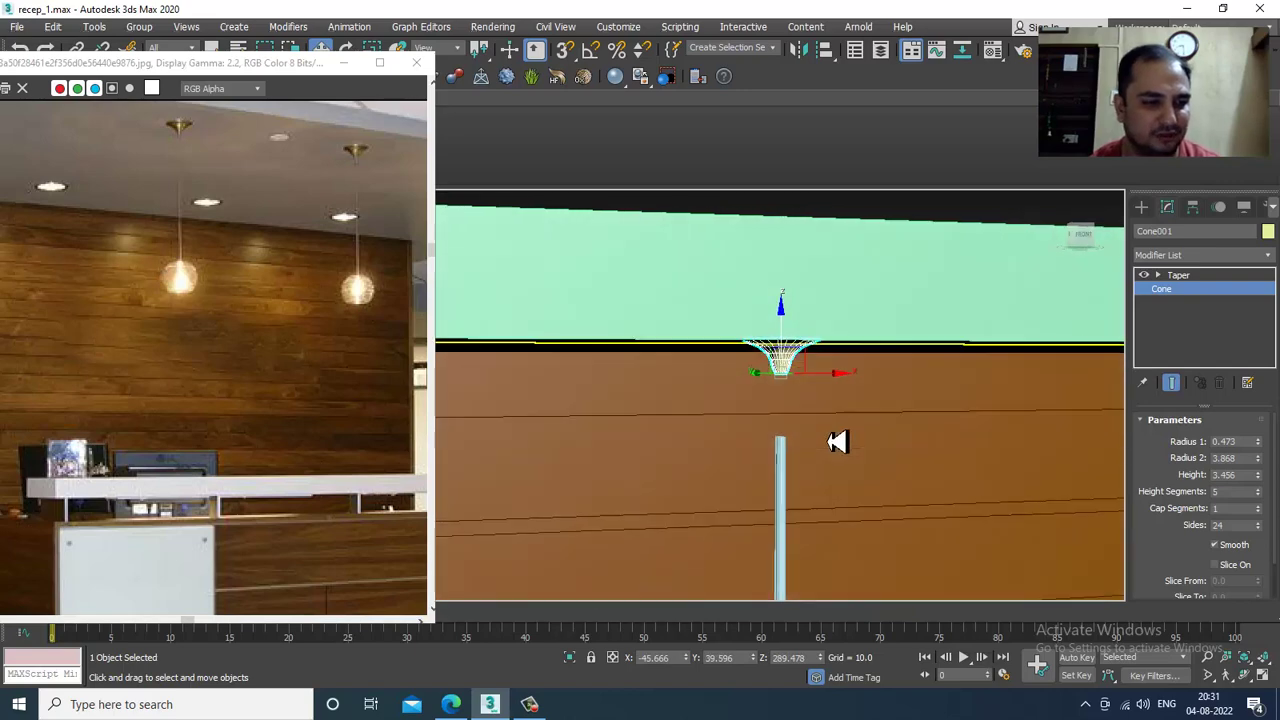
# Select the lamp rod and raise it to about Z 249.6 so its upper end meets the ceiling cone.
pyautogui.moveTo(837, 443); pyautogui.dragTo(838, 408, button='middle')
pyautogui.click(789, 420)
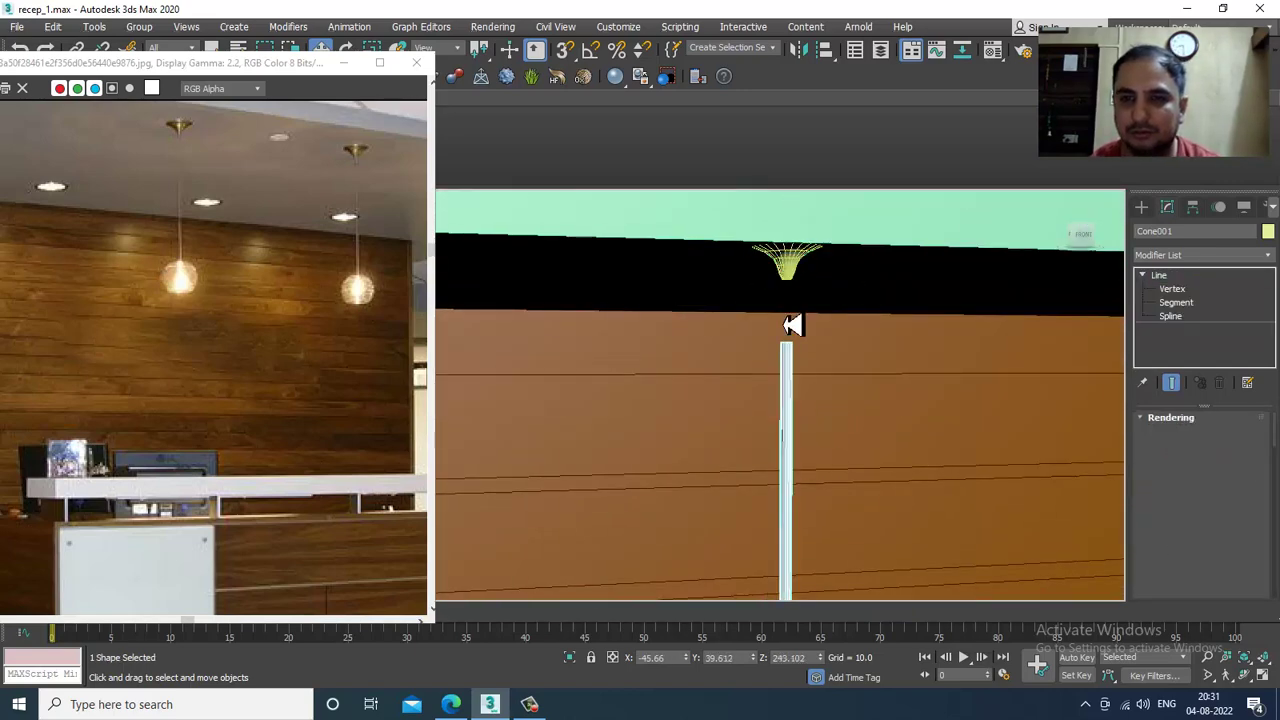
pyautogui.scroll(-3, 785, 384)
pyautogui.keyDown('alt'); pyautogui.moveTo(785, 384); pyautogui.dragTo(785, 456, button='middle'); pyautogui.keyUp('alt')
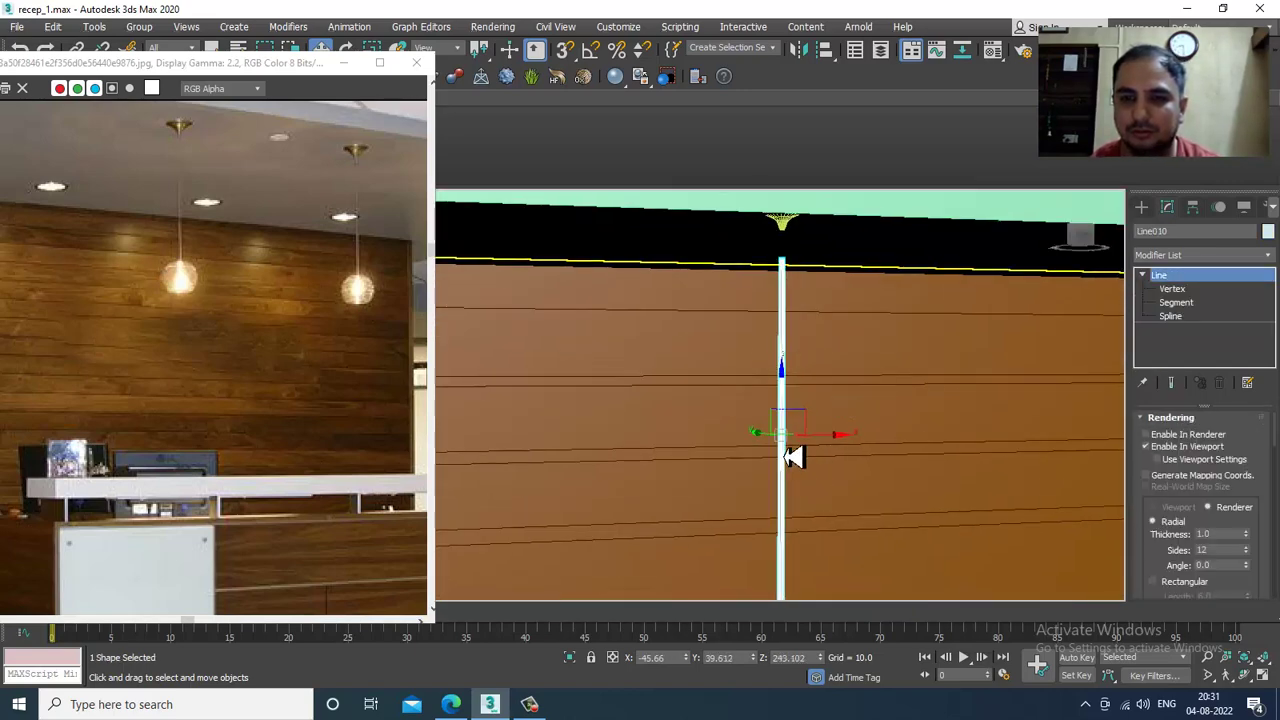
pyautogui.moveTo(793, 388)
pyautogui.keyDown('alt'); pyautogui.mouseDown(button='middle')
pyautogui.moveTo(803, 391)
pyautogui.moveTo(800, 360)
pyautogui.moveTo(788, 380)
pyautogui.moveTo(804, 404)
pyautogui.mouseUp(button='middle'); pyautogui.keyUp('alt')
pyautogui.click(805, 397)
pyautogui.press('r')
pyautogui.scroll(4, 788, 392)
pyautogui.press('w')
pyautogui.moveTo(804, 404); pyautogui.dragTo(814, 408)
pyautogui.click(800, 480)
pyautogui.keyDown('alt'); pyautogui.moveTo(840, 500); pyautogui.dragTo(806, 374, button='middle'); pyautogui.keyUp('alt')
pyautogui.scroll(-4, 817, 443)
pyautogui.scroll(4, 808, 376)
# Create a sphere in the Top view centred on the rod, at about X -45.6, Y 39.5.
pyautogui.click(1141, 206)
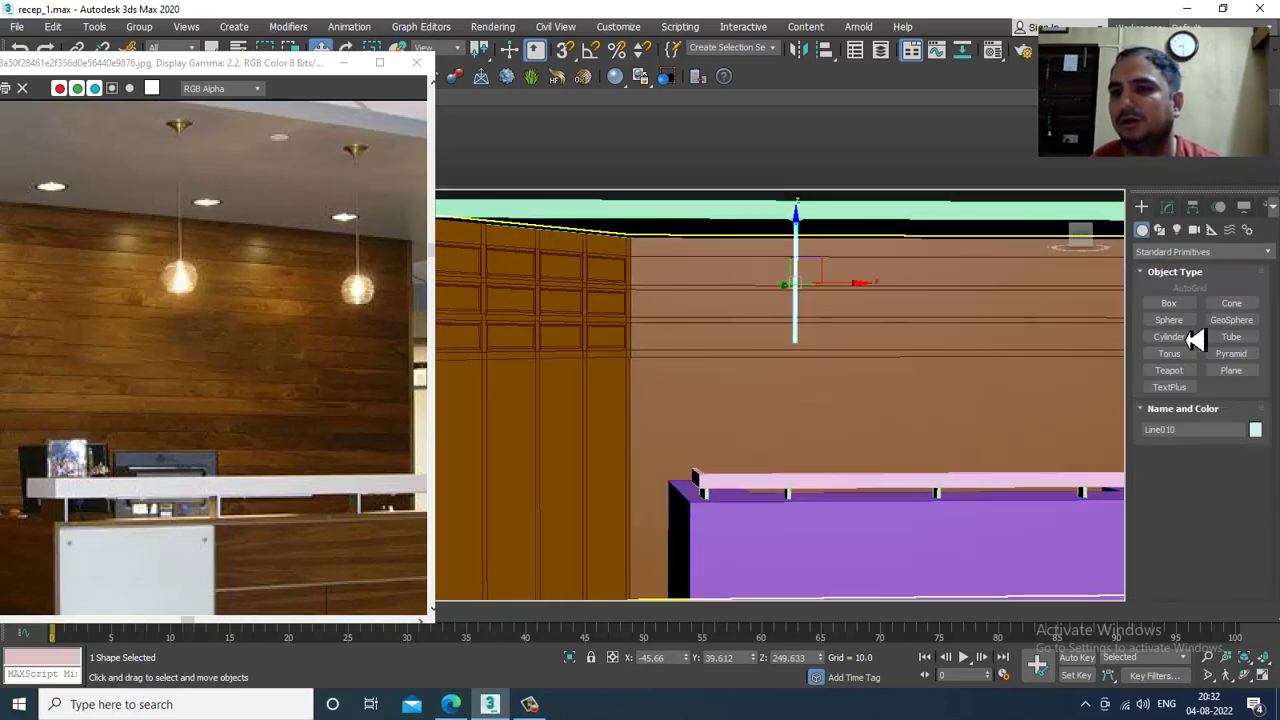
pyautogui.click(1170, 325)
pyautogui.hotkey('alt', 'w')
pyautogui.moveTo(605, 306); pyautogui.dragTo(587, 307, button='middle')
pyautogui.middleClick(540, 308)
pyautogui.hotkey('alt', 'w')
pyautogui.scroll(6, 676, 368)
pyautogui.scroll(-8, 680, 378)
pyautogui.moveTo(672, 377); pyautogui.dragTo(815, 477)
pyautogui.rightClick(815, 477)
pyautogui.hotkey('alt', 'w')
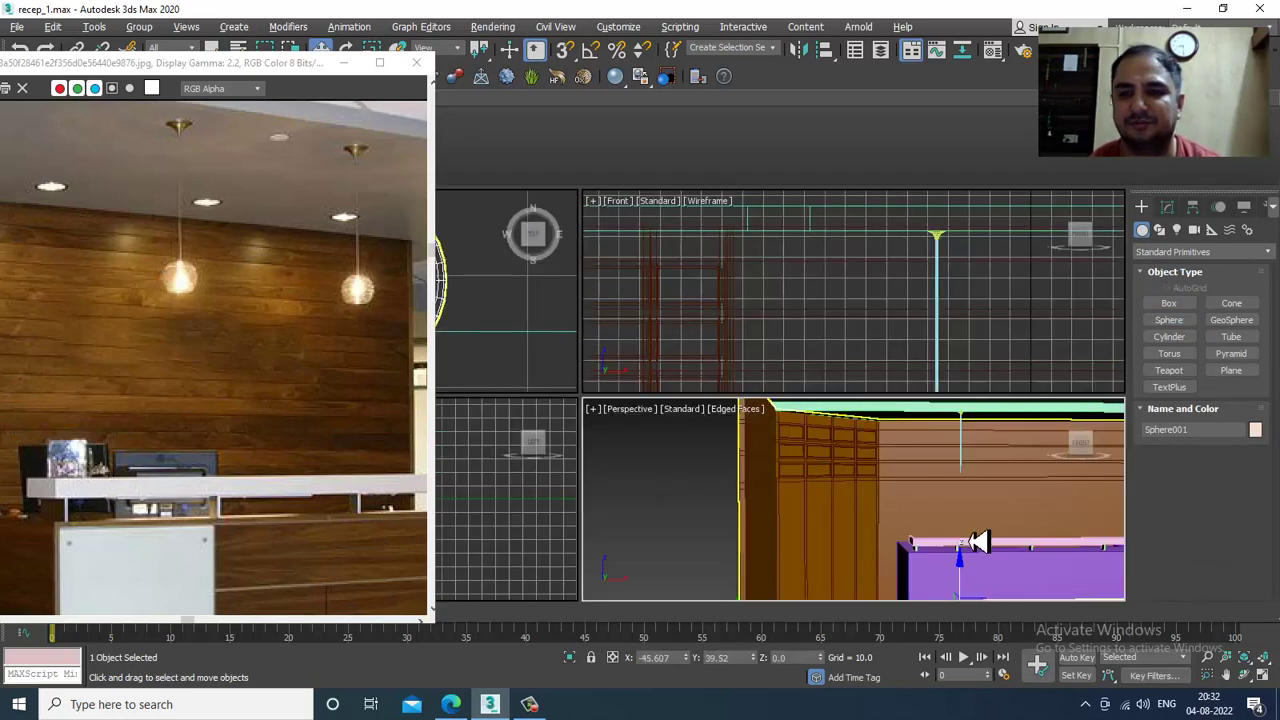
# Raise the sphere along Z to about 206.1 so it sits at the rod's lower end.
pyautogui.scroll(-5, 979, 541)
pyautogui.hotkey('alt', 'w')
pyautogui.keyDown('alt'); pyautogui.moveTo(945, 530); pyautogui.dragTo(870, 519, button='middle'); pyautogui.keyUp('alt')
pyautogui.moveTo(867, 539); pyautogui.dragTo(896, 412)
pyautogui.press('z')
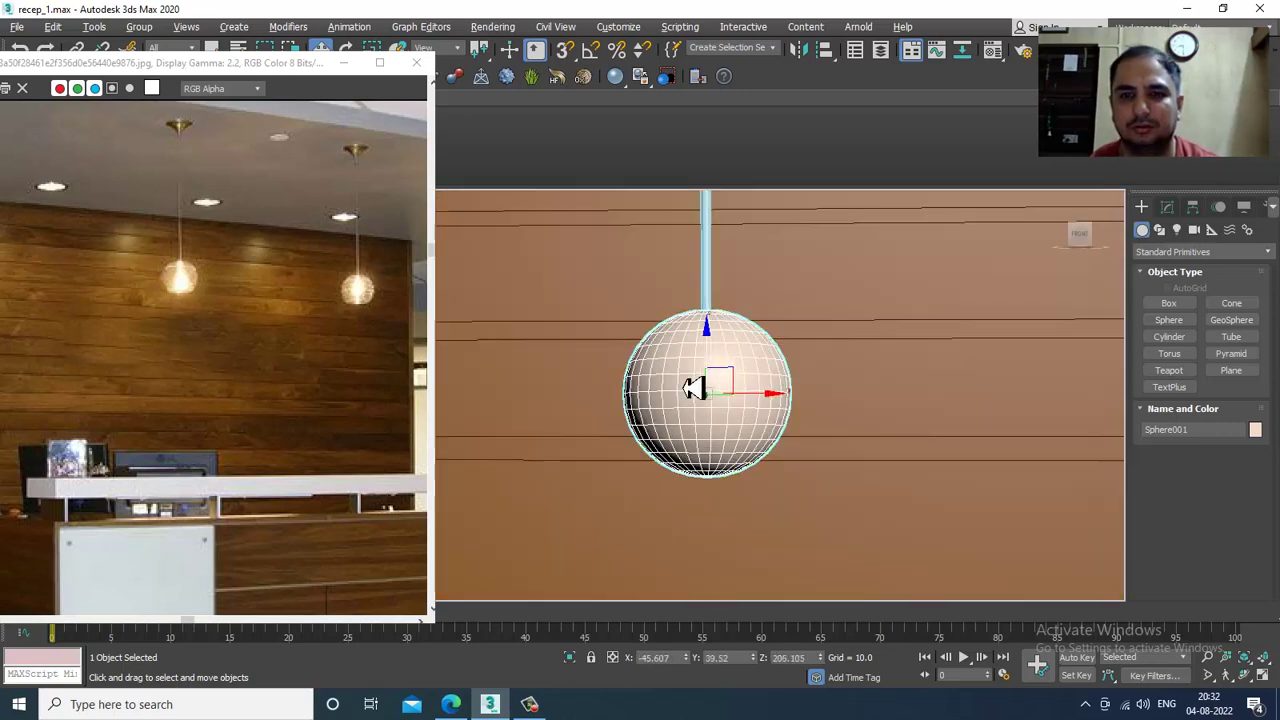
# Convert the sphere at the rod's lower end to Editable Poly.
pyautogui.scroll(3, 709, 390)
pyautogui.keyDown('alt'); pyautogui.moveTo(709, 390); pyautogui.dragTo(743, 383, button='middle'); pyautogui.keyUp('alt')
pyautogui.rightClick(744, 304)
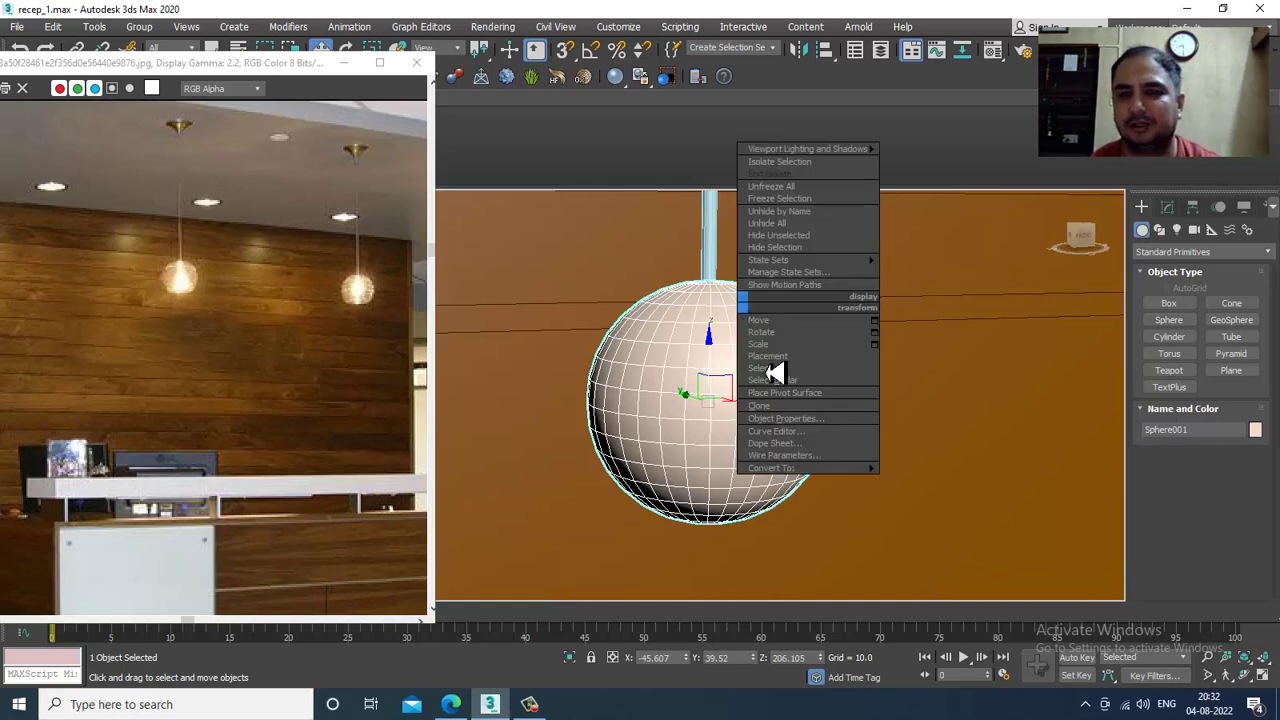
pyautogui.moveTo(857, 467)
pyautogui.click(985, 481)
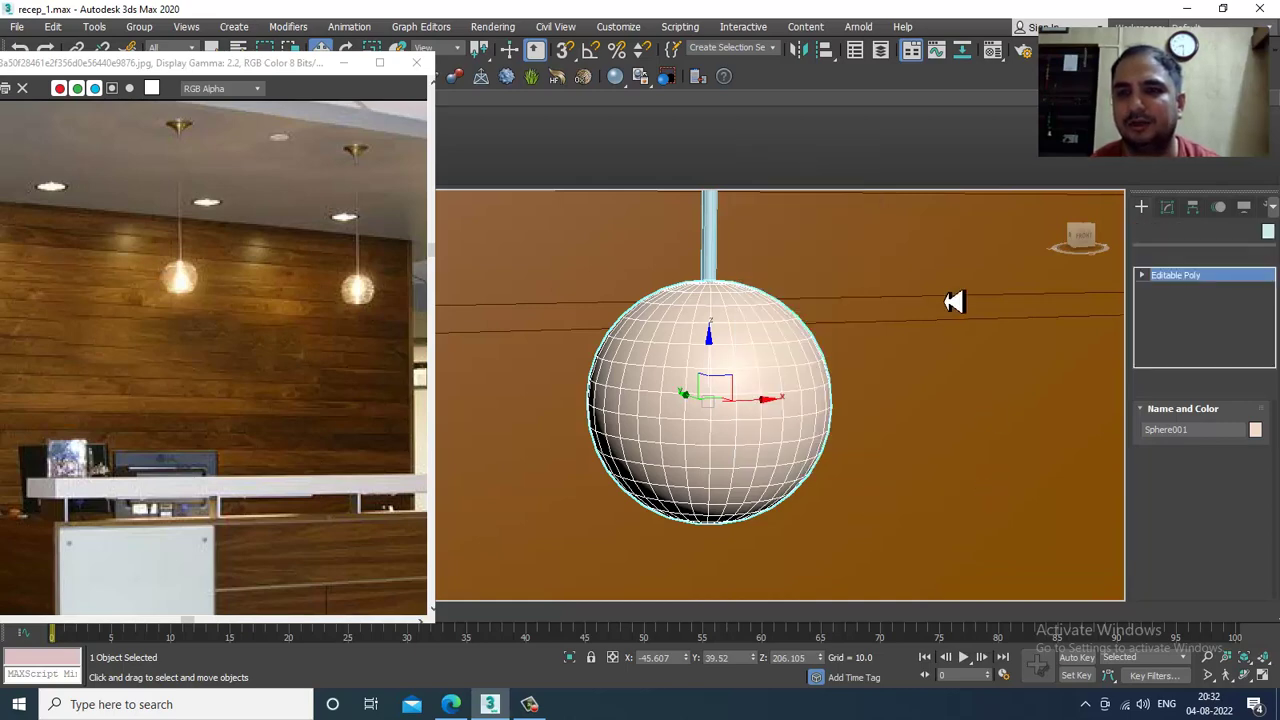
# Select the polygons of the sphere's bottom cap in the Front view and delete them to open the shade.
pyautogui.press('f')
pyautogui.press('z')
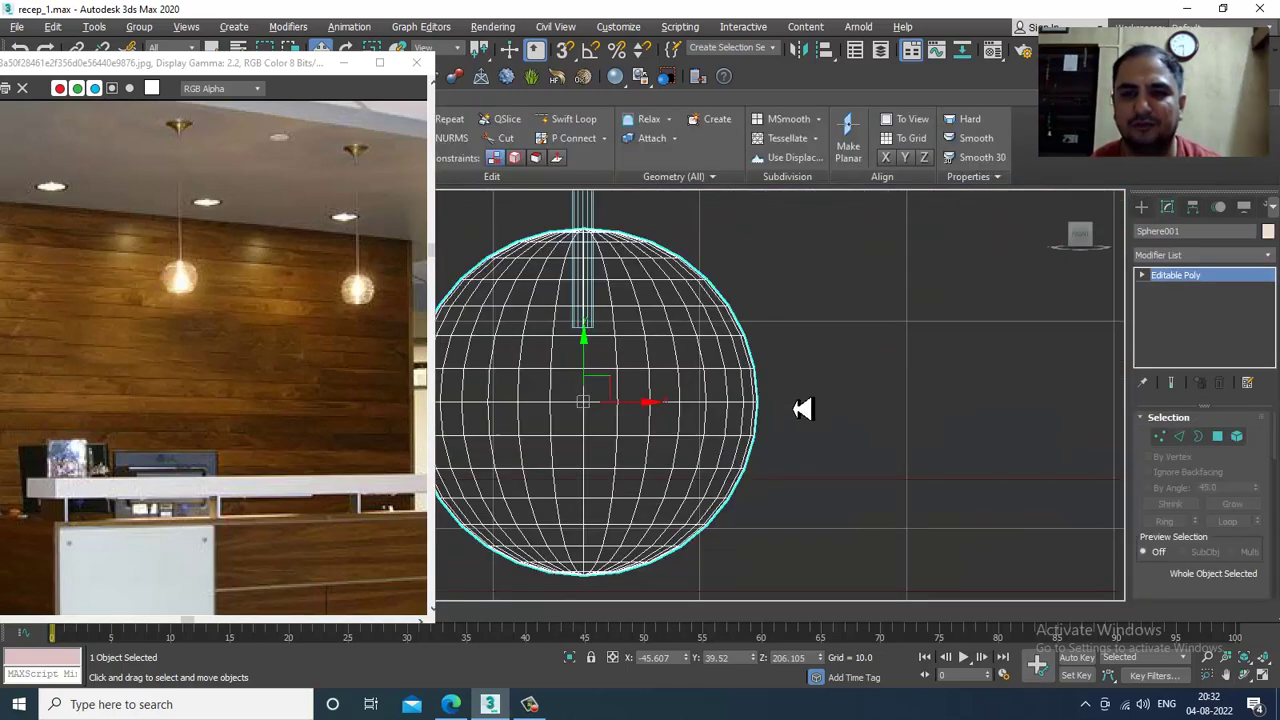
pyautogui.scroll(-2, 793, 408)
pyautogui.moveTo(793, 408); pyautogui.dragTo(877, 372, button='middle')
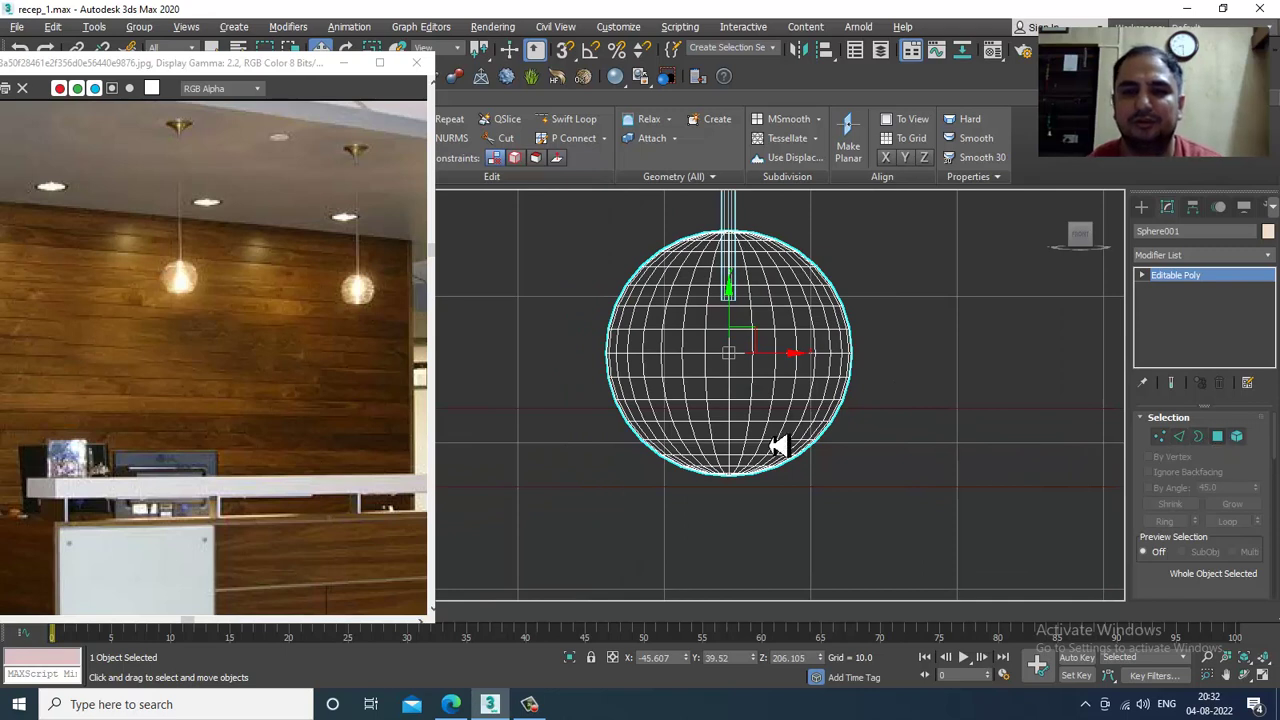
pyautogui.click(904, 376)
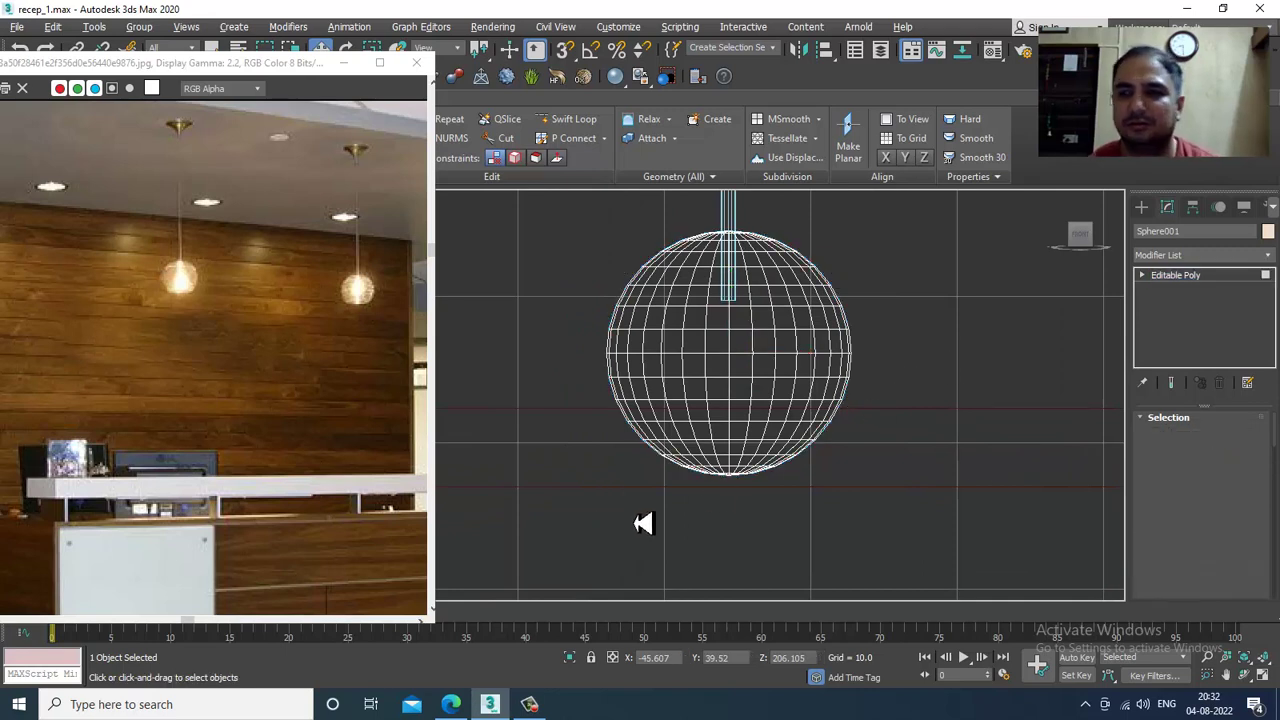
pyautogui.moveTo(635, 523); pyautogui.dragTo(1219, 372)
pyautogui.moveTo(871, 441); pyautogui.dragTo(875, 438)
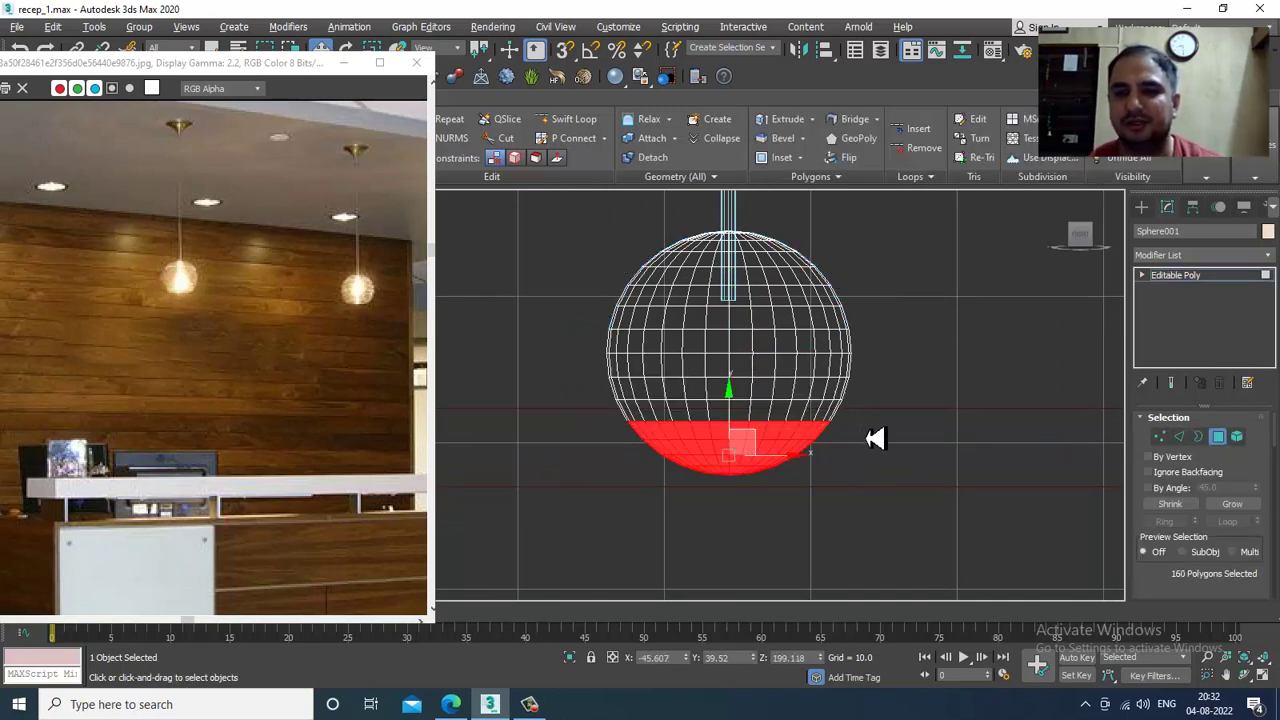
pyautogui.press('Delete')
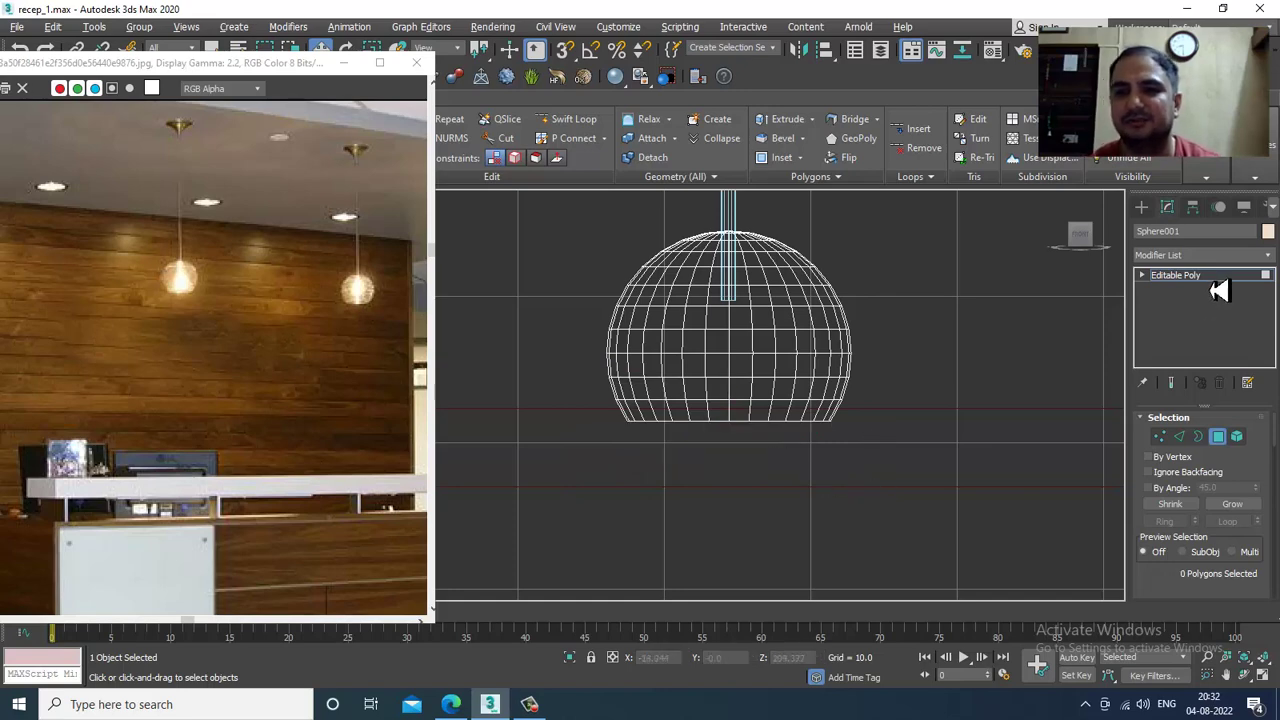
pyautogui.click(1215, 280)
# Select the shade, rod and ceiling cone together and clone them about 215 units along X for a second pendant lamp.
pyautogui.scroll(-8, 850, 345)
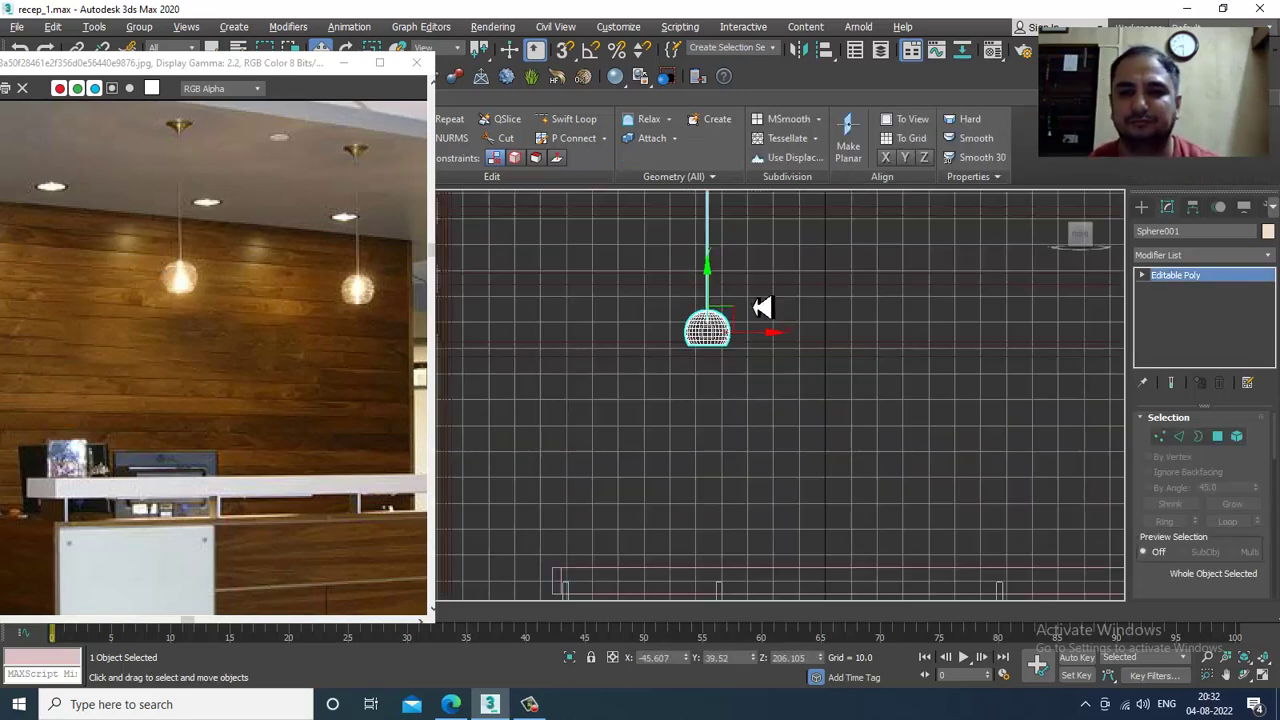
pyautogui.moveTo(754, 308); pyautogui.dragTo(758, 443, button='middle')
pyautogui.keyDown('ctrl'); pyautogui.click(712, 306); pyautogui.keyUp('ctrl')
pyautogui.keyDown('ctrl'); pyautogui.click(722, 312); pyautogui.keyUp('ctrl')
pyautogui.scroll(-8, 731, 337)
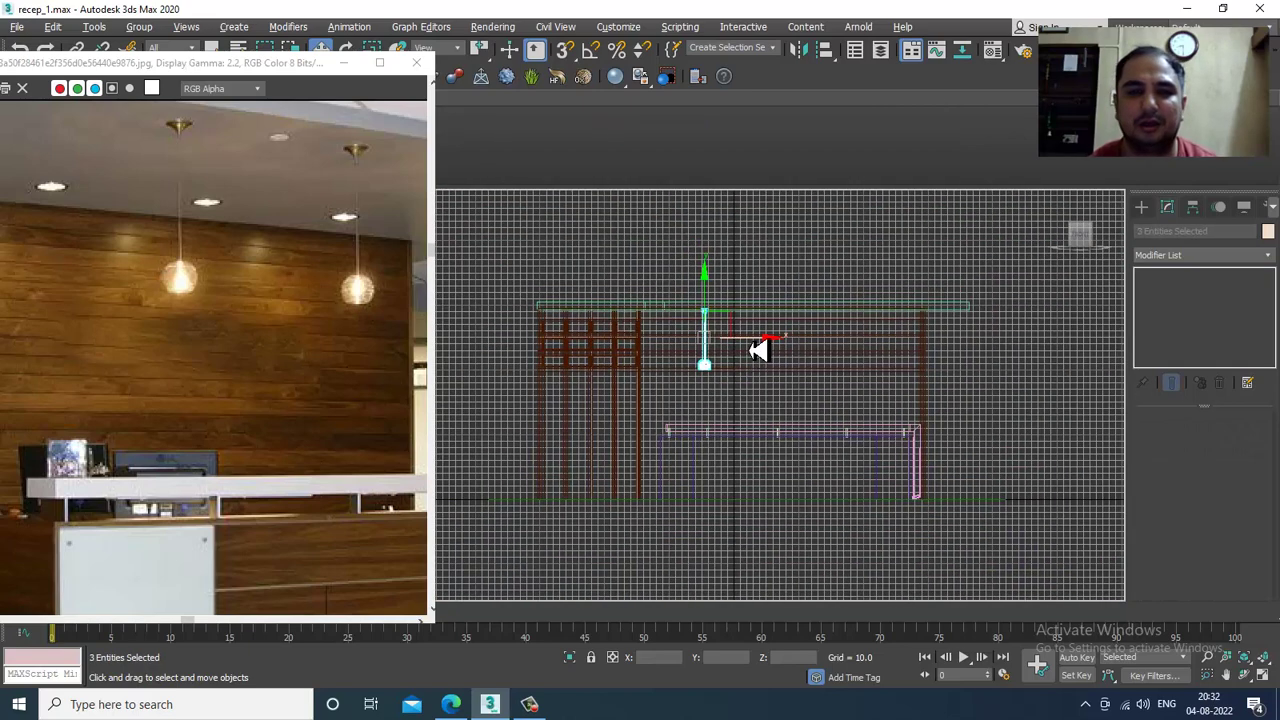
pyautogui.moveTo(760, 349)
pyautogui.keyDown('shift'); pyautogui.mouseDown()
pyautogui.moveTo(934, 346)
pyautogui.moveTo(905, 357)
pyautogui.mouseUp(); pyautogui.keyUp('shift')
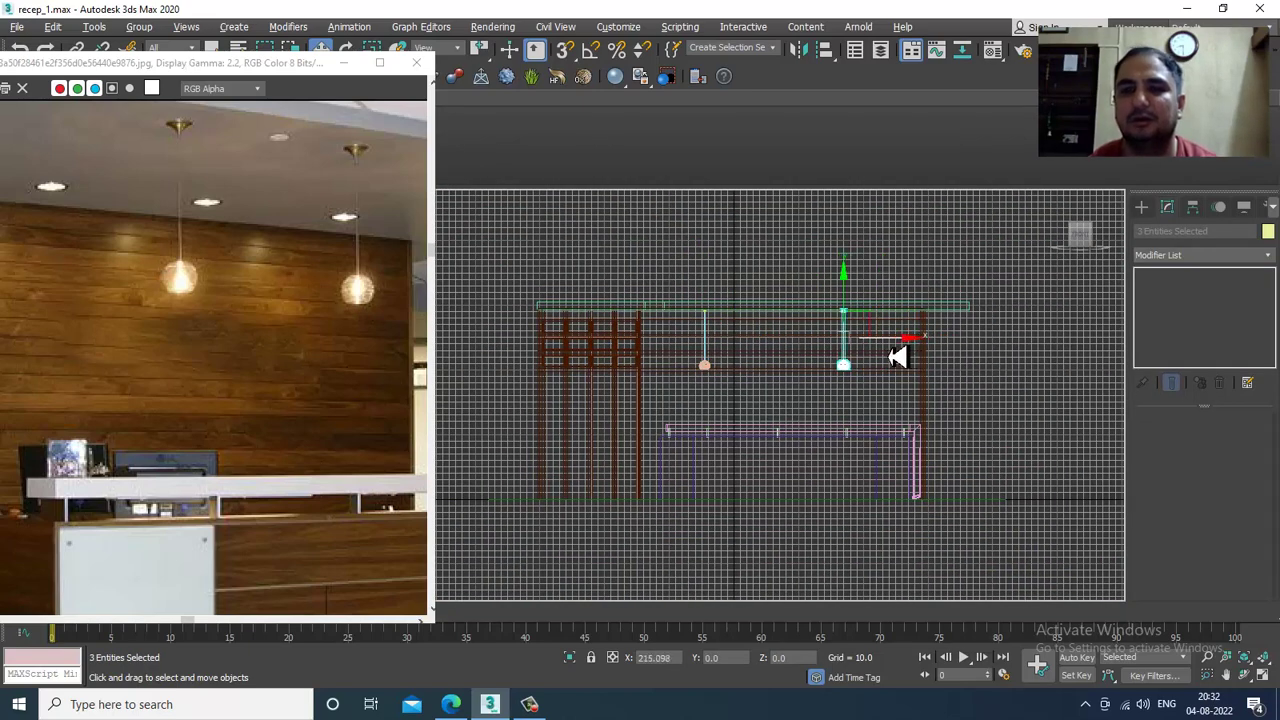
pyautogui.click(655, 423)
# Add the first lamp's shade, rod and cone to the selection and move both lamps together along Y over the counter's front.
pyautogui.hotkey('alt', 'w')
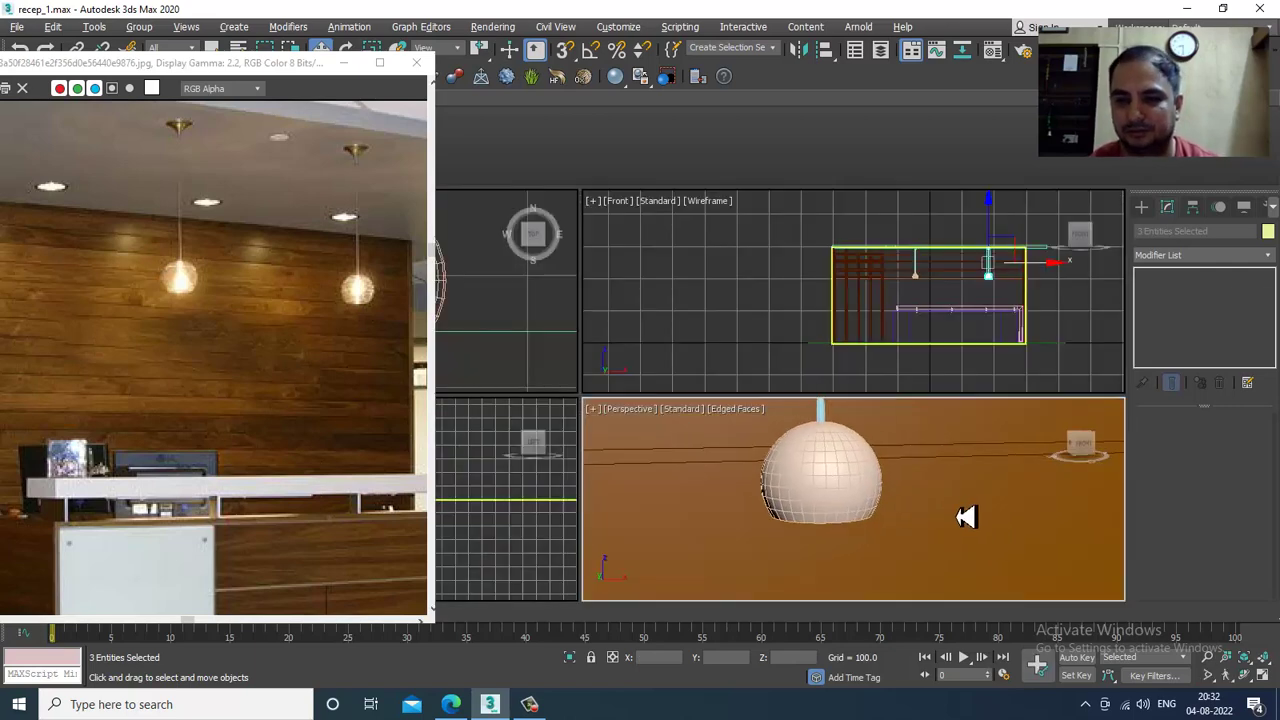
pyautogui.hotkey('alt', 'w')
pyautogui.scroll(-6, 960, 512)
pyautogui.scroll(5, 949, 486)
pyautogui.keyDown('alt'); pyautogui.moveTo(912, 501); pyautogui.dragTo(862, 489, button='middle'); pyautogui.keyUp('alt')
pyautogui.scroll(4, 862, 489)
pyautogui.moveTo(866, 488); pyautogui.dragTo(770, 471, button='middle')
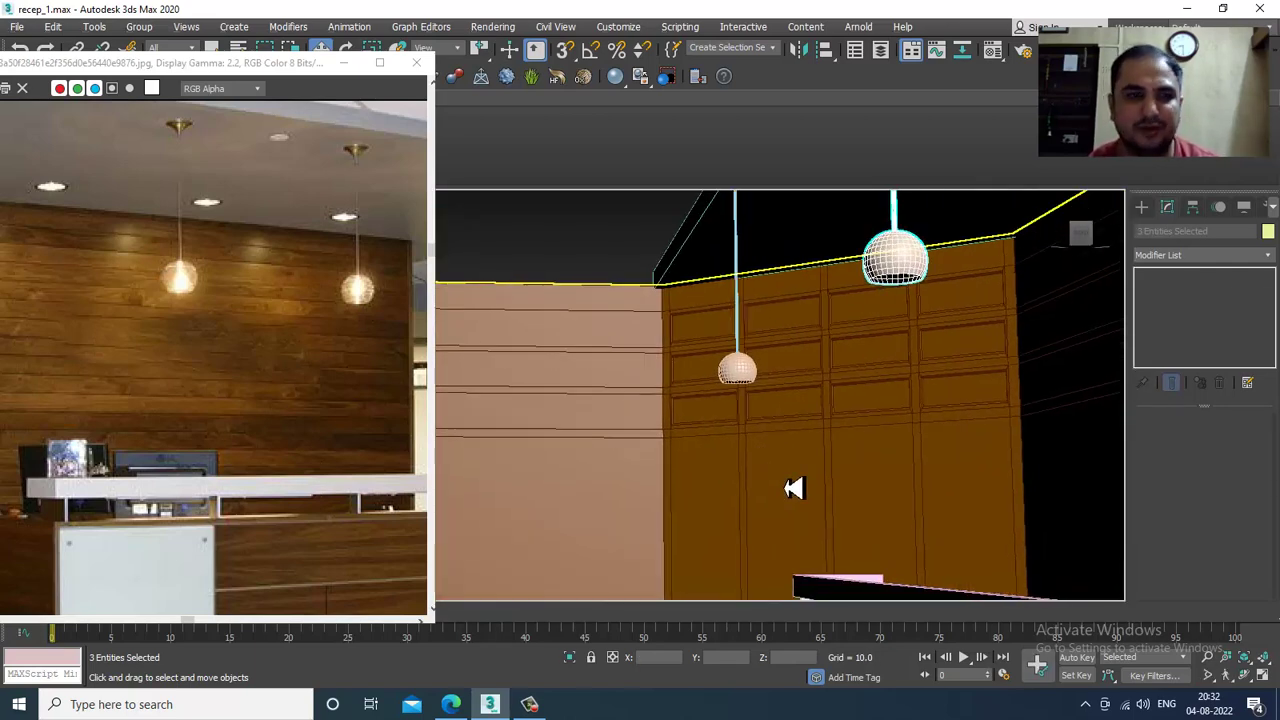
pyautogui.keyDown('ctrl'); pyautogui.click(738, 384); pyautogui.keyUp('ctrl')
pyautogui.scroll(-3, 785, 326)
pyautogui.scroll(3, 785, 326)
pyautogui.moveTo(742, 212); pyautogui.dragTo(887, 445, button='middle')
pyautogui.keyDown('ctrl'); pyautogui.click(740, 260); pyautogui.keyUp('ctrl')
pyautogui.moveTo(887, 445); pyautogui.dragTo(897, 440)
pyautogui.scroll(-5, 897, 440)
pyautogui.keyDown('alt'); pyautogui.moveTo(897, 440); pyautogui.dragTo(833, 333, button='middle'); pyautogui.keyUp('alt')
pyautogui.scroll(3, 905, 370)
pyautogui.moveTo(833, 330); pyautogui.dragTo(839, 330)
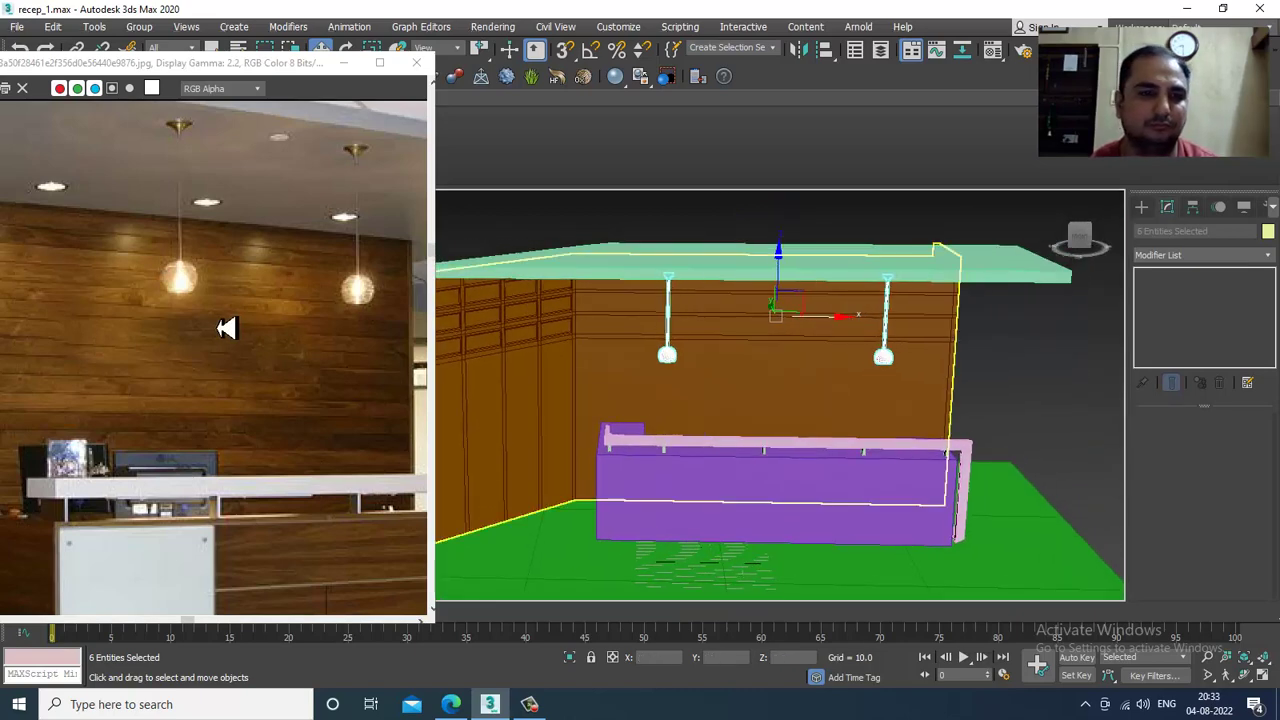
# Create a cylinder with AutoGrid on the ceiling's underside near the first pendant, with radius 7.297 and height 0.897.
pyautogui.click(229, 325)
pyautogui.scroll(-1, 231, 301)
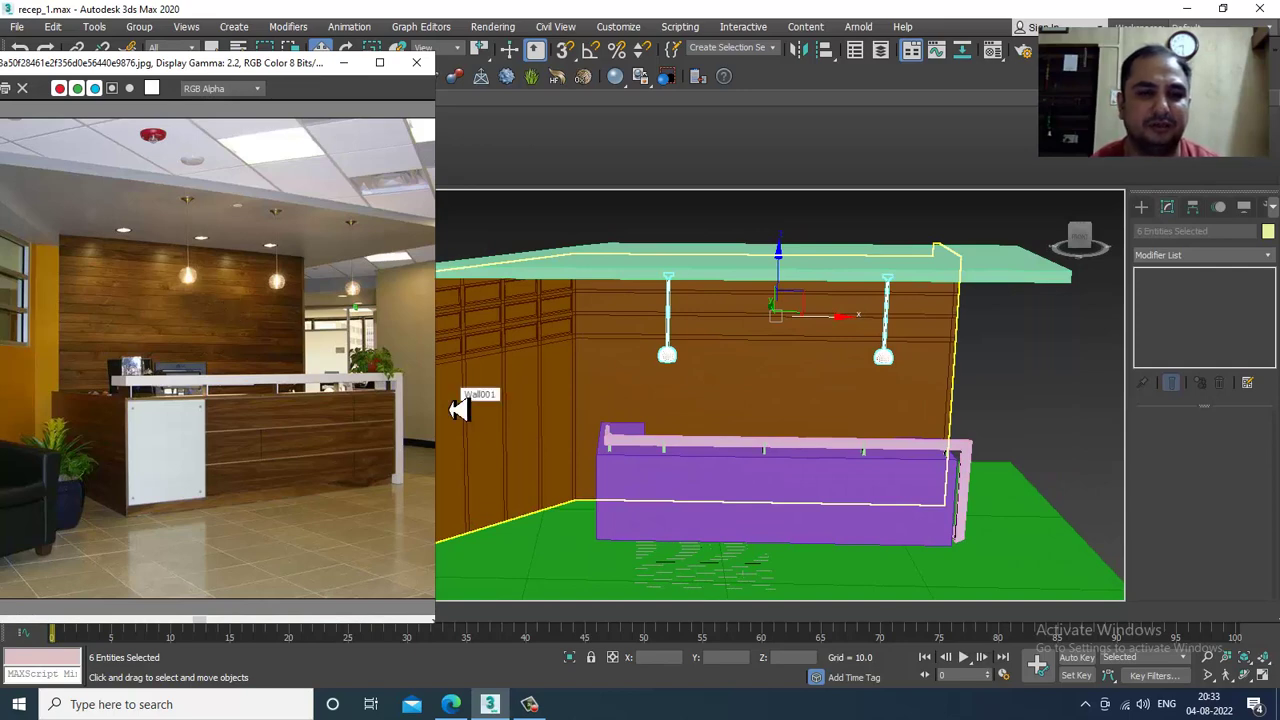
pyautogui.keyDown('alt'); pyautogui.moveTo(452, 400); pyautogui.dragTo(742, 305, button='middle'); pyautogui.keyUp('alt')
pyautogui.scroll(3, 763, 357)
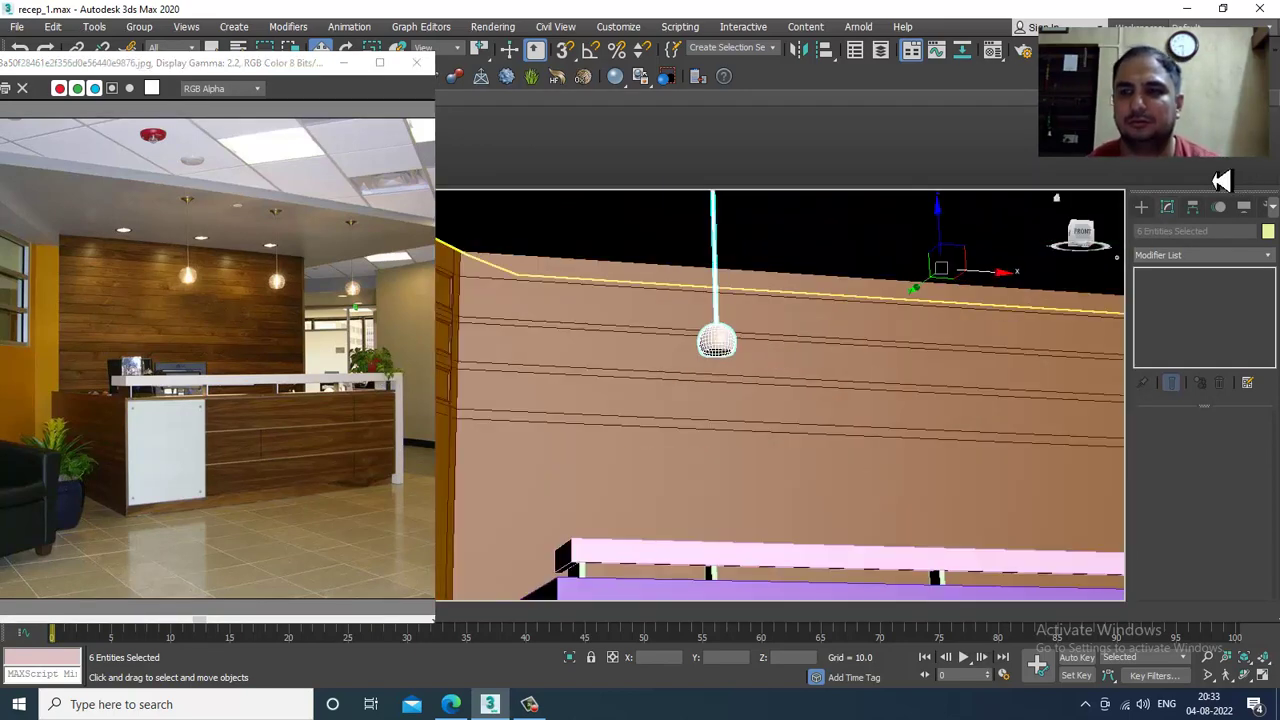
pyautogui.click(1144, 220)
pyautogui.click(1175, 340)
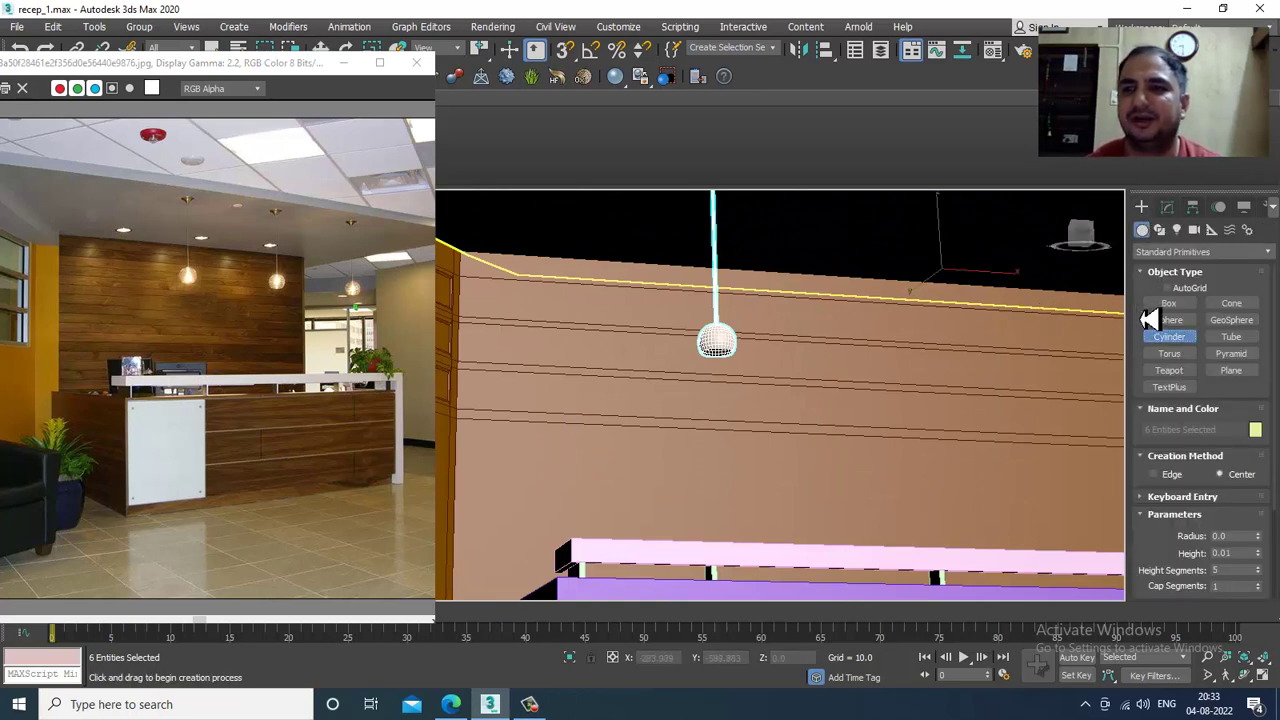
pyautogui.click(529, 704)
pyautogui.click(533, 706)
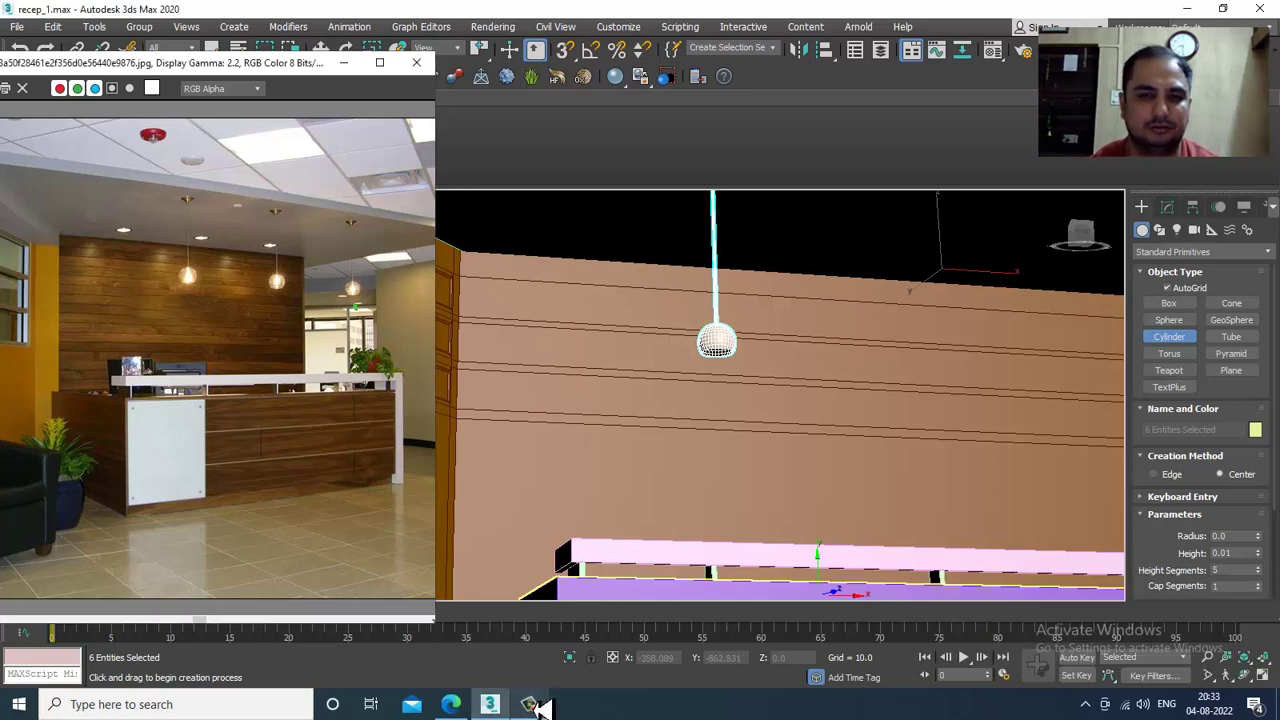
pyautogui.keyDown('alt'); pyautogui.moveTo(900, 378); pyautogui.dragTo(874, 406, button='middle'); pyautogui.keyUp('alt')
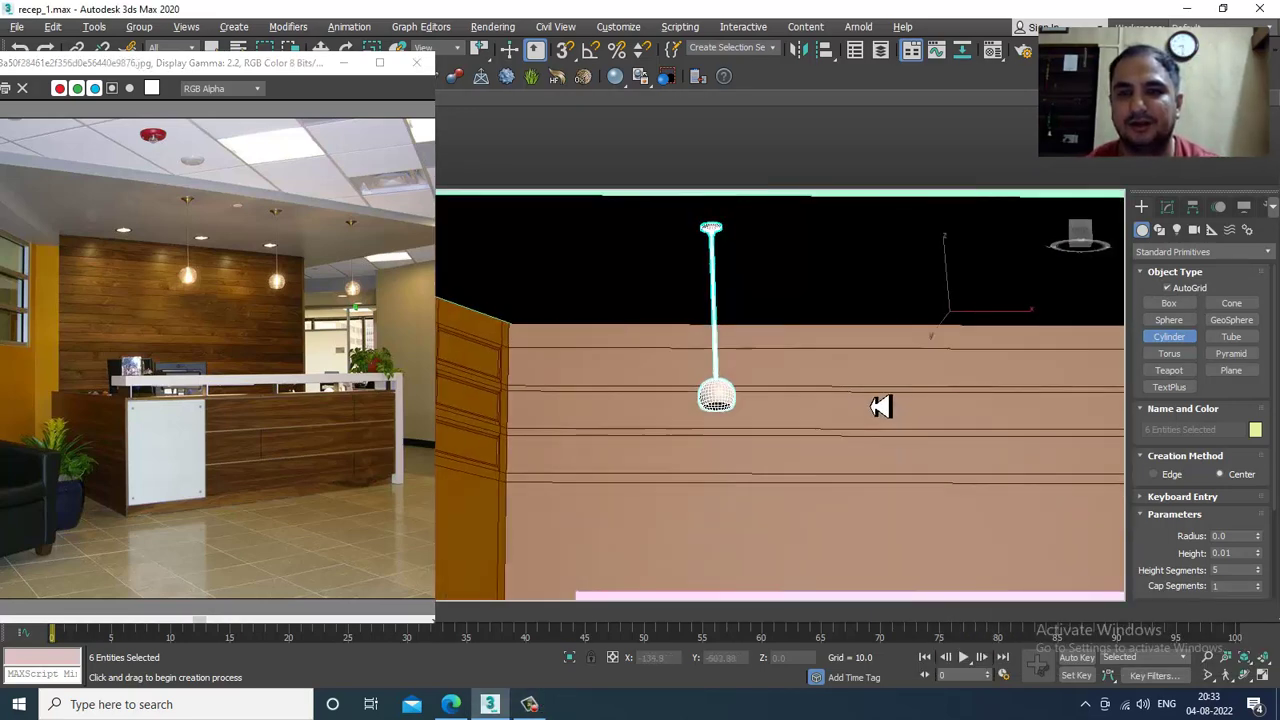
pyautogui.moveTo(626, 305); pyautogui.dragTo(632, 308)
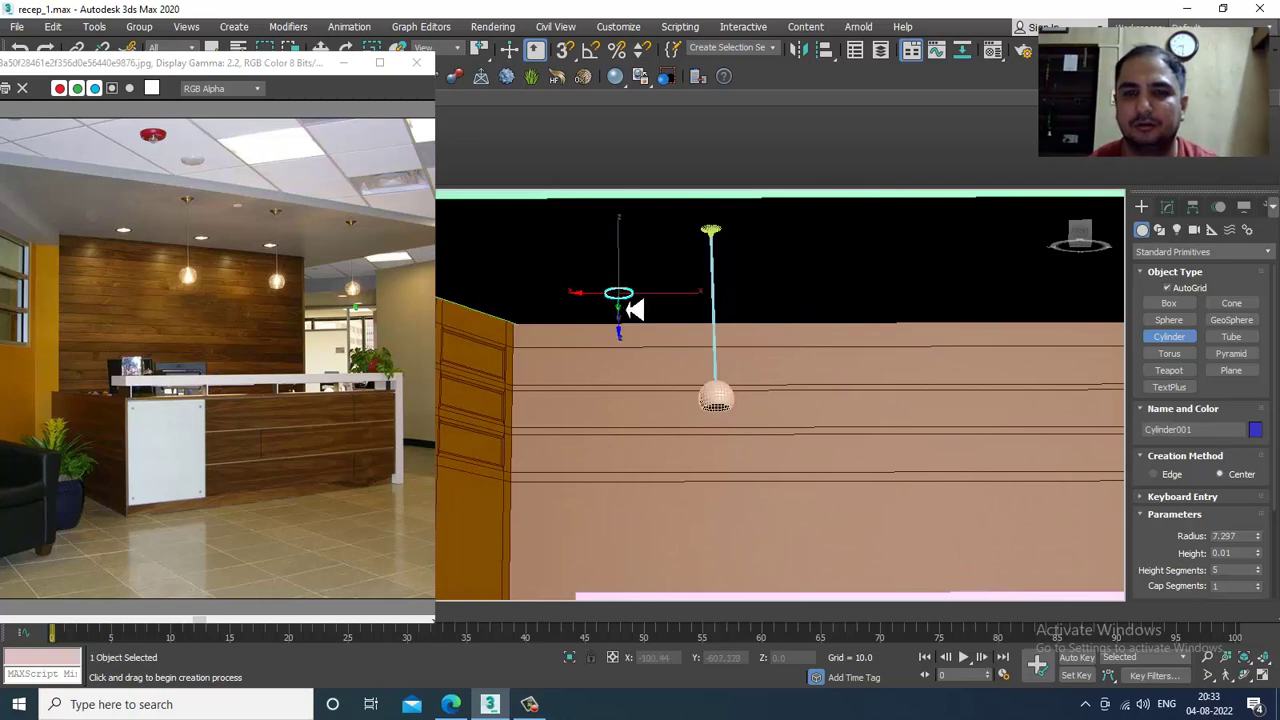
pyautogui.press('w')
pyautogui.press('z')
pyautogui.keyDown('alt'); pyautogui.moveTo(635, 309); pyautogui.dragTo(811, 331, button='middle'); pyautogui.keyUp('alt')
pyautogui.scroll(-3, 674, 325)
# Set the ceiling cylinder's height to 1.807 and its height segments to 1.
pyautogui.click(1168, 207)
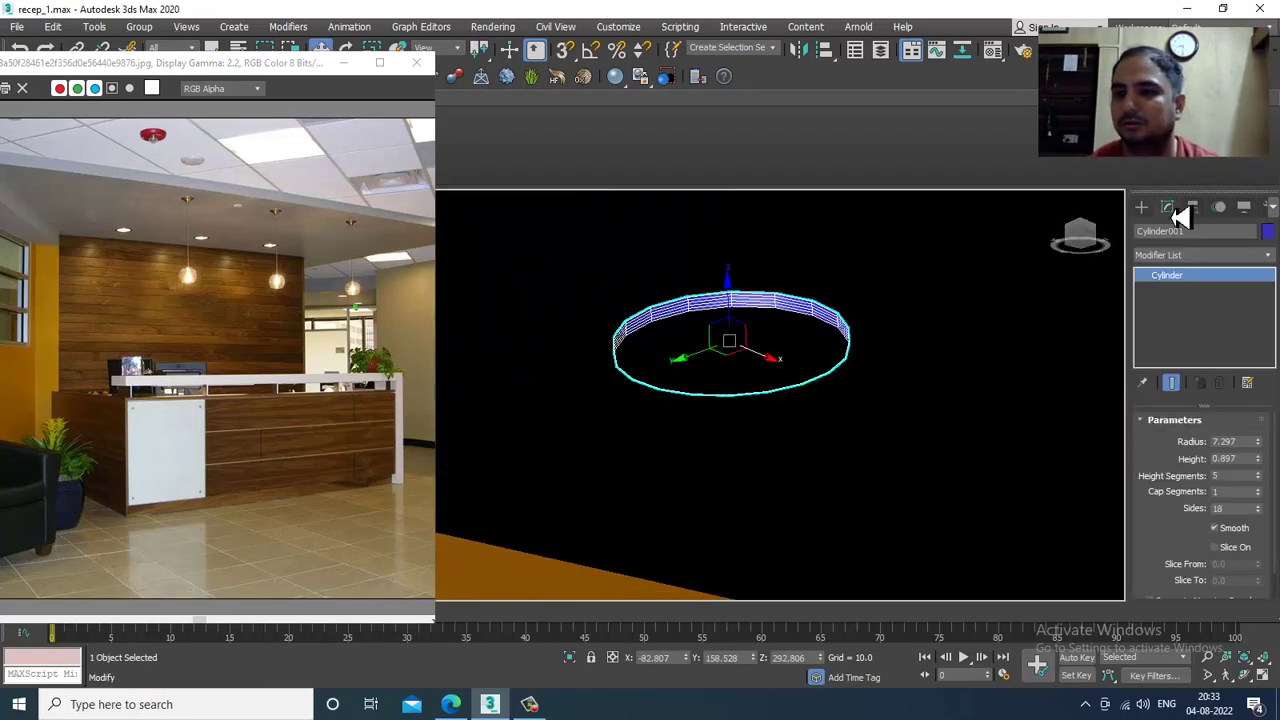
pyautogui.moveTo(1265, 468); pyautogui.dragTo(1266, 388)
pyautogui.rightClick(711, 340)
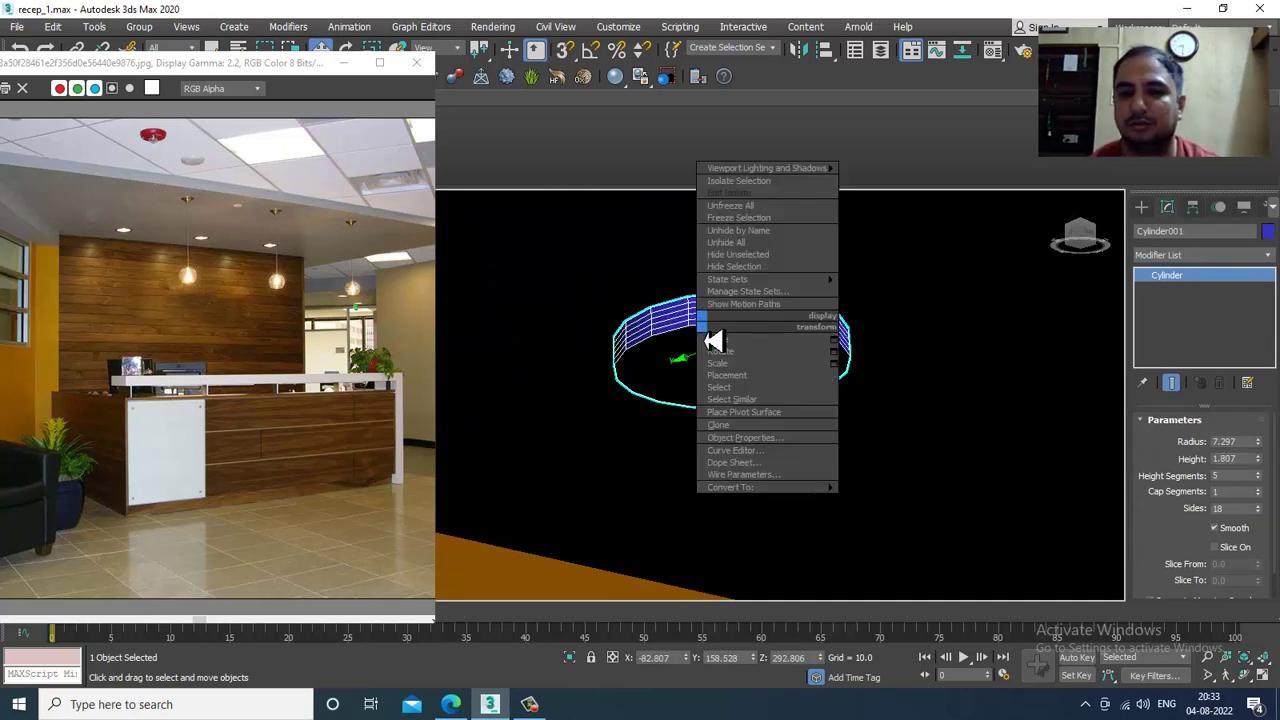
pyautogui.click(1264, 489)
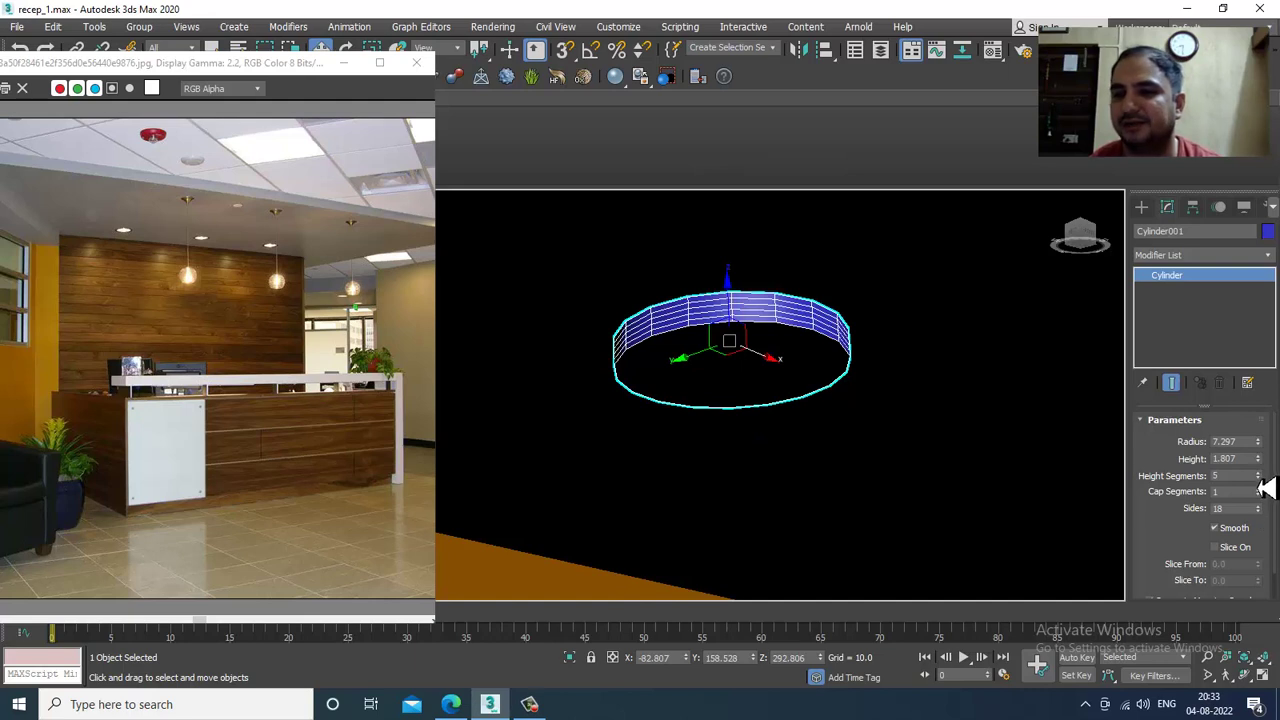
pyautogui.moveTo(1260, 477); pyautogui.dragTo(1270, 525)
# Convert the ceiling cylinder to Editable Poly and inset its bottom polygon to form a narrow rim.
pyautogui.rightClick(673, 328)
pyautogui.moveTo(777, 480)
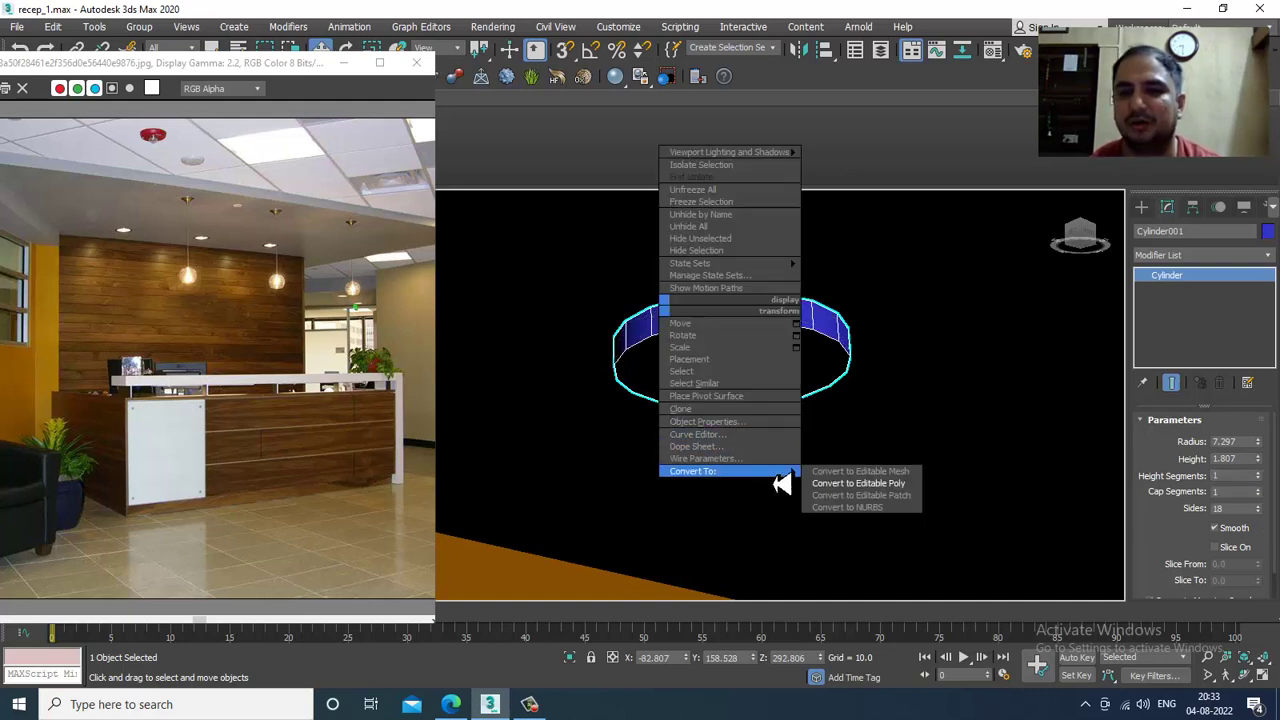
pyautogui.click(860, 483)
pyautogui.press('4')
pyautogui.click(776, 403)
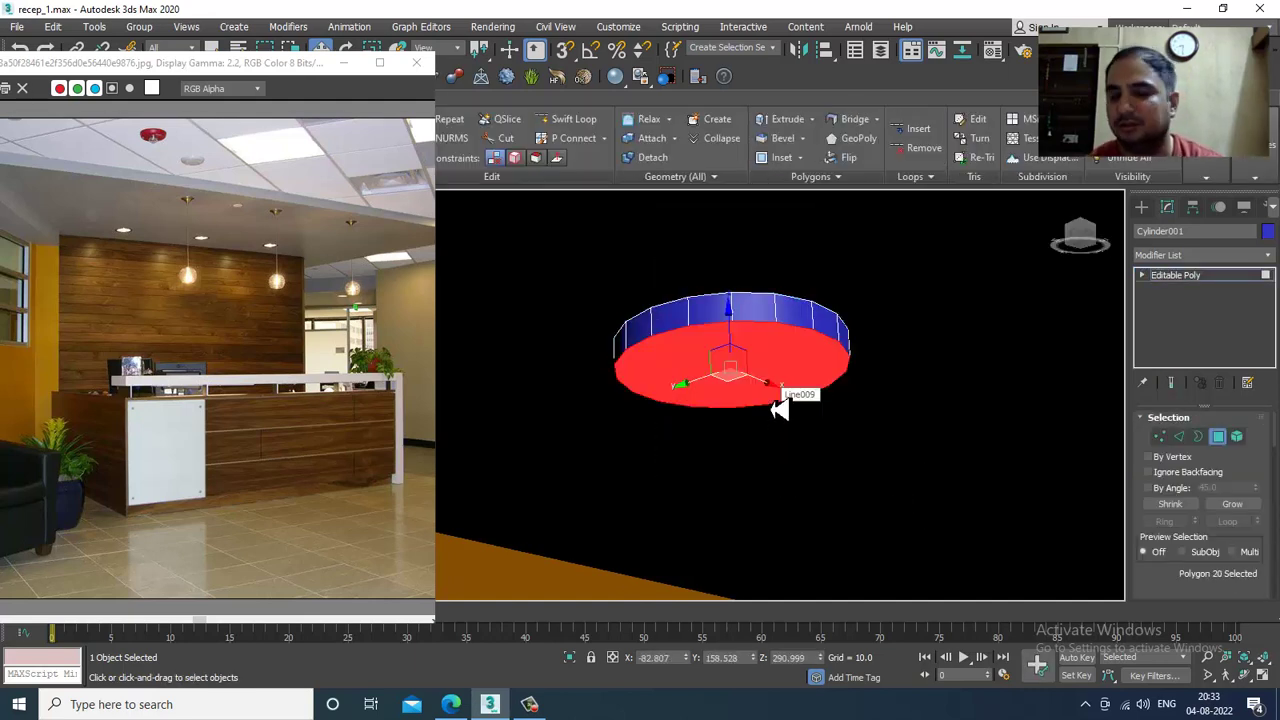
pyautogui.scroll(-3, 1265, 580)
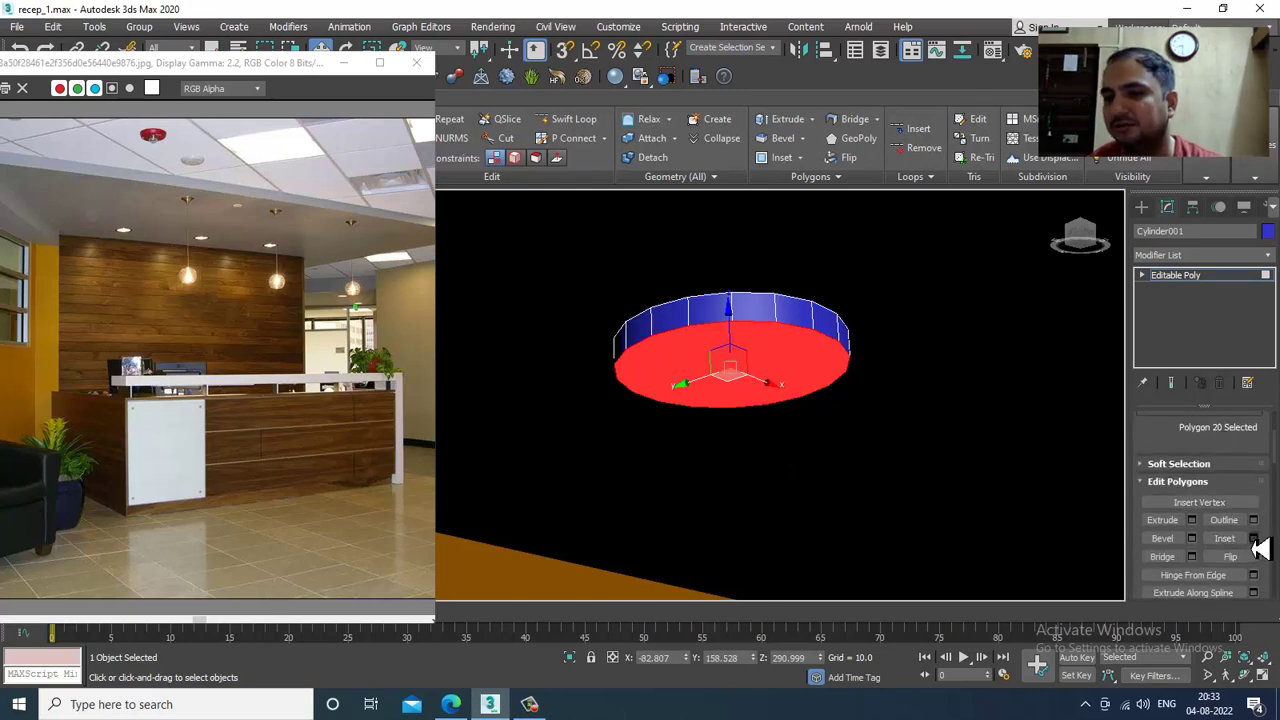
pyautogui.click(1191, 520)
pyautogui.click(590, 455)
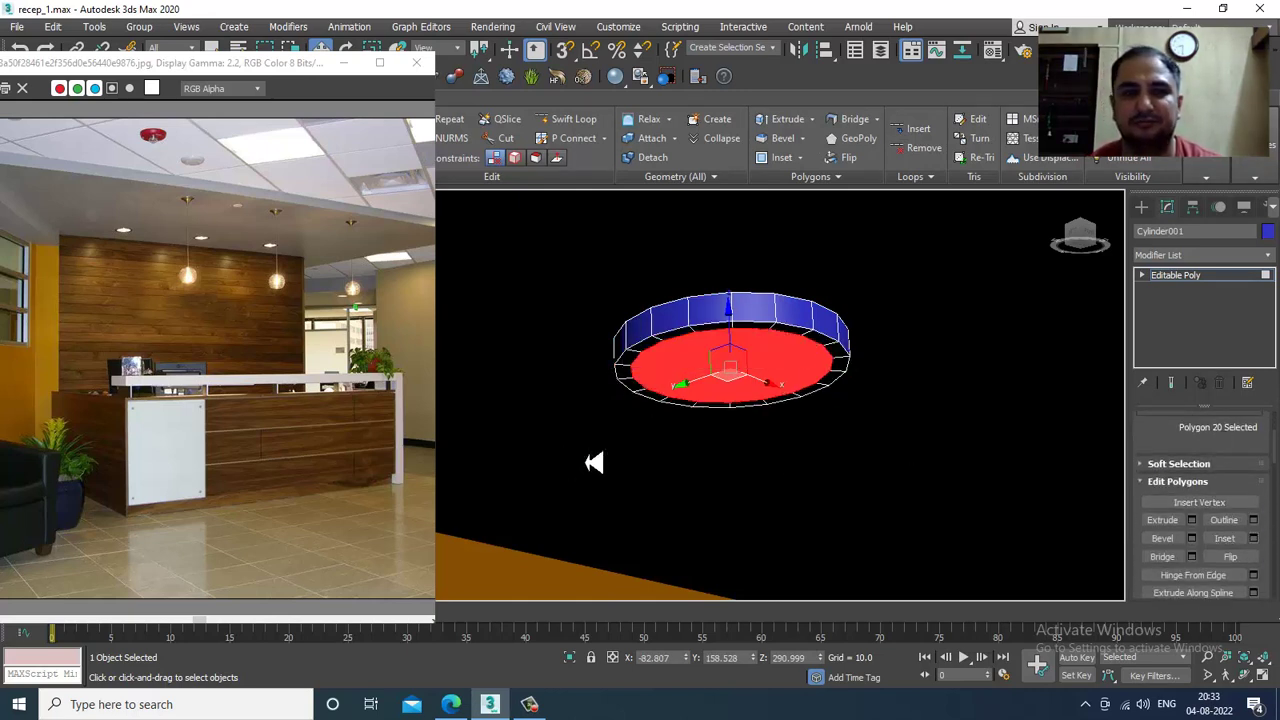
pyautogui.click(1173, 276)
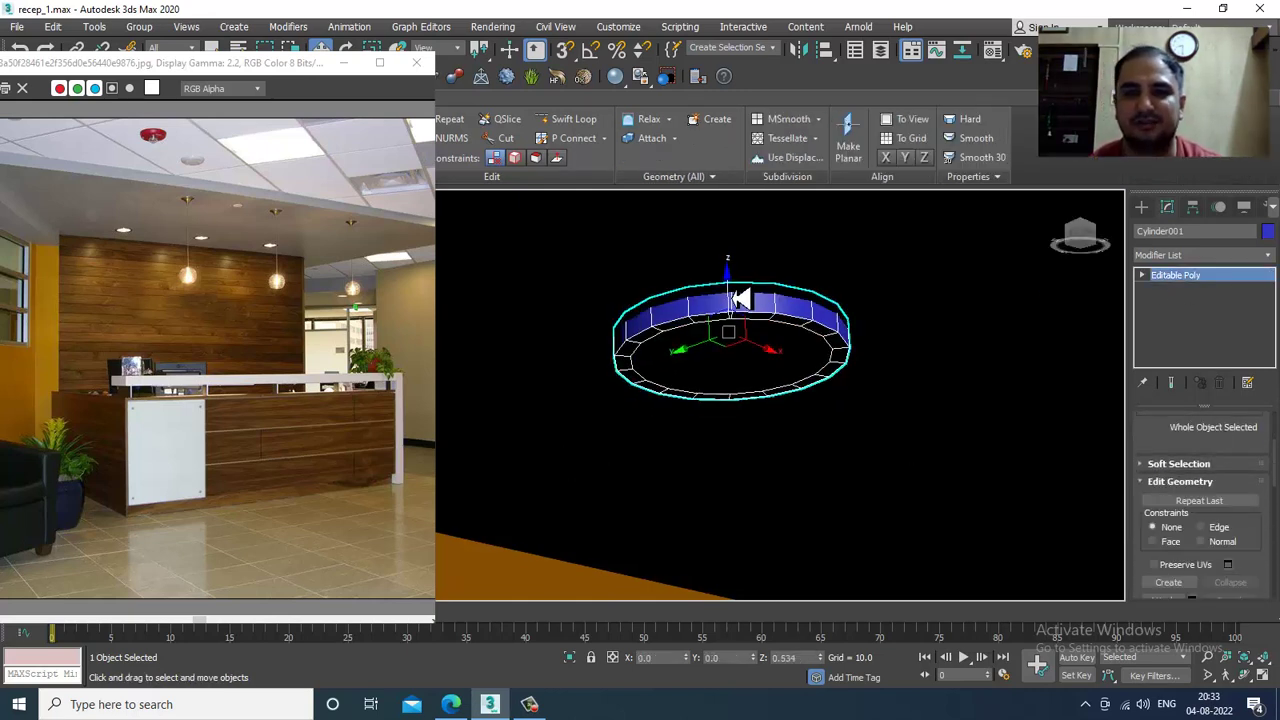
# Raise the rimmed cylinder into the ceiling to about Z 293.9.
pyautogui.scroll(-5, 752, 343)
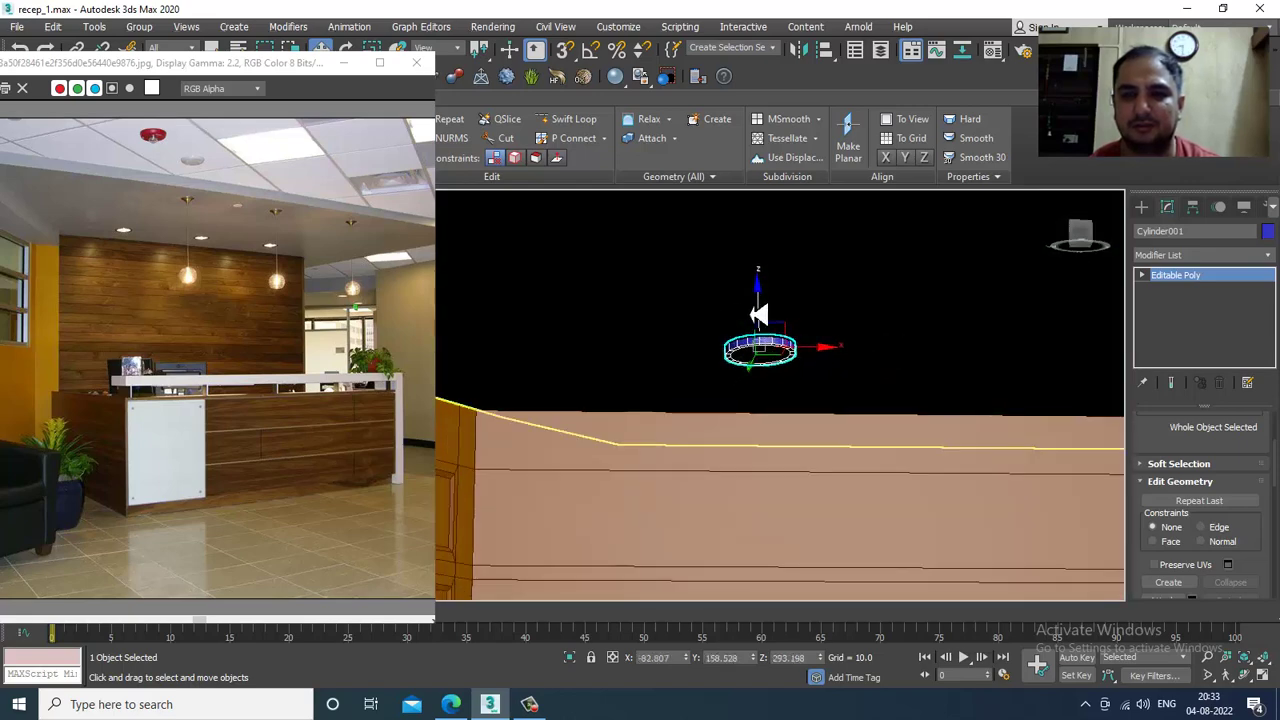
pyautogui.moveTo(758, 312); pyautogui.dragTo(758, 310)
pyautogui.scroll(-5, 757, 314)
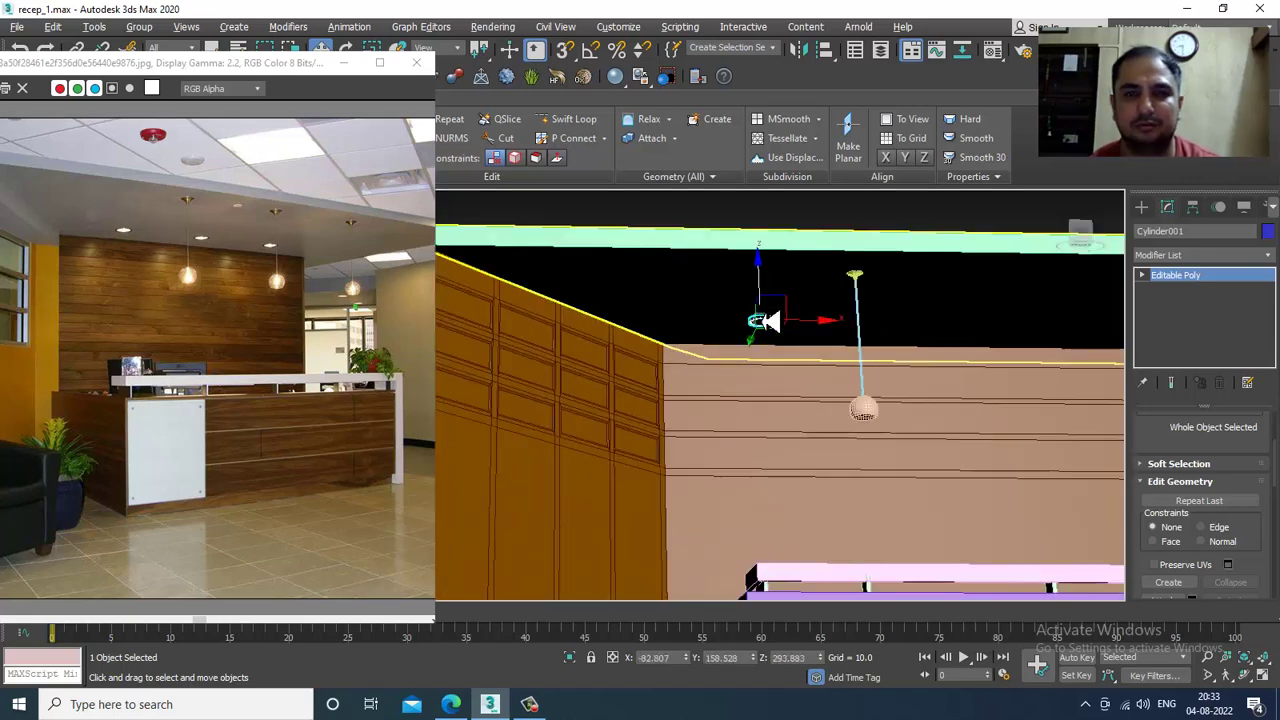
# Clone the ceiling light cylinder twice as copies along X, spacing them in a row above the desk.
pyautogui.hotkey('alt', 'w')
pyautogui.rightClick(519, 316)
pyautogui.hotkey('alt', 'w')
pyautogui.press('z')
pyautogui.scroll(-10, 527, 318)
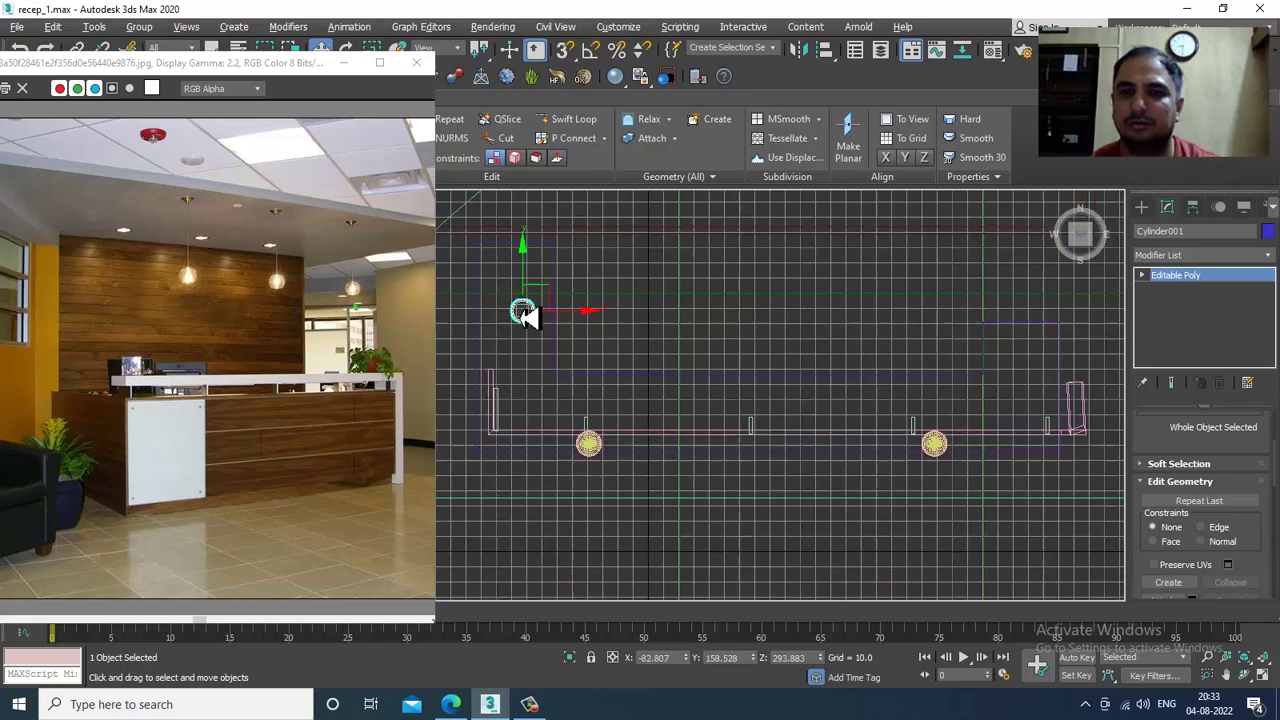
pyautogui.moveTo(596, 322); pyautogui.dragTo(744, 330)
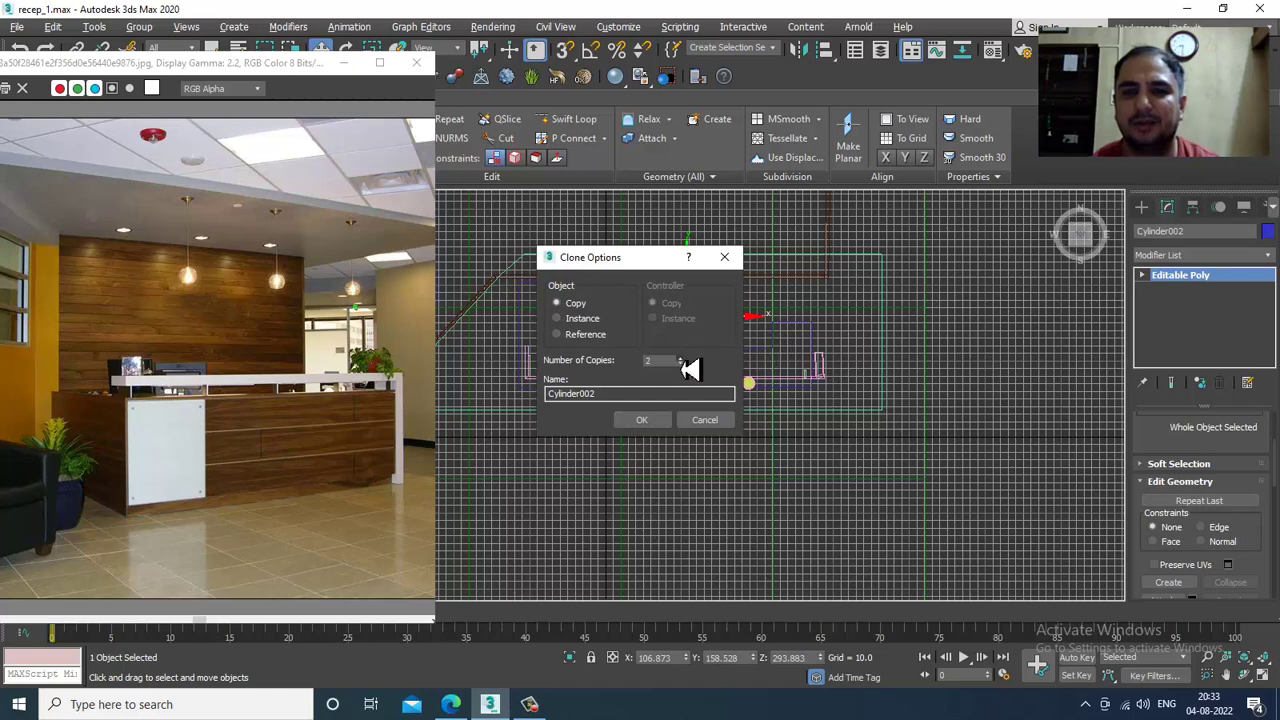
pyautogui.click(655, 420)
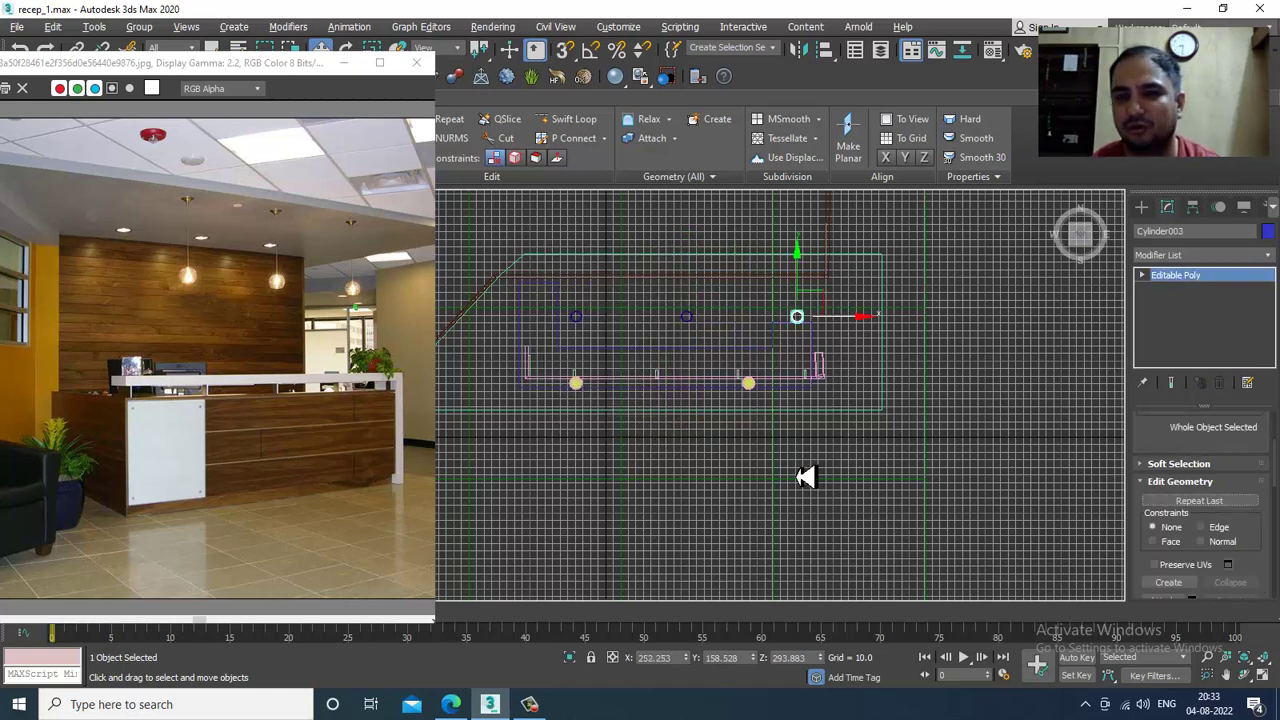
# Create an AutoGrid box near the end of the desk's front face, about 77 long, 63.5 wide and 1.1 high.
pyautogui.hotkey('alt', 'w')
pyautogui.moveTo(946, 485); pyautogui.dragTo(820, 418, button='middle')
pyautogui.hotkey('alt', 'w')
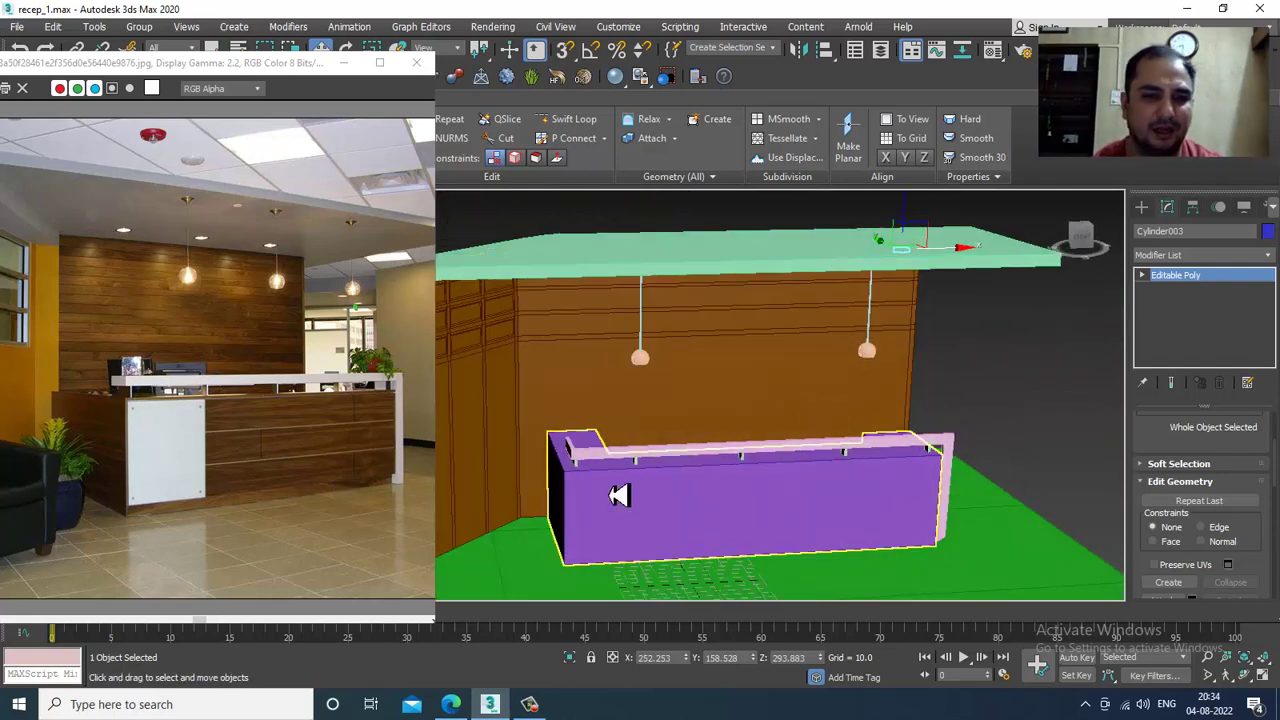
pyautogui.scroll(5, 860, 405)
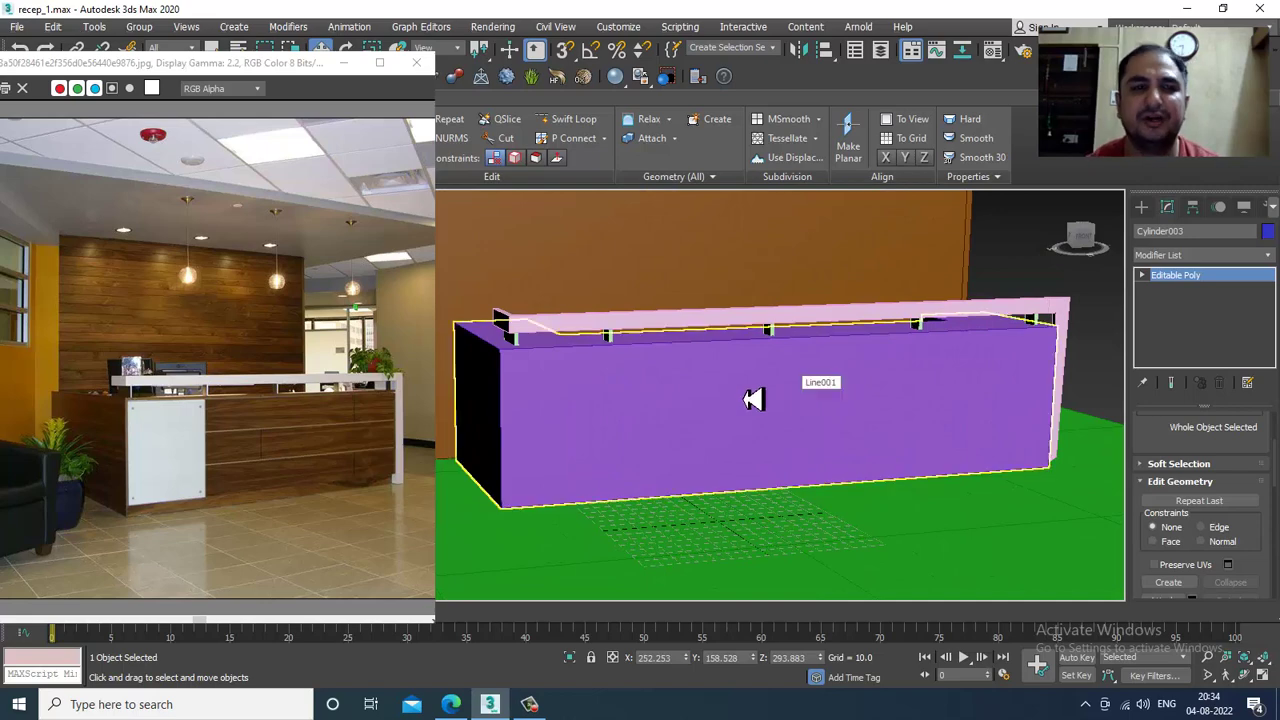
pyautogui.click(1141, 207)
pyautogui.click(1168, 303)
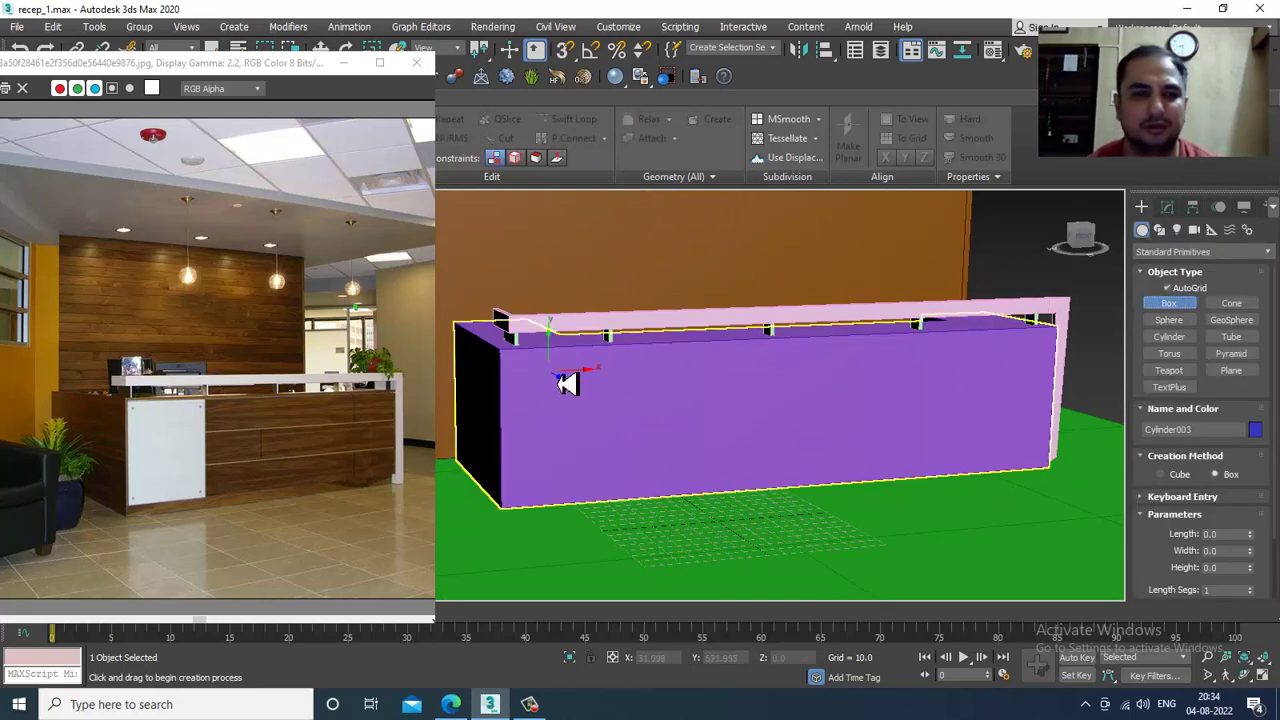
pyautogui.moveTo(519, 366); pyautogui.dragTo(621, 488)
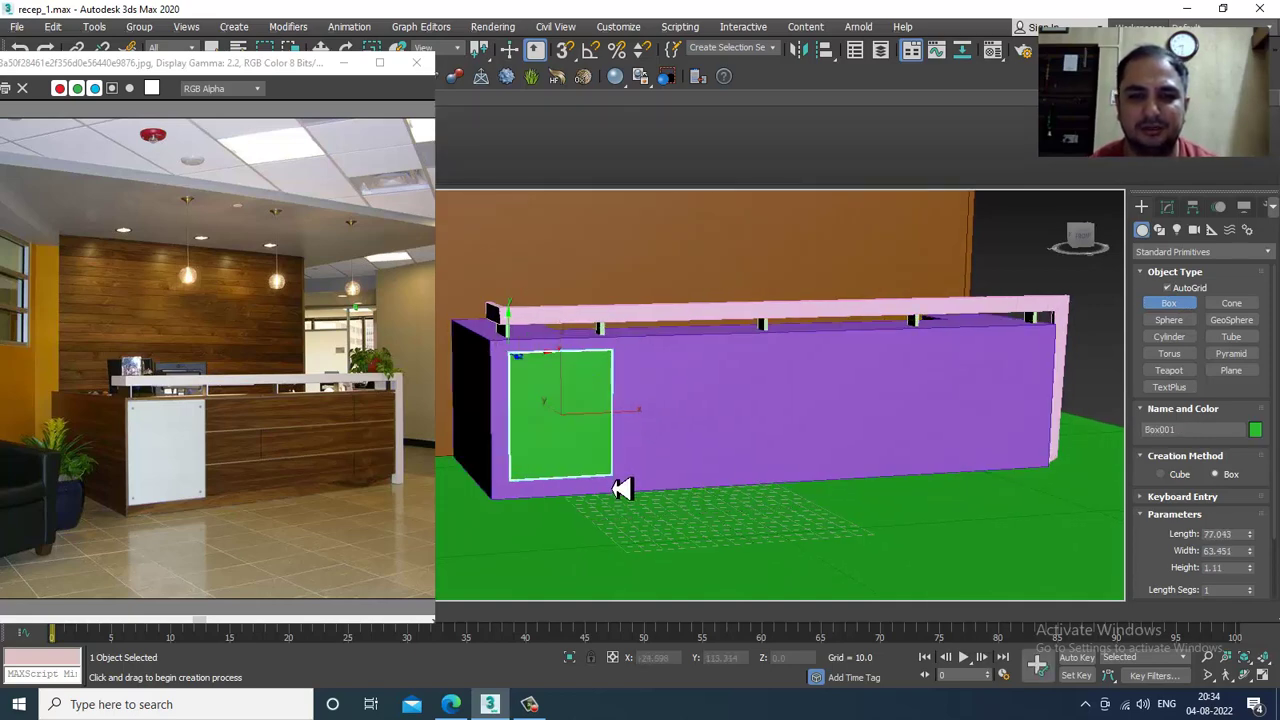
# Move the front panel along Y to about 65.995, shifting it slightly relative to the desk's front face.
pyautogui.press('w')
pyautogui.keyDown('alt'); pyautogui.moveTo(690, 385); pyautogui.dragTo(620, 397, button='middle'); pyautogui.keyUp('alt')
pyautogui.scroll(6, 594, 420)
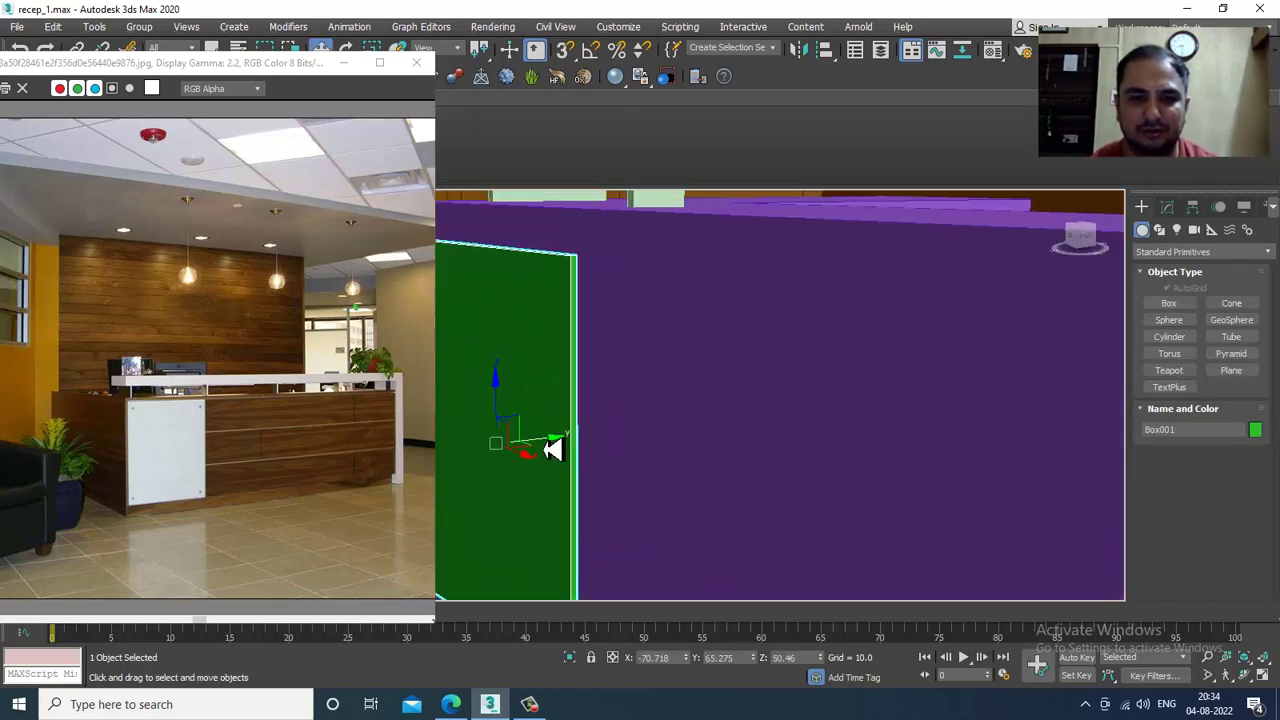
pyautogui.moveTo(551, 453); pyautogui.dragTo(554, 454)
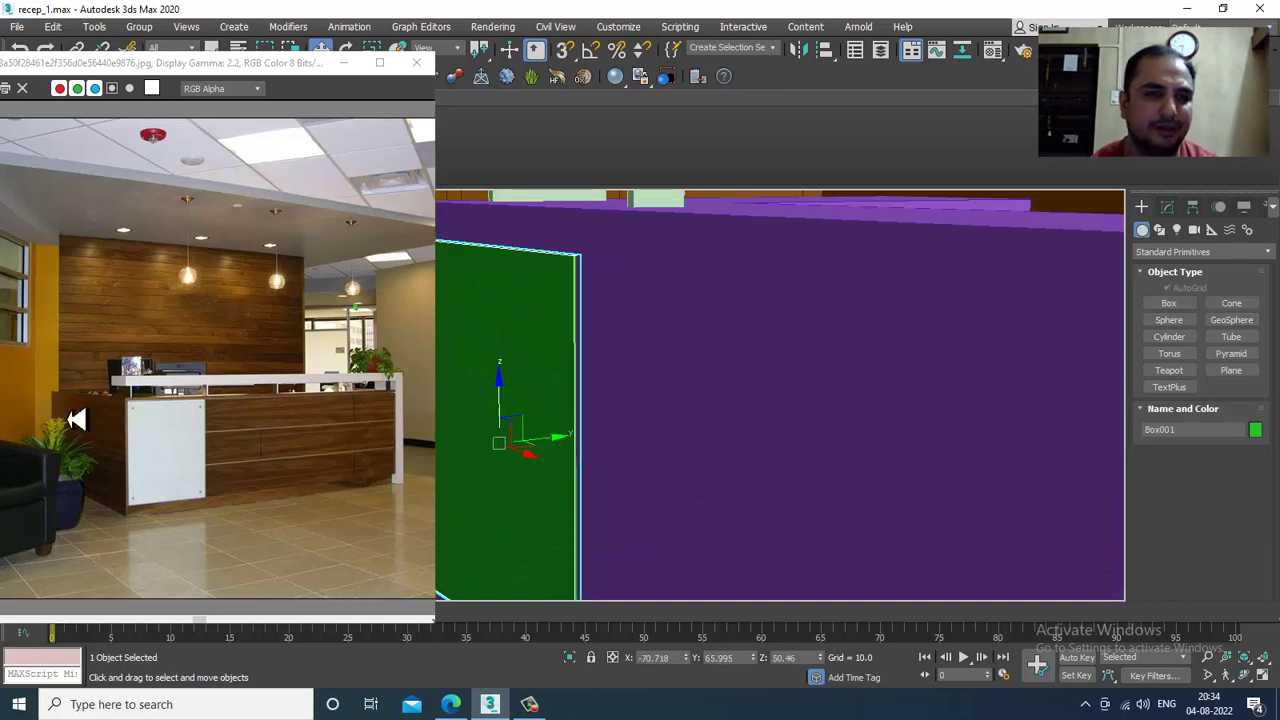
# Select the purple reception desk body and convert it to Editable Poly.
pyautogui.scroll(1, 200, 383)
pyautogui.keyDown('alt'); pyautogui.moveTo(880, 428); pyautogui.dragTo(808, 383, button='middle'); pyautogui.keyUp('alt')
pyautogui.scroll(-4, 783, 437)
pyautogui.click(751, 432)
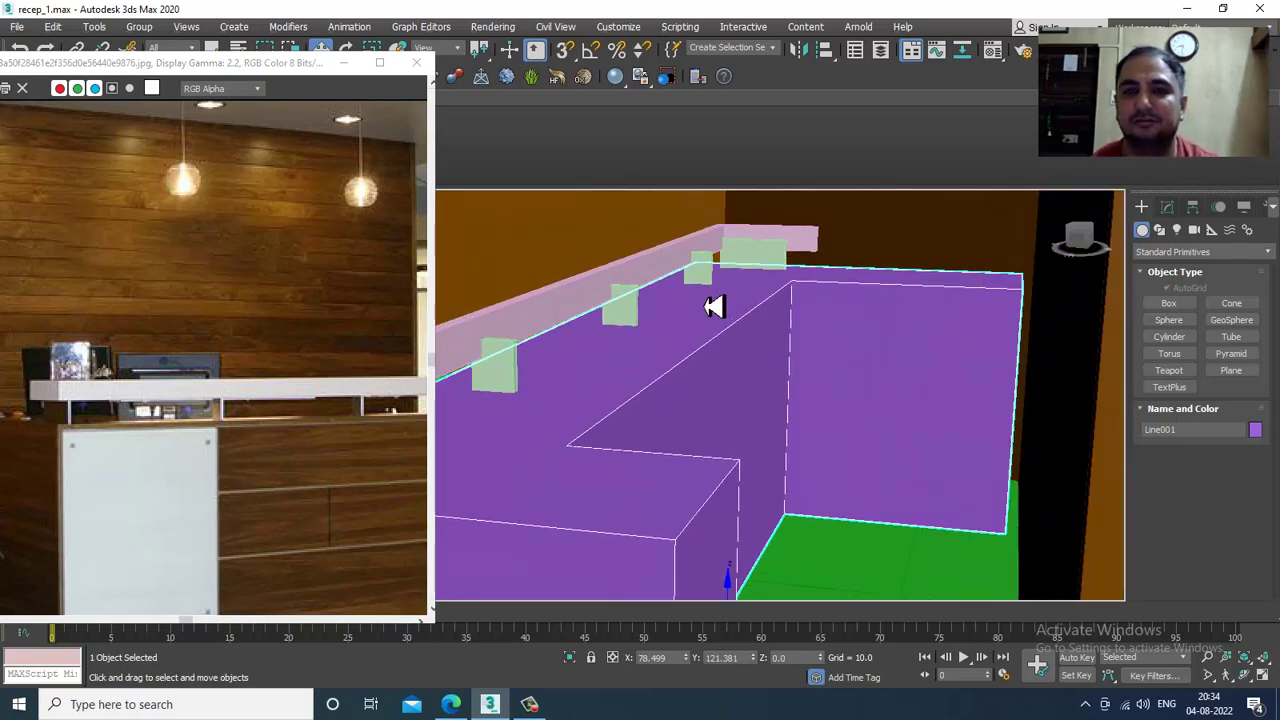
pyautogui.rightClick(780, 325)
pyautogui.moveTo(880, 466)
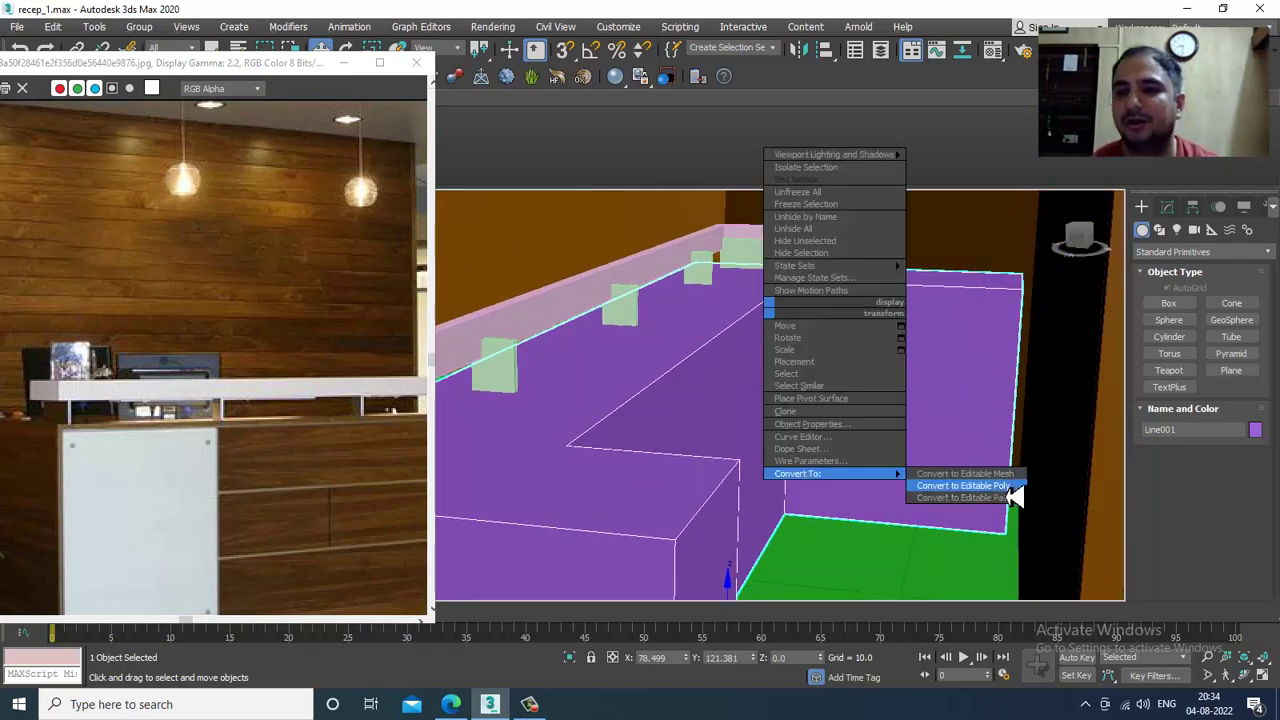
pyautogui.click(1005, 491)
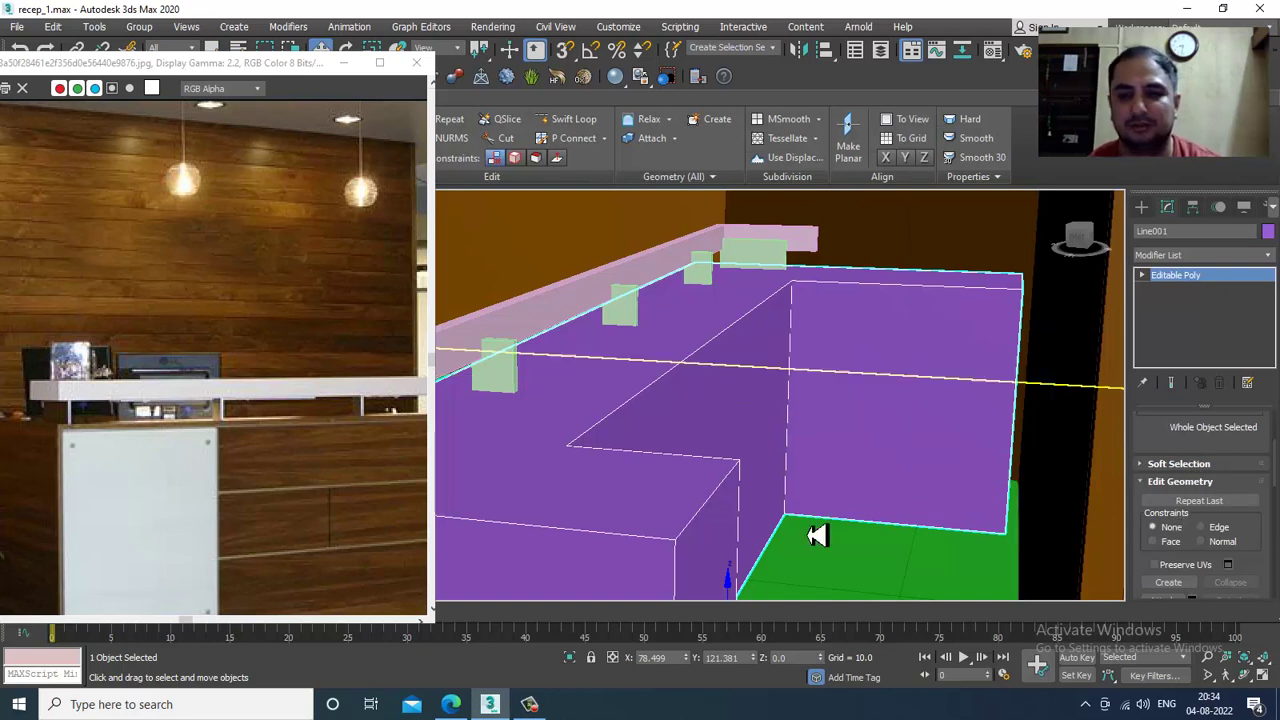
# Connect the ring of vertical edges around the desk body with 2 segments, pinch -65 and slide 346.
pyautogui.press('2')
pyautogui.click(684, 588)
pyautogui.hotkey('alt', 'r')
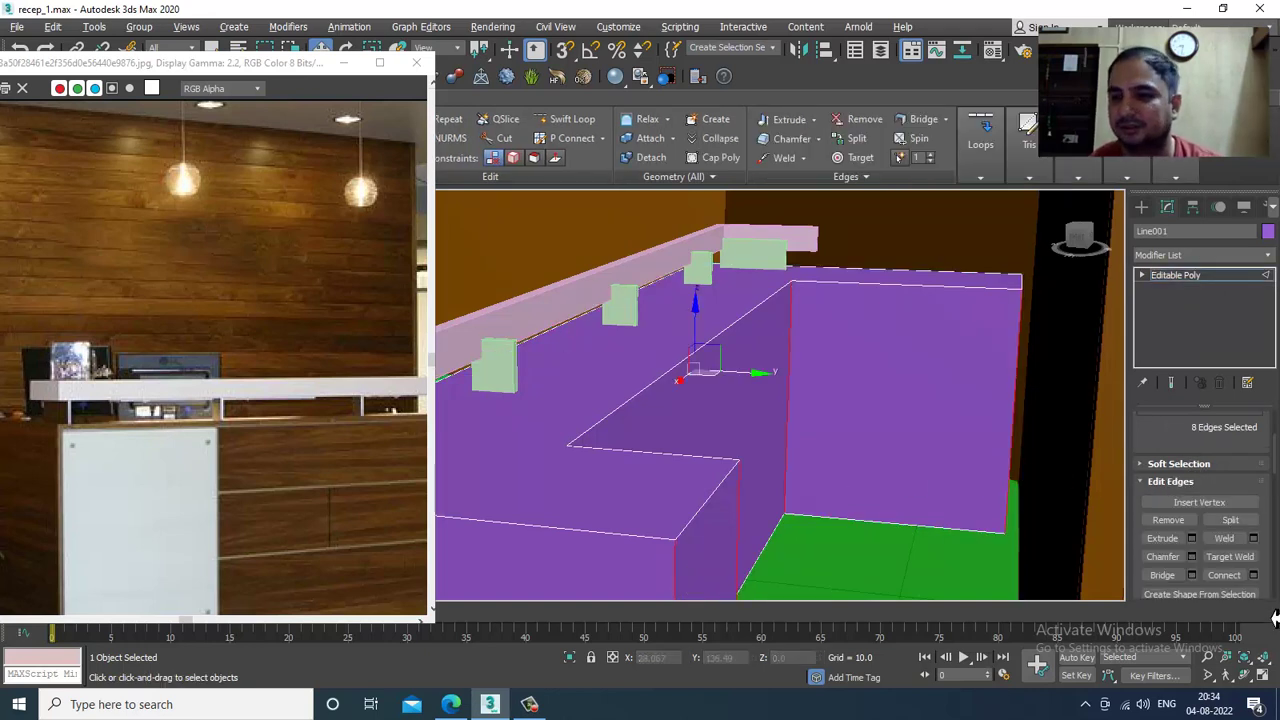
pyautogui.scroll(-3, 1200, 467)
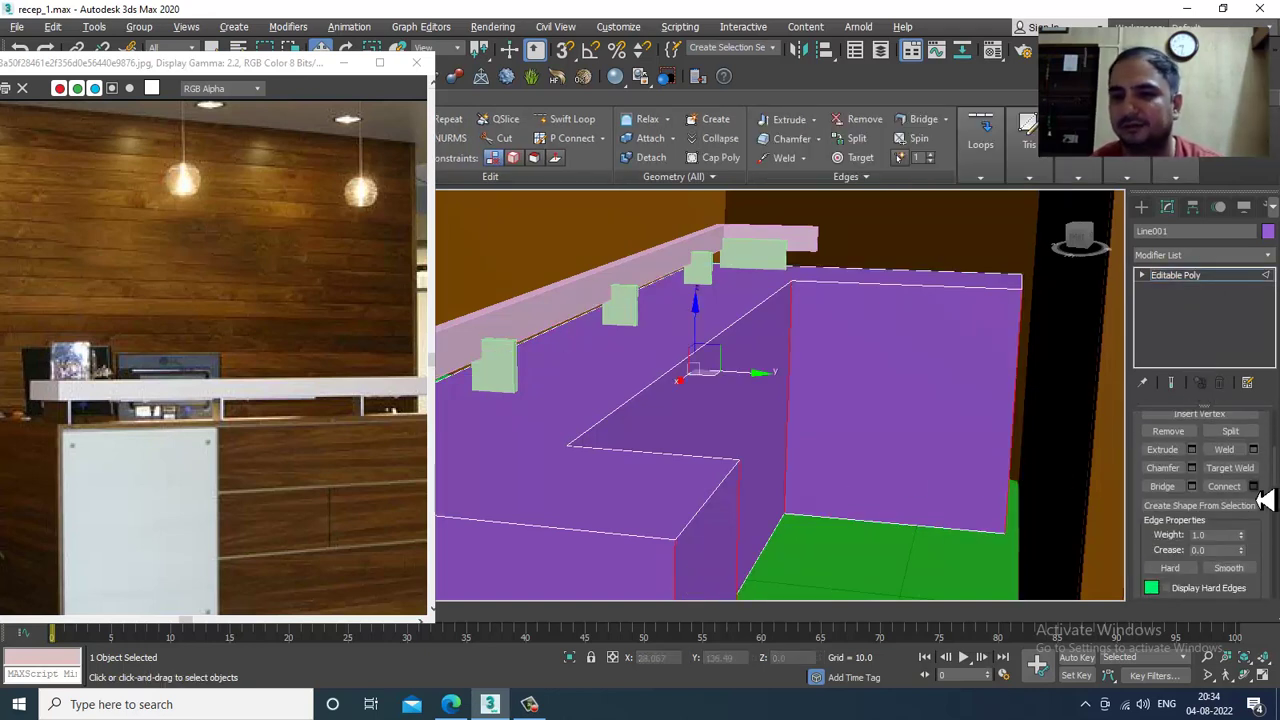
pyautogui.click(1253, 487)
pyautogui.moveTo(609, 428); pyautogui.dragTo(684, 264)
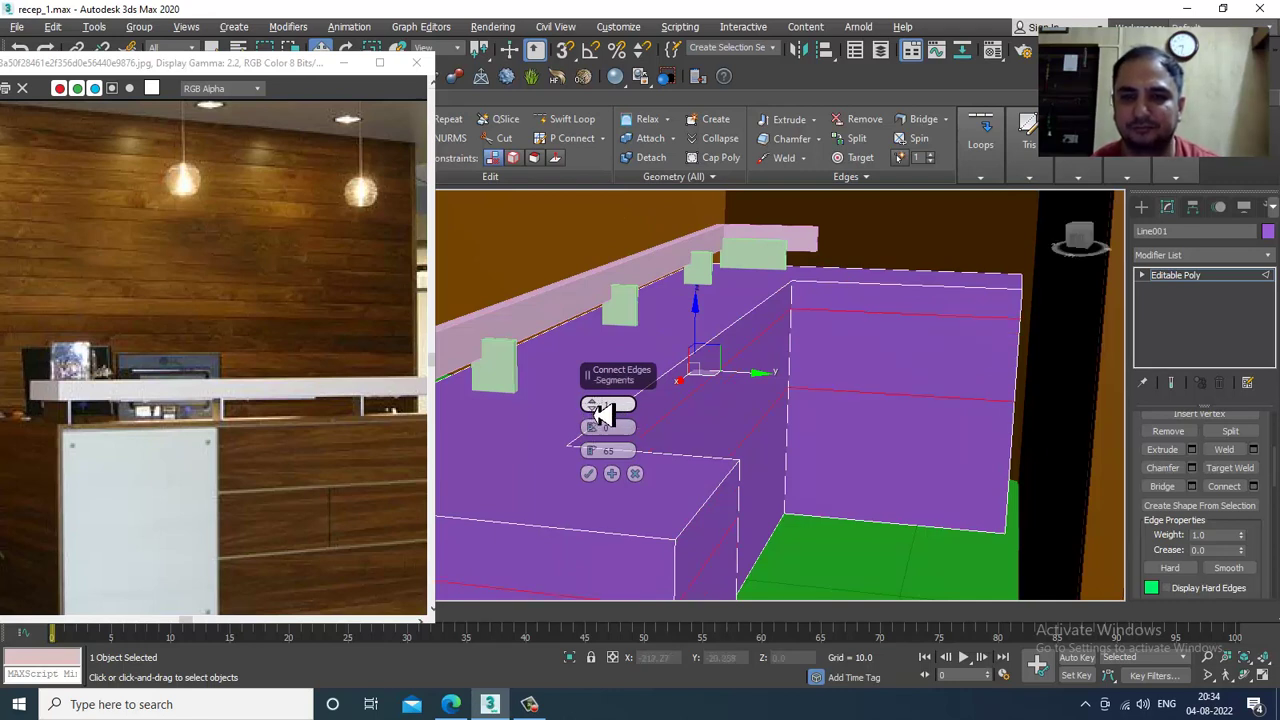
pyautogui.moveTo(613, 476); pyautogui.dragTo(626, 524)
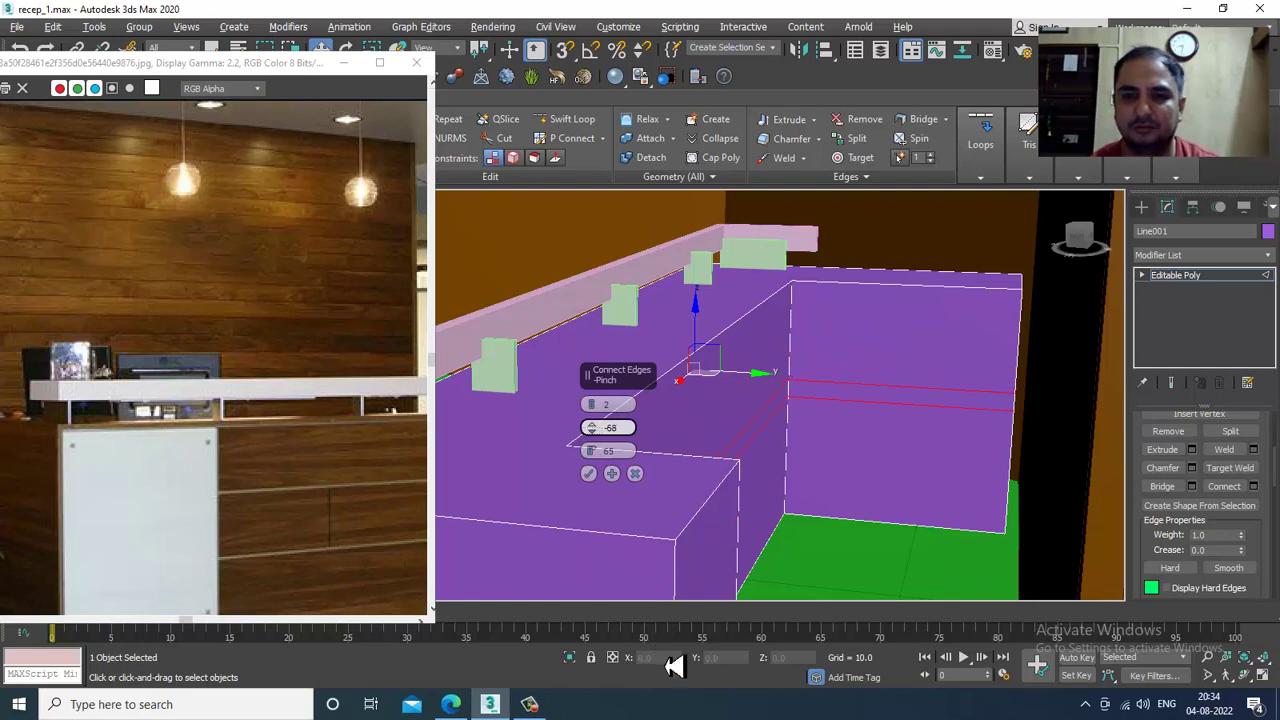
pyautogui.moveTo(675, 667); pyautogui.dragTo(670, 647)
pyautogui.moveTo(595, 453); pyautogui.dragTo(583, 287)
pyautogui.moveTo(599, 516); pyautogui.dragTo(582, 298)
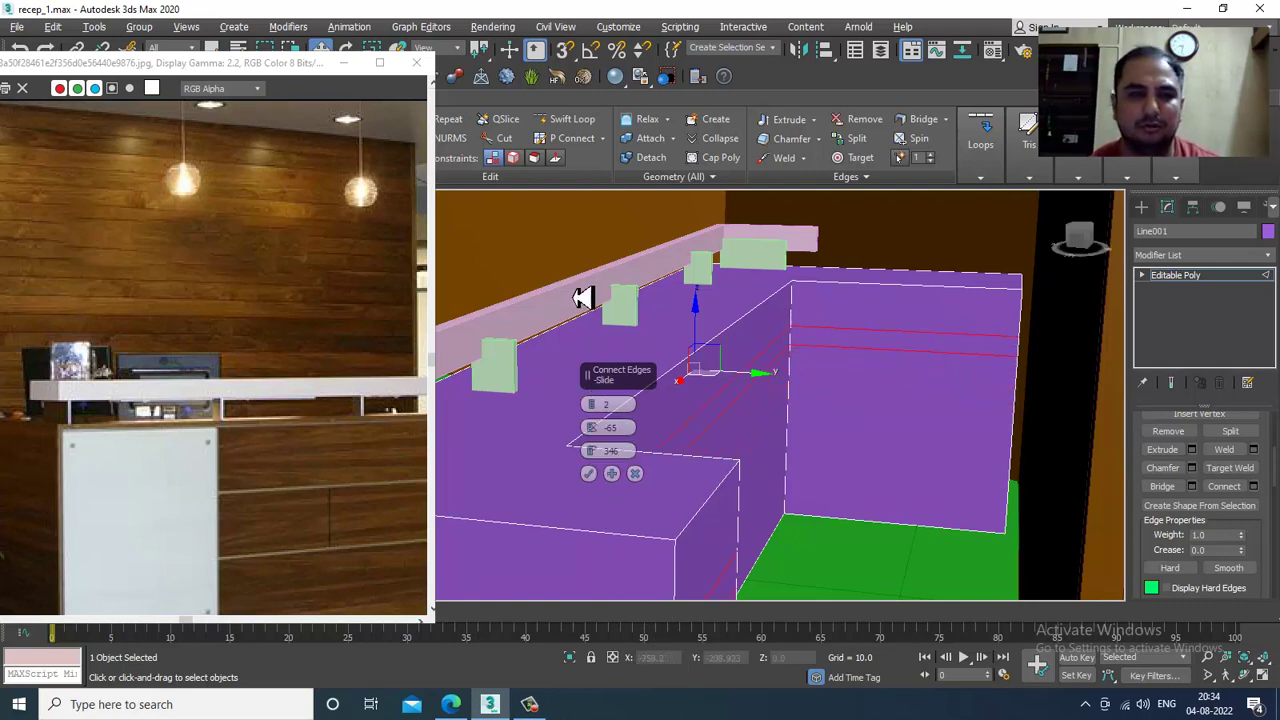
pyautogui.click(589, 473)
# Extrude the narrow strip polygon on the desk's long inner side to form a worktop.
pyautogui.keyDown('alt'); pyautogui.moveTo(937, 408); pyautogui.dragTo(757, 434, button='middle'); pyautogui.keyUp('alt')
pyautogui.press('4')
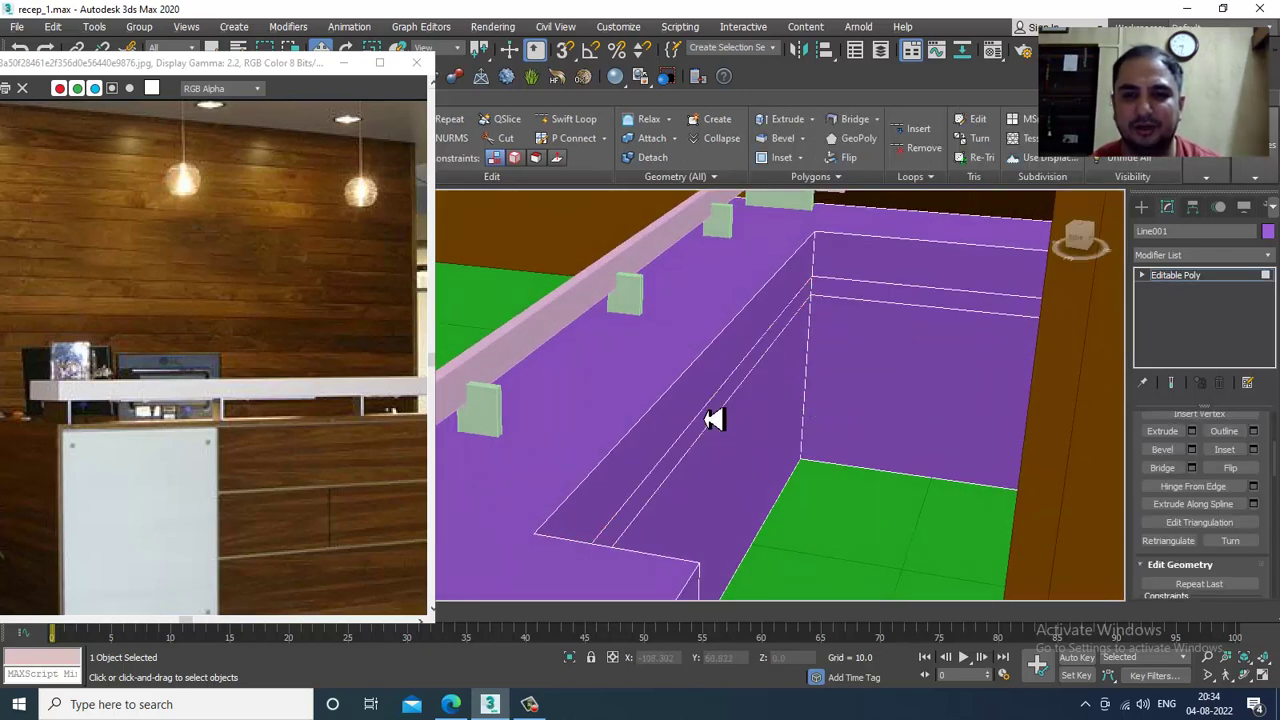
pyautogui.click(706, 424)
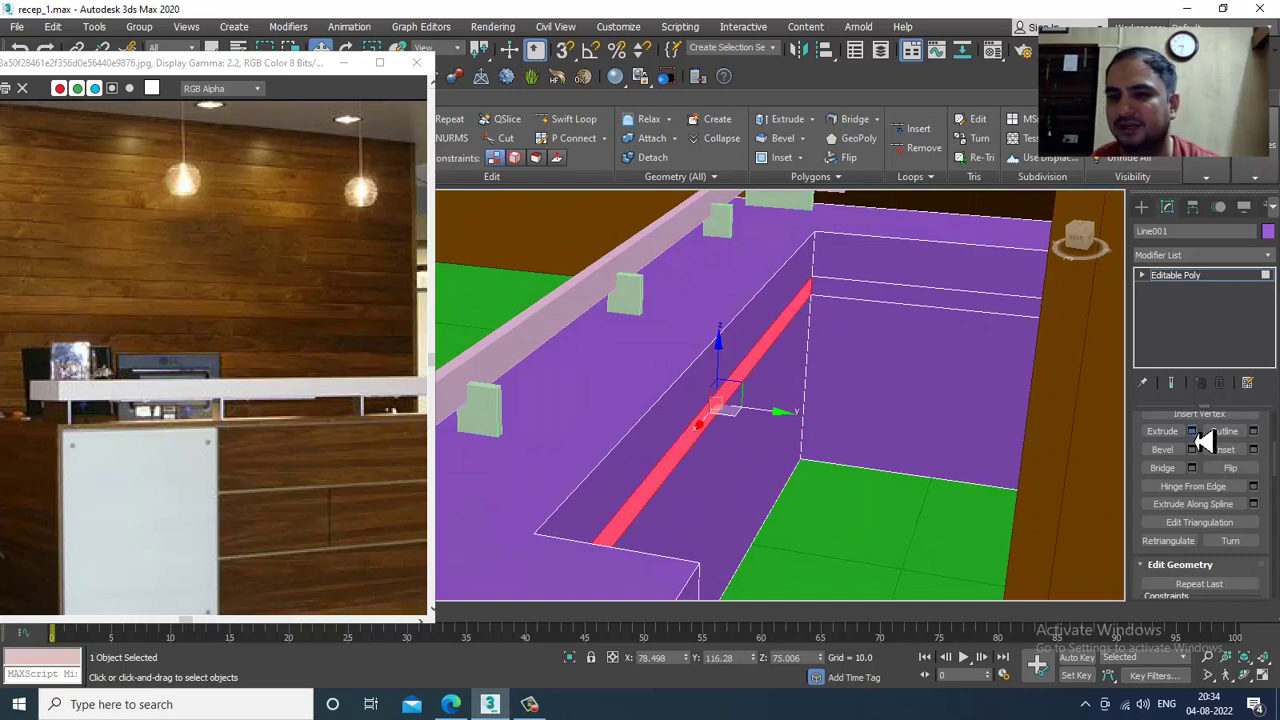
pyautogui.click(1192, 431)
pyautogui.moveTo(594, 428); pyautogui.dragTo(592, 315)
pyautogui.click(589, 451)
pyautogui.keyDown('alt'); pyautogui.moveTo(723, 389); pyautogui.dragTo(937, 386, button='middle'); pyautogui.keyUp('alt')
# Create a thin box for the monitor above the desk in the front view, about 27.2 long and 47 wide.
pyautogui.click(1208, 277)
pyautogui.hotkey('alt', 'w')
pyautogui.moveTo(919, 304); pyautogui.dragTo(880, 300, button='middle')
pyautogui.hotkey('alt', 'w')
pyautogui.scroll(10, 870, 320)
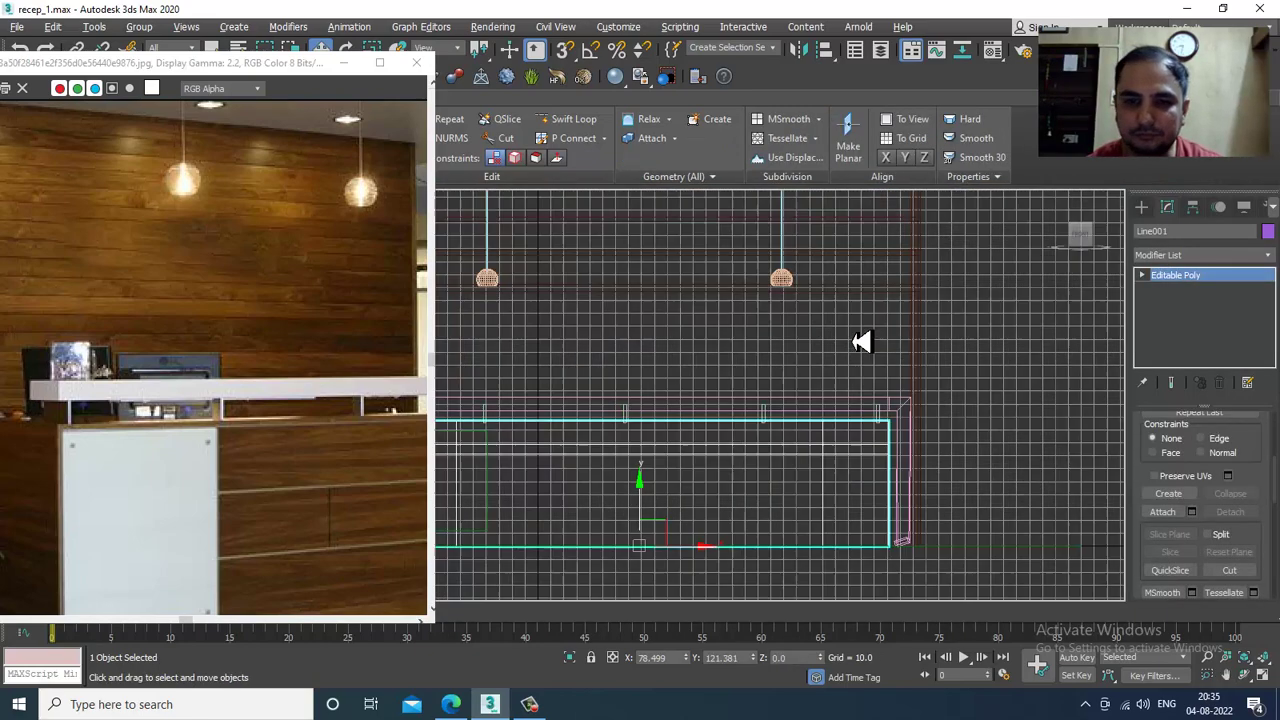
pyautogui.click(1143, 208)
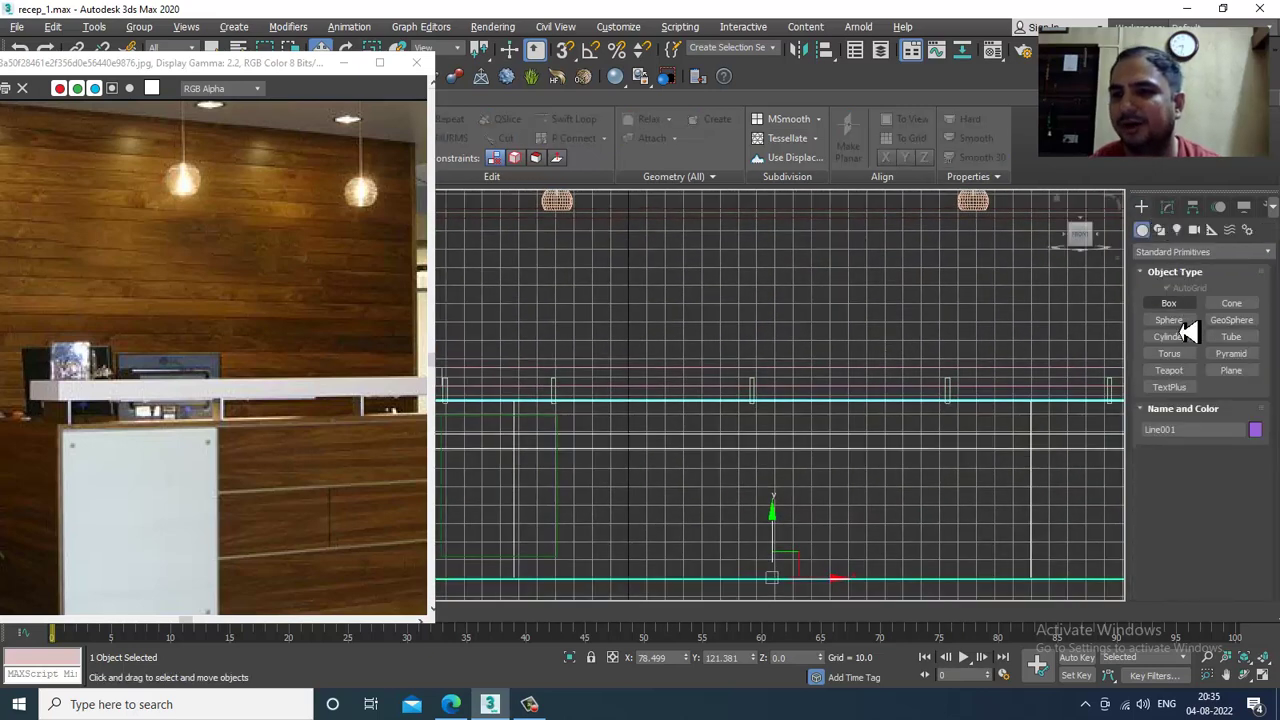
pyautogui.click(1170, 304)
pyautogui.scroll(2, 914, 351)
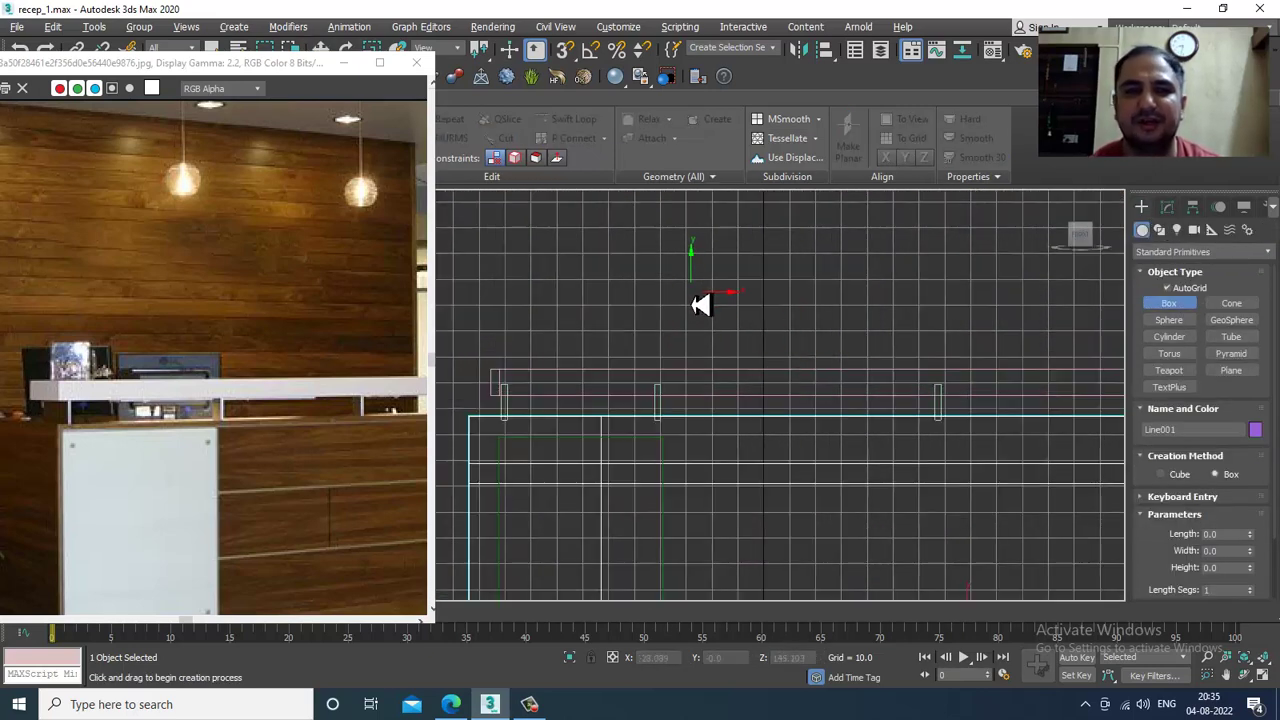
pyautogui.moveTo(691, 341); pyautogui.dragTo(788, 399)
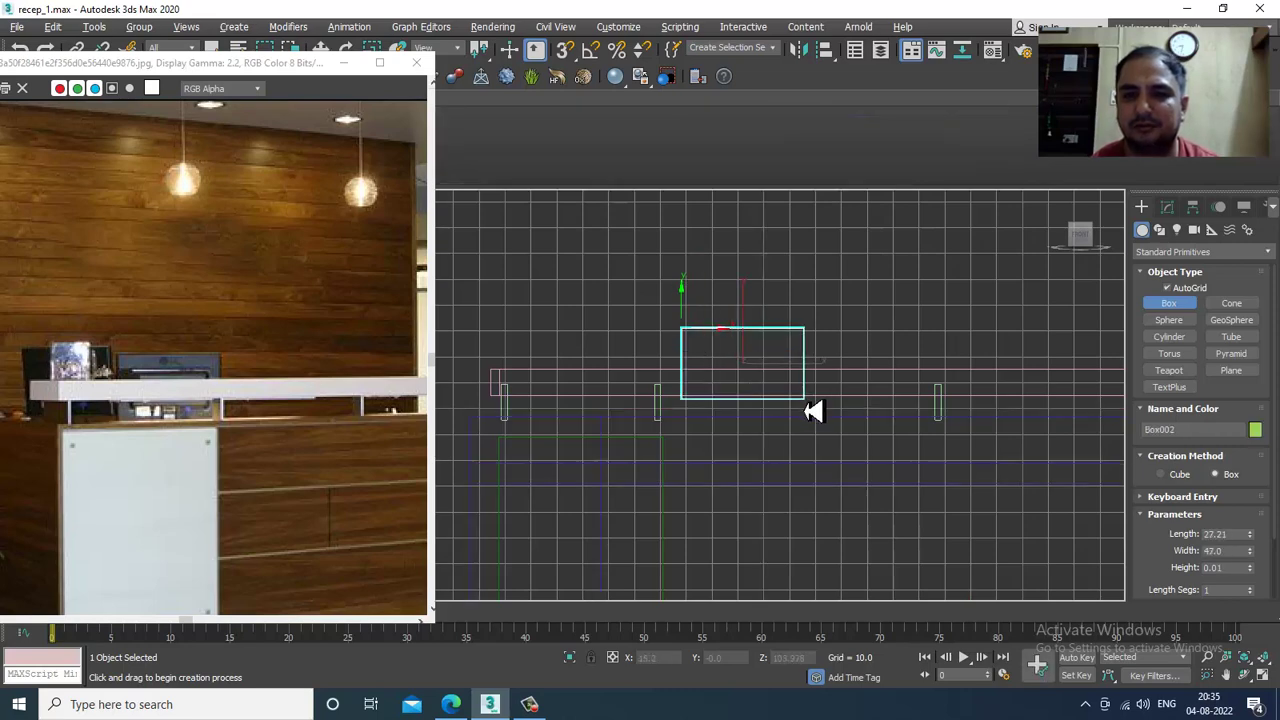
# Isolate the monitor box and scale its thickness along Y to 51 percent.
pyautogui.press('w')
pyautogui.hotkey('alt', 'w')
pyautogui.middleClick(902, 546)
pyautogui.hotkey('alt', 'w')
pyautogui.keyDown('alt'); pyautogui.moveTo(896, 503); pyautogui.dragTo(903, 443, button='middle'); pyautogui.keyUp('alt')
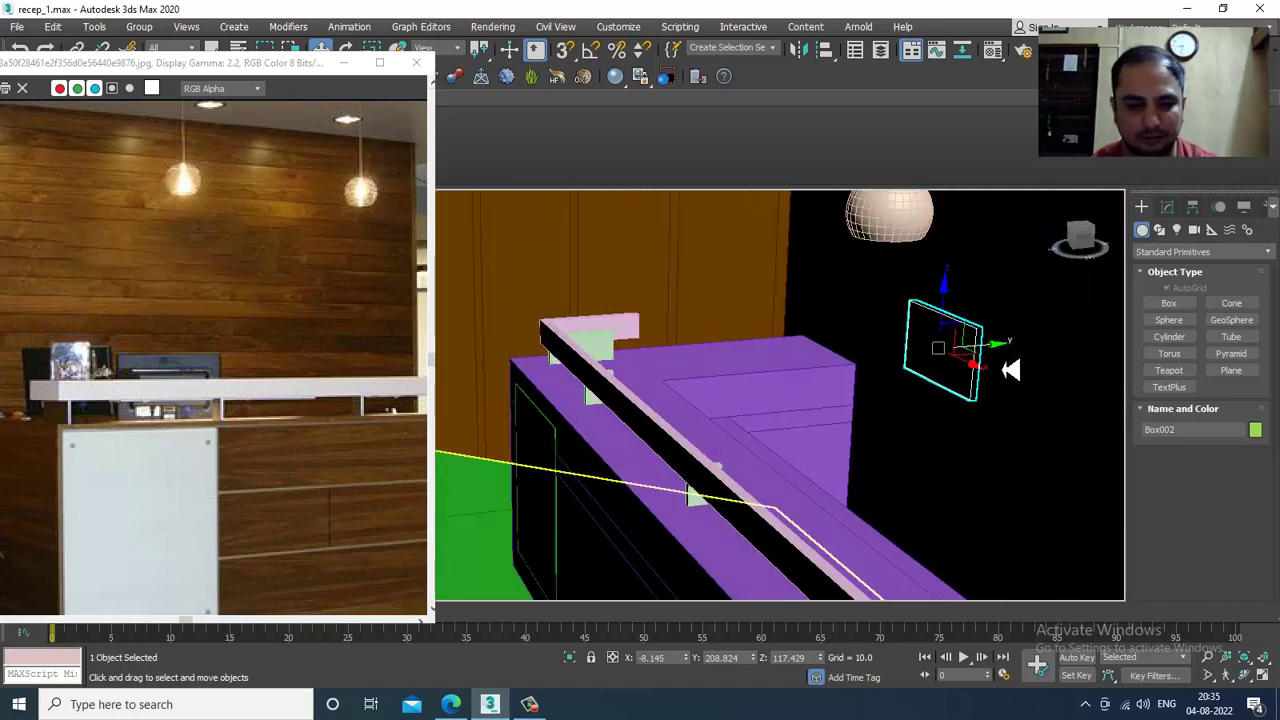
pyautogui.press('z')
pyautogui.scroll(-5, 842, 380)
pyautogui.moveTo(785, 380); pyautogui.dragTo(811, 350, button='middle')
pyautogui.keyDown('alt'); pyautogui.moveTo(811, 350); pyautogui.dragTo(826, 366, button='middle'); pyautogui.keyUp('alt')
pyautogui.scroll(2, 809, 346)
pyautogui.scroll(2, 809, 342)
pyautogui.press('r')
pyautogui.keyDown('alt'); pyautogui.moveTo(720, 343); pyautogui.dragTo(701, 361, button='middle'); pyautogui.keyUp('alt')
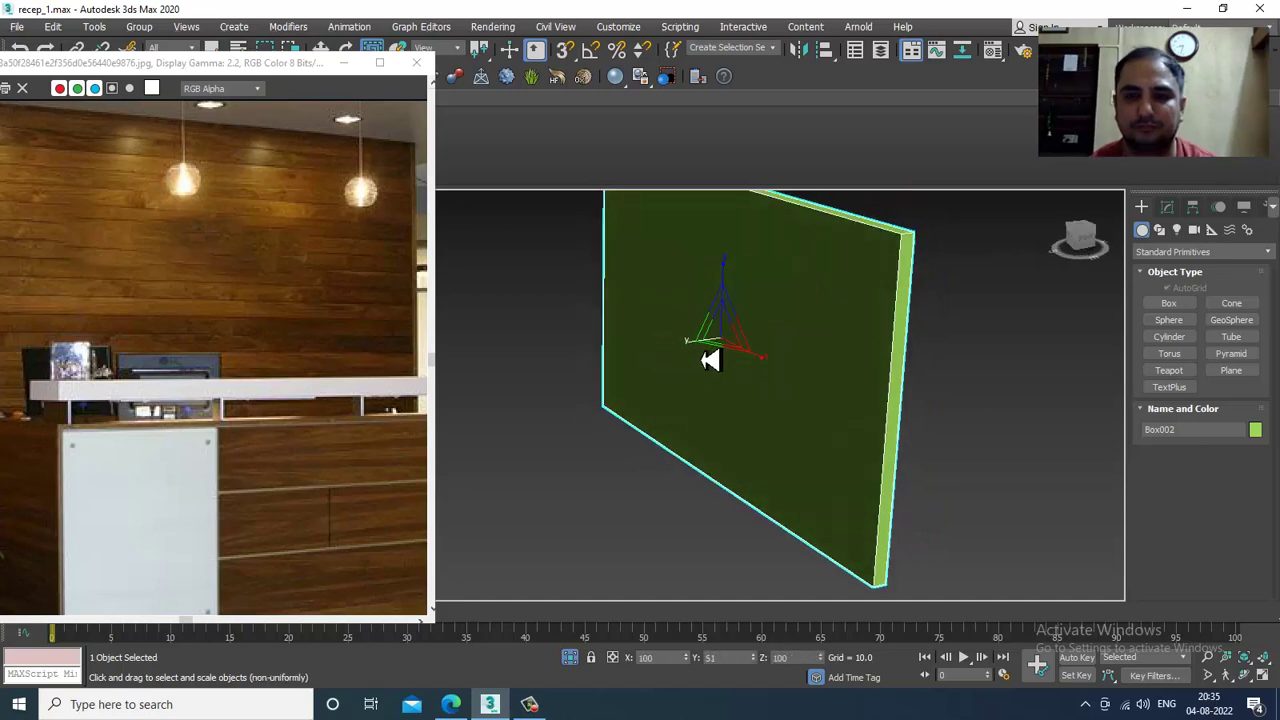
# Convert the monitor box to Editable Poly.
pyautogui.rightClick(766, 288)
pyautogui.press('w')
pyautogui.keyDown('alt'); pyautogui.moveTo(880, 372); pyautogui.dragTo(935, 412, button='middle'); pyautogui.keyUp('alt')
pyautogui.scroll(-3, 968, 352)
# Connect the monitor box's horizontal edges with 2 segments and pinch 88 to create vertical side borders.
pyautogui.press('2')
pyautogui.press('2')
pyautogui.moveTo(720, 234); pyautogui.dragTo(810, 540)
pyautogui.click(1254, 487)
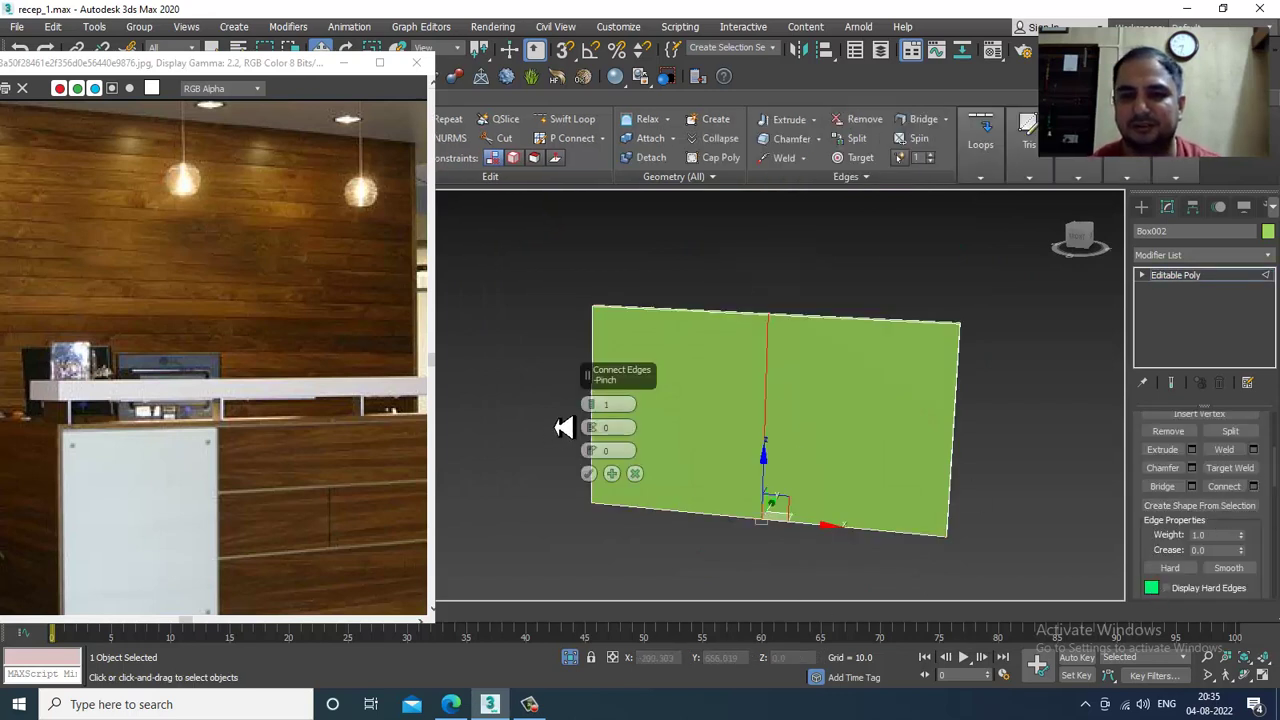
pyautogui.click(593, 402)
pyautogui.moveTo(603, 440); pyautogui.dragTo(565, 157)
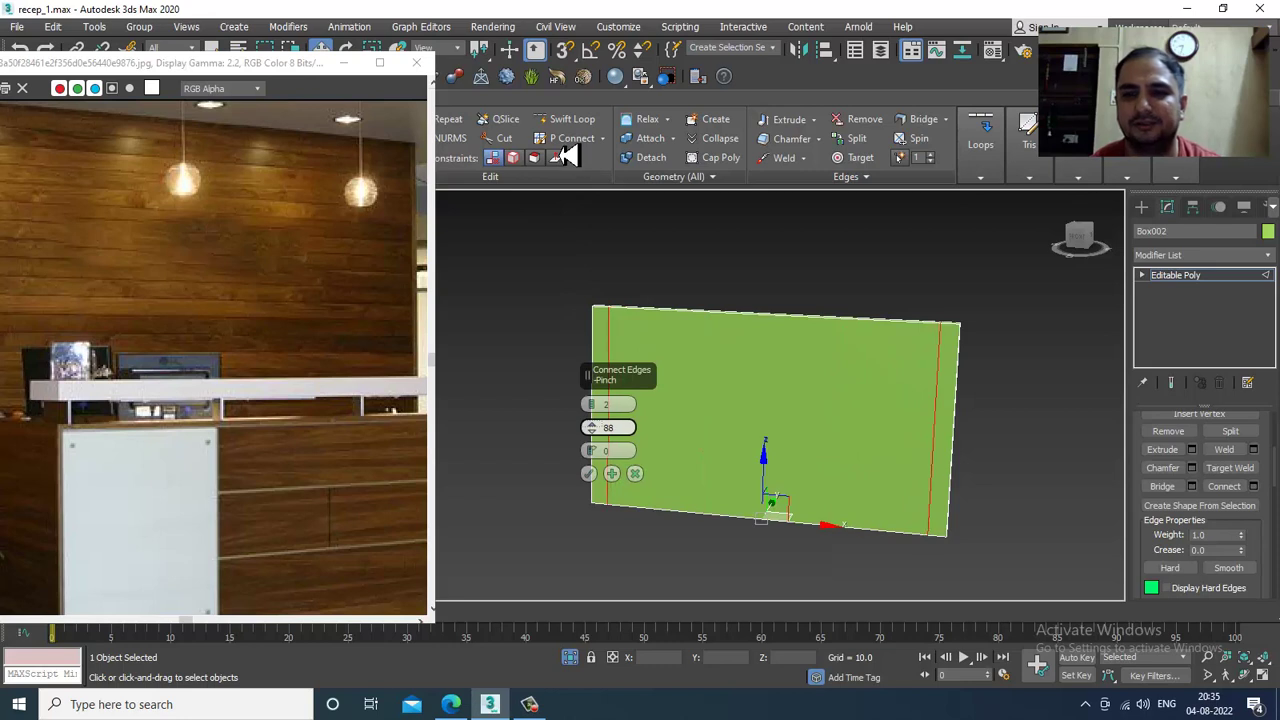
pyautogui.click(588, 474)
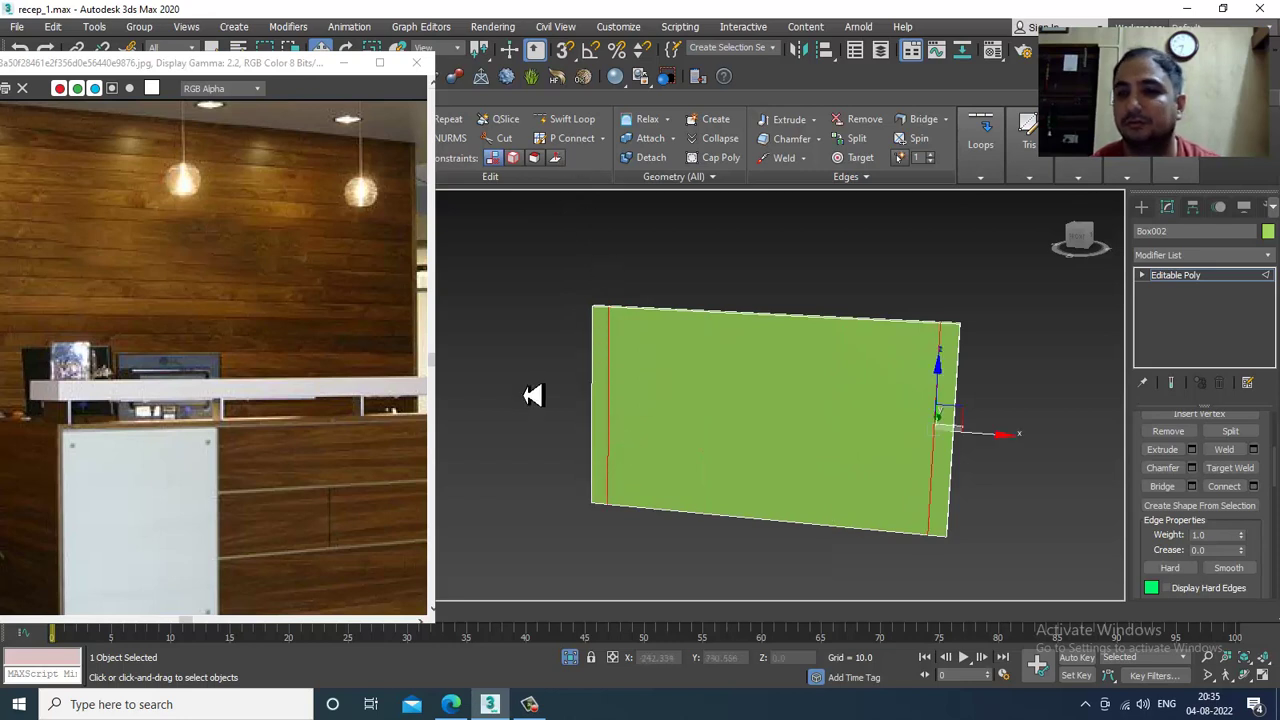
# Connect the monitor box's vertical edges with 2 segments to add borders along its upper and lower rims.
pyautogui.click(1254, 487)
pyautogui.click(589, 474)
pyautogui.keyDown('alt'); pyautogui.moveTo(835, 468); pyautogui.dragTo(880, 474, button='middle'); pyautogui.keyUp('alt')
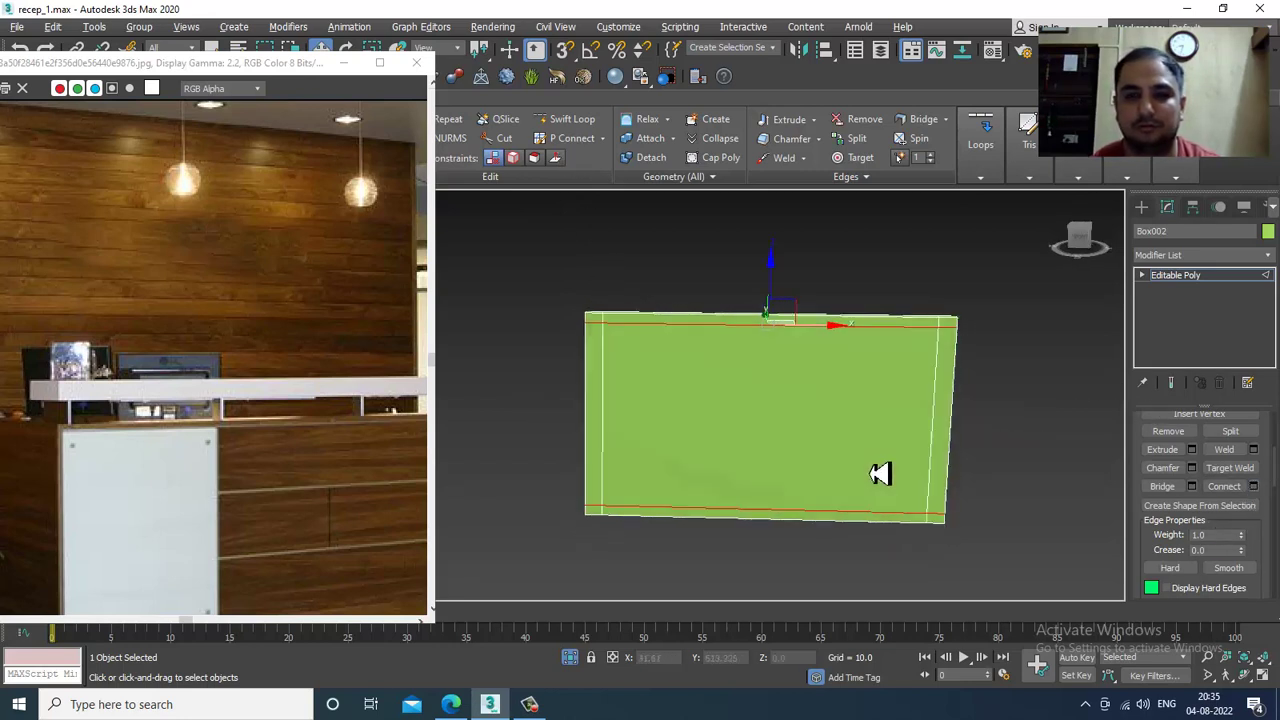
pyautogui.moveTo(728, 281); pyautogui.dragTo(830, 580)
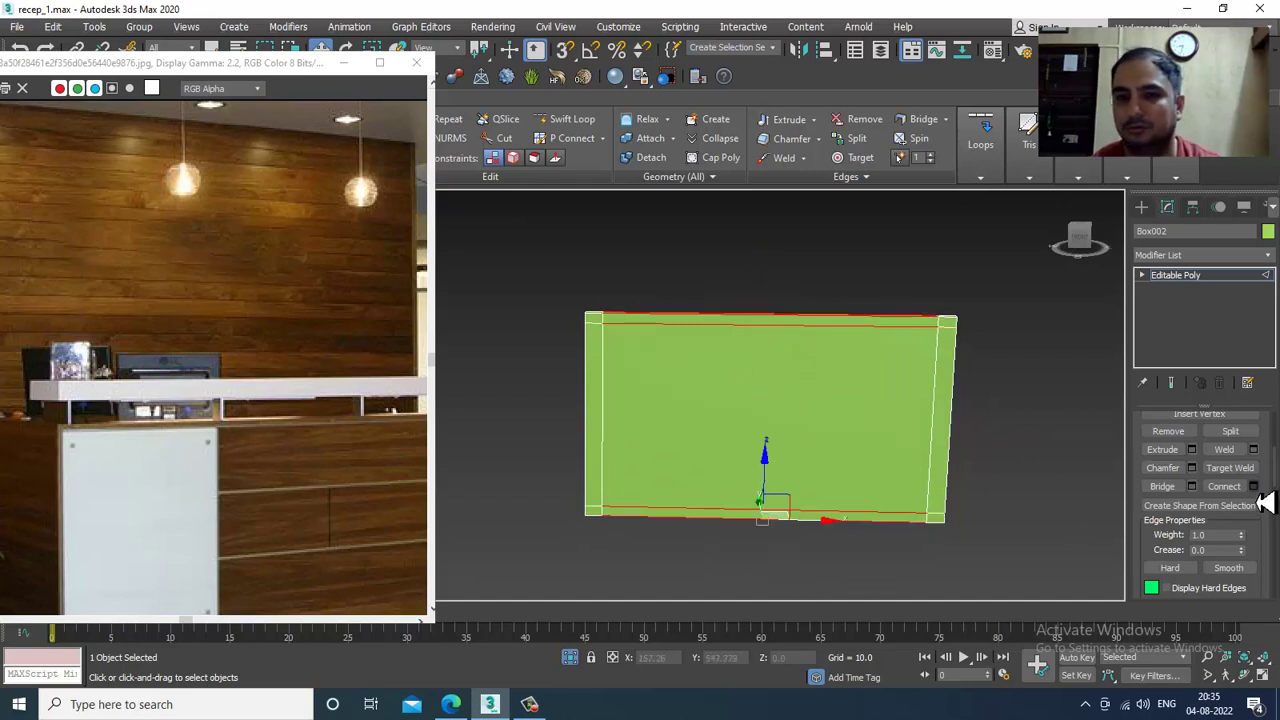
pyautogui.click(1254, 487)
pyautogui.moveTo(603, 440); pyautogui.dragTo(672, 658)
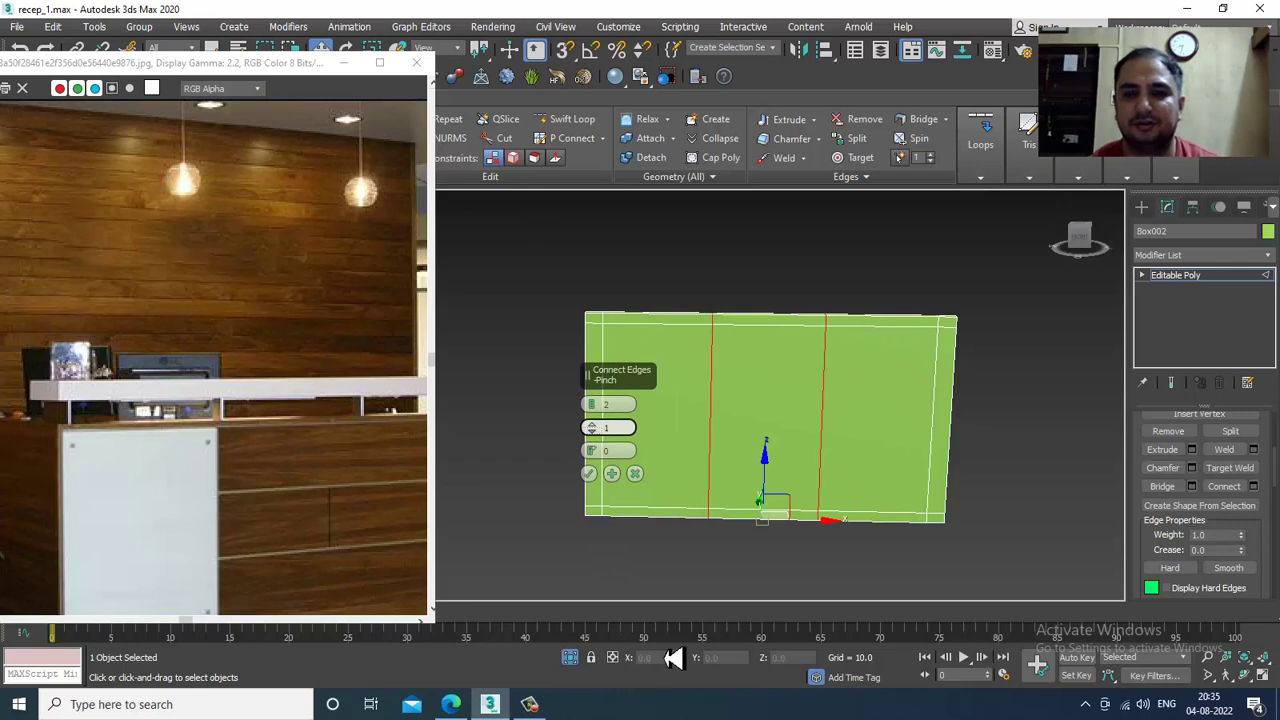
pyautogui.click(634, 474)
# Connect the monitor's vertical edges with one horizontal loop and lower the loop to about Z 113.1.
pyautogui.moveTo(1110, 412); pyautogui.dragTo(1110, 412)
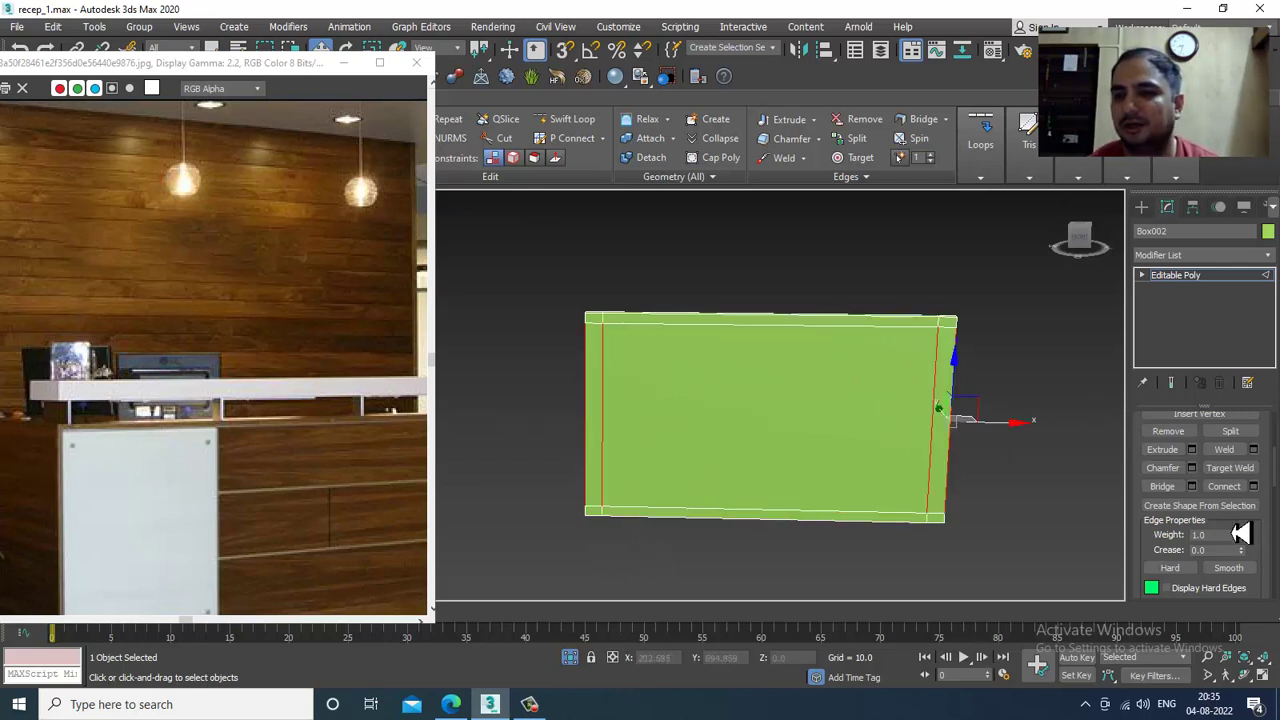
pyautogui.click(1254, 487)
pyautogui.moveTo(600, 416); pyautogui.dragTo(615, 450)
pyautogui.click(589, 474)
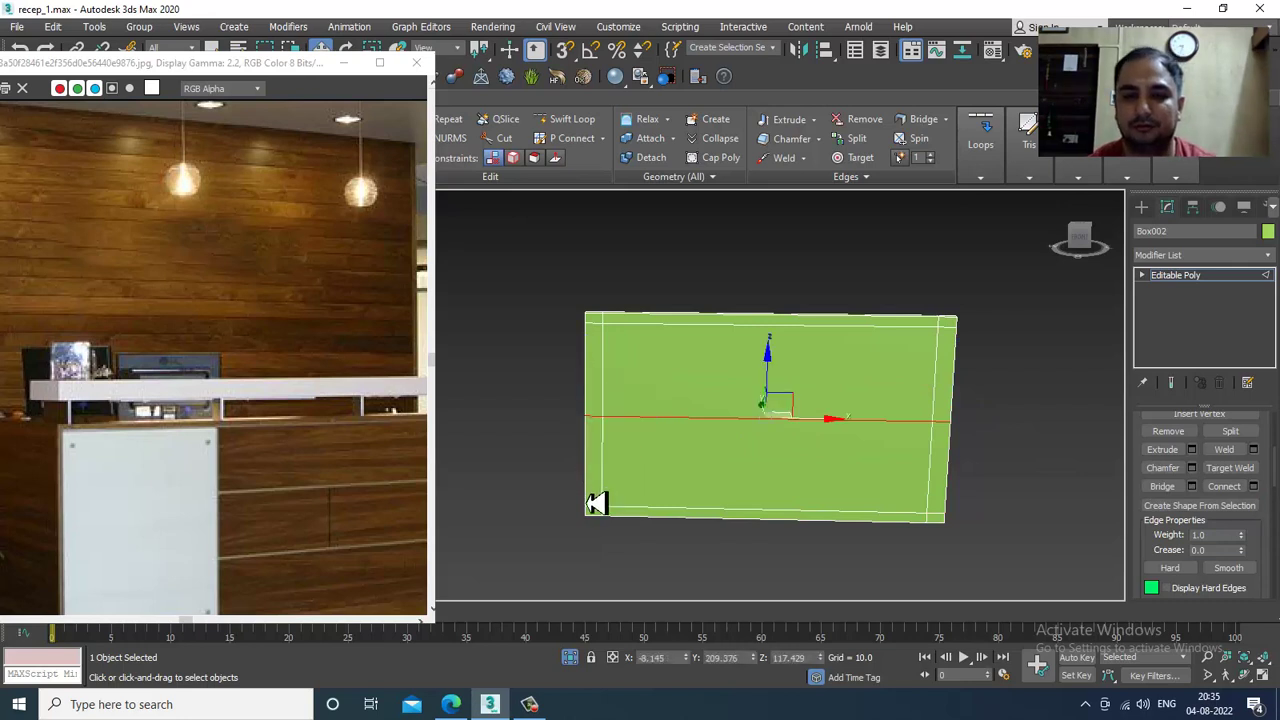
pyautogui.keyDown('alt'); pyautogui.moveTo(863, 379); pyautogui.dragTo(811, 370, button='middle'); pyautogui.keyUp('alt')
pyautogui.moveTo(778, 392); pyautogui.dragTo(779, 428)
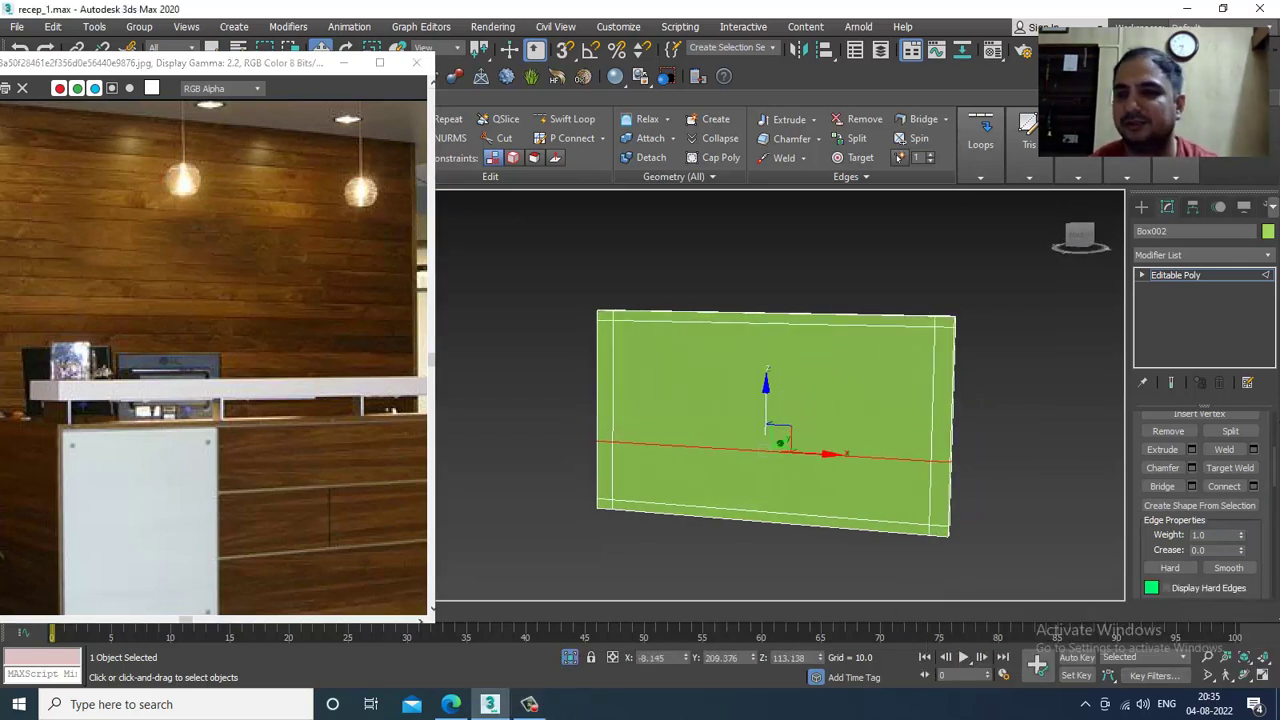
# Select the large polygon above the monitor's horizontal loop and pull it outward about 2.6 units along Y.
pyautogui.press('4')
pyautogui.click(886, 434)
pyautogui.keyDown('alt'); pyautogui.moveTo(846, 420); pyautogui.dragTo(875, 410, button='middle'); pyautogui.keyUp('alt')
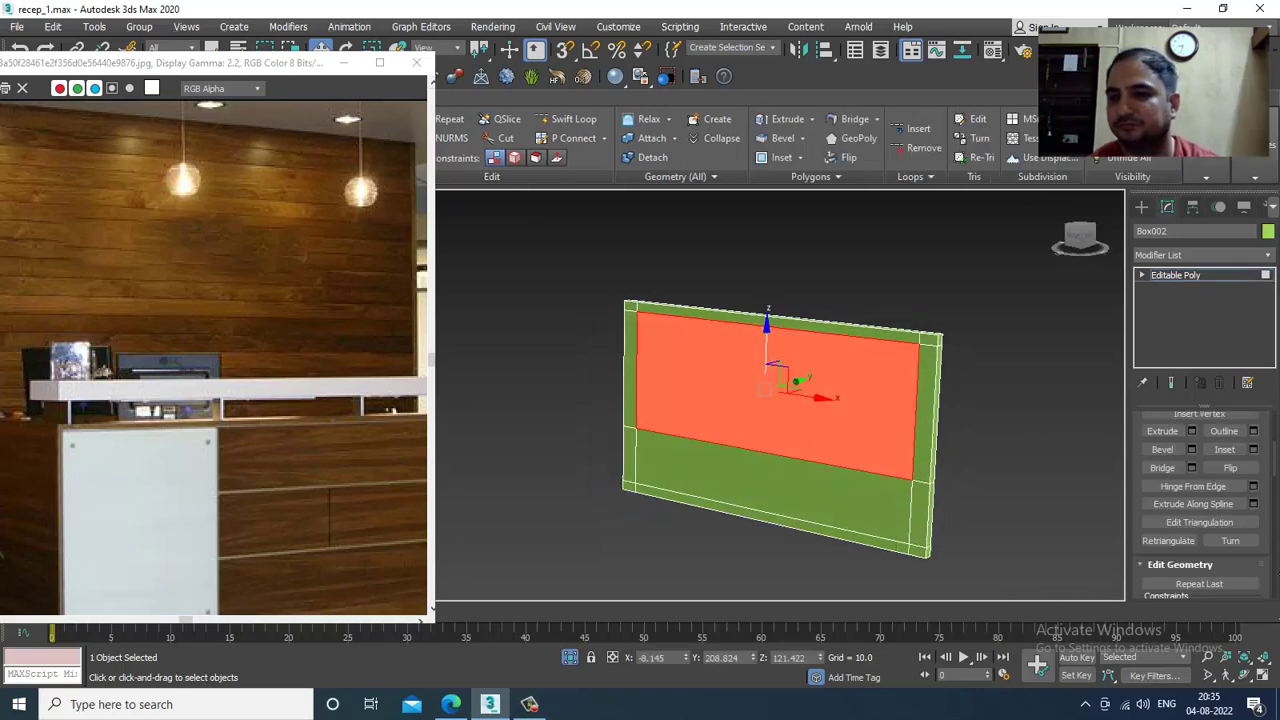
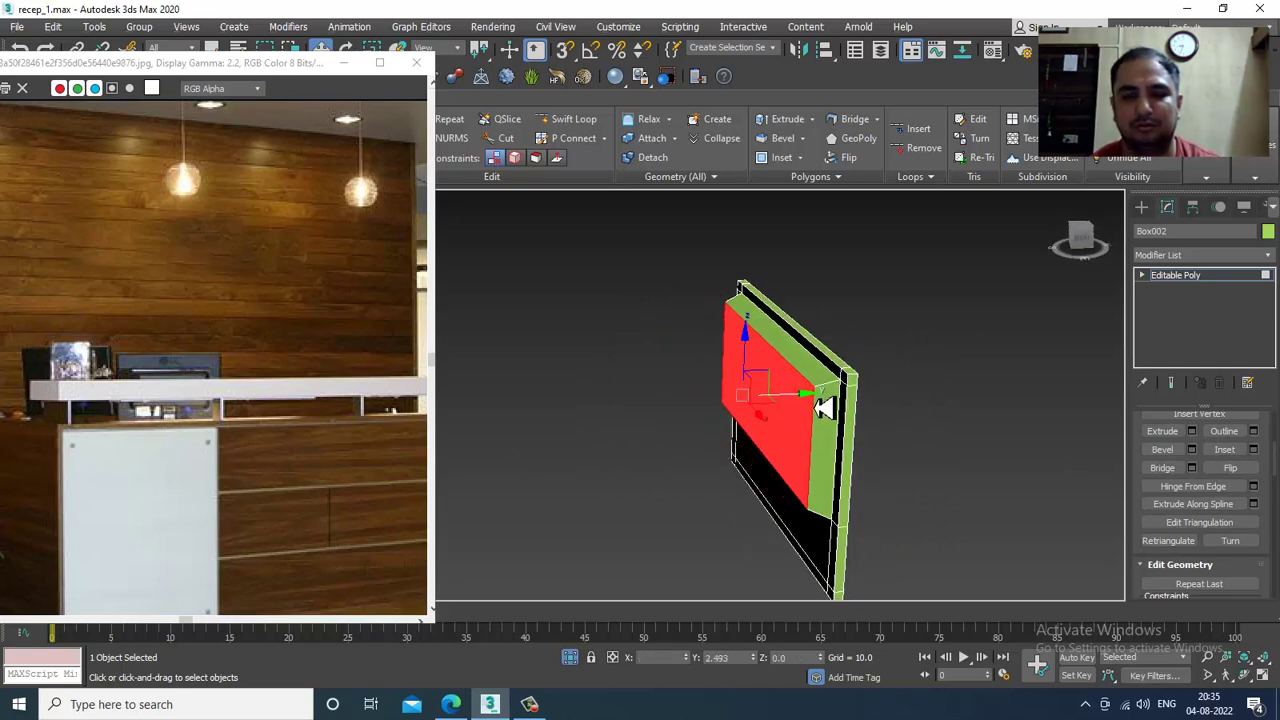
pyautogui.scroll(3, 663, 443)
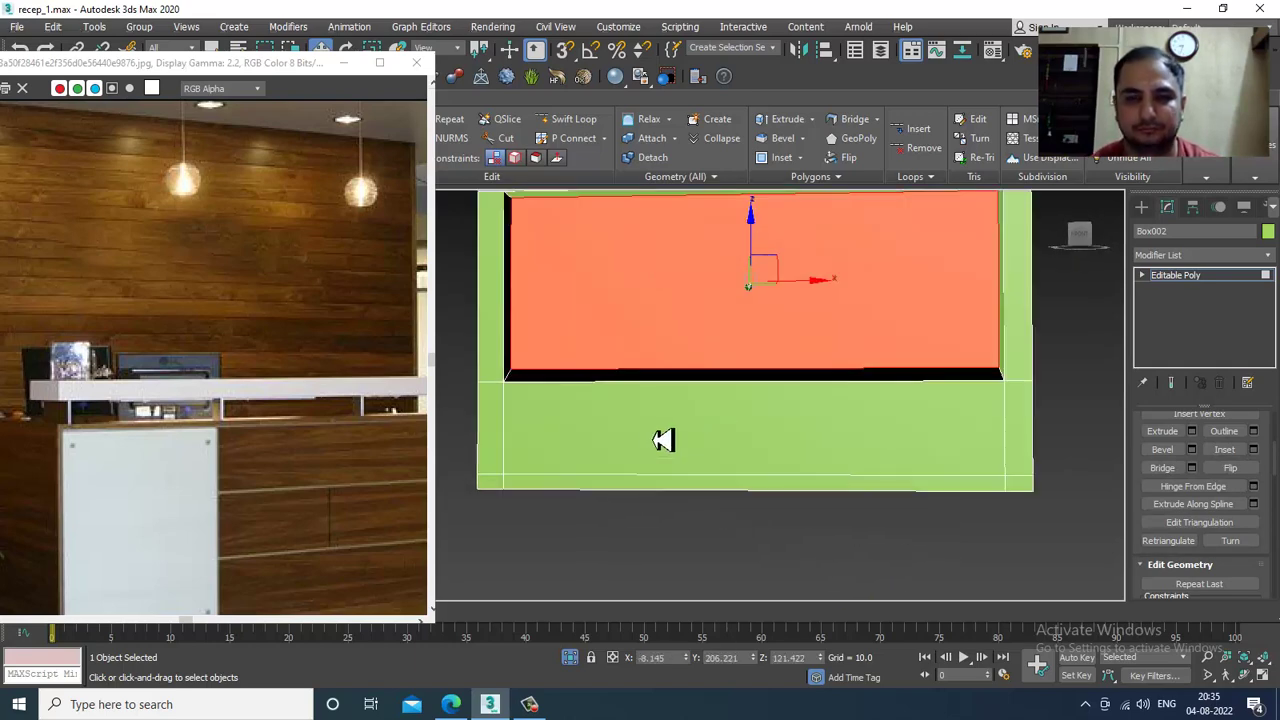
pyautogui.keyDown('alt'); pyautogui.moveTo(653, 433); pyautogui.dragTo(1005, 331, button='middle'); pyautogui.keyUp('alt')
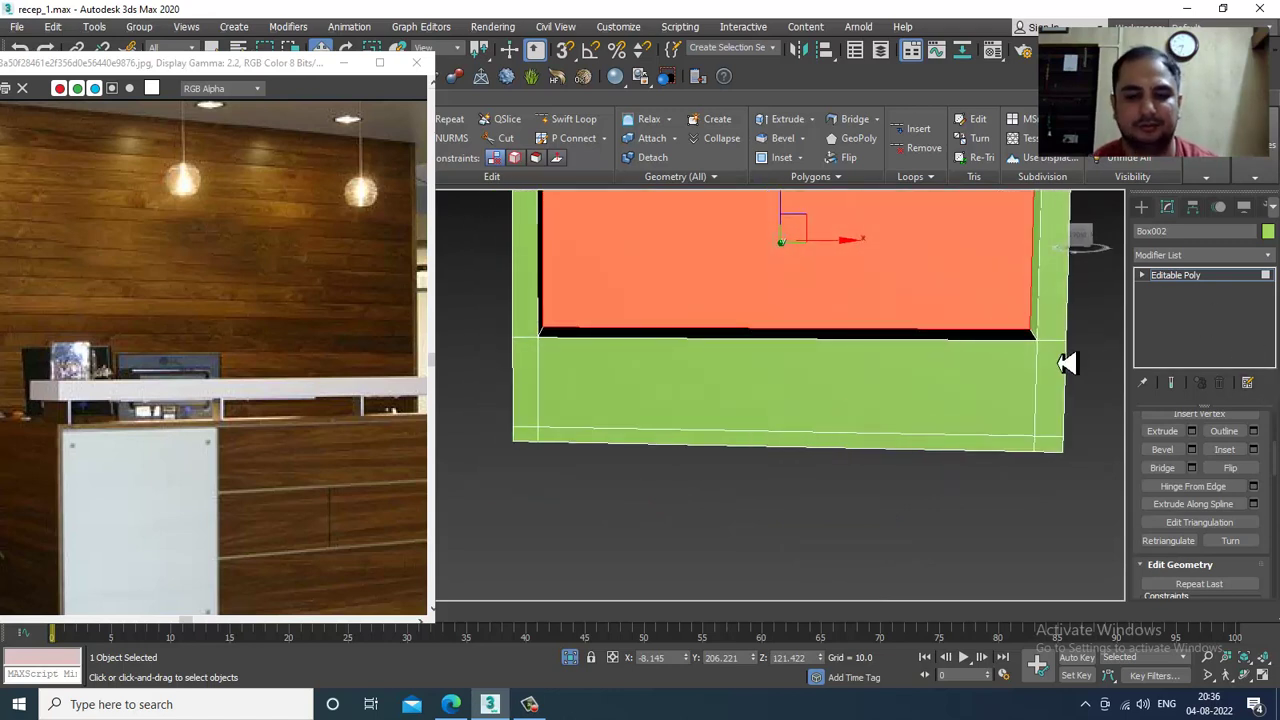
# Connect the monitor's horizontal edges with 2 segments to divide the panel into vertical thirds.
pyautogui.press('2')
pyautogui.scroll(-3, 772, 418)
pyautogui.click(772, 508)
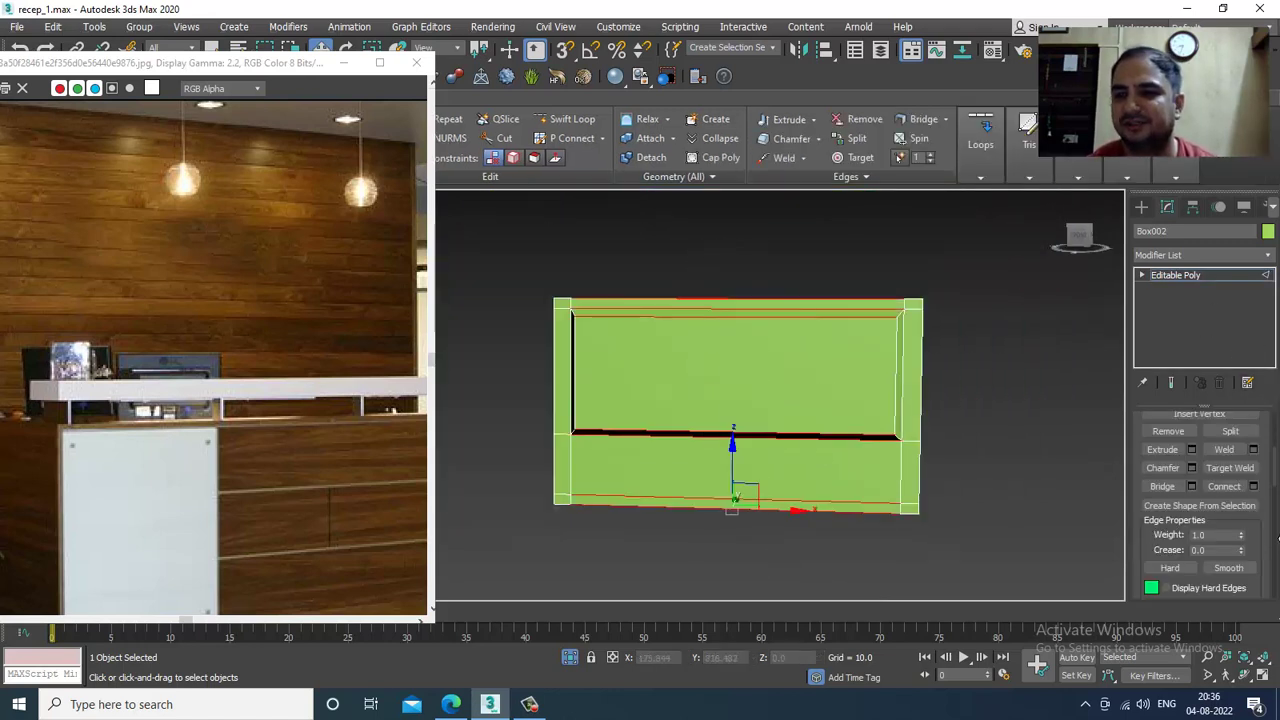
pyautogui.click(1255, 487)
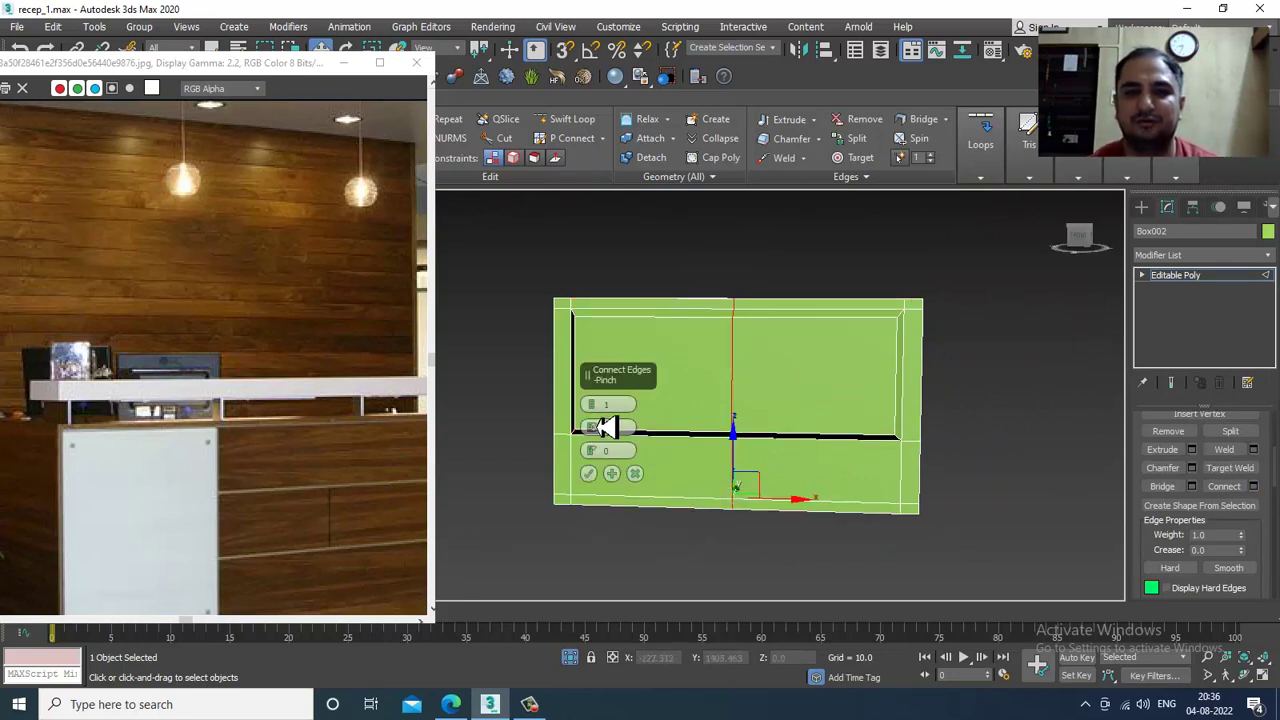
pyautogui.click(590, 476)
pyautogui.keyDown('alt'); pyautogui.moveTo(594, 477); pyautogui.dragTo(832, 487, button='middle'); pyautogui.keyUp('alt')
# Connect the vertical edges of the monitor's lower band with 2 segments and pinch 35.
pyautogui.moveTo(1078, 466); pyautogui.dragTo(1074, 460)
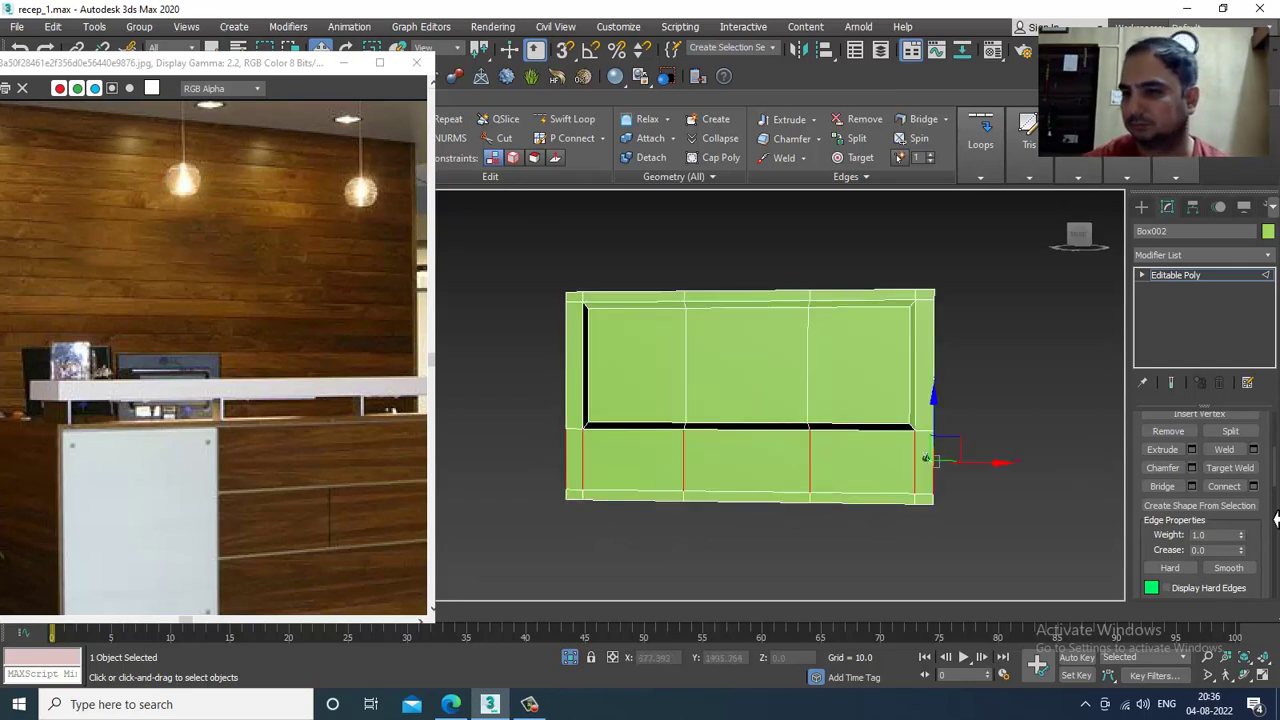
pyautogui.click(1253, 486)
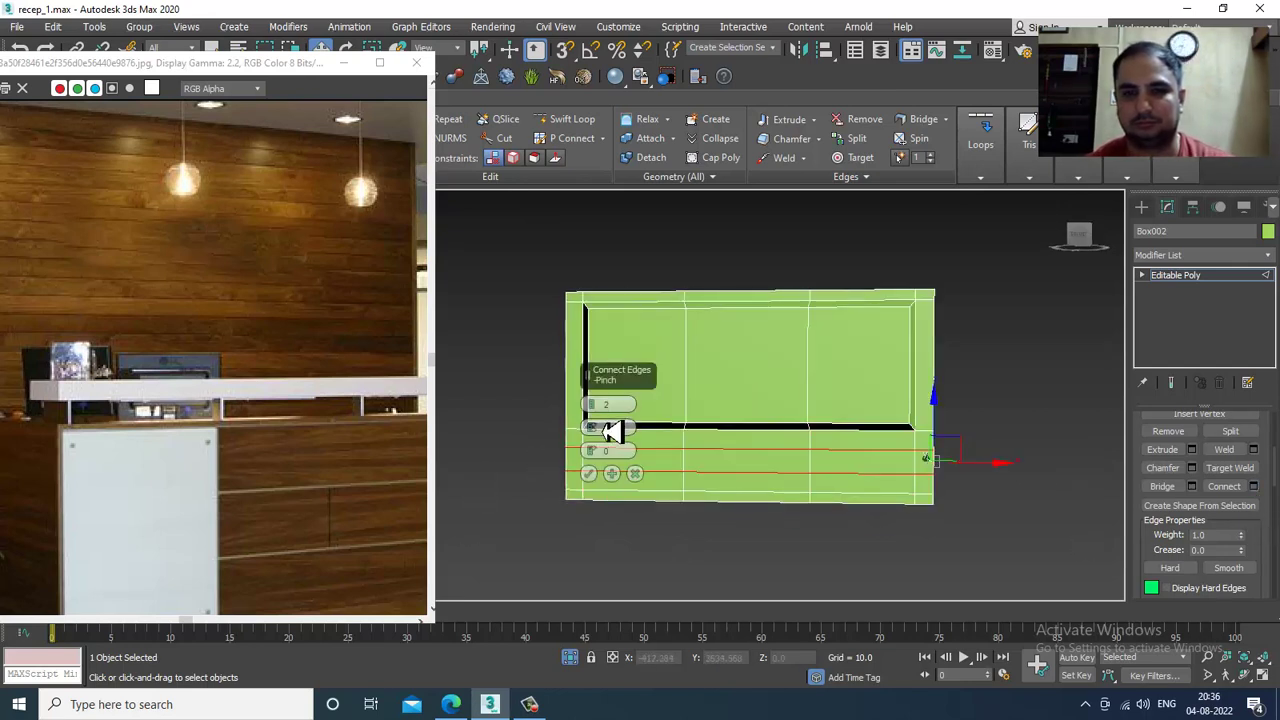
pyautogui.moveTo(597, 438); pyautogui.dragTo(590, 360)
pyautogui.click(590, 475)
pyautogui.keyDown('alt'); pyautogui.moveTo(858, 474); pyautogui.dragTo(852, 517, button='middle'); pyautogui.keyUp('alt')
# Bevel the centre polygon of the monitor's lower band outward about 6.3 units with a slight taper to form the stand's arm.
pyautogui.press('4')
pyautogui.click(735, 465)
pyautogui.click(1191, 450)
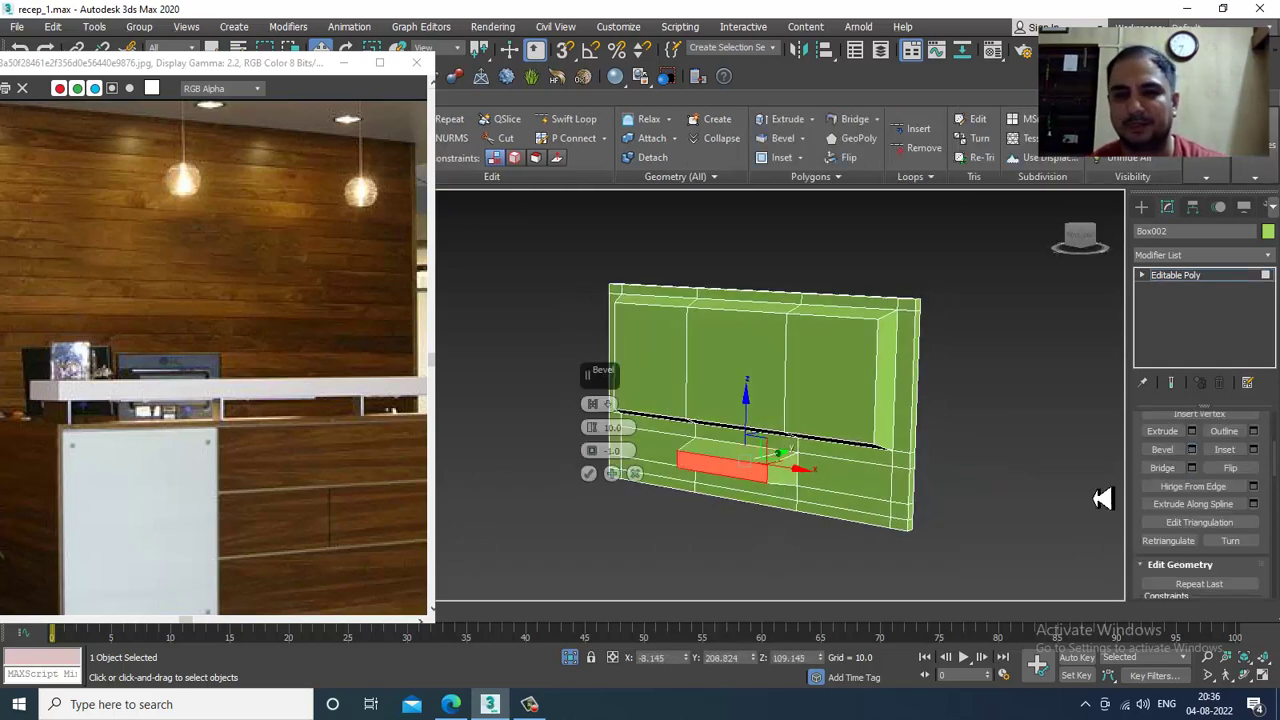
pyautogui.moveTo(600, 446); pyautogui.dragTo(596, 442)
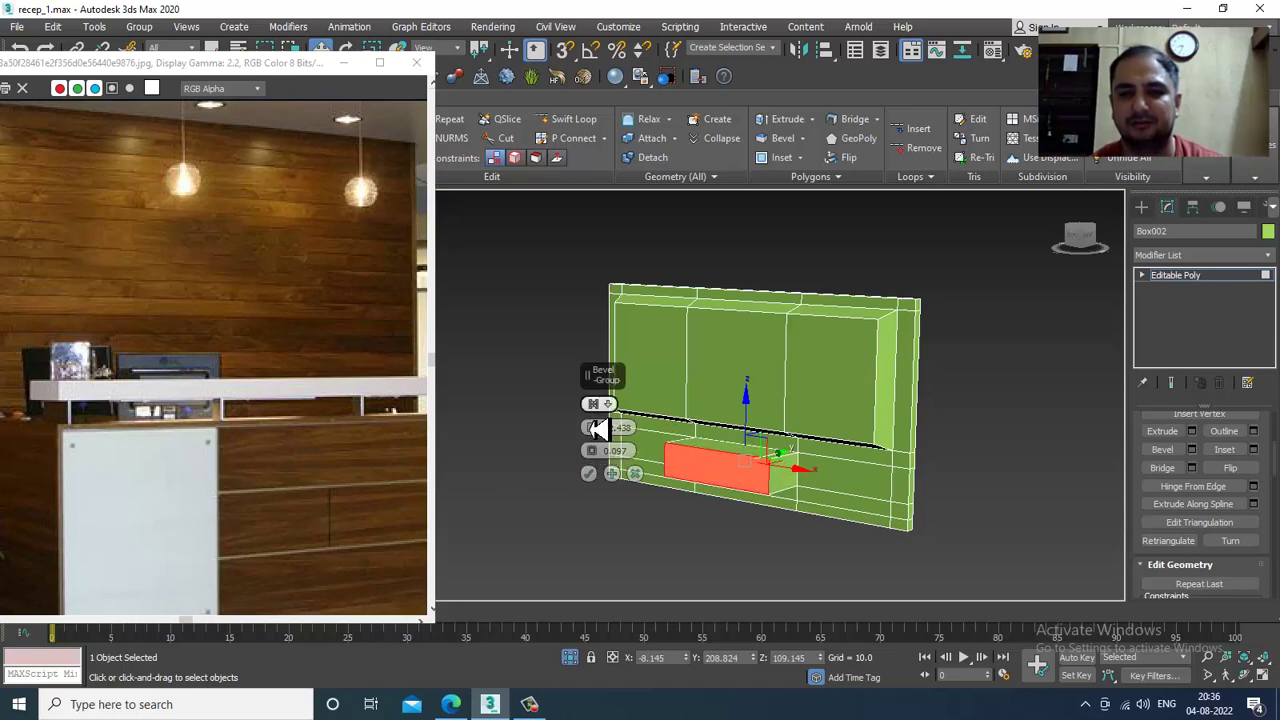
pyautogui.click(589, 474)
pyautogui.keyDown('alt'); pyautogui.moveTo(589, 474); pyautogui.dragTo(714, 390, button='middle'); pyautogui.keyUp('alt')
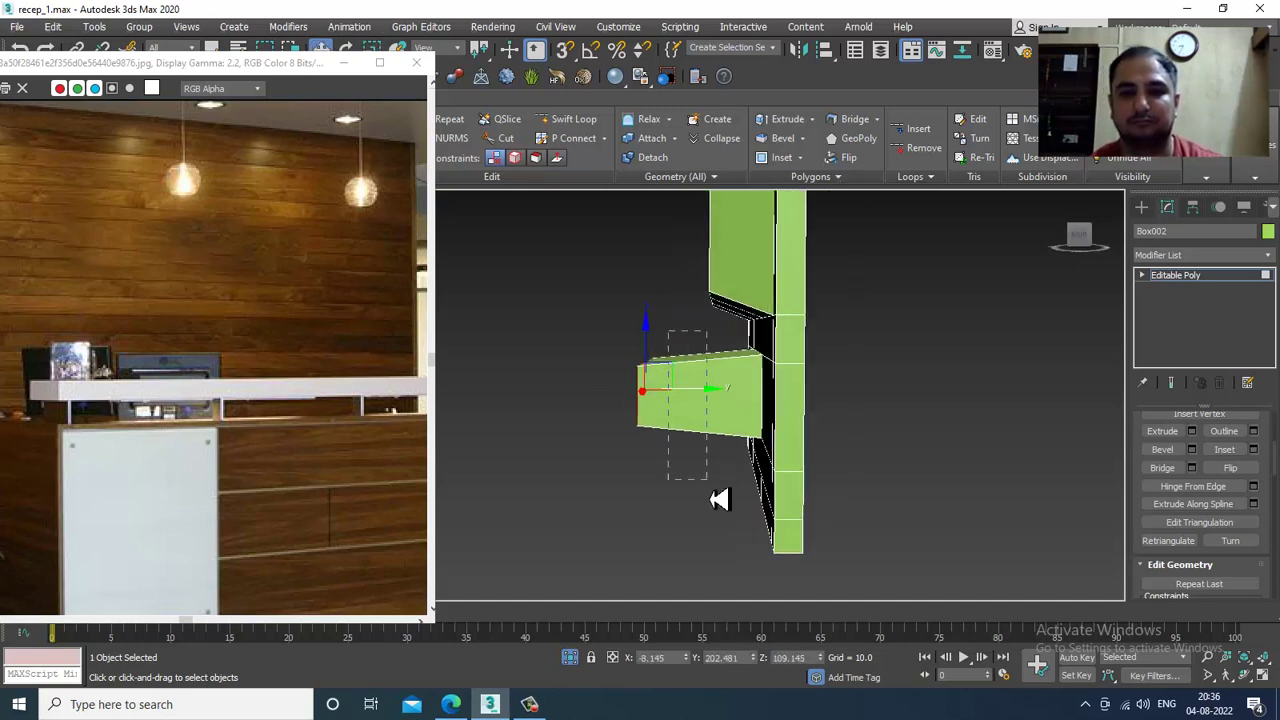
# Connect the stand arm's lengthwise edges with one loop near its outer end.
pyautogui.press('2')
pyautogui.click(703, 357)
pyautogui.click(1254, 487)
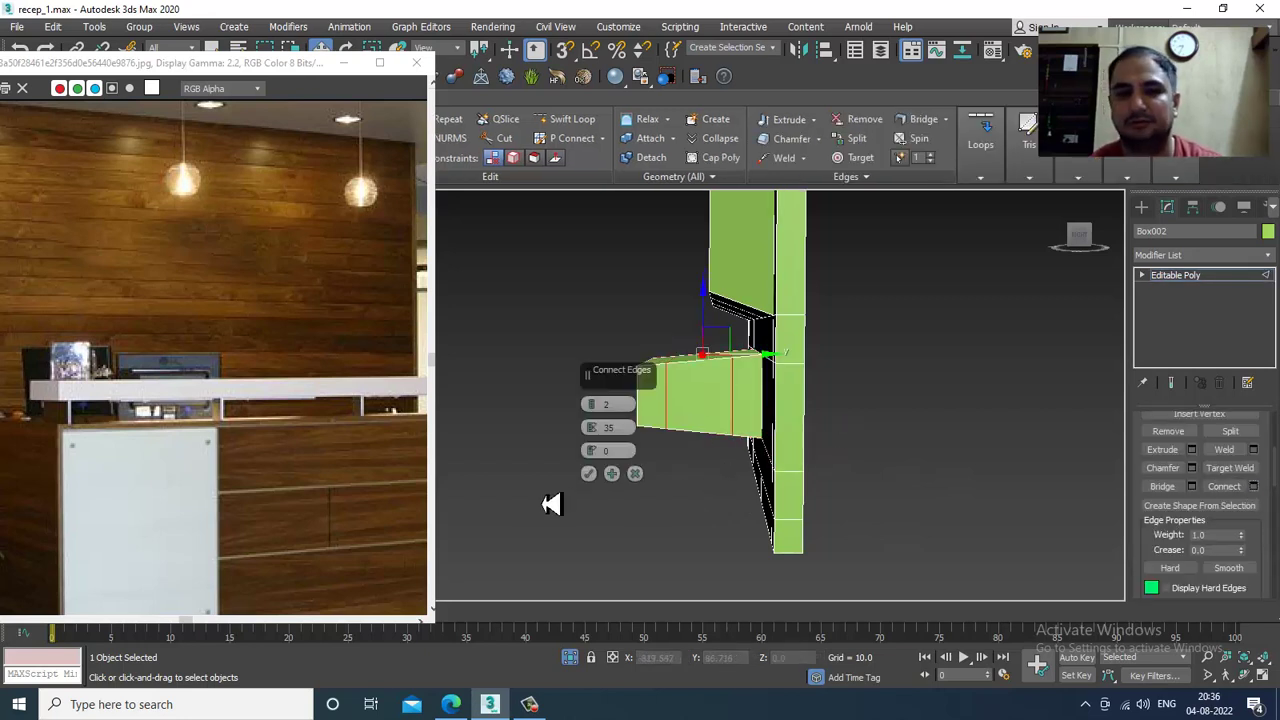
pyautogui.click(589, 475)
pyautogui.keyDown('alt'); pyautogui.moveTo(655, 444); pyautogui.dragTo(687, 405, button='middle'); pyautogui.keyUp('alt')
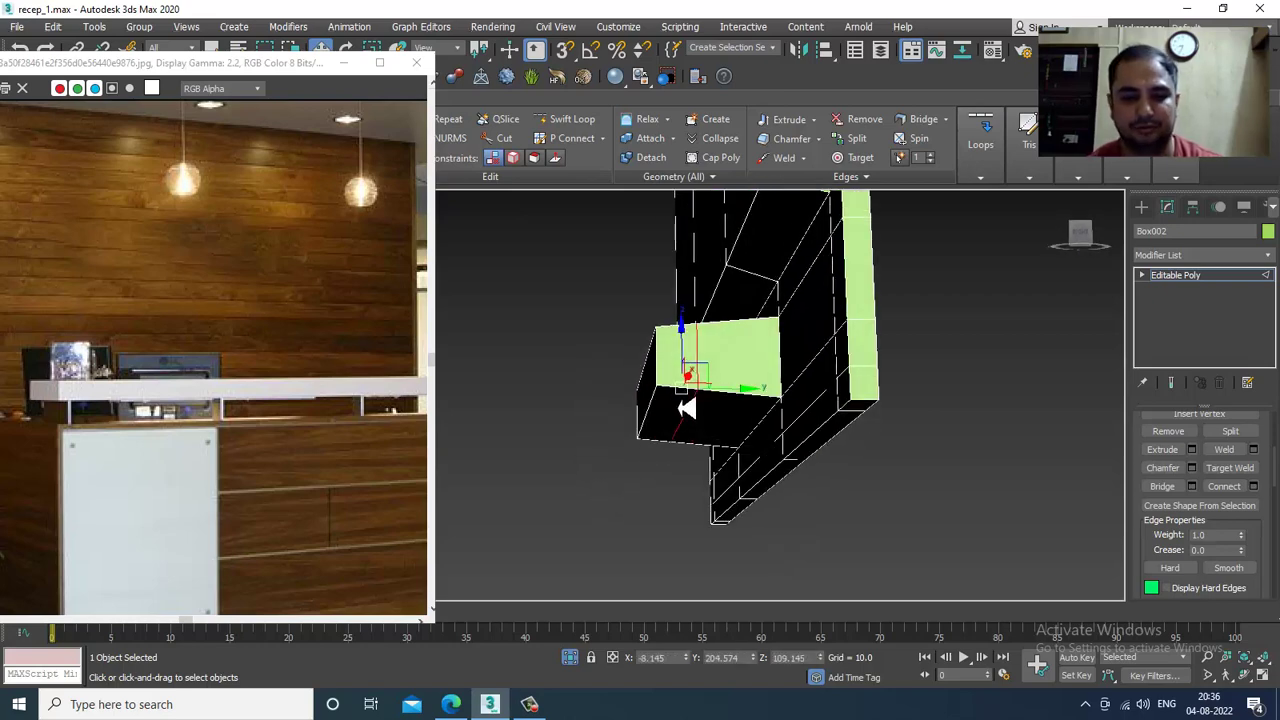
# Extrude the outer polygon on the underside of the stand arm downward to form the stand's leg.
pyautogui.press('4')
pyautogui.click(665, 417)
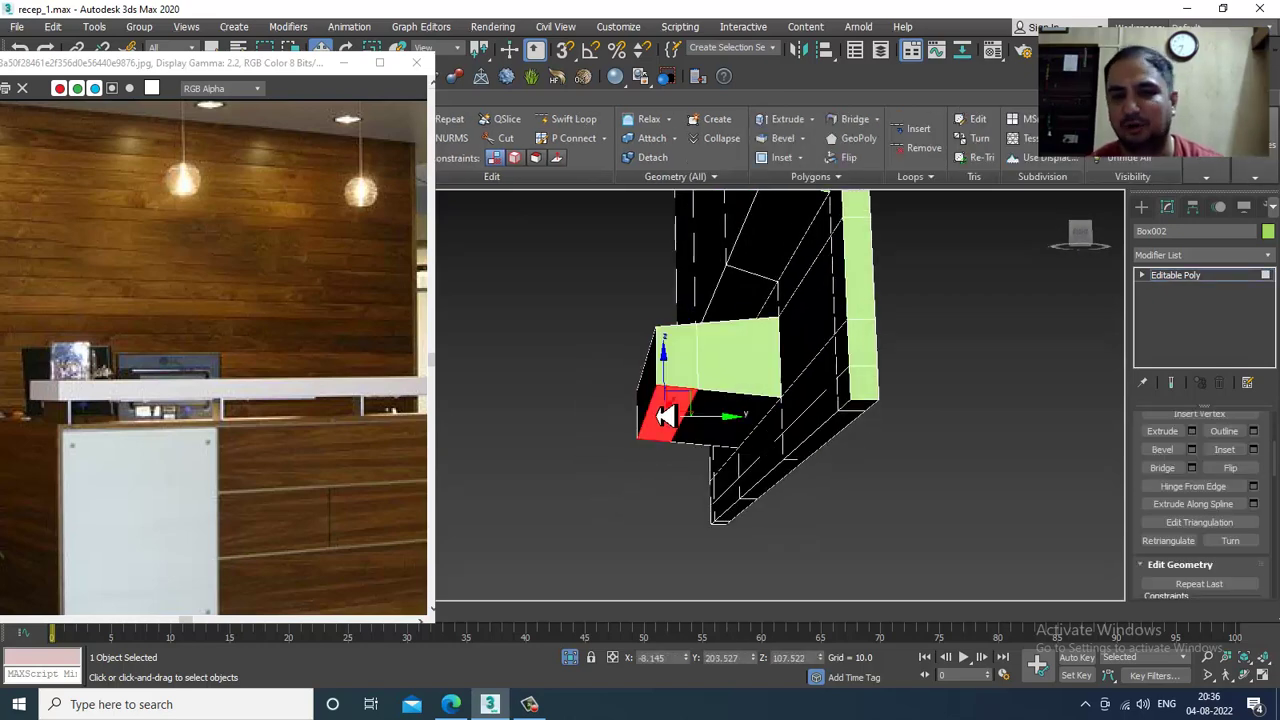
pyautogui.click(1191, 431)
pyautogui.click(588, 453)
pyautogui.scroll(-5, 680, 427)
pyautogui.keyDown('alt'); pyautogui.moveTo(680, 427); pyautogui.dragTo(823, 415, button='middle'); pyautogui.keyUp('alt')
# End isolation and move the monitor behind the desk's raised worktop to about Y 128.5, Z 107.9.
pyautogui.rightClick(887, 360)
pyautogui.click(940, 236)
pyautogui.click(1206, 280)
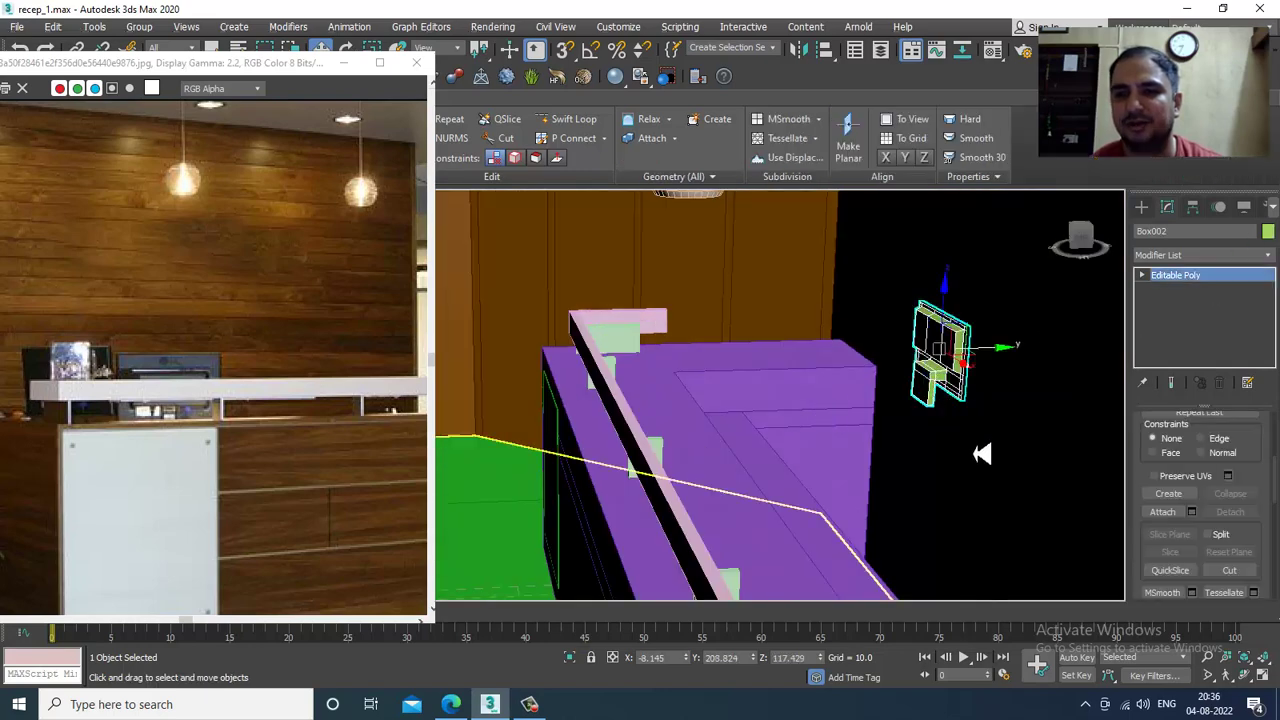
pyautogui.moveTo(1008, 358); pyautogui.dragTo(745, 410)
pyautogui.keyDown('alt'); pyautogui.moveTo(860, 432); pyautogui.dragTo(771, 411, button='middle'); pyautogui.keyUp('alt')
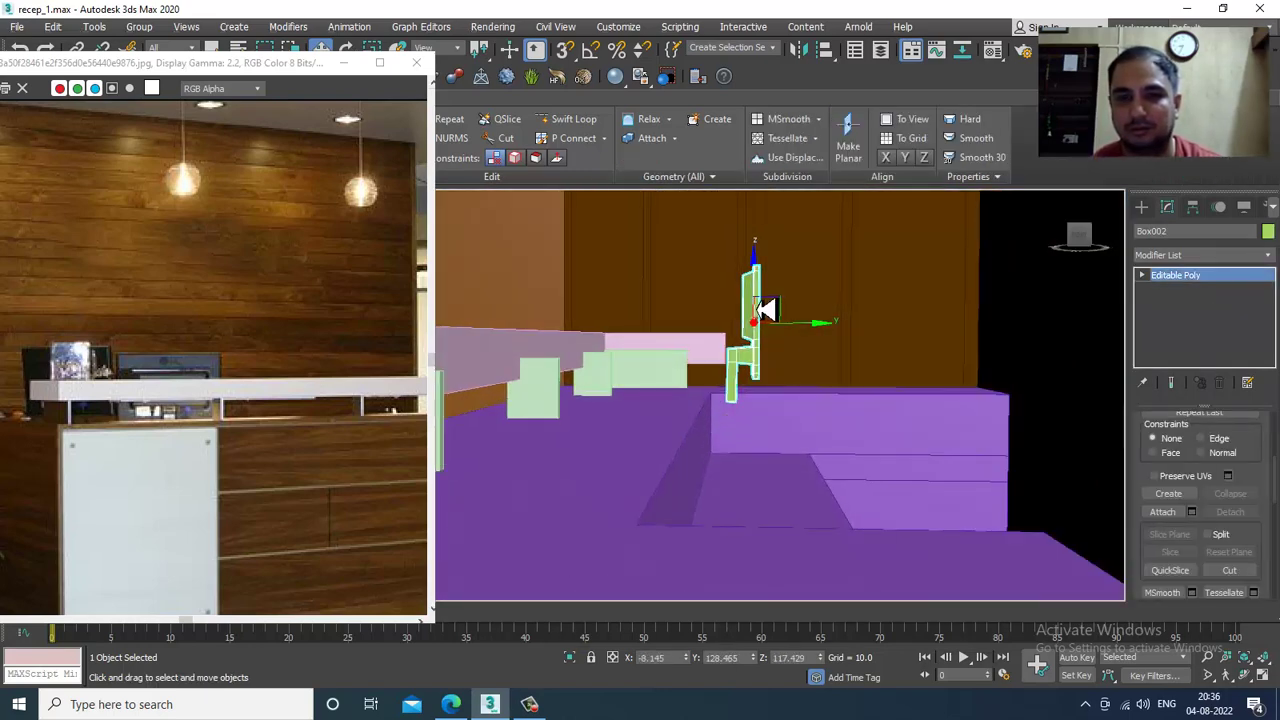
pyautogui.press('f')
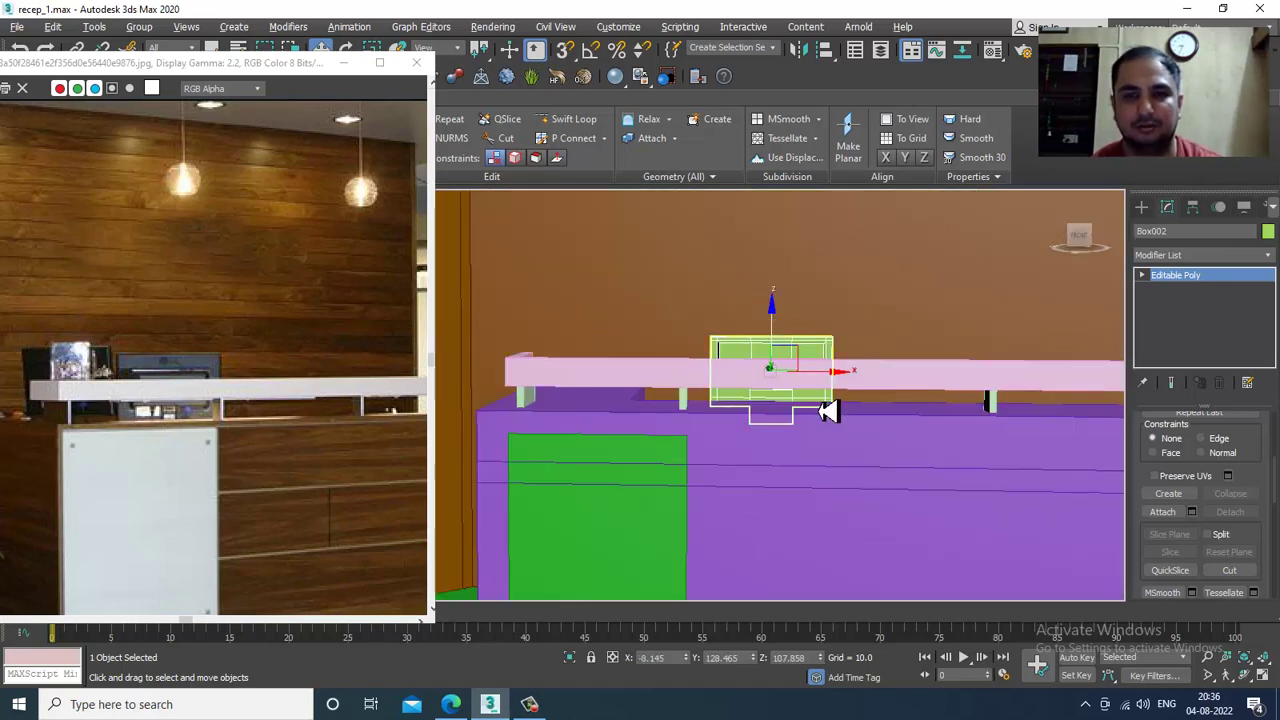
pyautogui.moveTo(822, 412); pyautogui.dragTo(770, 412, button='middle')
pyautogui.keyDown('alt'); pyautogui.moveTo(770, 412); pyautogui.dragTo(712, 430, button='middle'); pyautogui.keyUp('alt')
pyautogui.moveTo(770, 345)
pyautogui.keyDown('alt'); pyautogui.mouseDown(button='middle')
pyautogui.moveTo(751, 380)
pyautogui.moveTo(777, 346)
pyautogui.moveTo(765, 373)
pyautogui.moveTo(773, 364)
pyautogui.moveTo(766, 348)
pyautogui.mouseUp(button='middle'); pyautogui.keyUp('alt')
# Lower the bottom vertices of the monitor stand's leg by about 12.2 units and return to object level.
pyautogui.press('1')
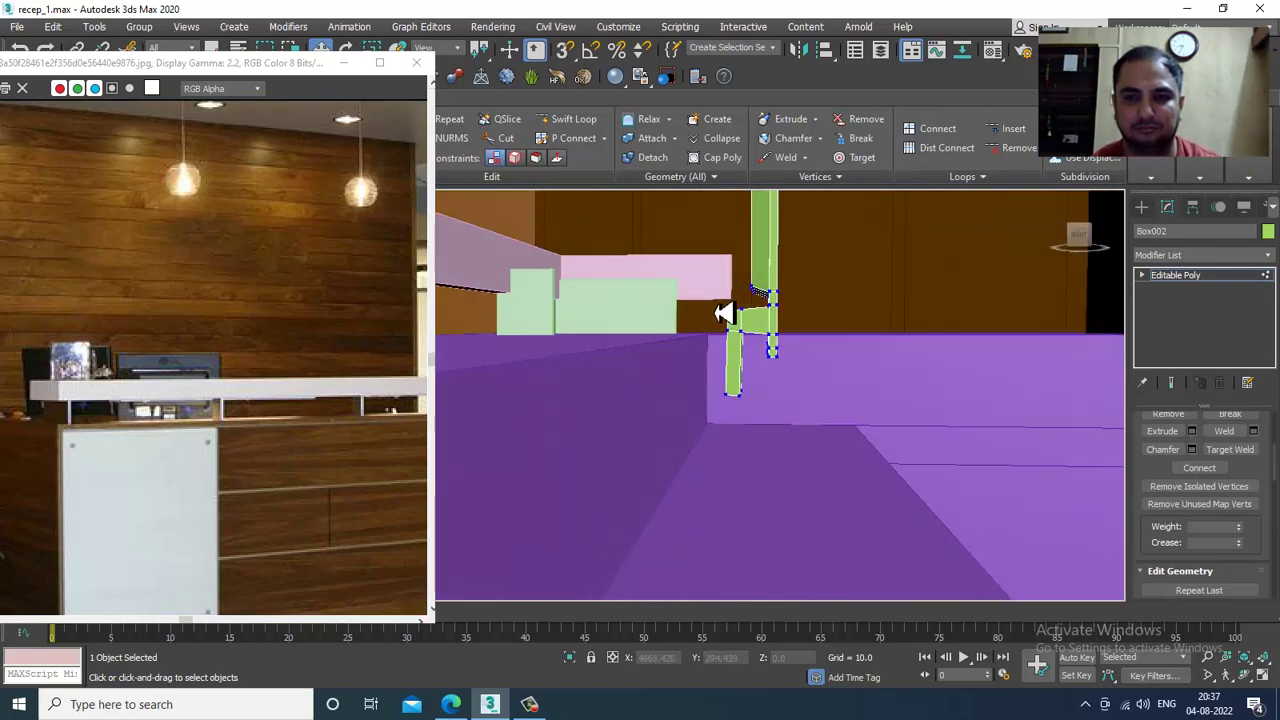
pyautogui.moveTo(836, 423); pyautogui.dragTo(836, 423)
pyautogui.keyDown('alt'); pyautogui.moveTo(775, 366); pyautogui.dragTo(790, 343, button='middle'); pyautogui.keyUp('alt')
pyautogui.scroll(-4, 760, 352)
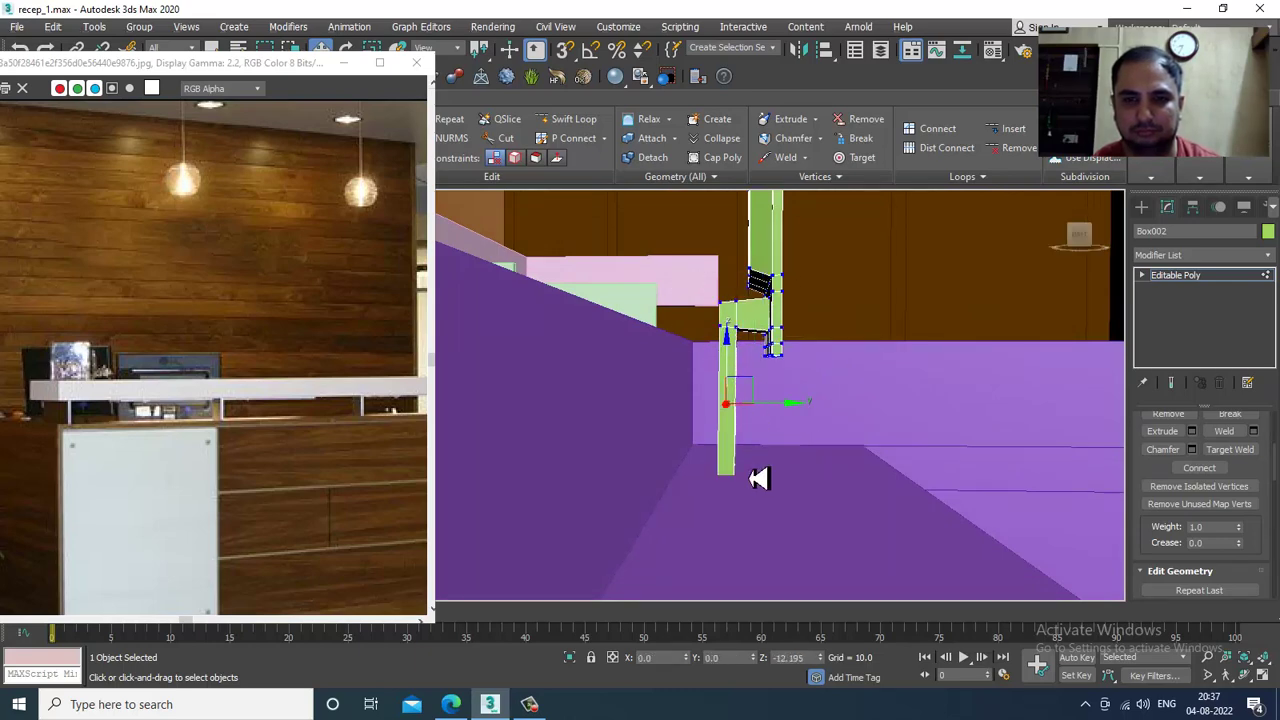
pyautogui.keyDown('alt'); pyautogui.moveTo(760, 455); pyautogui.dragTo(873, 407, button='middle'); pyautogui.keyUp('alt')
pyautogui.click(1198, 277)
# Copy the monitor about 60 units along negative X, towards the end of the desk.
pyautogui.press('r')
pyautogui.press('w')
pyautogui.keyDown('shift'); pyautogui.moveTo(790, 416); pyautogui.dragTo(650, 425); pyautogui.keyUp('shift')
pyautogui.click(652, 421)
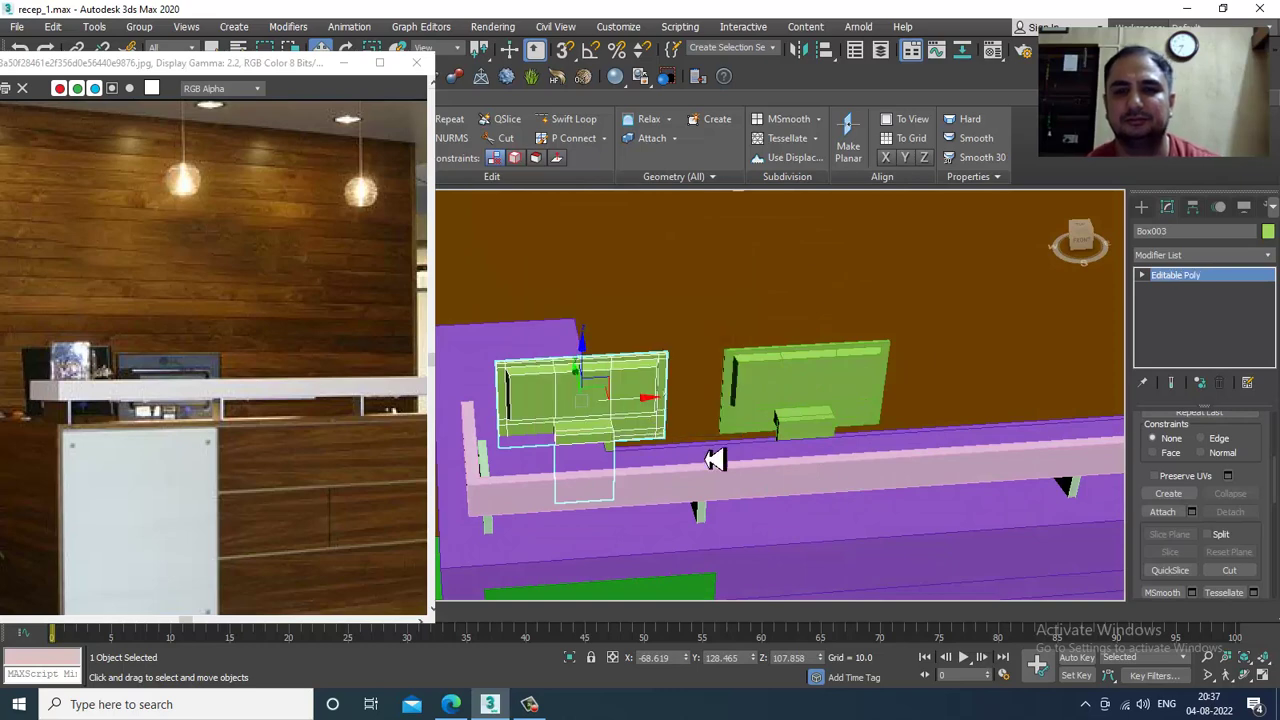
# Rotate the copied monitor about its vertical axis so it stands at an angle to the desk.
pyautogui.keyDown('alt'); pyautogui.moveTo(803, 463); pyautogui.dragTo(780, 424, button='middle'); pyautogui.keyUp('alt')
pyautogui.press('e')
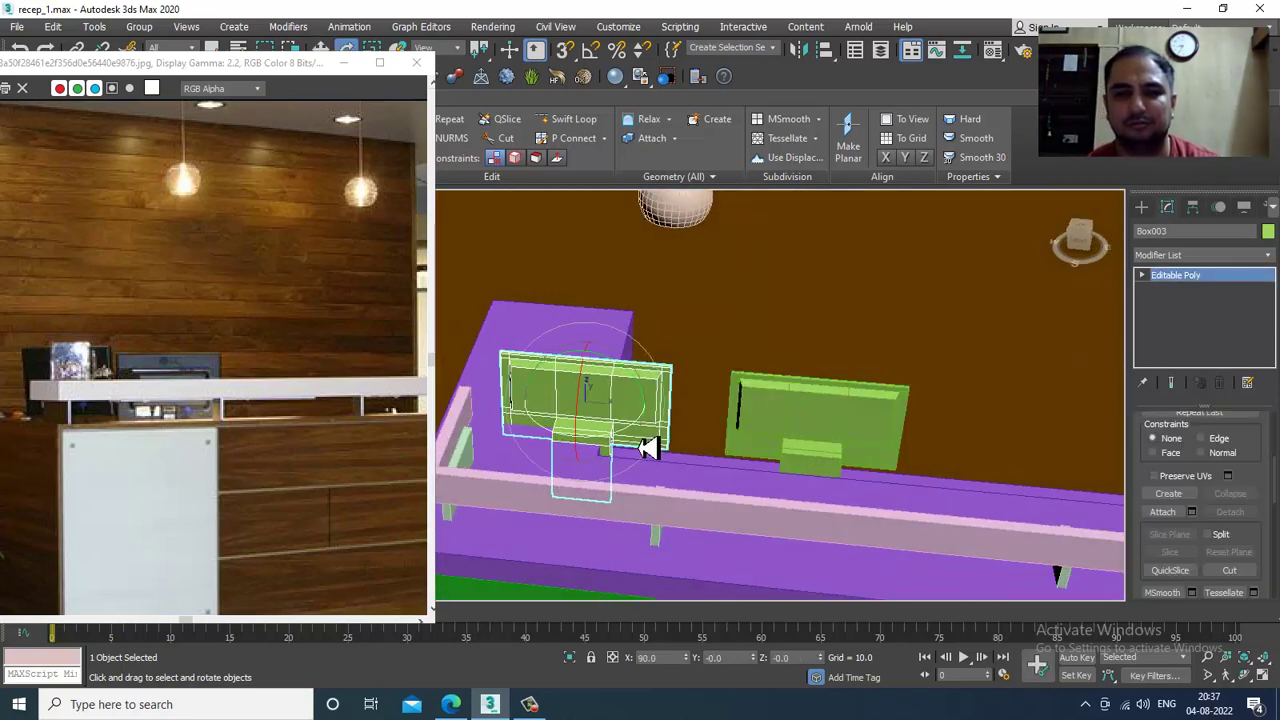
pyautogui.moveTo(627, 445); pyautogui.dragTo(569, 457)
pyautogui.press('w')
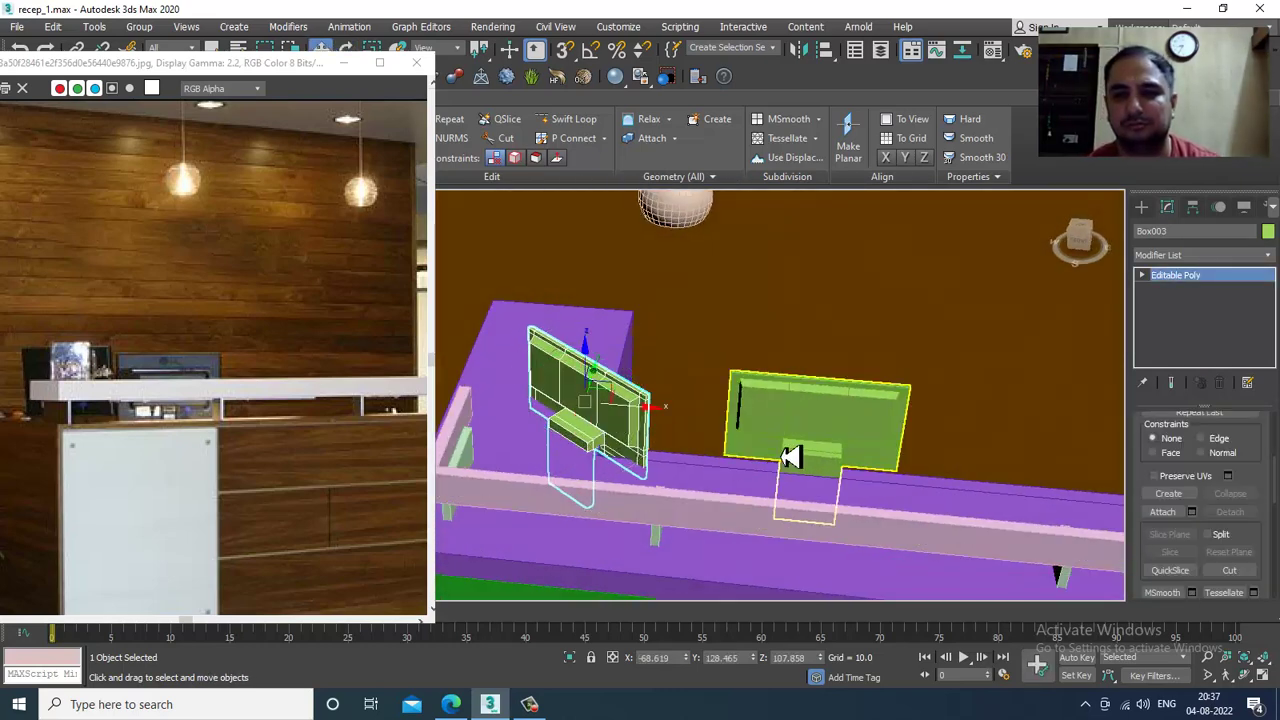
# Shift the original monitor about 22 units along X and place the angled copy at about X -46.1, Y 135.3.
pyautogui.click(815, 430)
pyautogui.moveTo(880, 437); pyautogui.dragTo(943, 443)
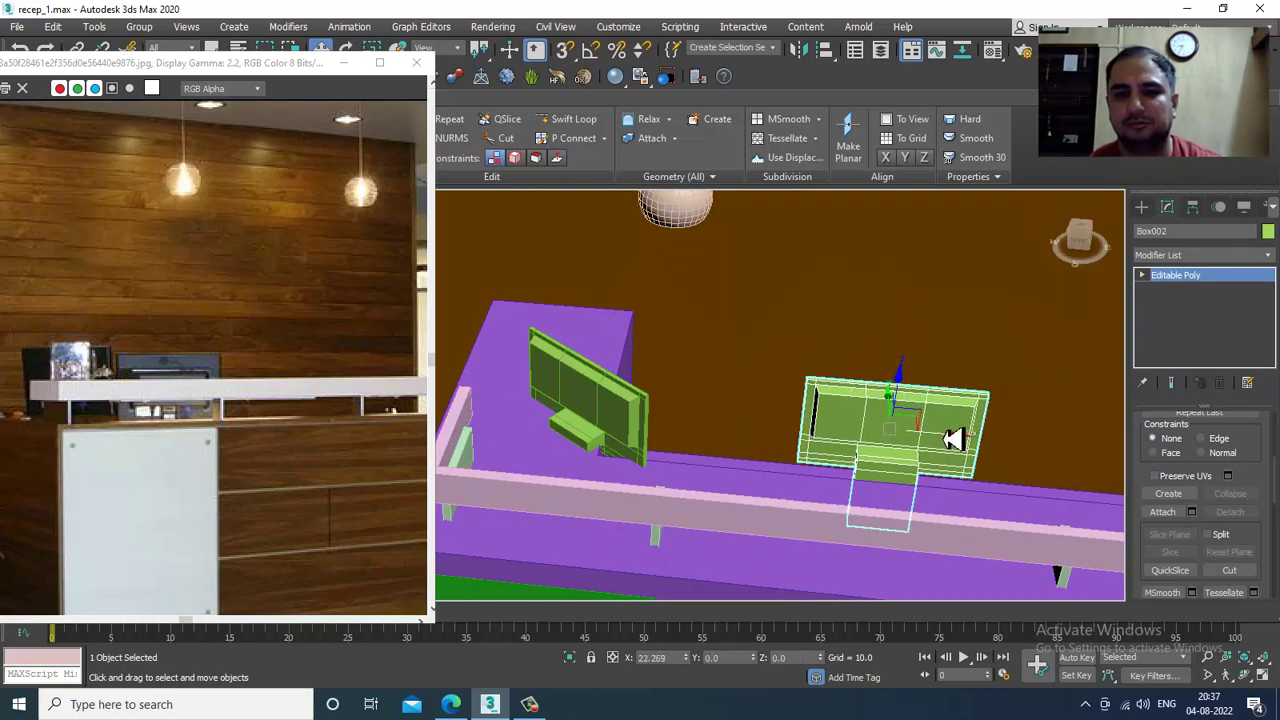
pyautogui.click(639, 455)
pyautogui.moveTo(651, 423); pyautogui.dragTo(773, 446)
pyautogui.keyDown('alt'); pyautogui.moveTo(773, 446); pyautogui.dragTo(737, 420, button='middle'); pyautogui.keyUp('alt')
pyautogui.moveTo(731, 417); pyautogui.dragTo(689, 429)
pyautogui.keyDown('alt'); pyautogui.moveTo(689, 429); pyautogui.dragTo(811, 426, button='middle'); pyautogui.keyUp('alt')
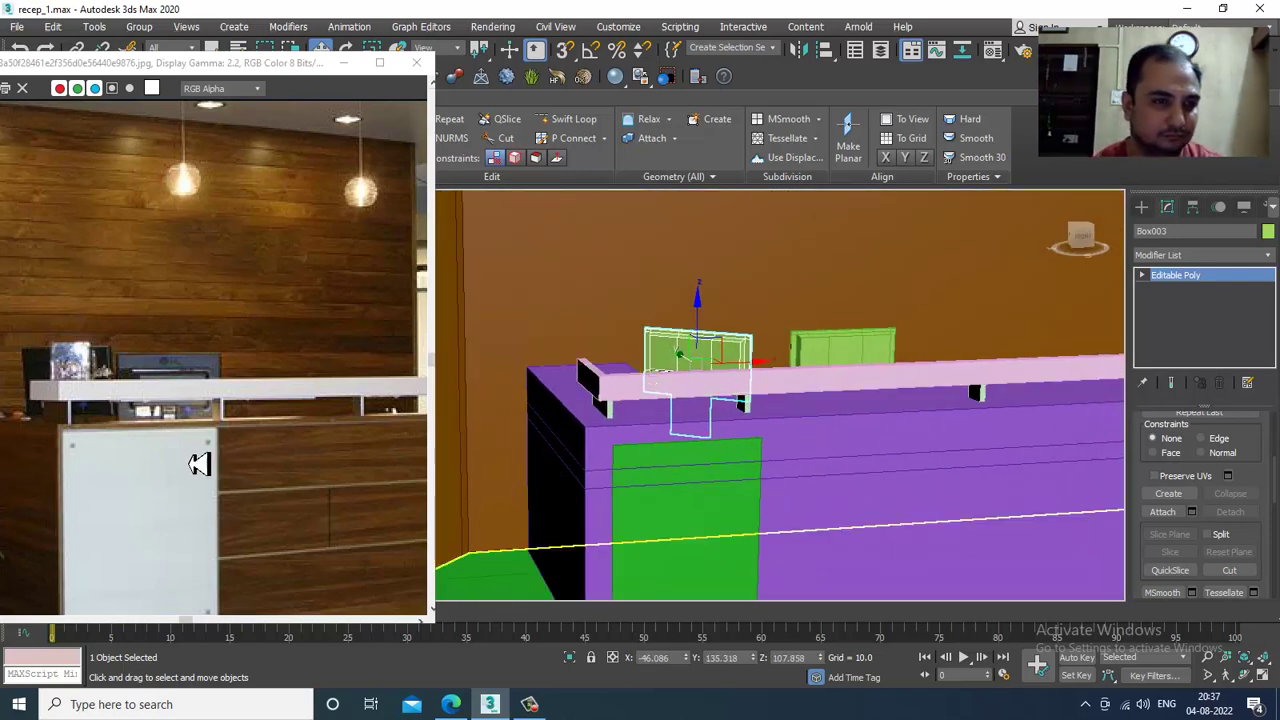
# Examine the monitors and the objects around the desk's corner in the reference photo.
pyautogui.moveTo(215, 63); pyautogui.dragTo(345, 67)
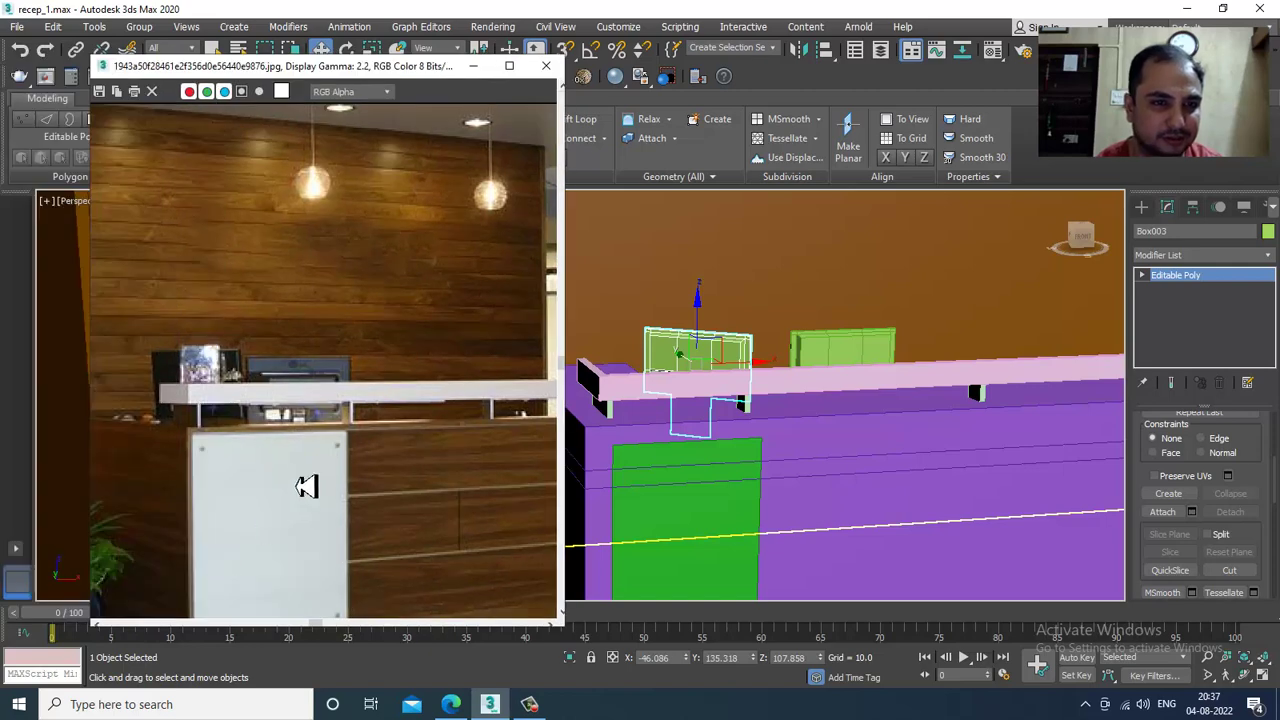
pyautogui.scroll(2, 214, 368)
pyautogui.scroll(-2, 380, 343)
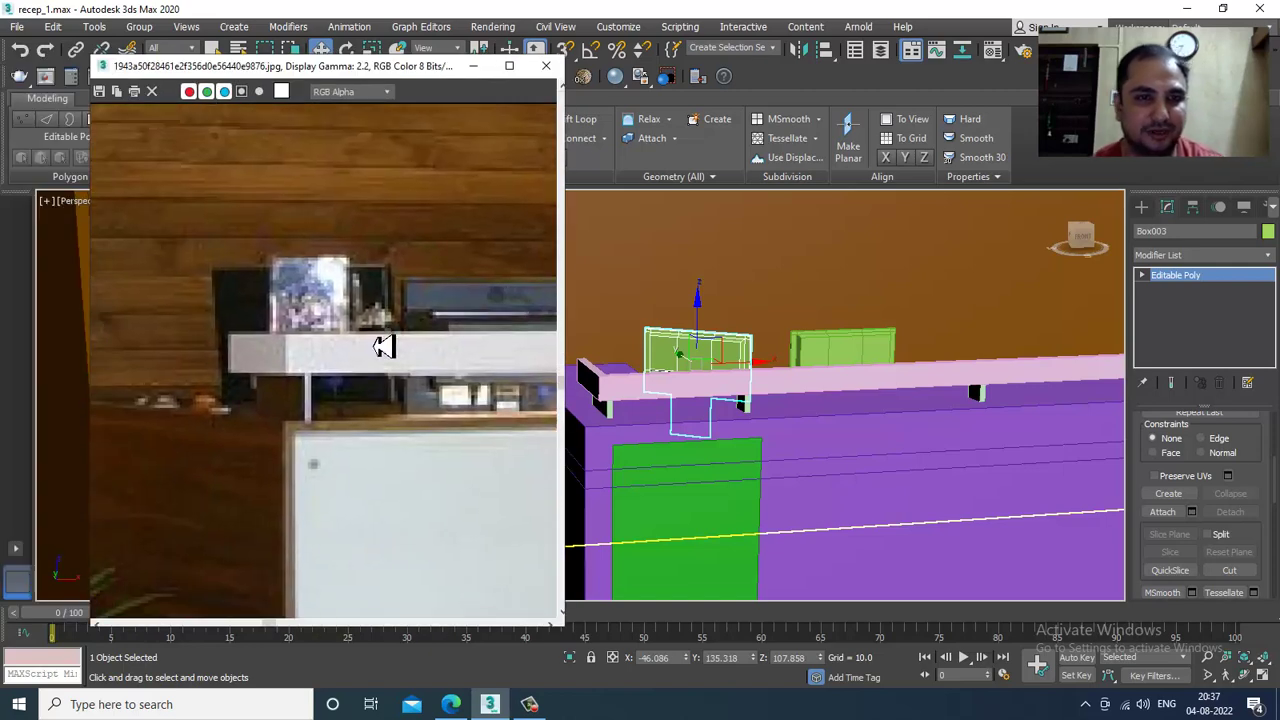
pyautogui.scroll(-2, 393, 337)
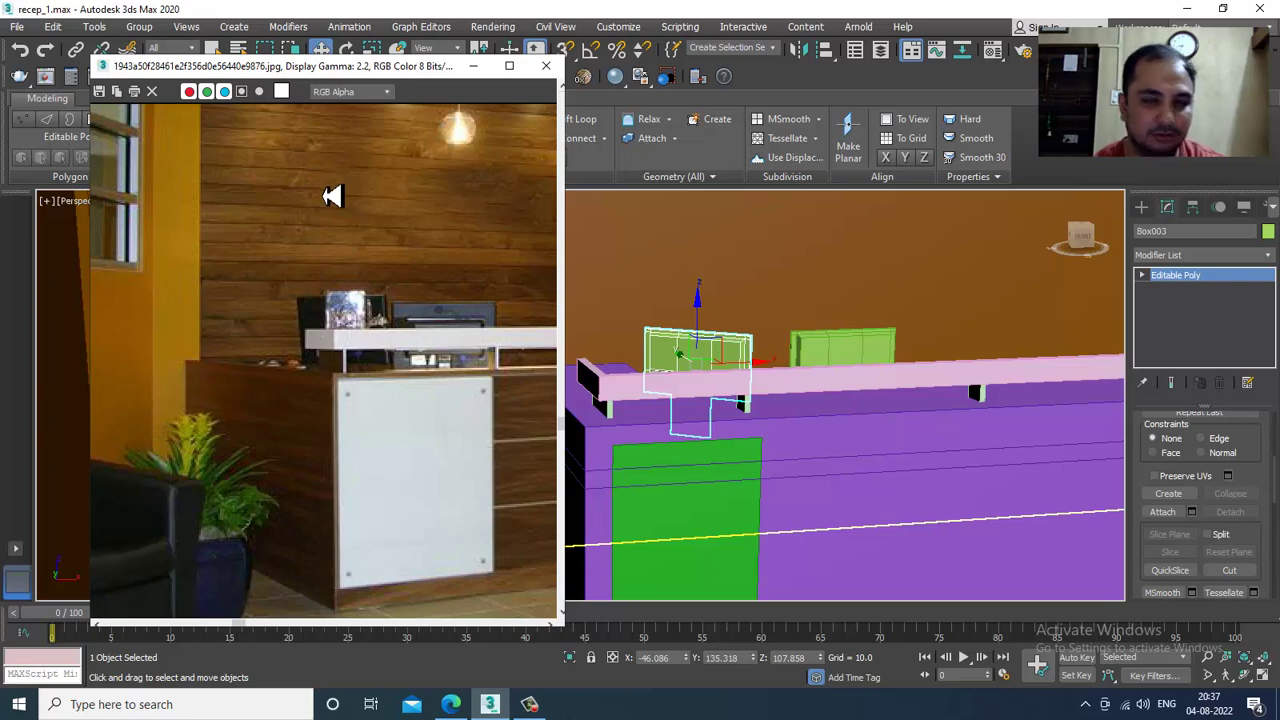
pyautogui.moveTo(405, 75); pyautogui.dragTo(277, 77)
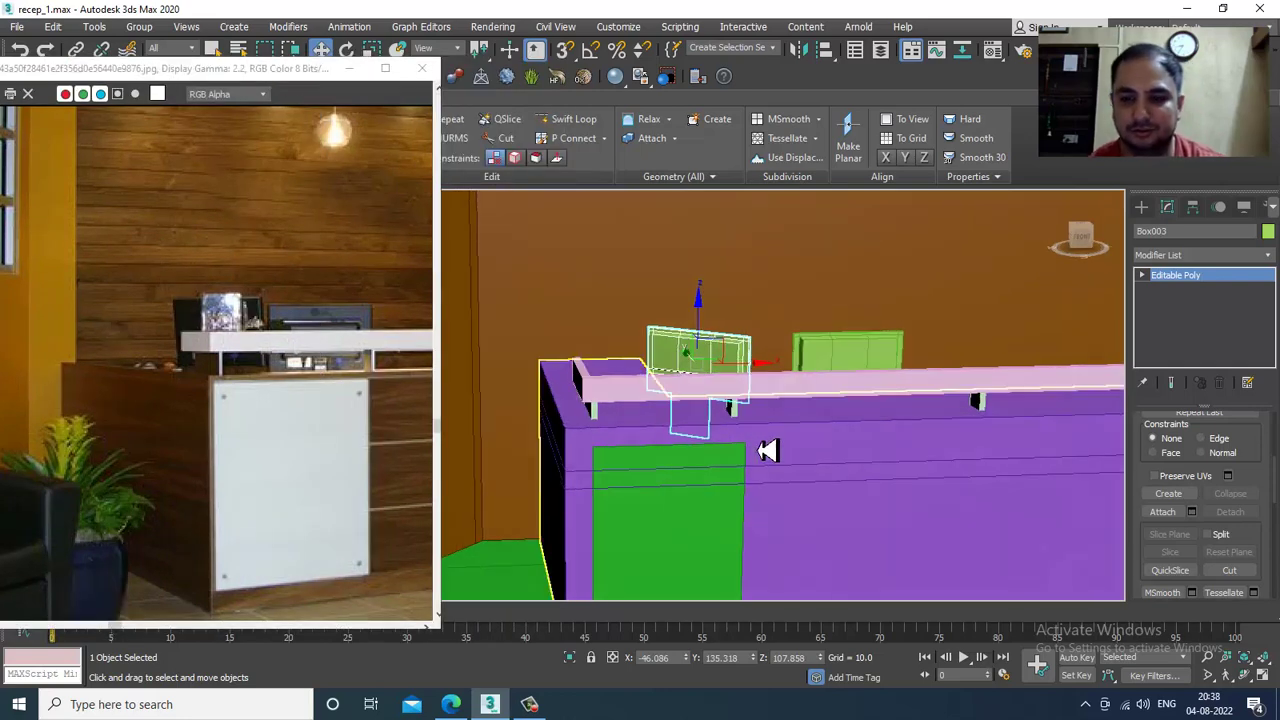
# Delete the angled monitor copy and move the remaining monitor to about X -29.3 on the desk.
pyautogui.press('Delete')
pyautogui.keyDown('alt'); pyautogui.moveTo(868, 391); pyautogui.dragTo(929, 449, button='middle'); pyautogui.keyUp('alt')
pyautogui.click(808, 455)
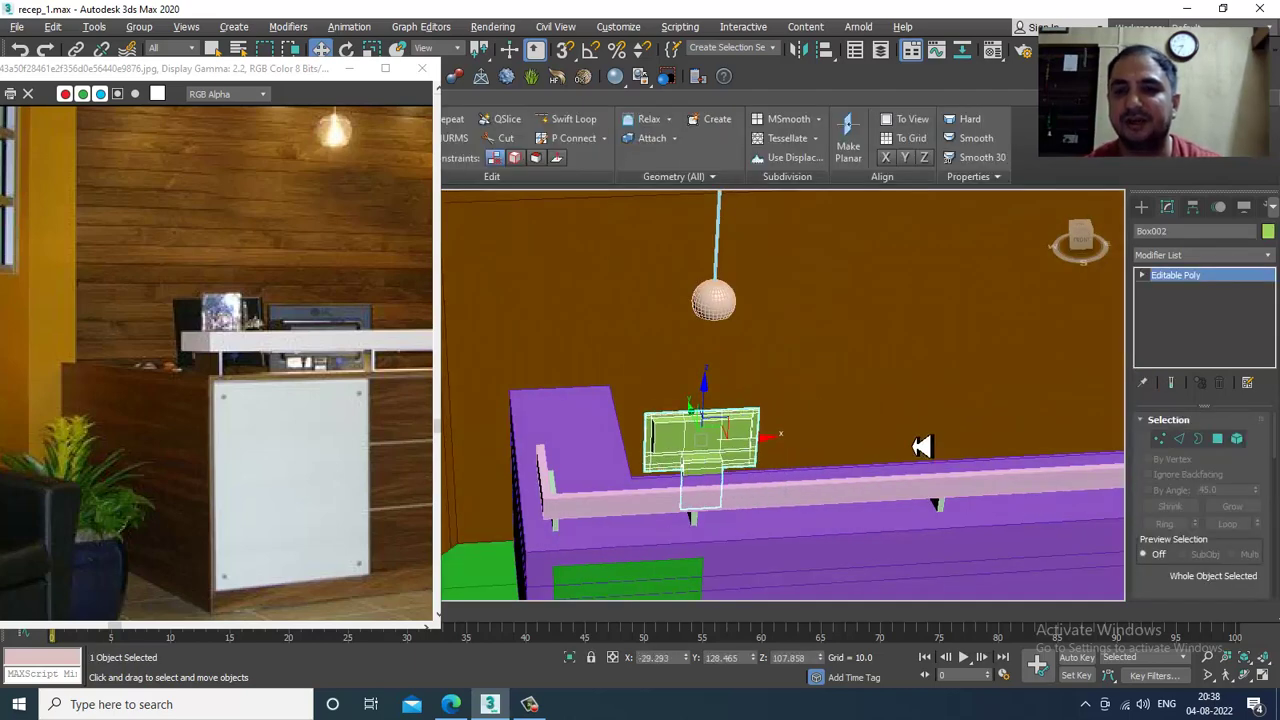
# Draw an open L-shaped line in the left view as the chair's side profile, with a slightly reclined backrest and a horizontal seat.
pyautogui.hotkey('alt', 'w')
pyautogui.moveTo(957, 262); pyautogui.dragTo(863, 260, button='middle')
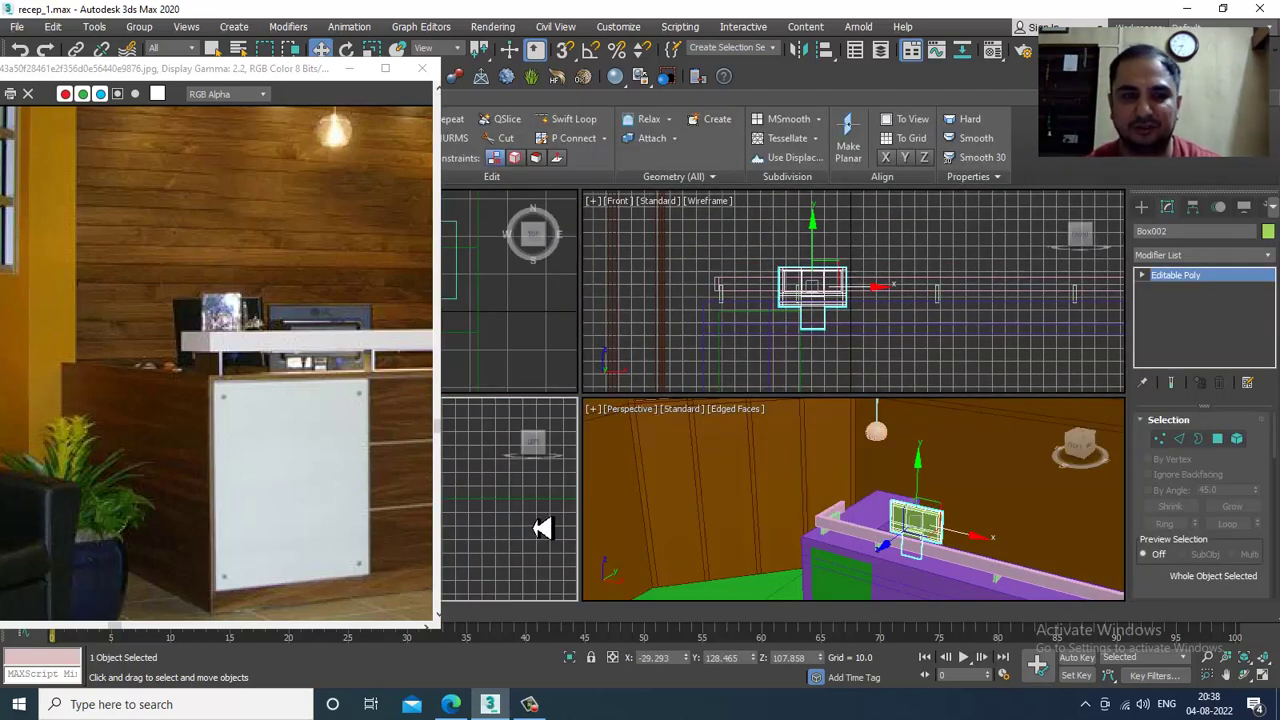
pyautogui.moveTo(543, 526); pyautogui.dragTo(718, 480, button='middle')
pyautogui.hotkey('alt', 'w')
pyautogui.press('z')
pyautogui.moveTo(796, 455); pyautogui.dragTo(805, 354, button='middle')
pyautogui.scroll(-2, 822, 370)
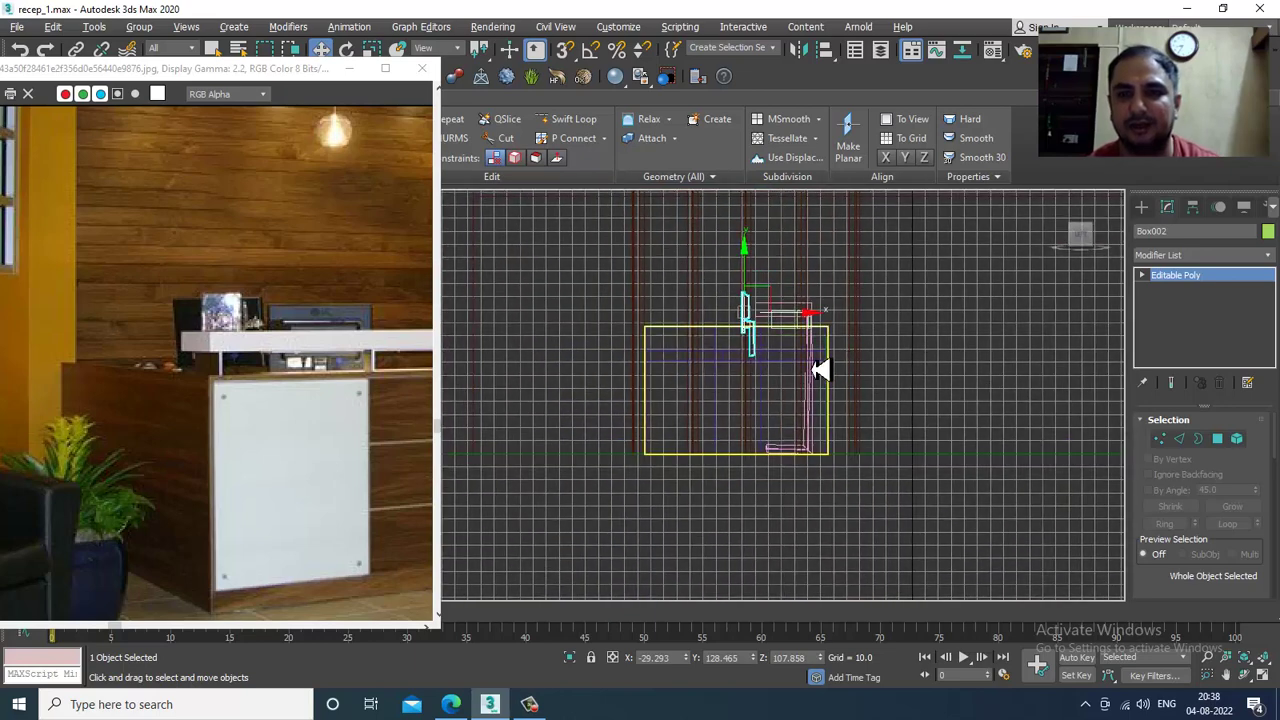
pyautogui.scroll(2, 822, 370)
pyautogui.click(1141, 206)
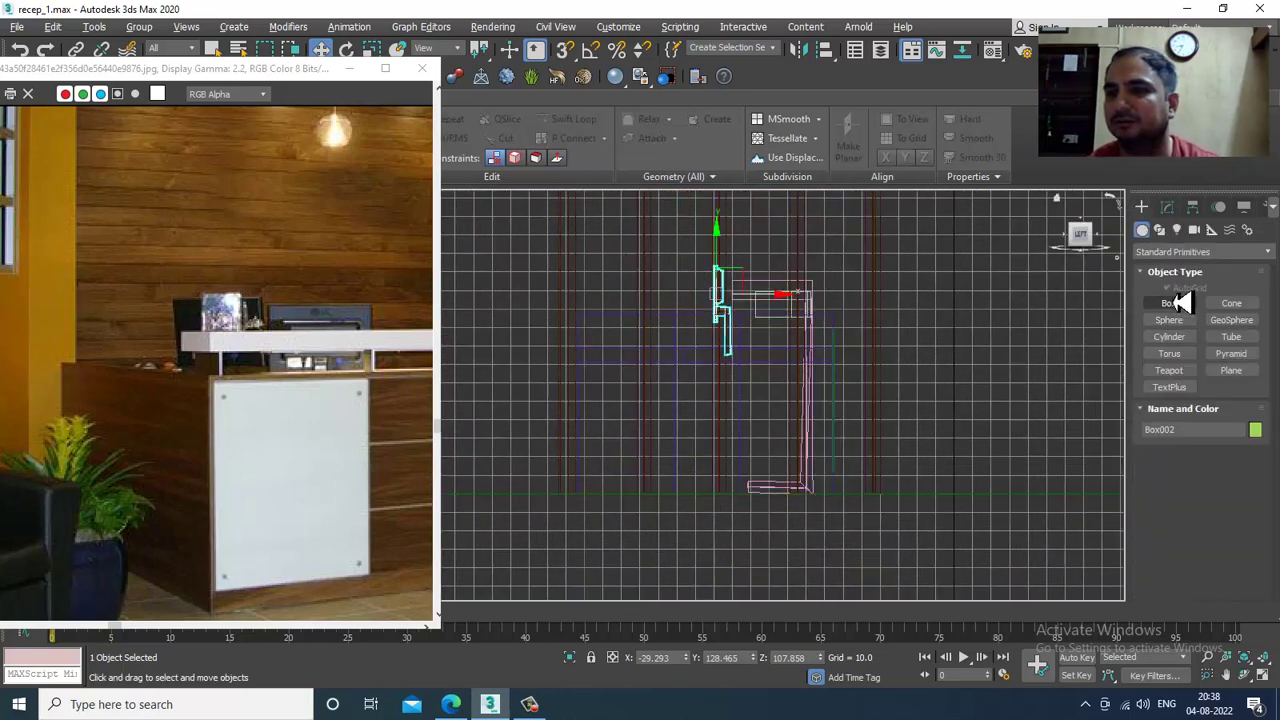
pyautogui.click(1159, 229)
pyautogui.click(1172, 317)
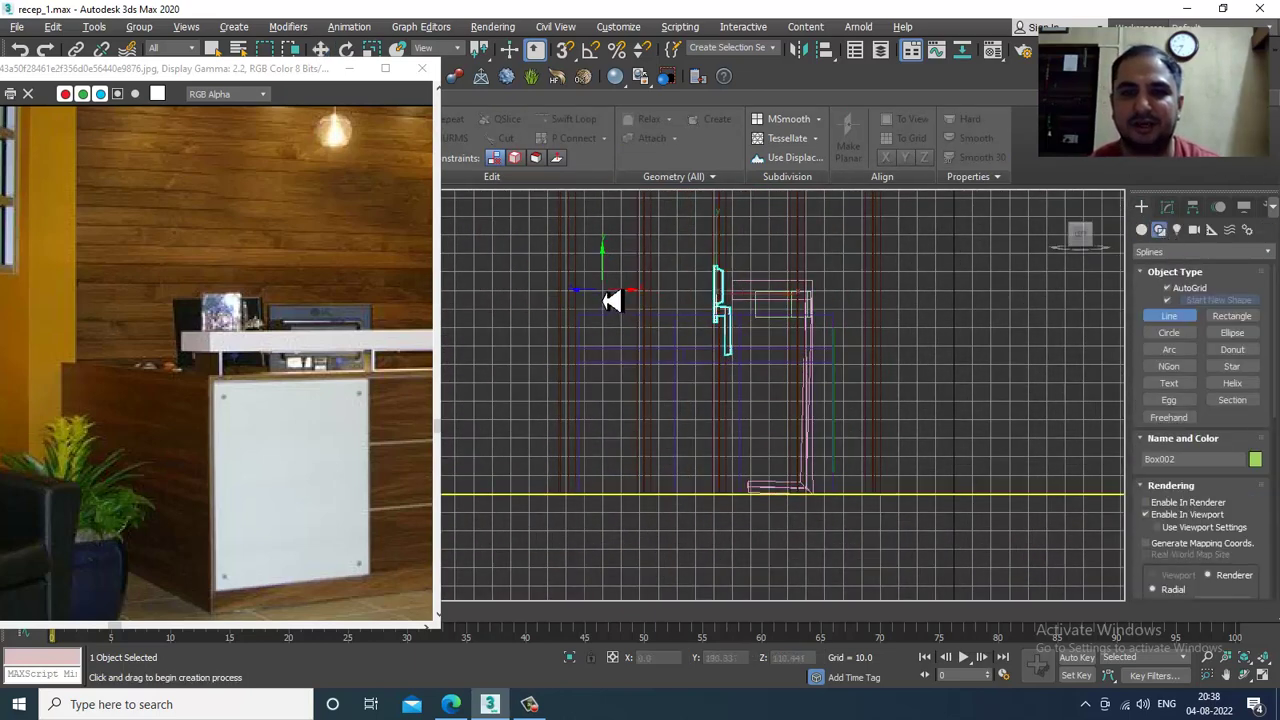
pyautogui.click(1182, 293)
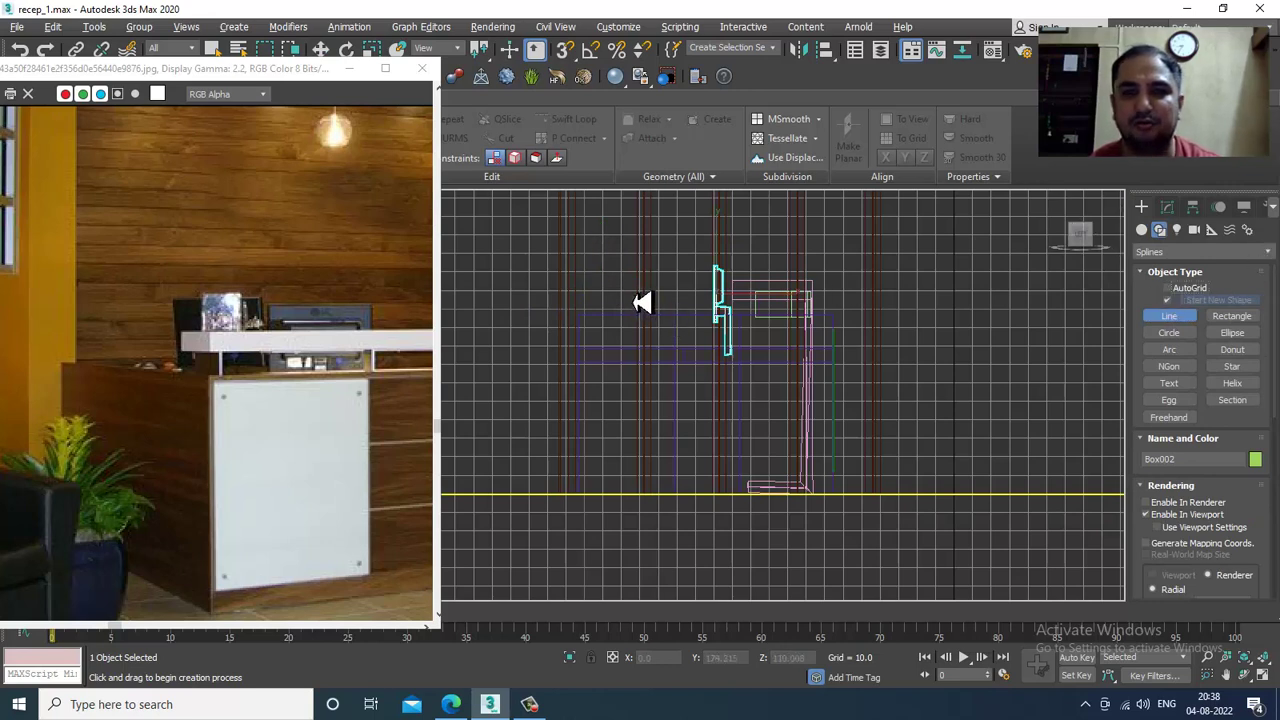
pyautogui.click(590, 263)
pyautogui.click(617, 431)
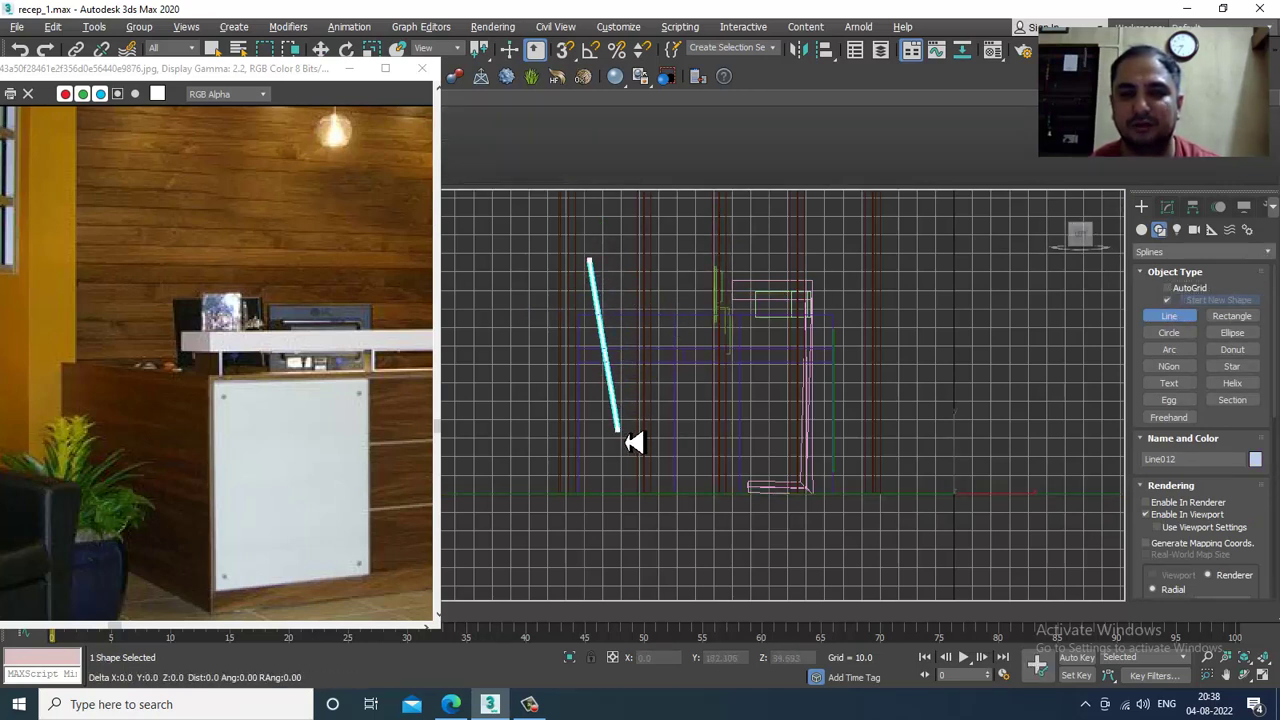
pyautogui.click(712, 441)
pyautogui.rightClick(712, 441)
pyautogui.rightClick(718, 441)
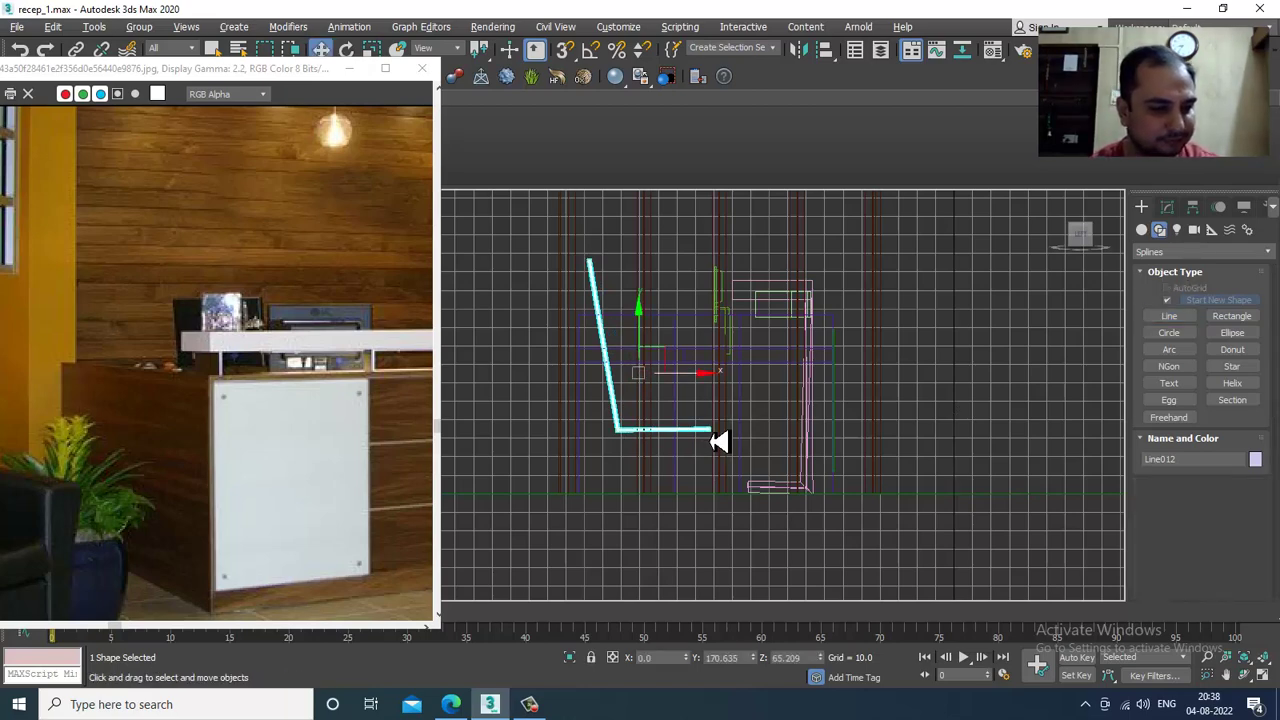
# Give the chair profile line a rectangular cross-section with a length of about 56.26.
pyautogui.hotkey('alt', 'w')
pyautogui.keyDown('alt'); pyautogui.moveTo(1062, 537); pyautogui.dragTo(860, 400, button='middle'); pyautogui.keyUp('alt')
pyautogui.hotkey('alt', 'w')
pyautogui.scroll(3, 790, 401)
pyautogui.moveTo(860, 400); pyautogui.dragTo(1052, 345, button='middle')
pyautogui.click(1168, 208)
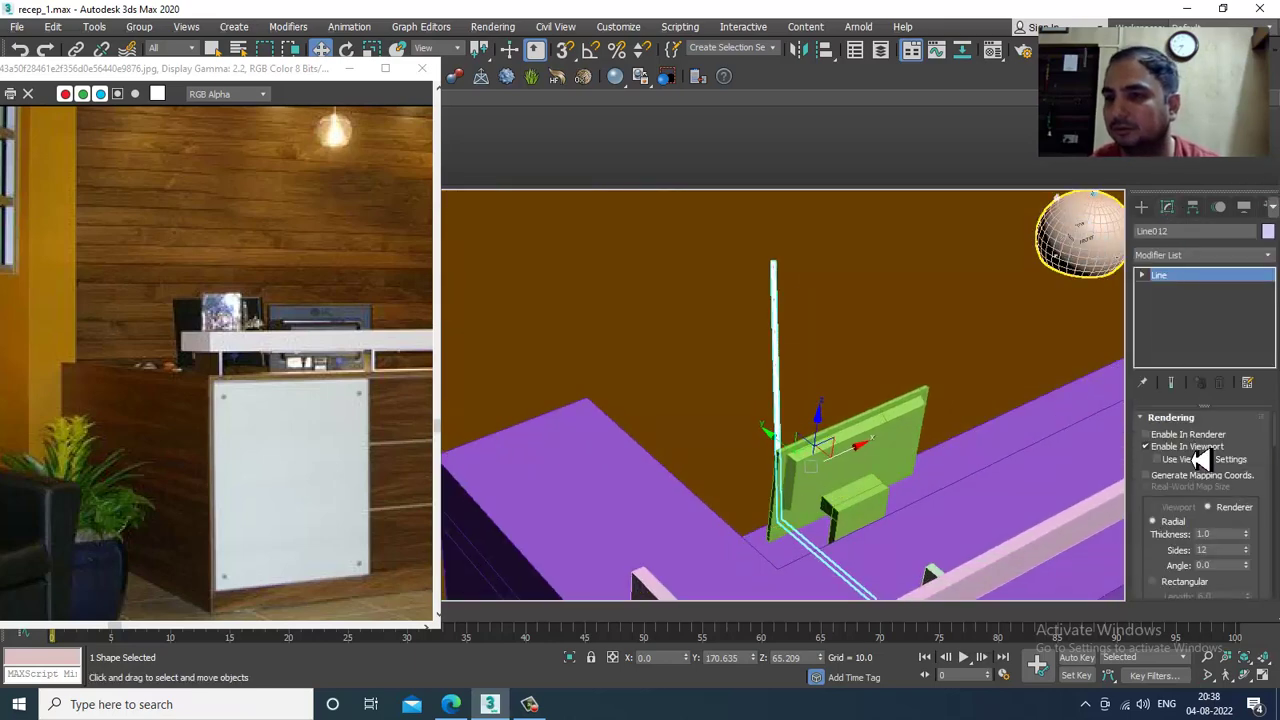
pyautogui.click(1175, 588)
pyautogui.keyDown('alt'); pyautogui.moveTo(1000, 430); pyautogui.dragTo(918, 367, button='middle'); pyautogui.keyUp('alt')
pyautogui.moveTo(1225, 598); pyautogui.dragTo(1165, 688)
pyautogui.moveTo(1247, 447); pyautogui.dragTo(1258, 484)
pyautogui.keyDown('alt'); pyautogui.moveTo(967, 436); pyautogui.dragTo(940, 452, button='middle'); pyautogui.keyUp('alt')
pyautogui.keyDown('alt'); pyautogui.moveTo(830, 448); pyautogui.dragTo(822, 441, button='middle'); pyautogui.keyUp('alt')
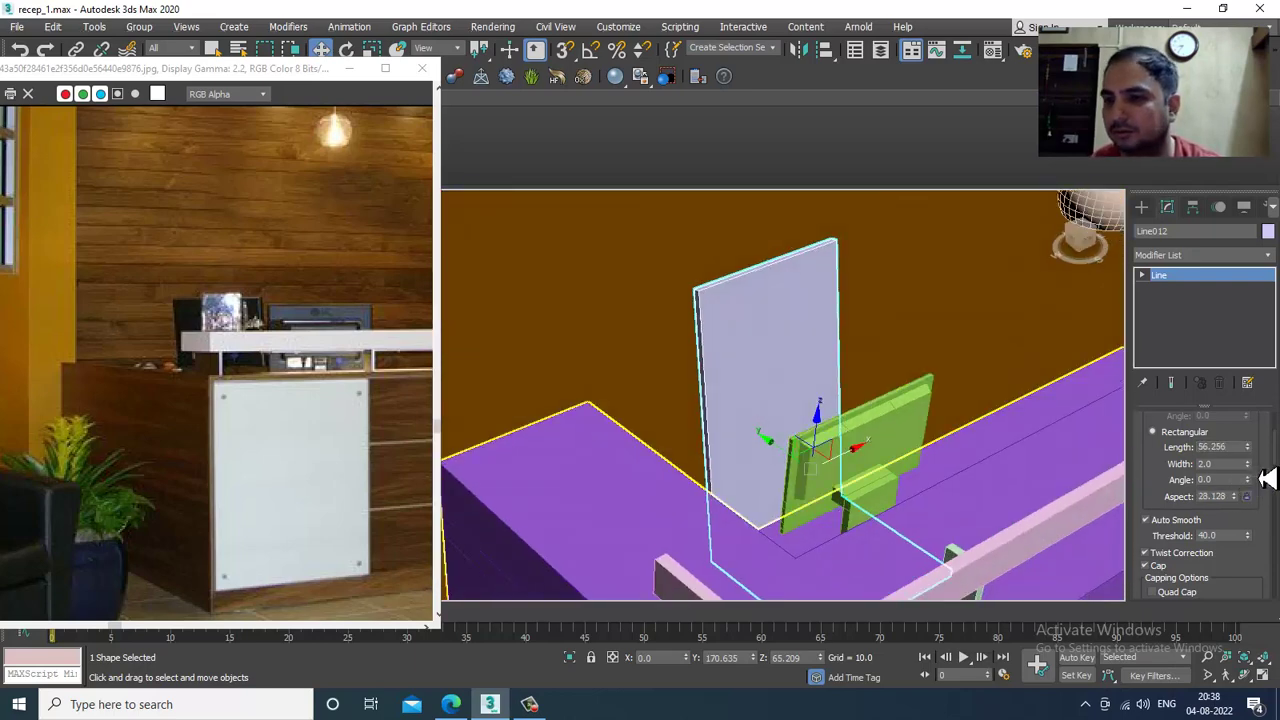
# Increase the width of the chair line's rectangular cross-section to about 5.3.
pyautogui.moveTo(1247, 447); pyautogui.dragTo(1240, 383)
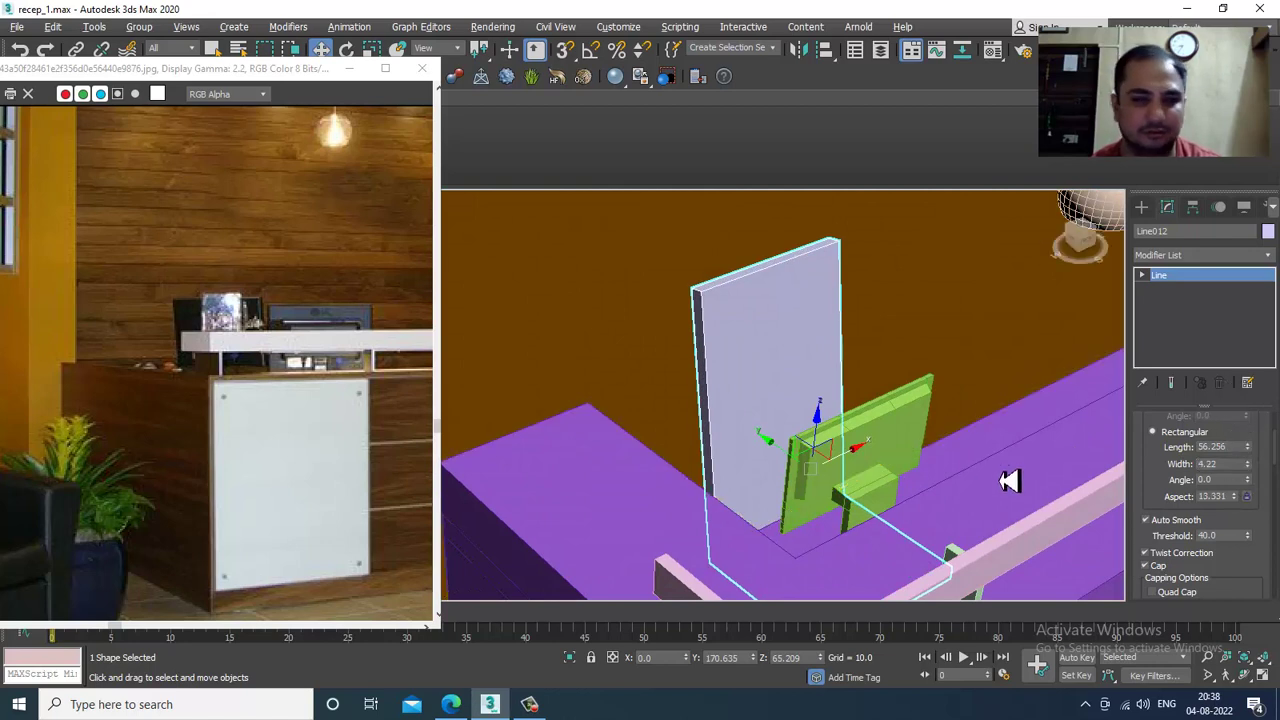
pyautogui.moveTo(1008, 480); pyautogui.dragTo(1044, 480, button='middle')
pyautogui.moveTo(1256, 476); pyautogui.dragTo(1251, 449)
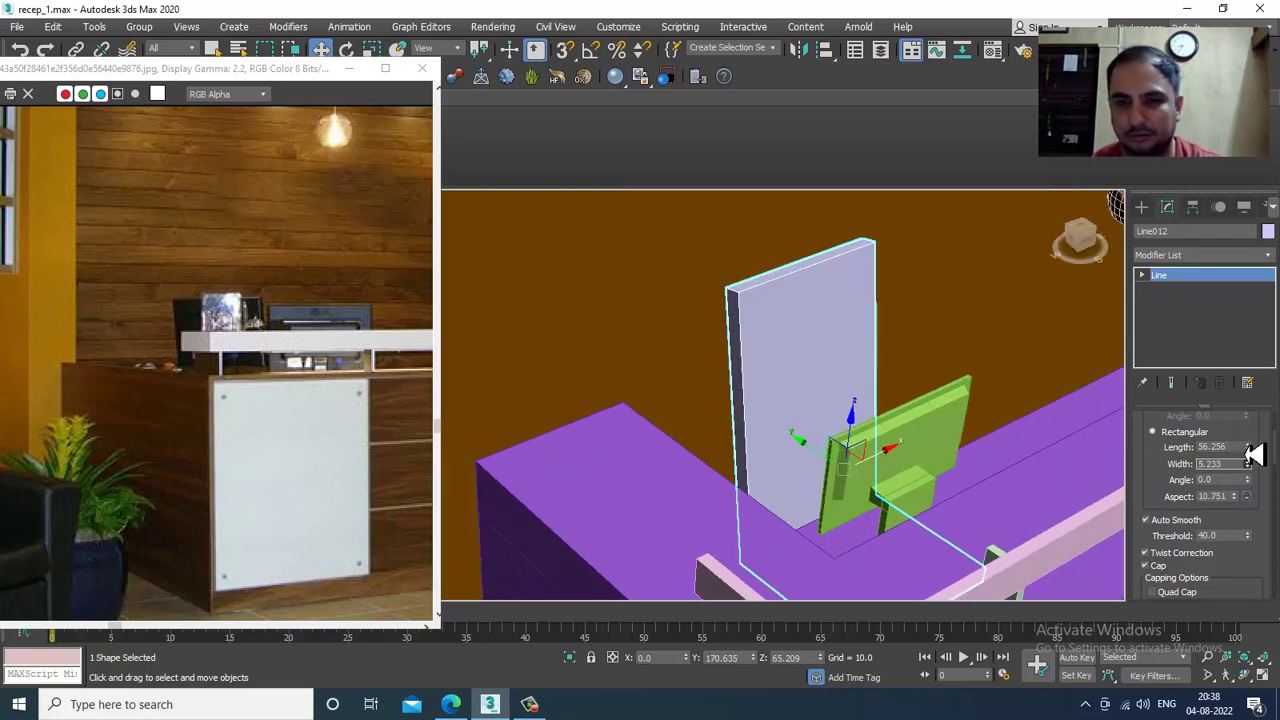
# Convert the chair shape to an Editable Poly and isolate it.
pyautogui.rightClick(800, 266)
pyautogui.moveTo(880, 433)
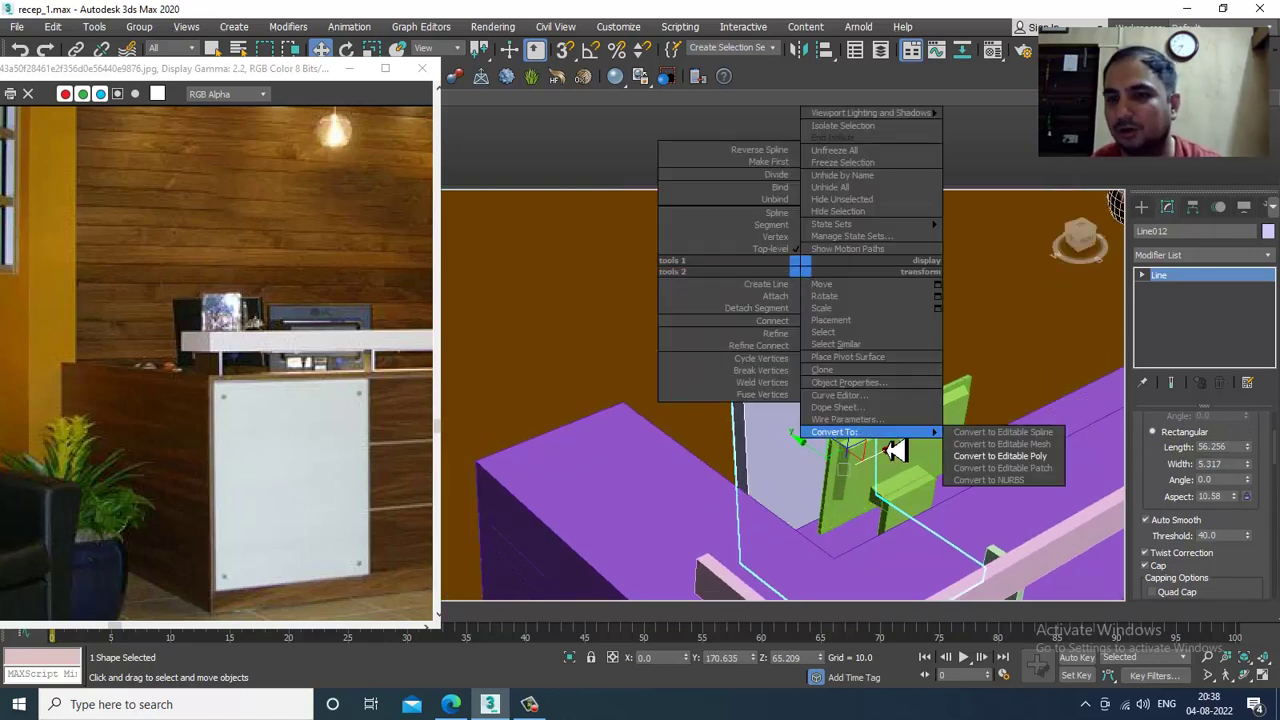
pyautogui.click(1030, 457)
pyautogui.press('z')
pyautogui.moveTo(791, 359); pyautogui.dragTo(847, 345, button='middle')
pyautogui.hotkey('alt', 'q')
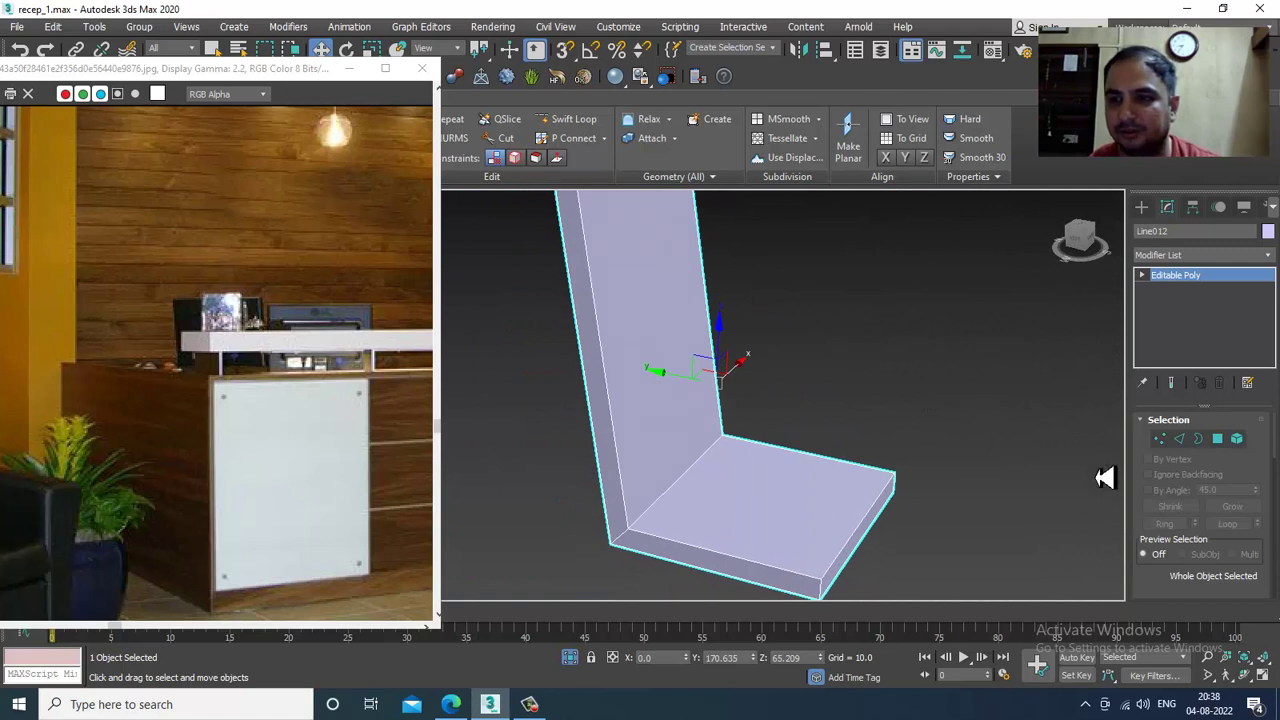
# Connect the ring of edges across the chair's thickness with one segment to add a loop along its sides.
pyautogui.click(1181, 441)
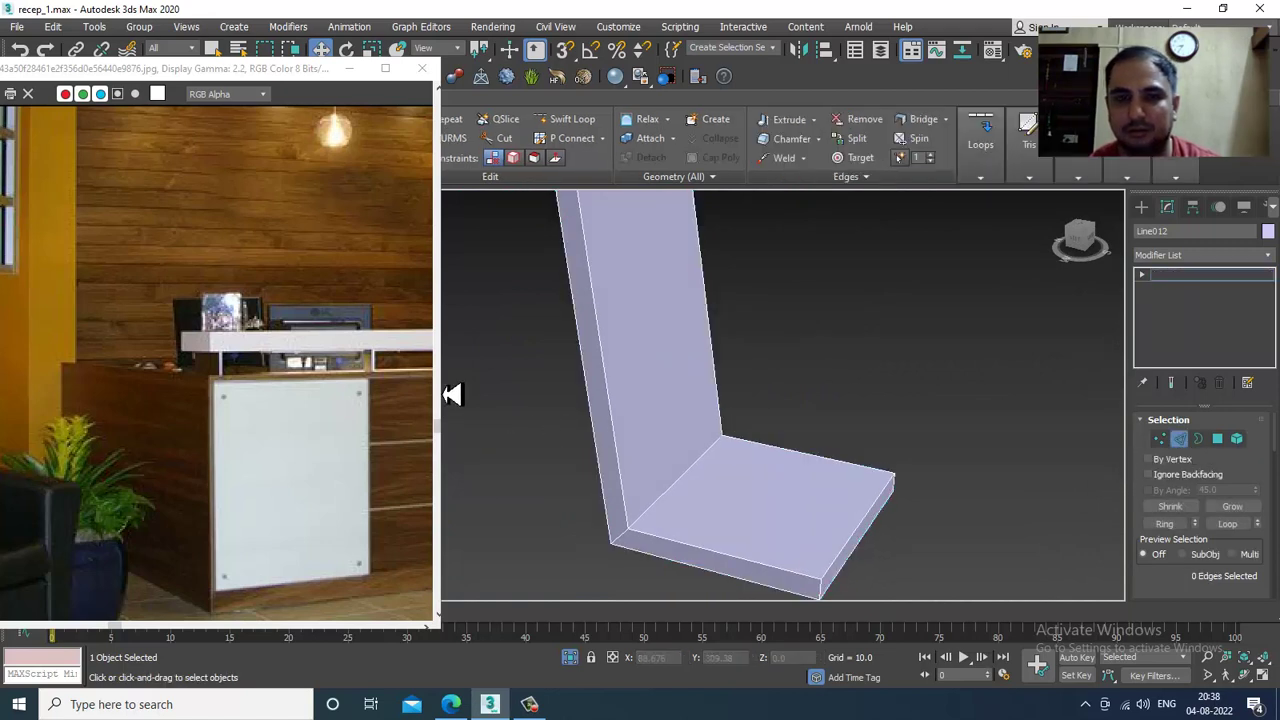
pyautogui.doubleClick(830, 600)
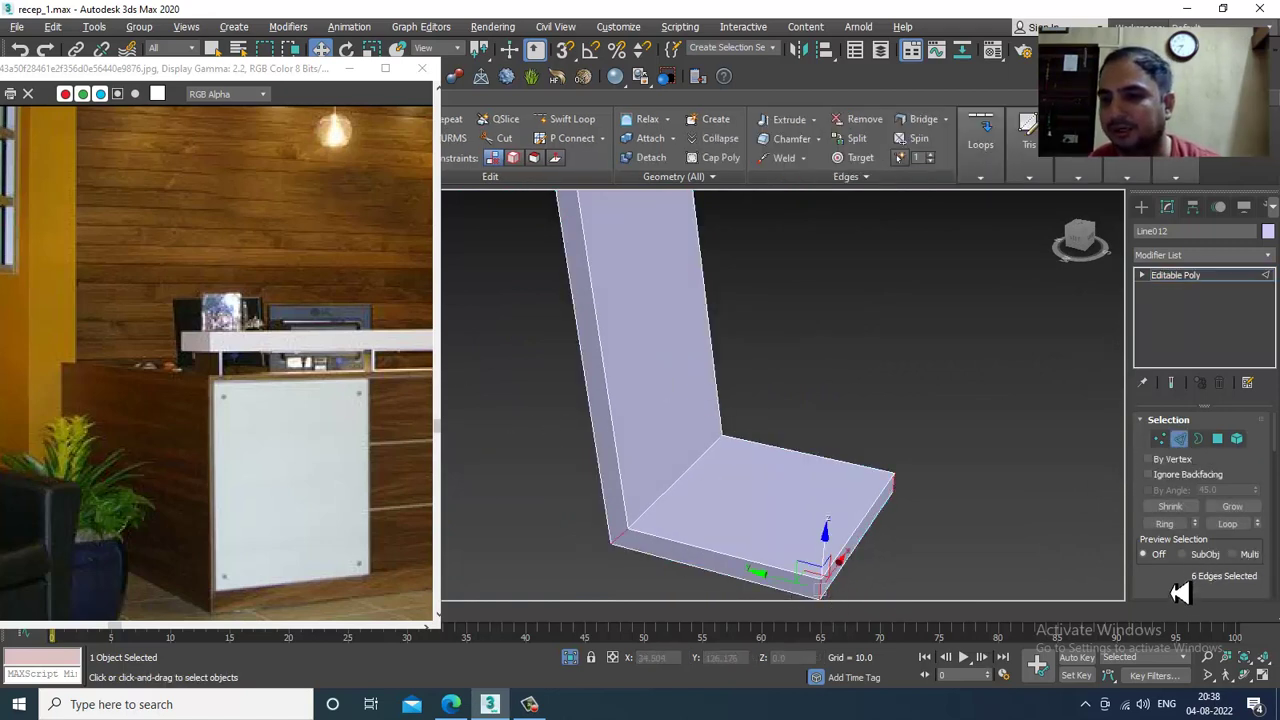
pyautogui.moveTo(1180, 597); pyautogui.dragTo(1195, 388)
pyautogui.click(1254, 521)
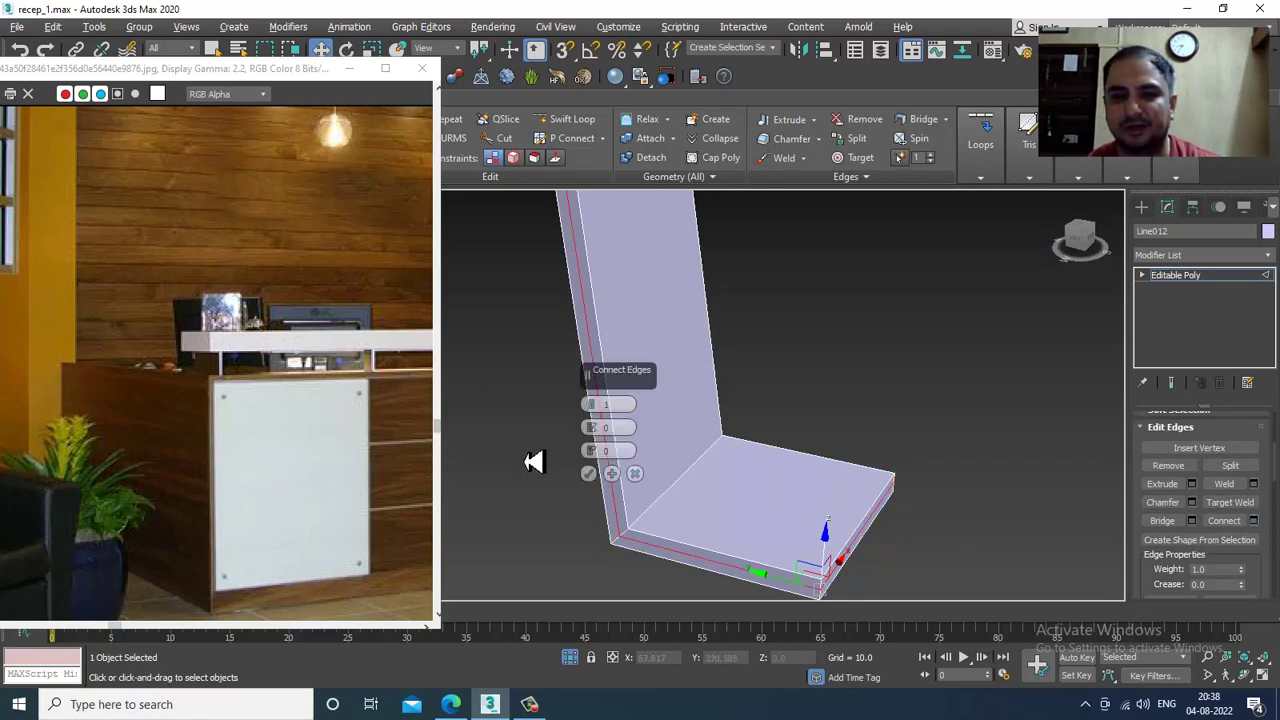
pyautogui.click(589, 474)
pyautogui.click(1205, 280)
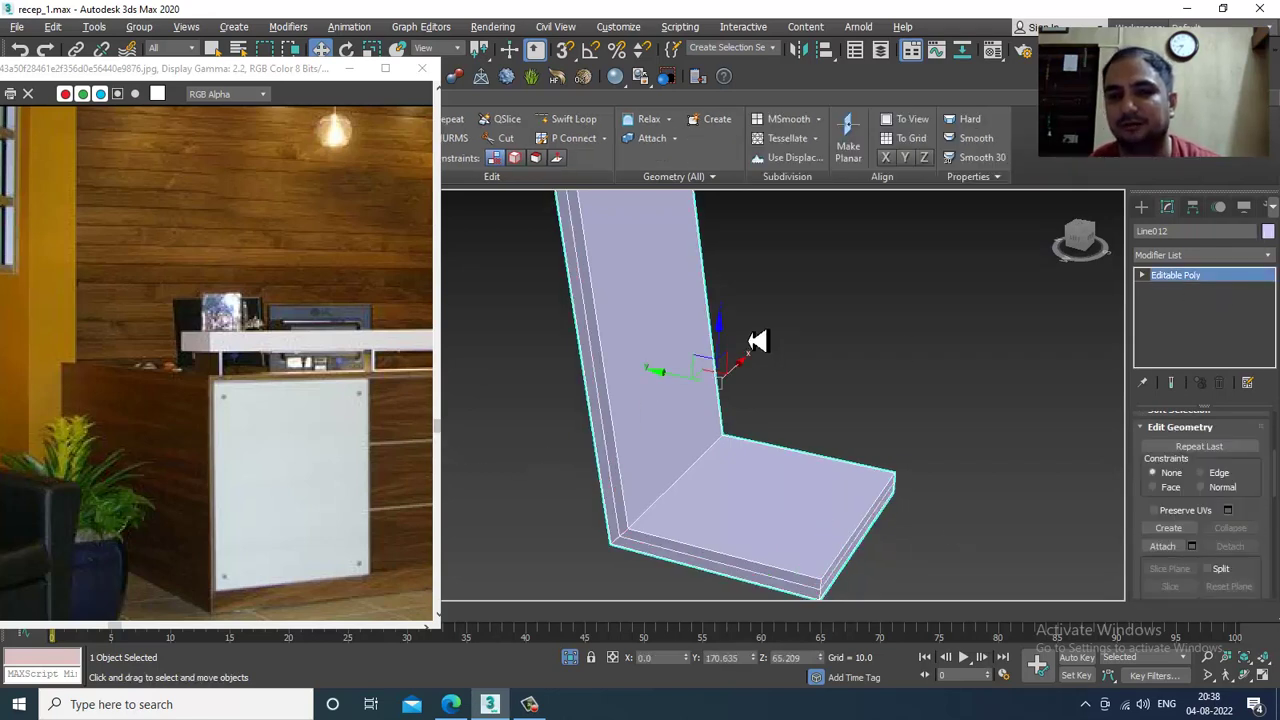
# Connect the backrest's upright edges with 13 segments to divide it into horizontal strips.
pyautogui.scroll(-2, 766, 420)
pyautogui.keyDown('alt'); pyautogui.moveTo(766, 420); pyautogui.dragTo(729, 394, button='middle'); pyautogui.keyUp('alt')
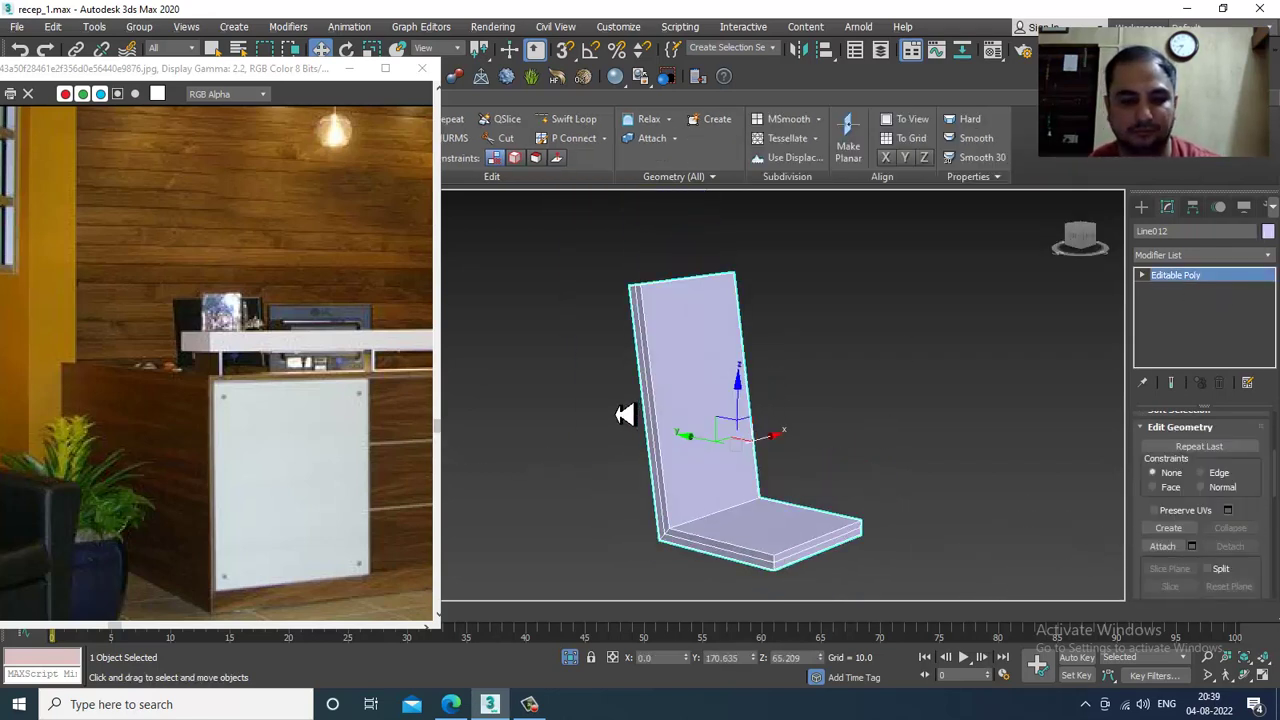
pyautogui.press('2')
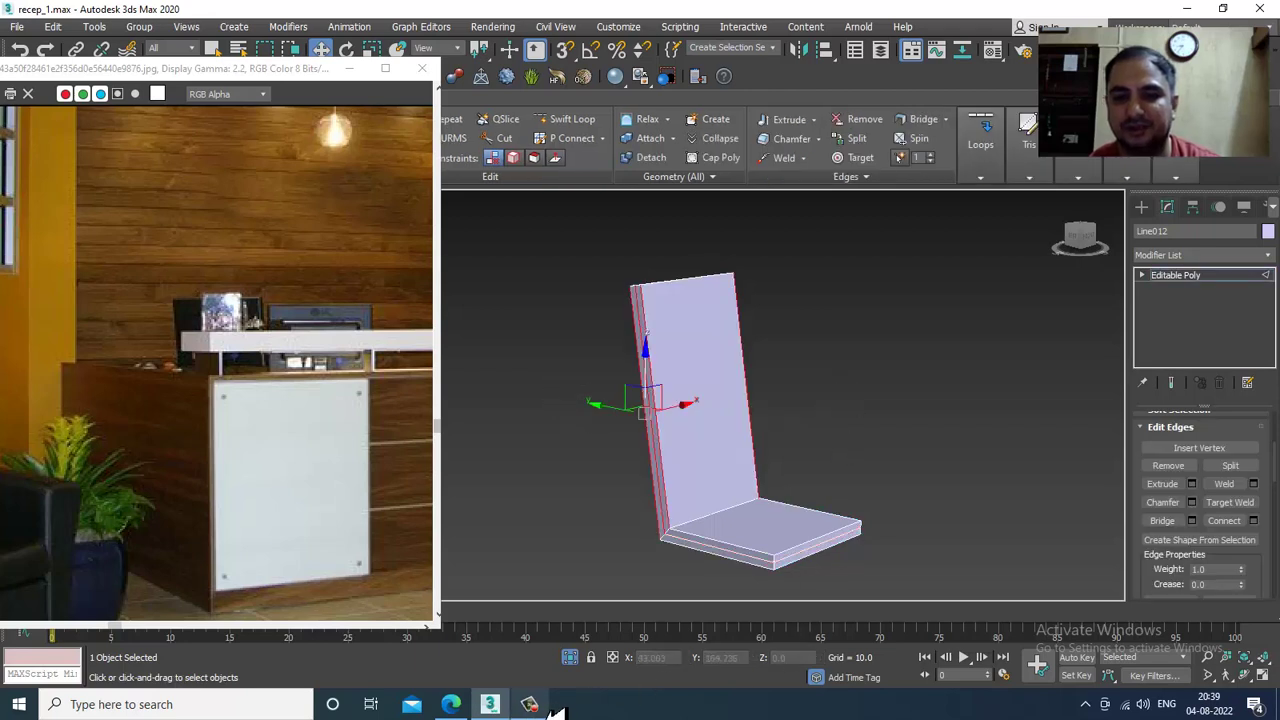
pyautogui.click(545, 707)
pyautogui.click(541, 705)
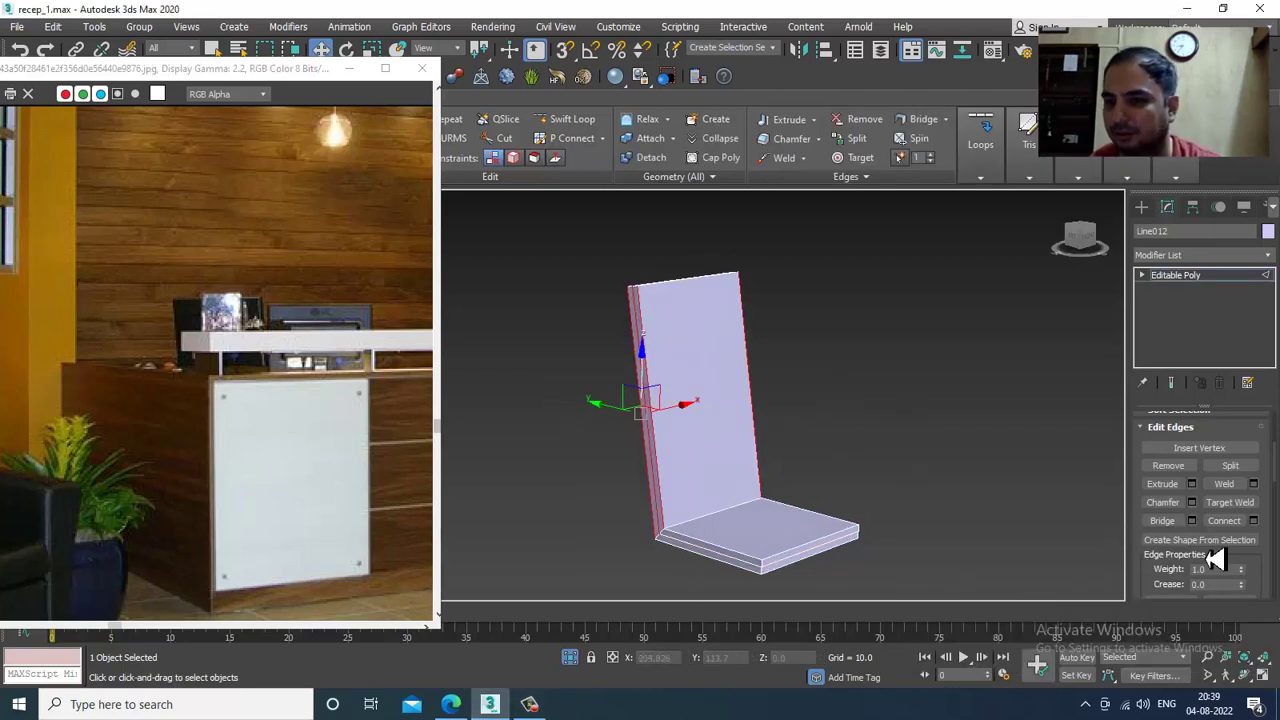
pyautogui.click(1253, 521)
pyautogui.moveTo(597, 413)
pyautogui.mouseDown()
pyautogui.moveTo(592, 376)
pyautogui.moveTo(597, 400)
pyautogui.mouseUp()
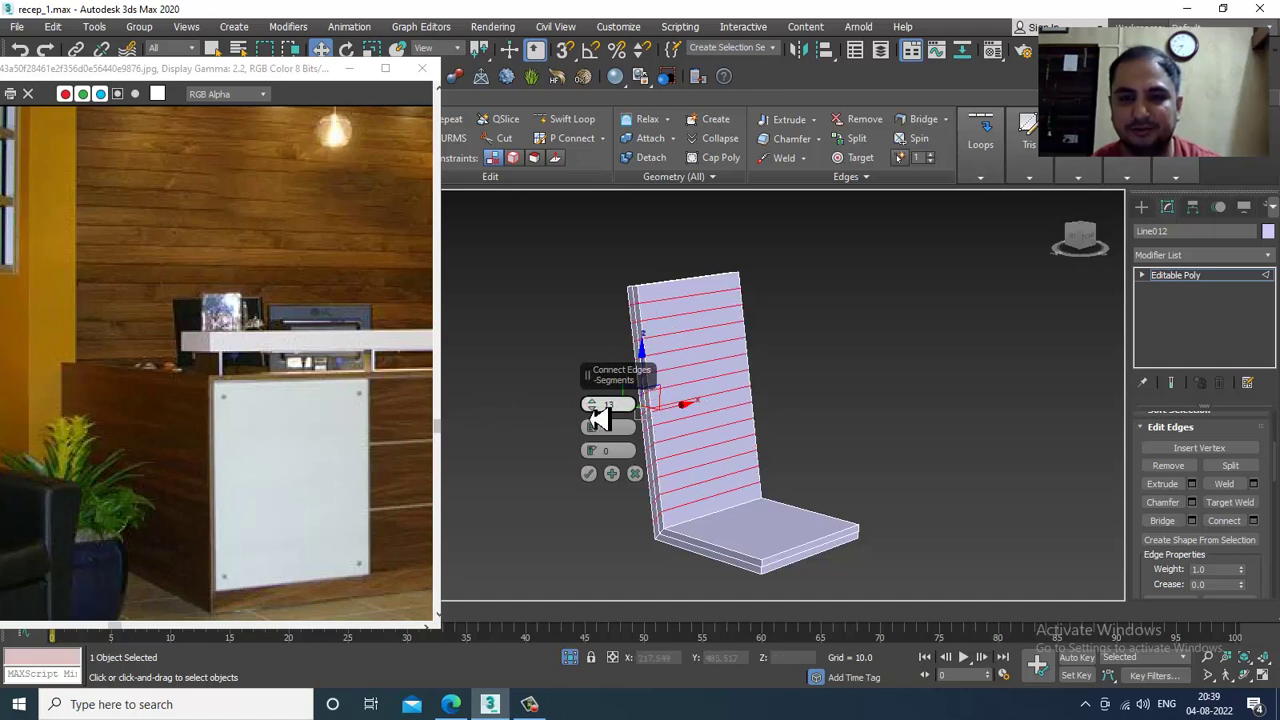
pyautogui.click(590, 475)
# Bevel alternating horizontal strips on the front of the chair's backrest into raised ribs.
pyautogui.scroll(5, 720, 343)
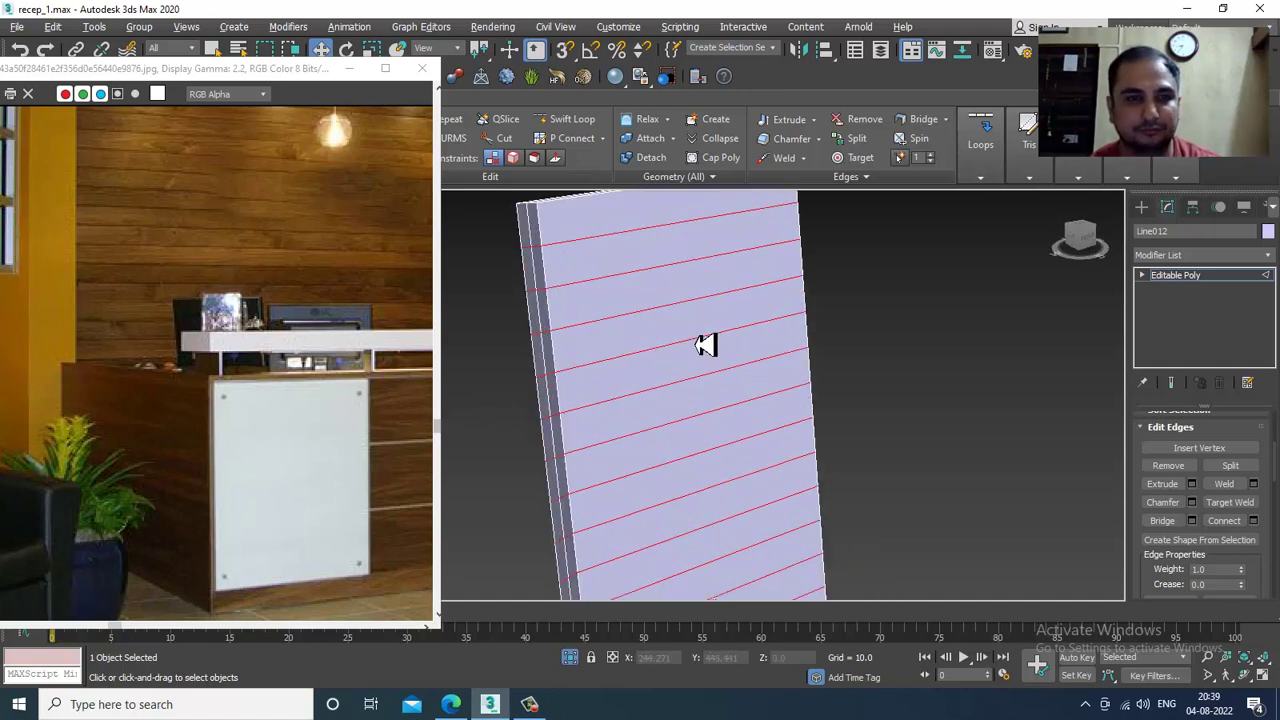
pyautogui.scroll(2, 712, 341)
pyautogui.press('4')
pyautogui.click(607, 262)
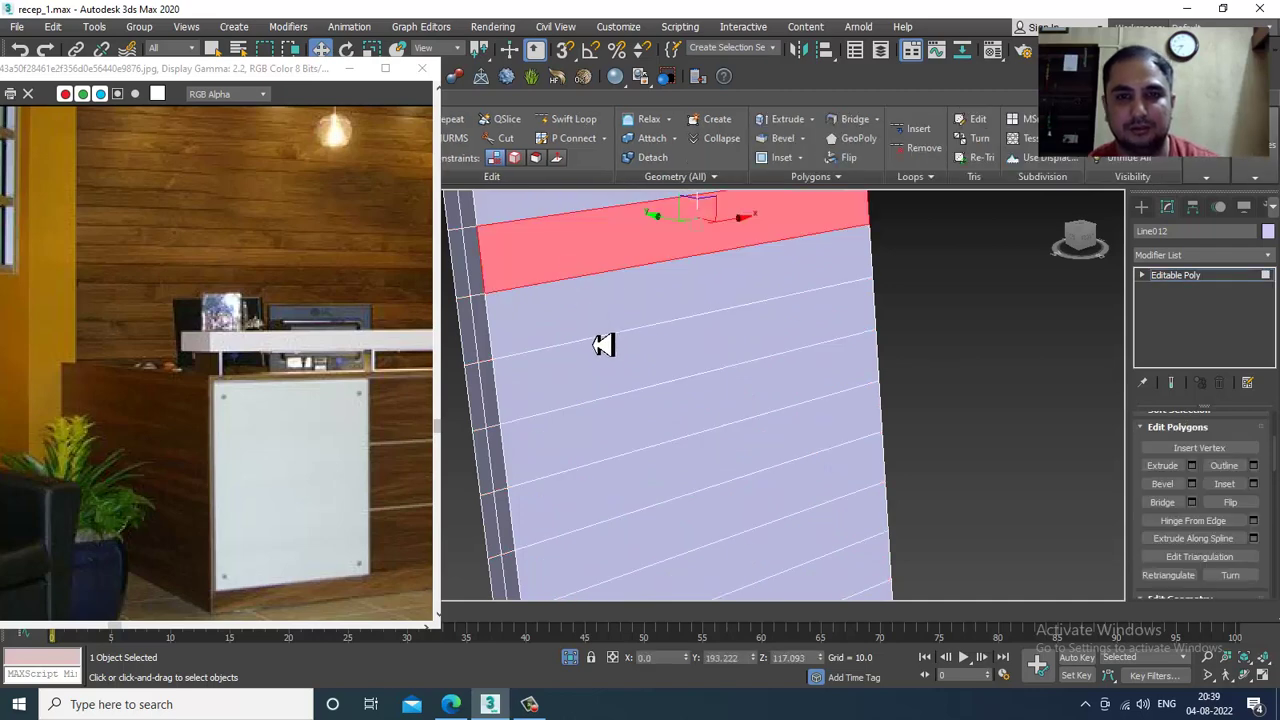
pyautogui.keyDown('ctrl'); pyautogui.click(603, 379); pyautogui.keyUp('ctrl')
pyautogui.keyDown('ctrl'); pyautogui.click(686, 481); pyautogui.keyUp('ctrl')
pyautogui.scroll(-2, 688, 483)
pyautogui.keyDown('ctrl'); pyautogui.click(682, 466); pyautogui.keyUp('ctrl')
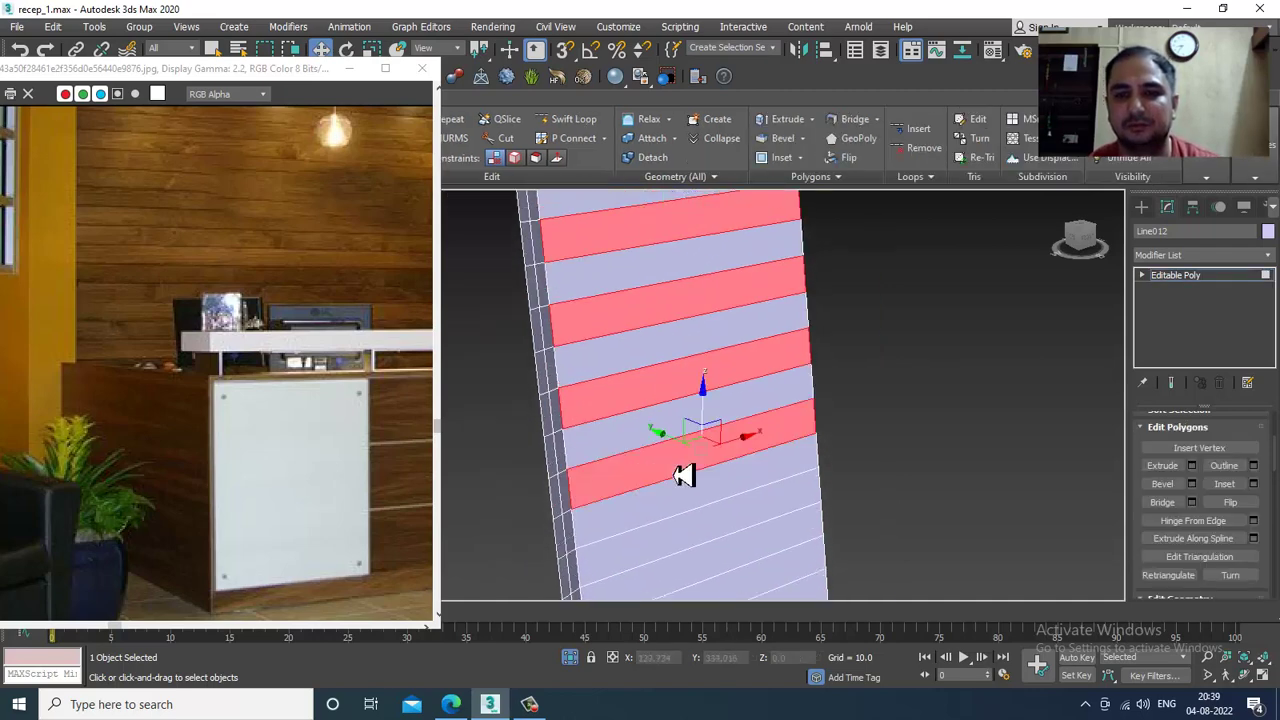
pyautogui.moveTo(685, 474); pyautogui.dragTo(667, 391, button='middle')
pyautogui.scroll(-2, 705, 480)
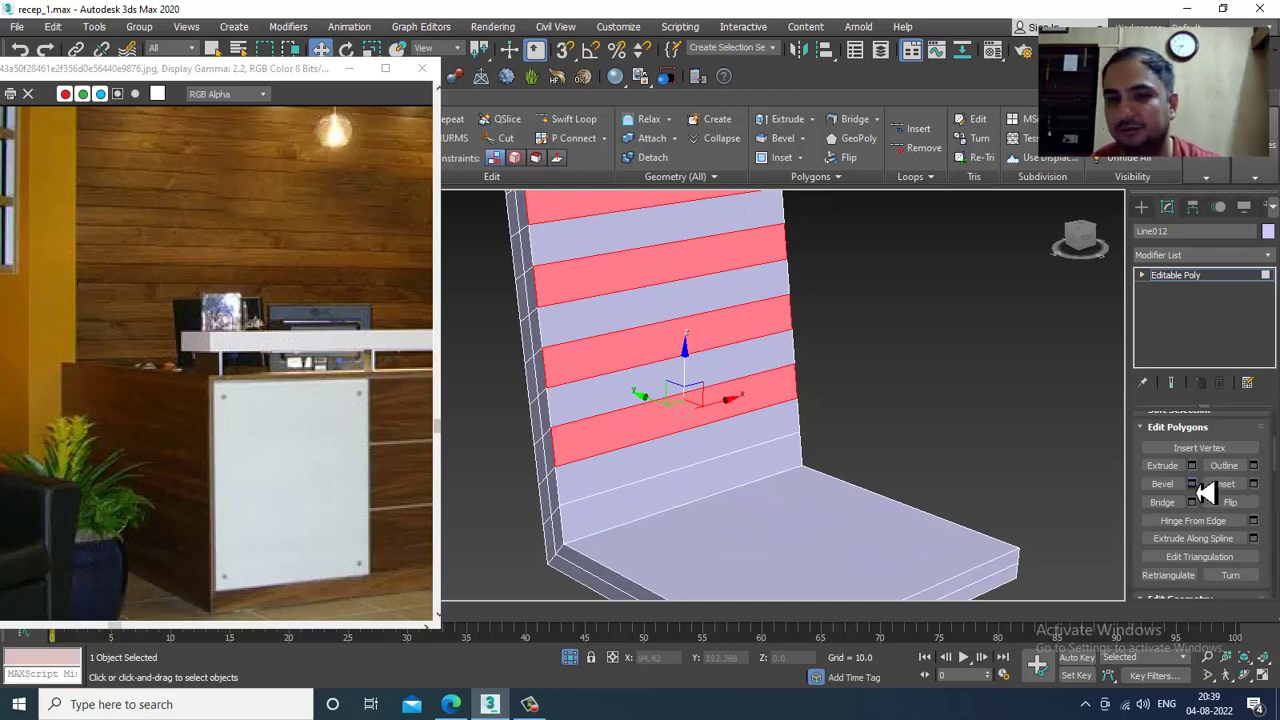
pyautogui.click(1192, 484)
pyautogui.moveTo(603, 437); pyautogui.dragTo(615, 500)
pyautogui.click(589, 474)
# Connect all the crosswise edges of the chair with 8 segments, dividing the backrest and seat lengthwise.
pyautogui.press('f')
pyautogui.hotkey('ctrl', 'a')
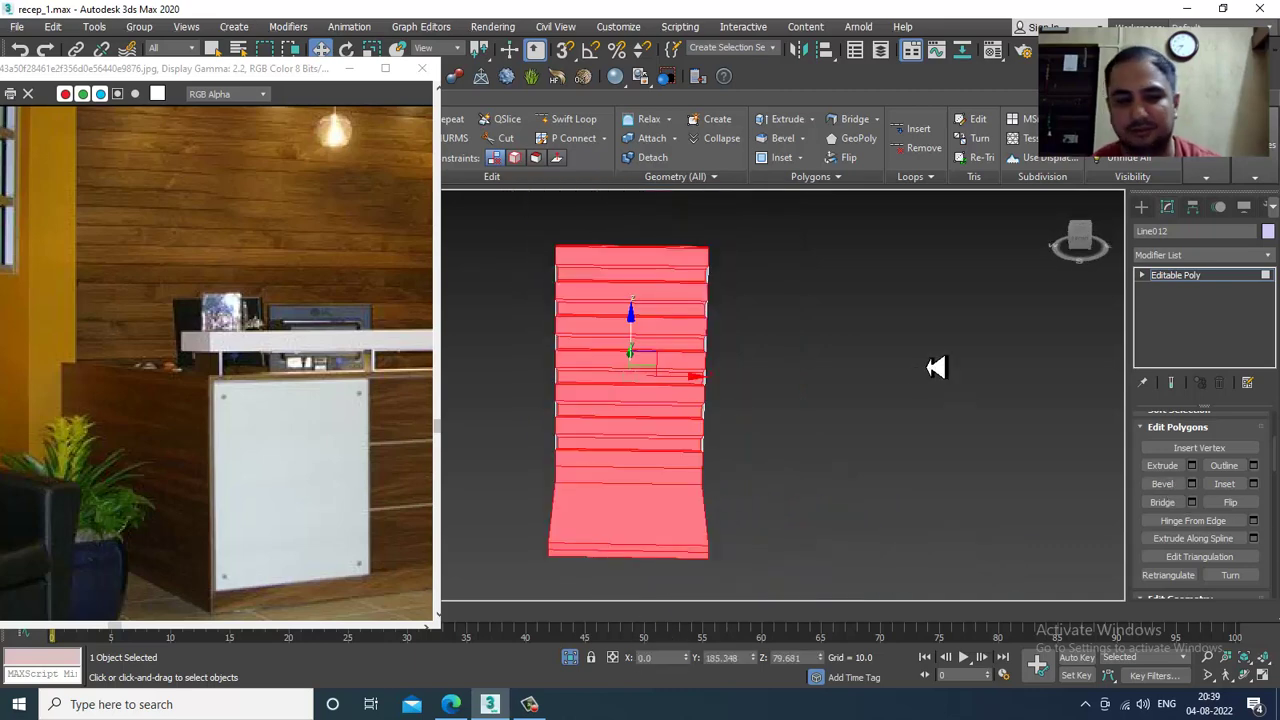
pyautogui.press('2')
pyautogui.moveTo(656, 601); pyautogui.dragTo(658, 604)
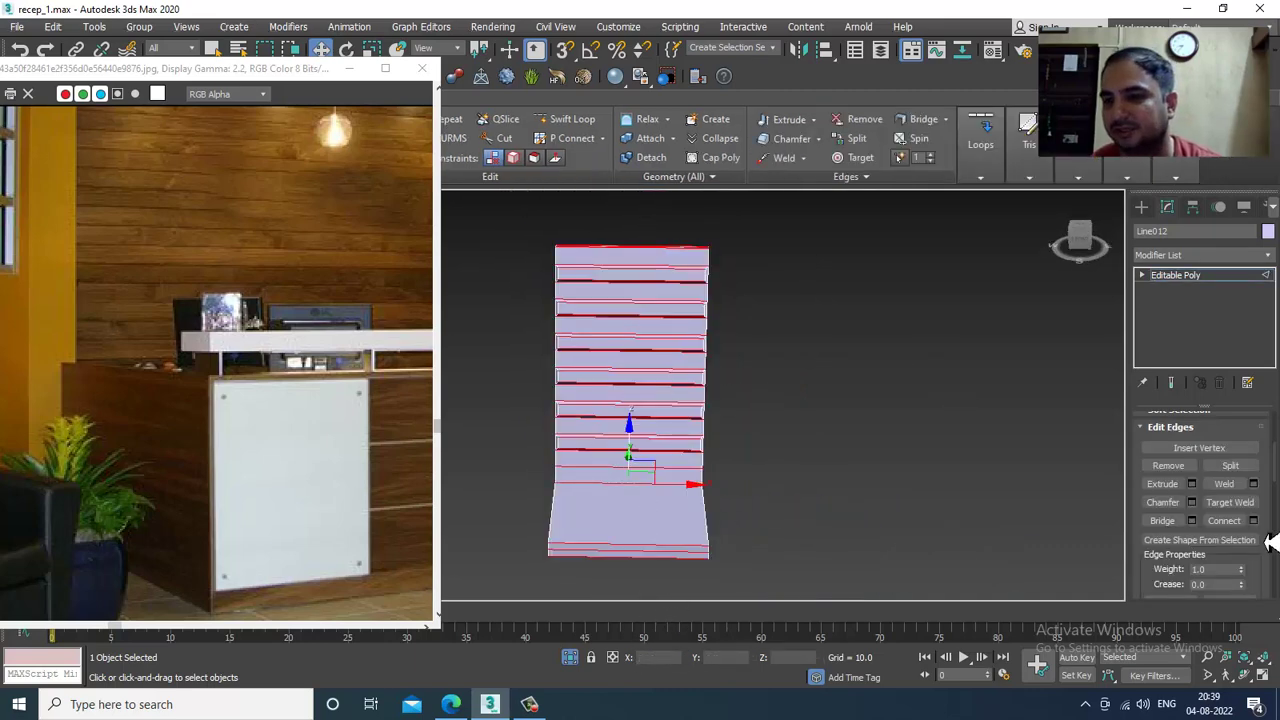
pyautogui.click(1254, 521)
pyautogui.moveTo(593, 409); pyautogui.dragTo(600, 426)
pyautogui.rightClick(823, 311)
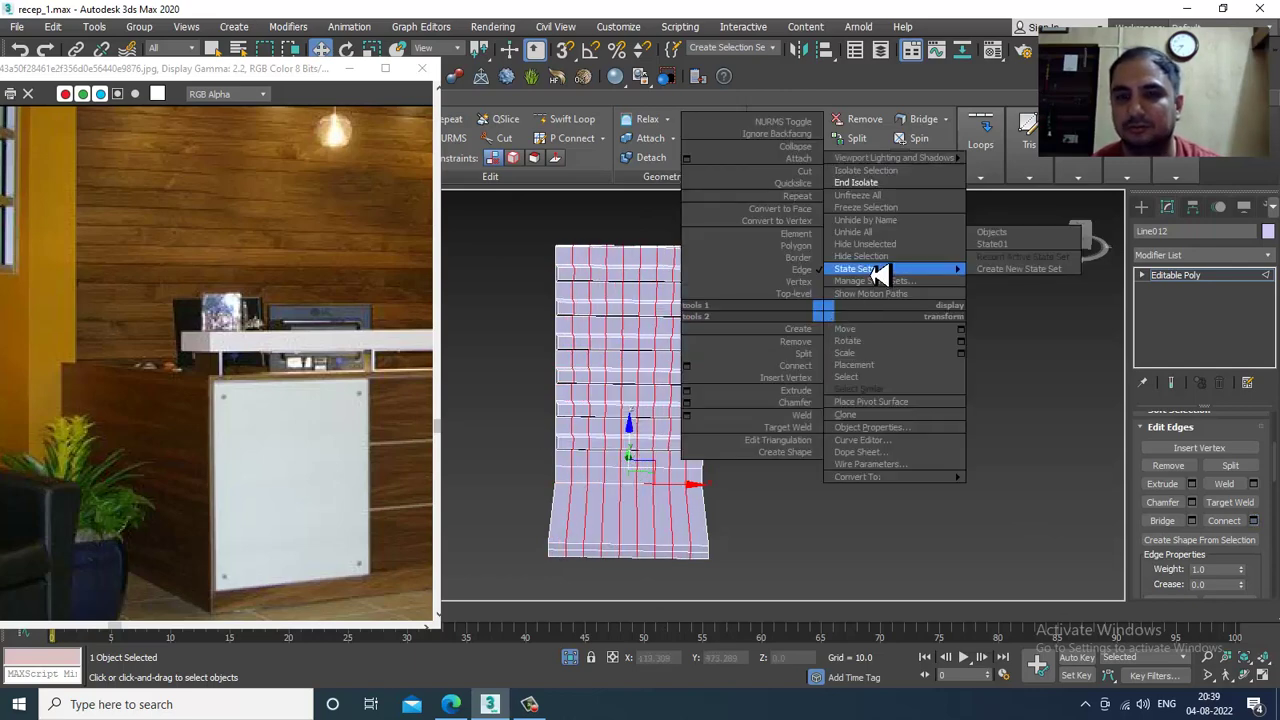
pyautogui.click(867, 528)
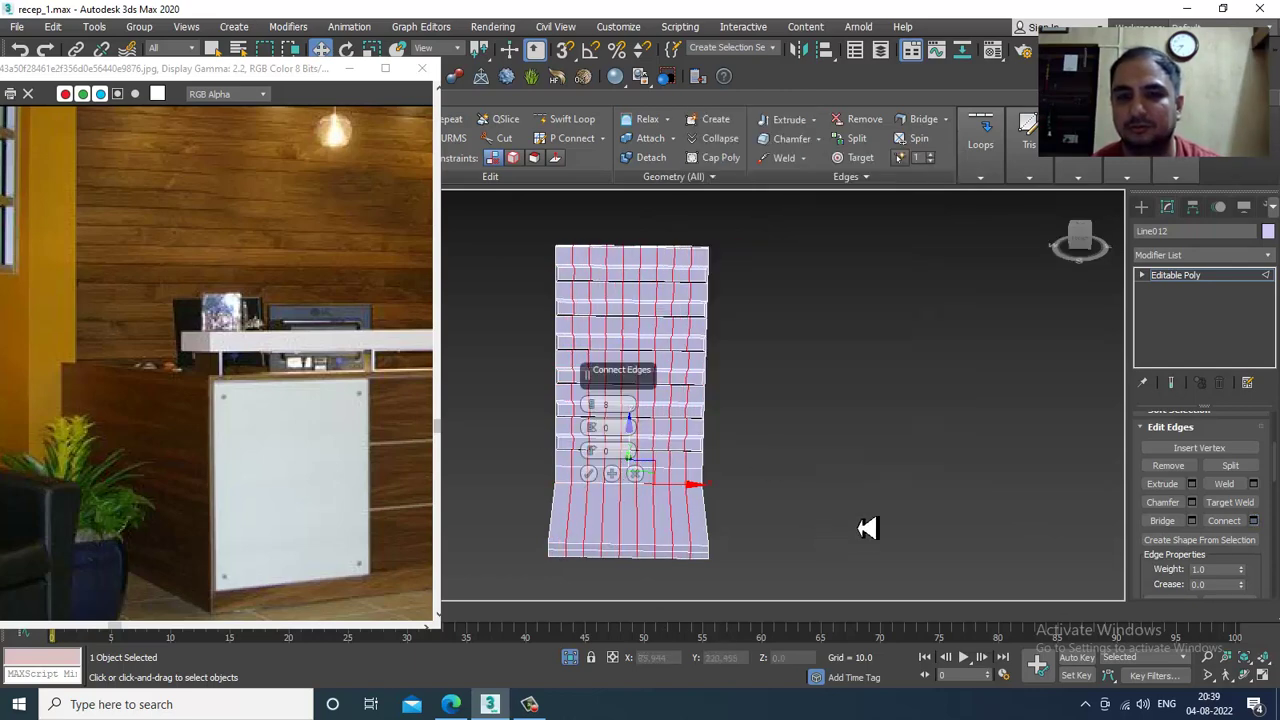
pyautogui.click(603, 476)
# End the chair's isolation and apply a TurboSmooth modifier to it.
pyautogui.rightClick(905, 319)
pyautogui.click(965, 191)
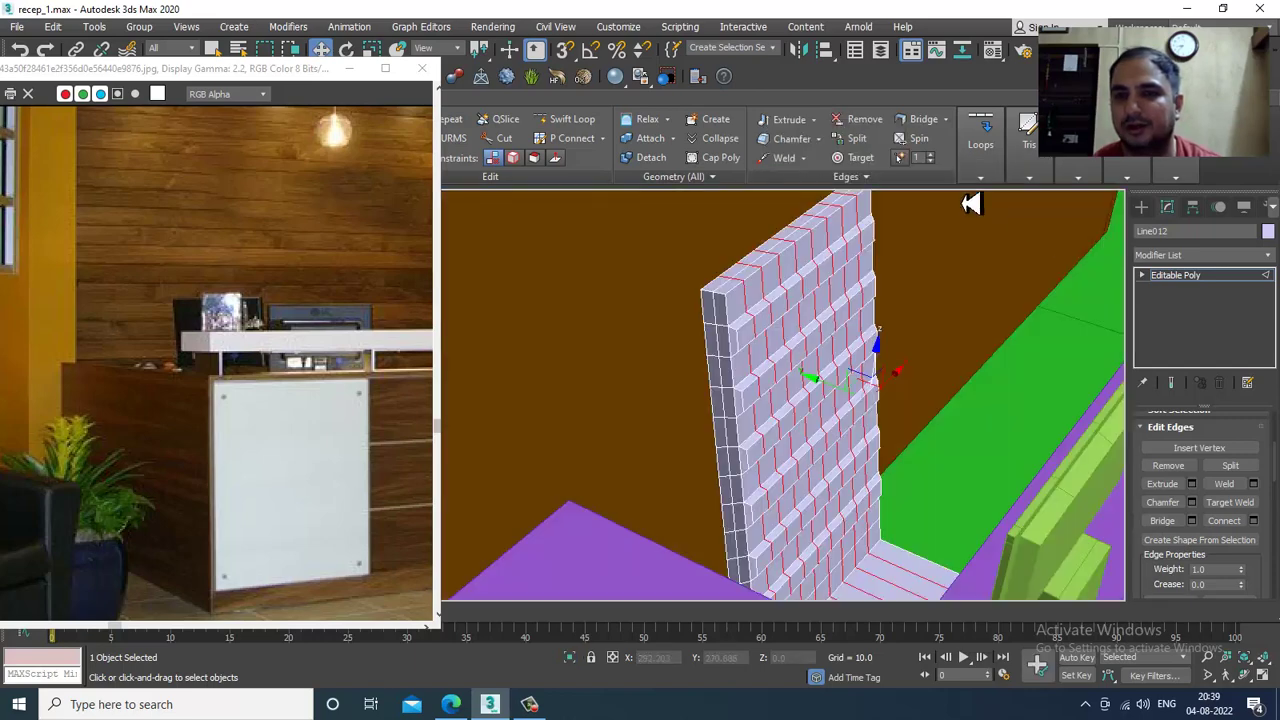
pyautogui.click(1200, 278)
pyautogui.click(1200, 257)
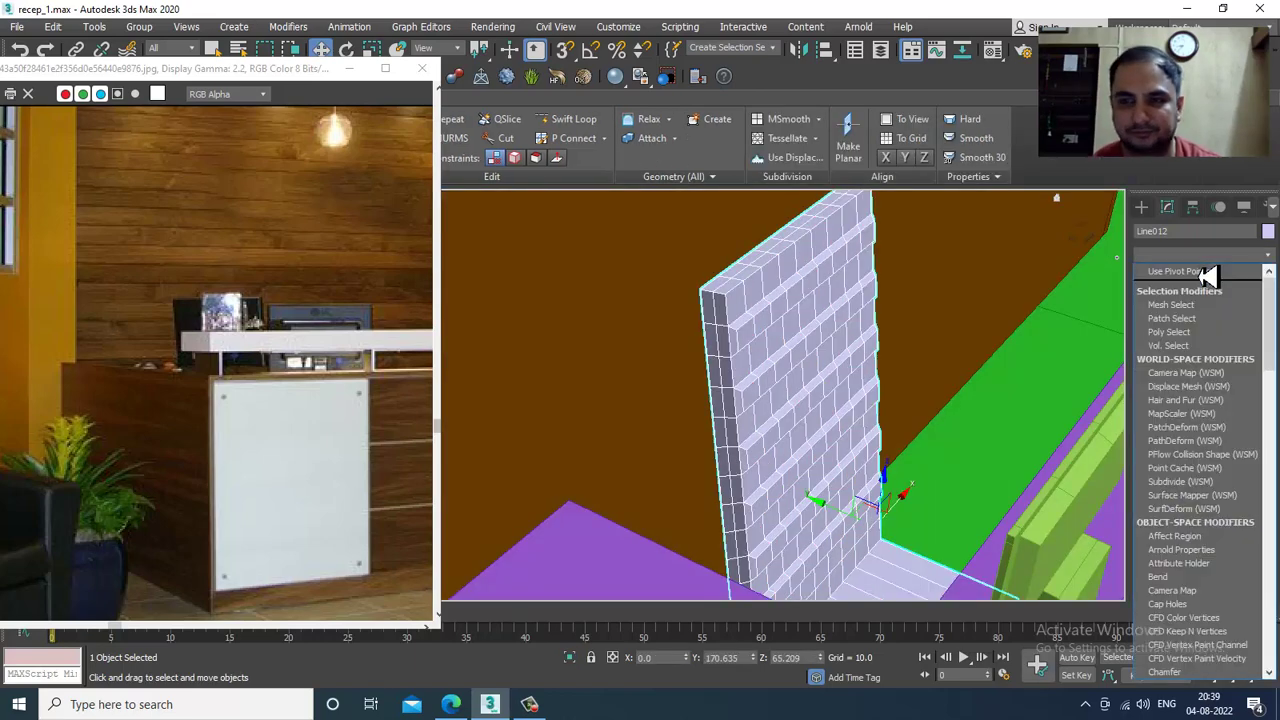
pyautogui.write('tu')
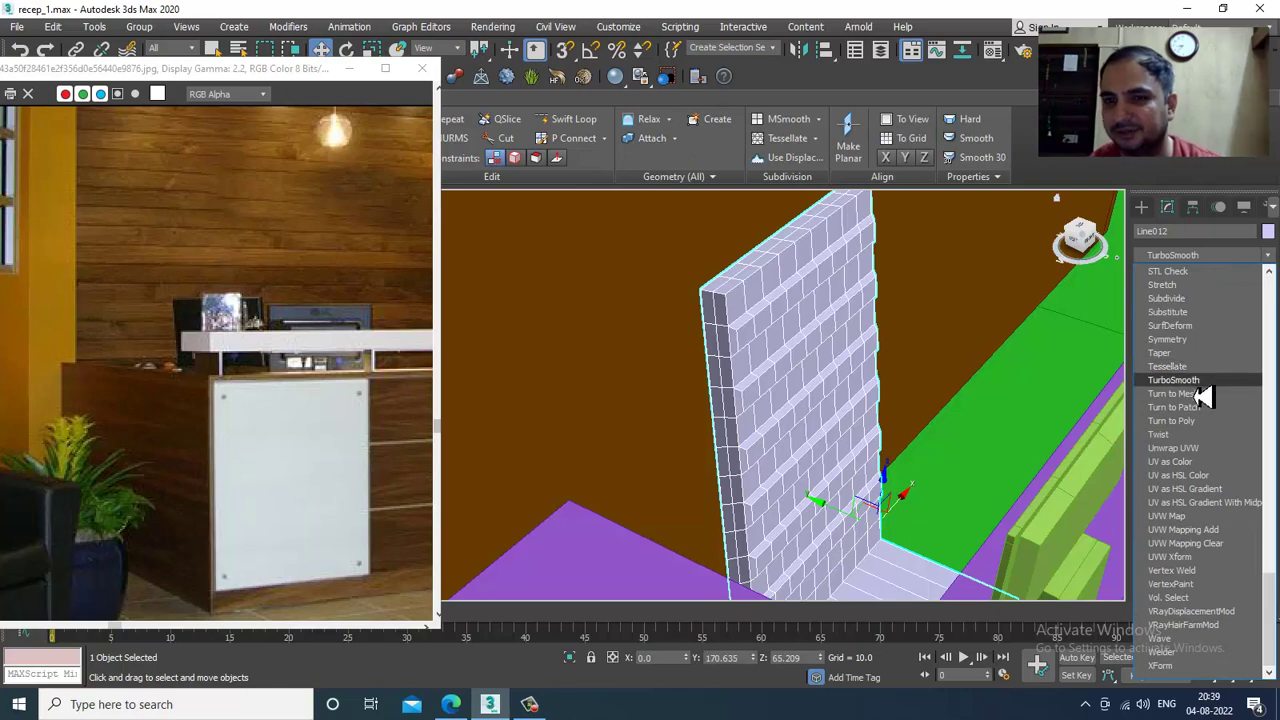
pyautogui.click(1175, 380)
pyautogui.keyDown('alt'); pyautogui.moveTo(708, 394); pyautogui.dragTo(775, 403, button='middle'); pyautogui.keyUp('alt')
pyautogui.scroll(3, 749, 406)
pyautogui.scroll(-5, 749, 389)
pyautogui.scroll(-2, 750, 385)
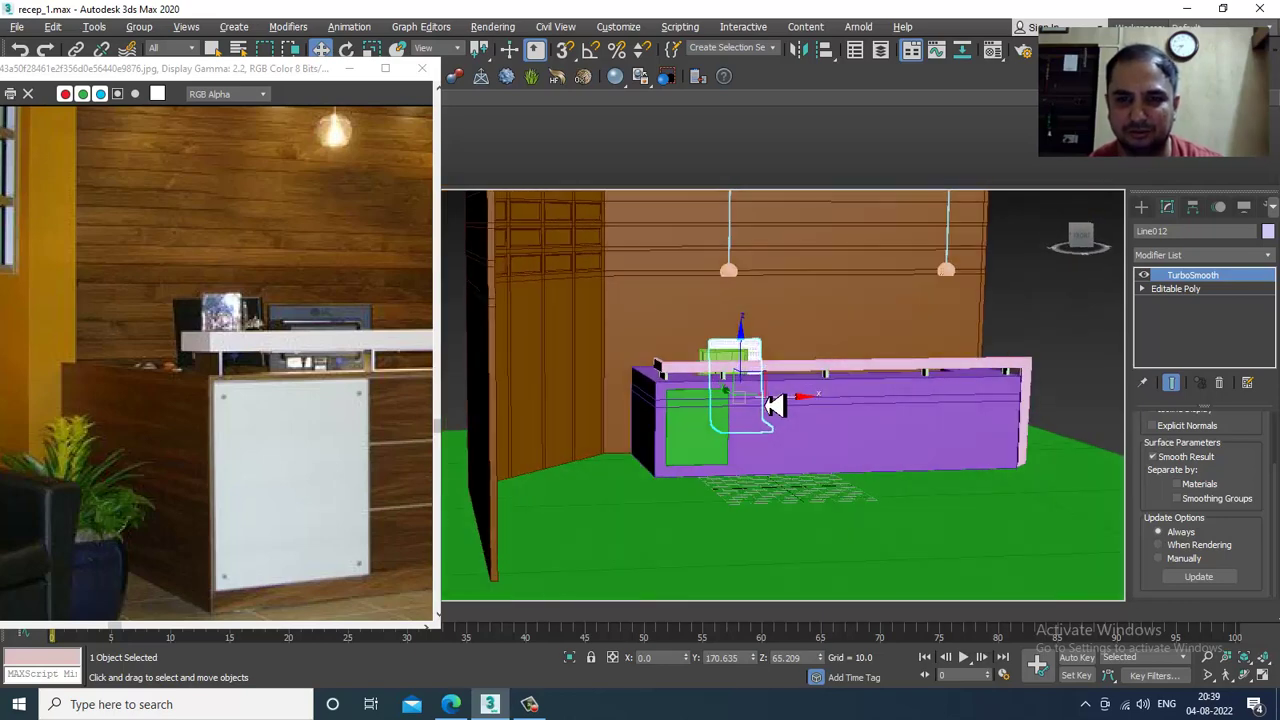
# Lower the chair behind the desk to about Z 60.
pyautogui.scroll(5, 775, 418)
pyautogui.press('e')
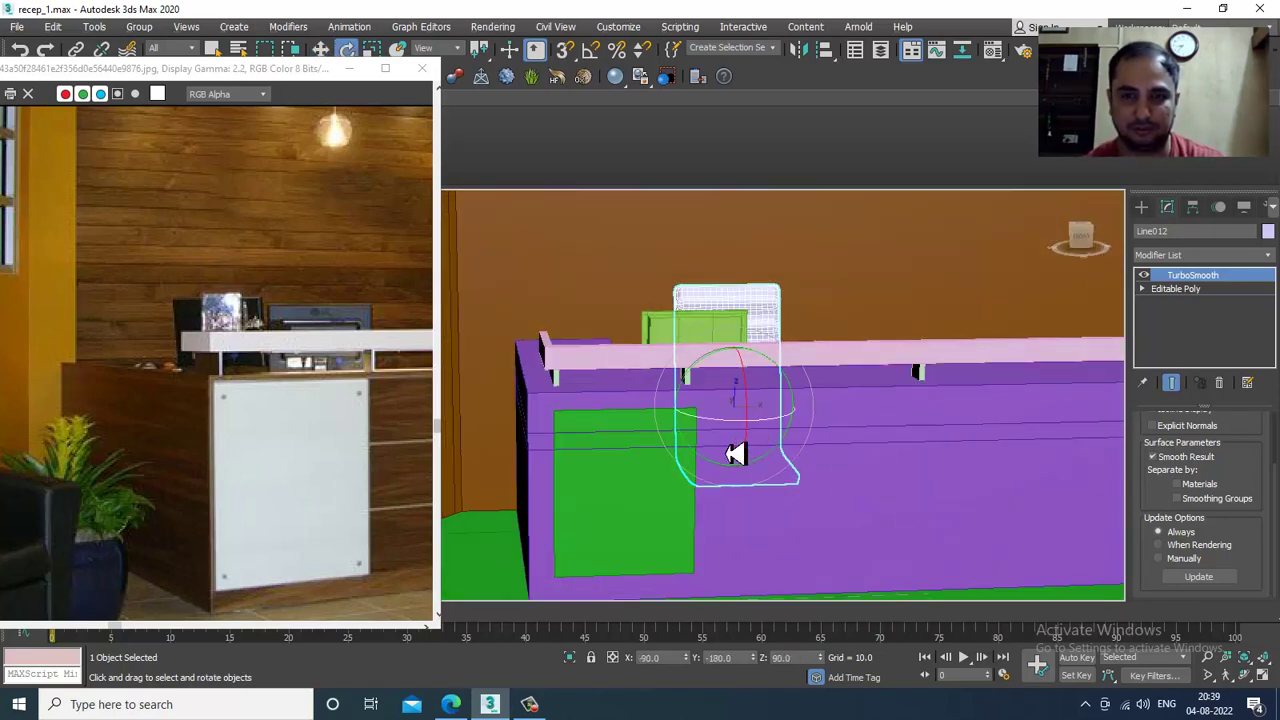
pyautogui.press('w')
pyautogui.moveTo(775, 420)
pyautogui.keyDown('alt'); pyautogui.mouseDown(button='middle')
pyautogui.moveTo(788, 388)
pyautogui.moveTo(735, 400)
pyautogui.moveTo(940, 377)
pyautogui.moveTo(862, 388)
pyautogui.moveTo(708, 379)
pyautogui.moveTo(837, 357)
pyautogui.moveTo(714, 337)
pyautogui.moveTo(680, 347)
pyautogui.moveTo(680, 443)
pyautogui.moveTo(731, 506)
pyautogui.moveTo(789, 520)
pyautogui.moveTo(847, 496)
pyautogui.moveTo(794, 446)
pyautogui.moveTo(729, 457)
pyautogui.moveTo(820, 449)
pyautogui.moveTo(788, 445)
pyautogui.moveTo(886, 477)
pyautogui.moveTo(951, 471)
pyautogui.moveTo(851, 466)
pyautogui.moveTo(866, 468)
pyautogui.moveTo(826, 410)
pyautogui.moveTo(788, 389)
pyautogui.moveTo(780, 407)
pyautogui.moveTo(816, 402)
pyautogui.moveTo(808, 434)
pyautogui.moveTo(787, 420)
pyautogui.mouseUp(button='middle'); pyautogui.keyUp('alt')
pyautogui.click(797, 462)
pyautogui.click(765, 371)
pyautogui.press('r')
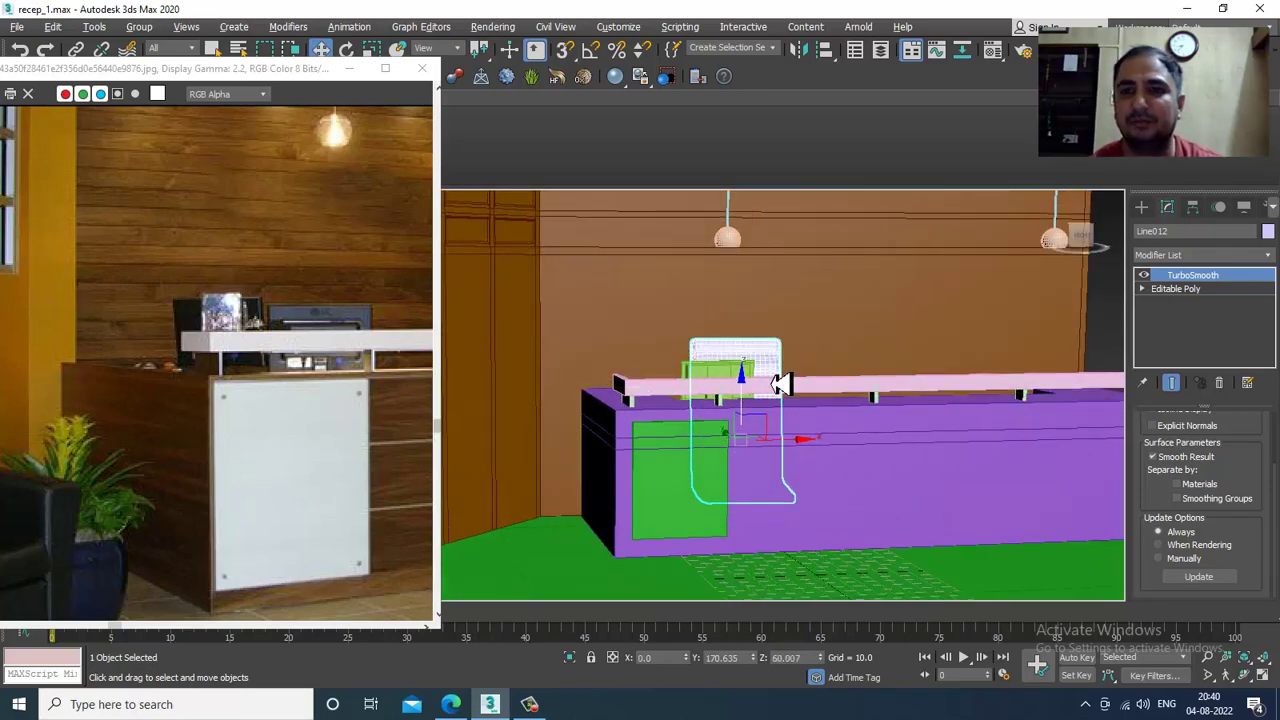
# Scale the chair down slightly and raise it behind the desk to about Z 72.
pyautogui.hotkey('alt', 'w')
pyautogui.rightClick(914, 286)
pyautogui.hotkey('alt', 'w')
pyautogui.scroll(-5, 712, 390)
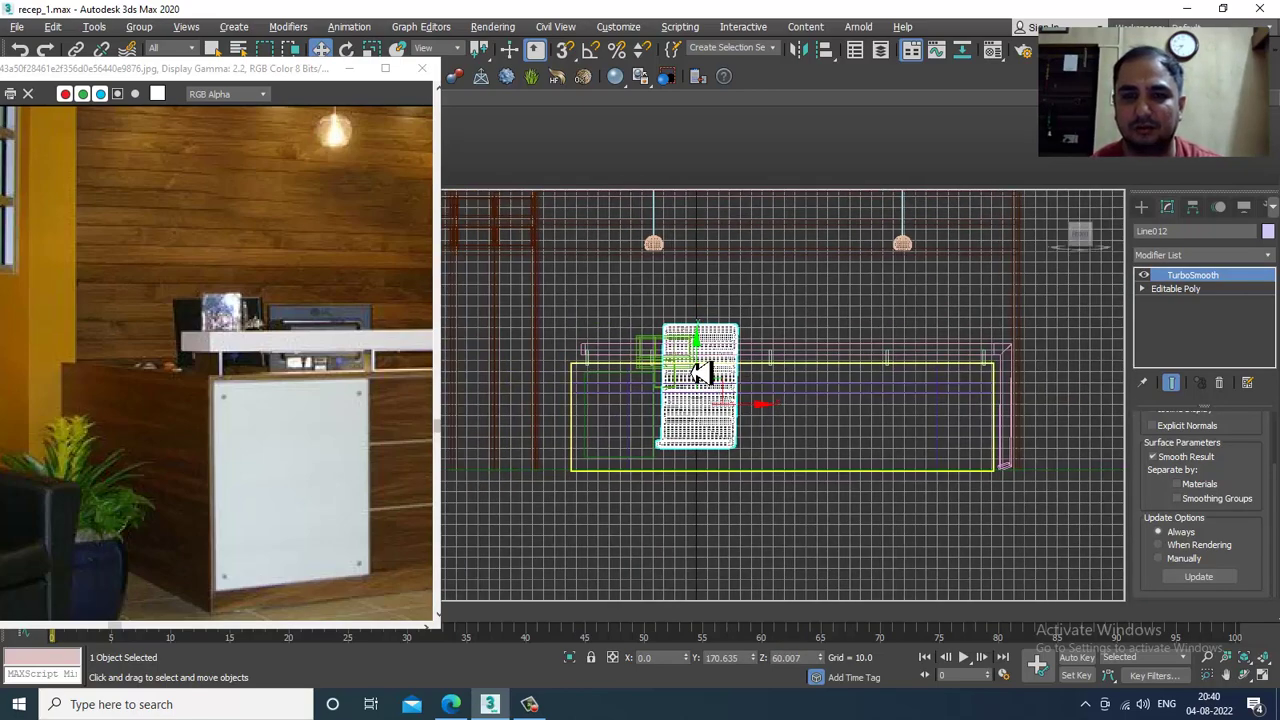
pyautogui.press('r')
pyautogui.press('w')
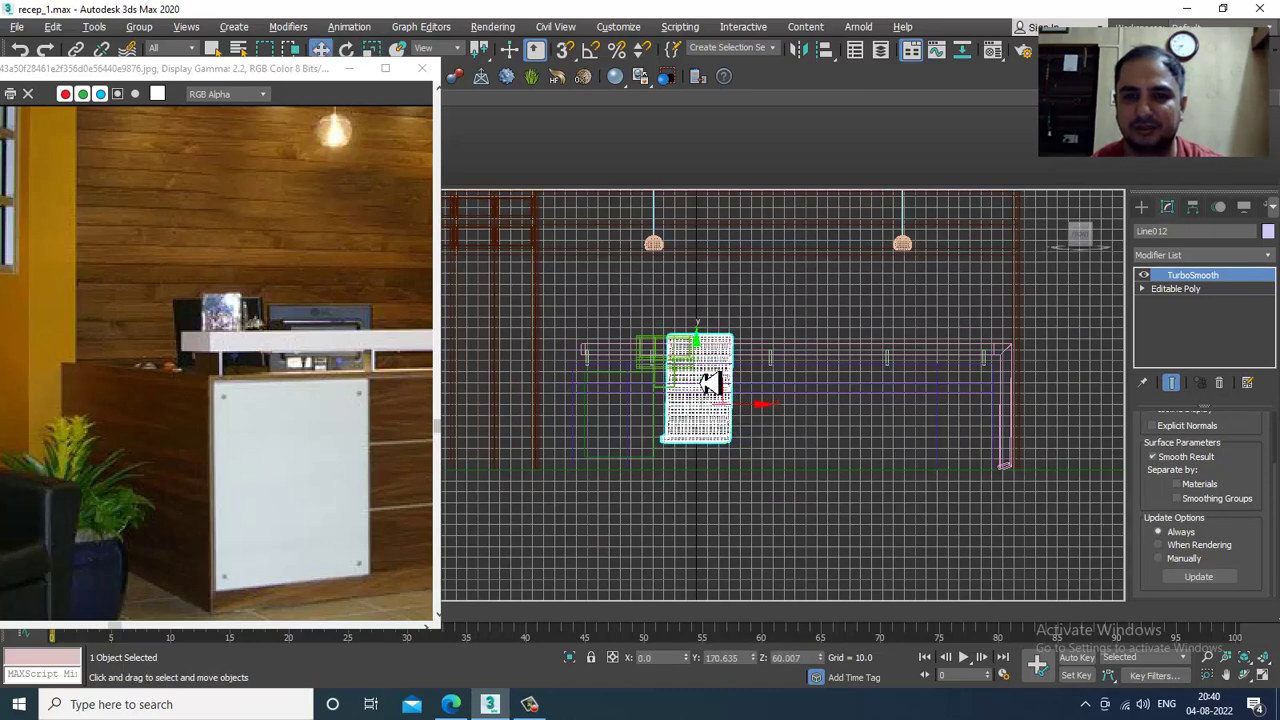
pyautogui.hotkey('alt', 'w')
pyautogui.hotkey('alt', 'w')
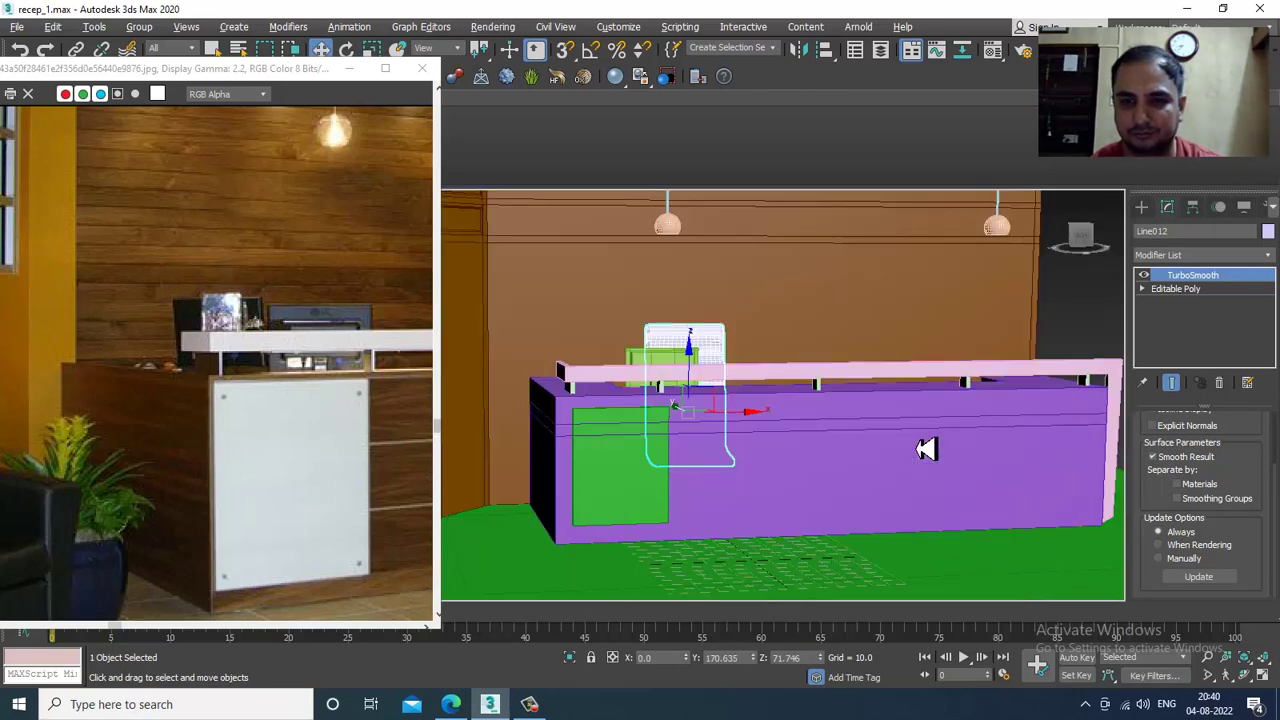
# Create a small cylinder of about 1.3 radius and 1.5 height on the upper-left corner of the desk's green front panel, using AutoGrid.
pyautogui.scroll(2, 818, 420)
pyautogui.keyDown('alt'); pyautogui.moveTo(819, 395); pyautogui.dragTo(797, 350, button='middle'); pyautogui.keyUp('alt')
pyautogui.moveTo(797, 350); pyautogui.dragTo(782, 384, button='middle')
pyautogui.scroll(-3, 783, 378)
pyautogui.keyDown('alt'); pyautogui.moveTo(820, 426); pyautogui.dragTo(806, 388, button='middle'); pyautogui.keyUp('alt')
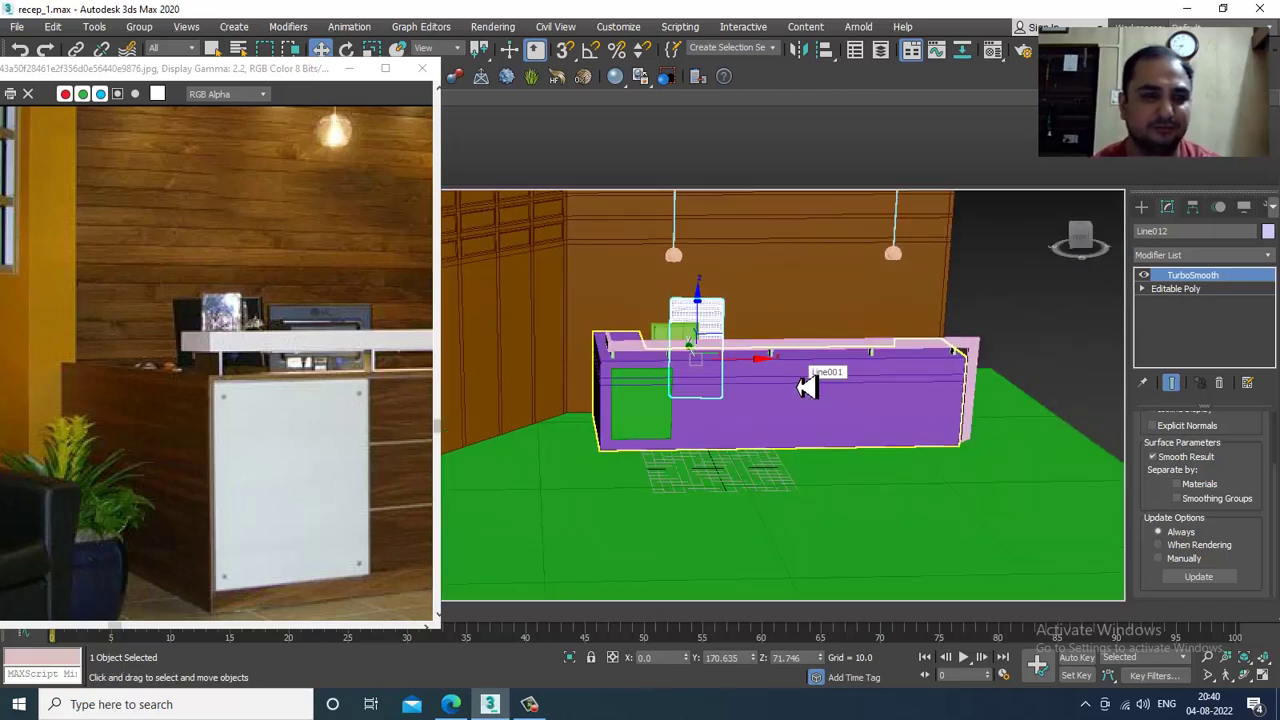
pyautogui.keyDown('alt'); pyautogui.moveTo(766, 420); pyautogui.dragTo(817, 417, button='middle'); pyautogui.keyUp('alt')
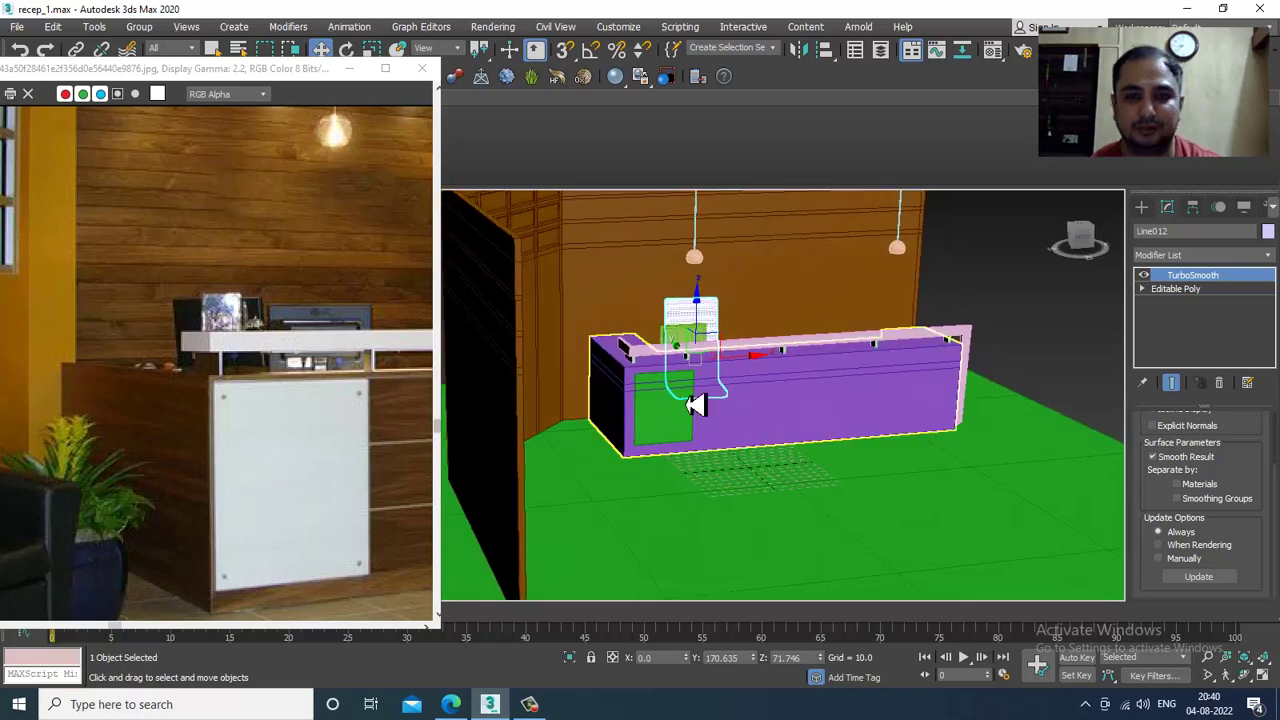
pyautogui.scroll(6, 677, 409)
pyautogui.click(645, 329)
pyautogui.moveTo(645, 329); pyautogui.dragTo(645, 481, button='middle')
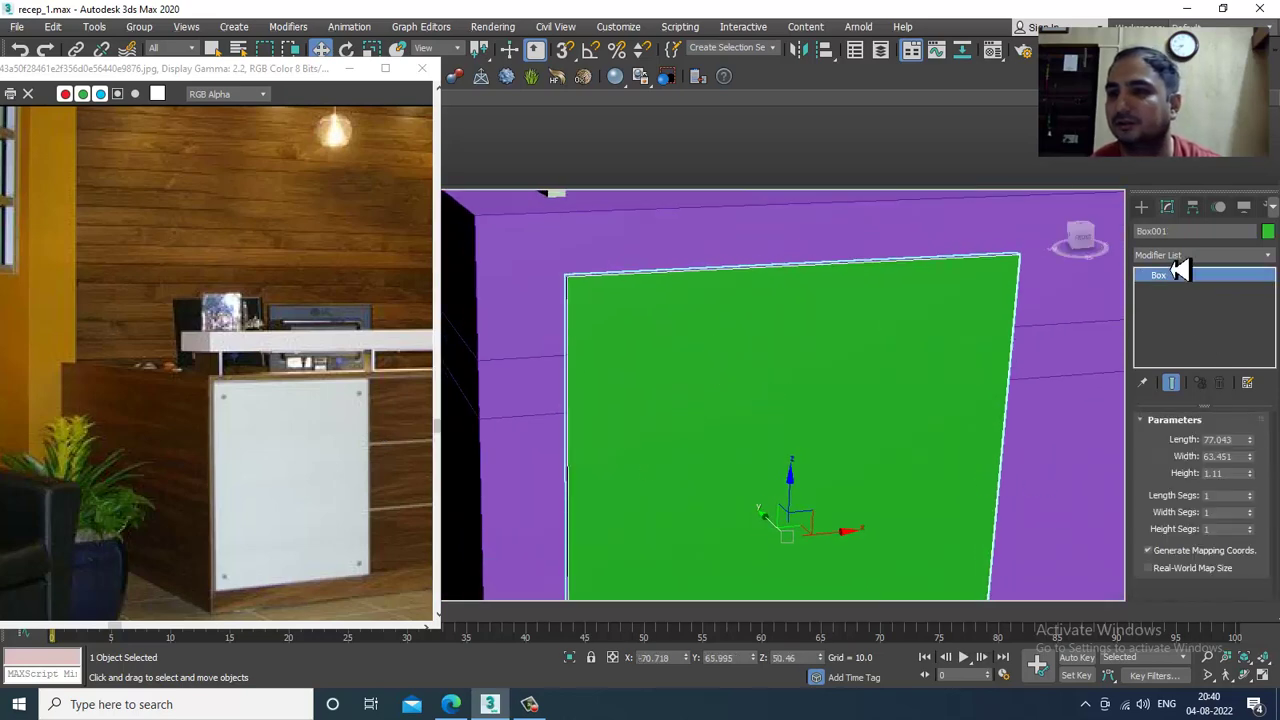
pyautogui.click(1142, 208)
pyautogui.click(1141, 229)
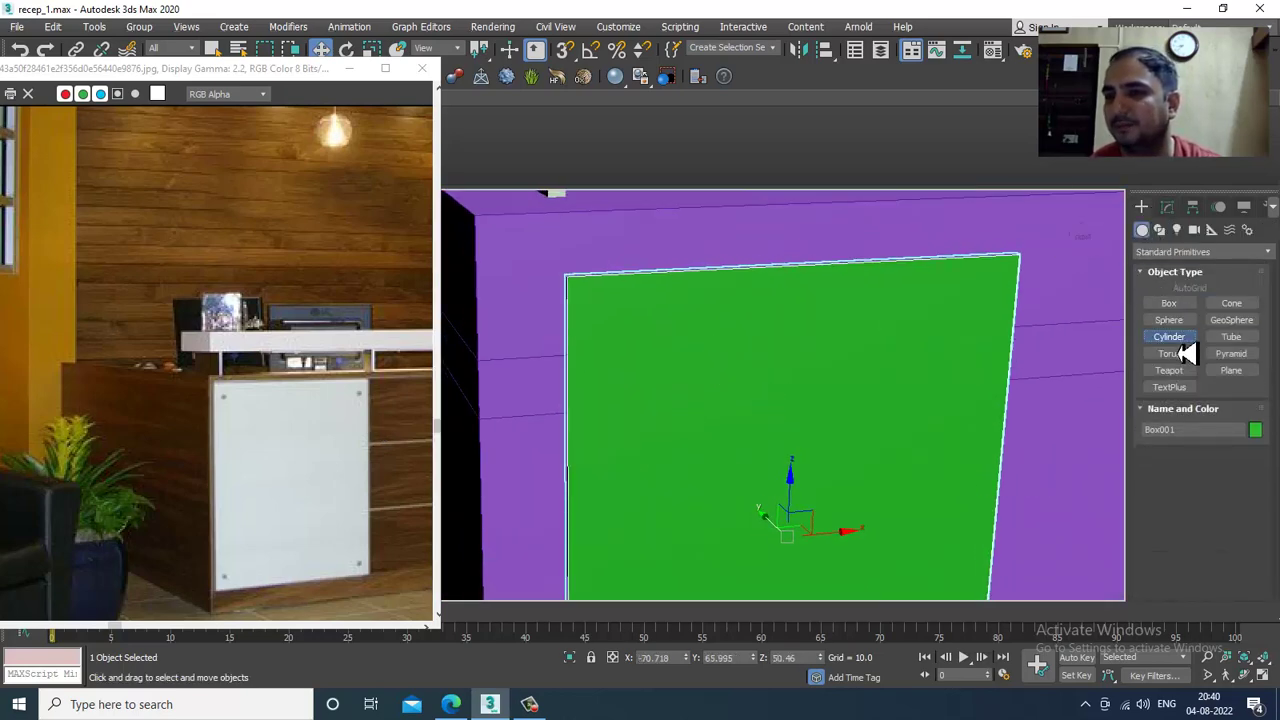
pyautogui.click(1172, 338)
pyautogui.moveTo(608, 313); pyautogui.dragTo(612, 318)
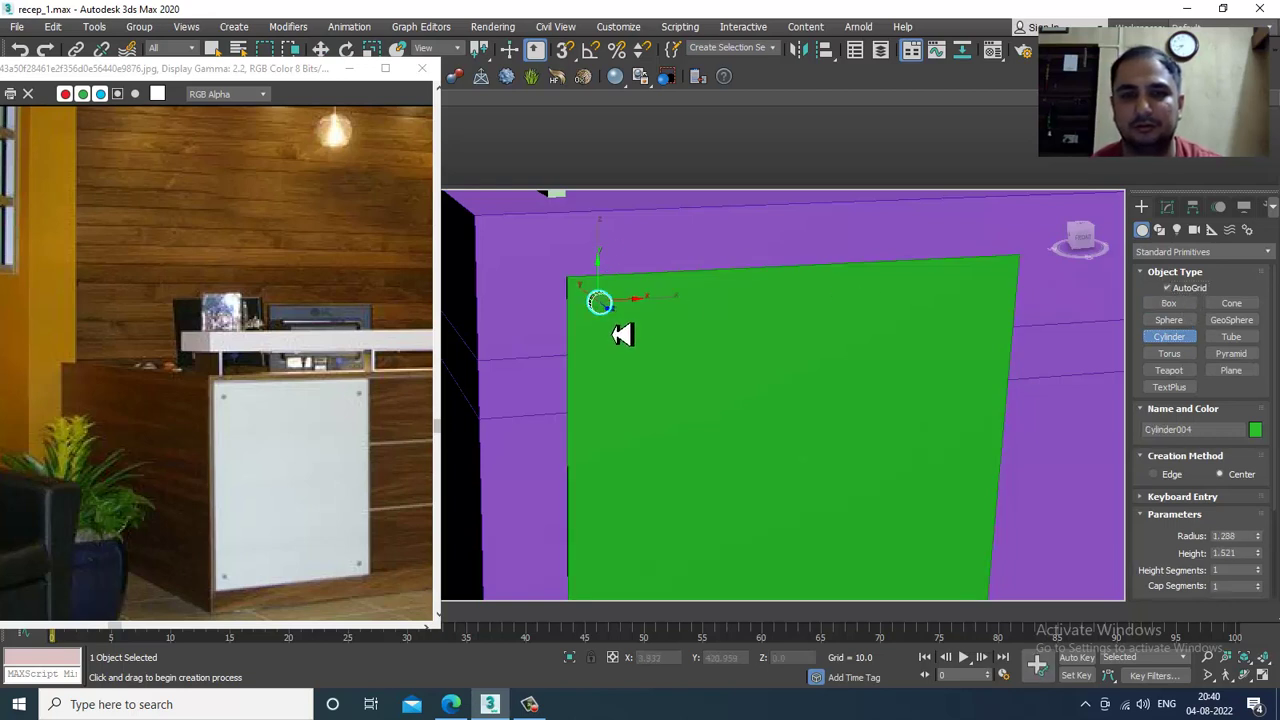
# Push the corner cylinder back along Y into the front panel and change its object colour to light grey.
pyautogui.press('w')
pyautogui.keyDown('alt'); pyautogui.moveTo(623, 336); pyautogui.dragTo(531, 280, button='middle'); pyautogui.keyUp('alt')
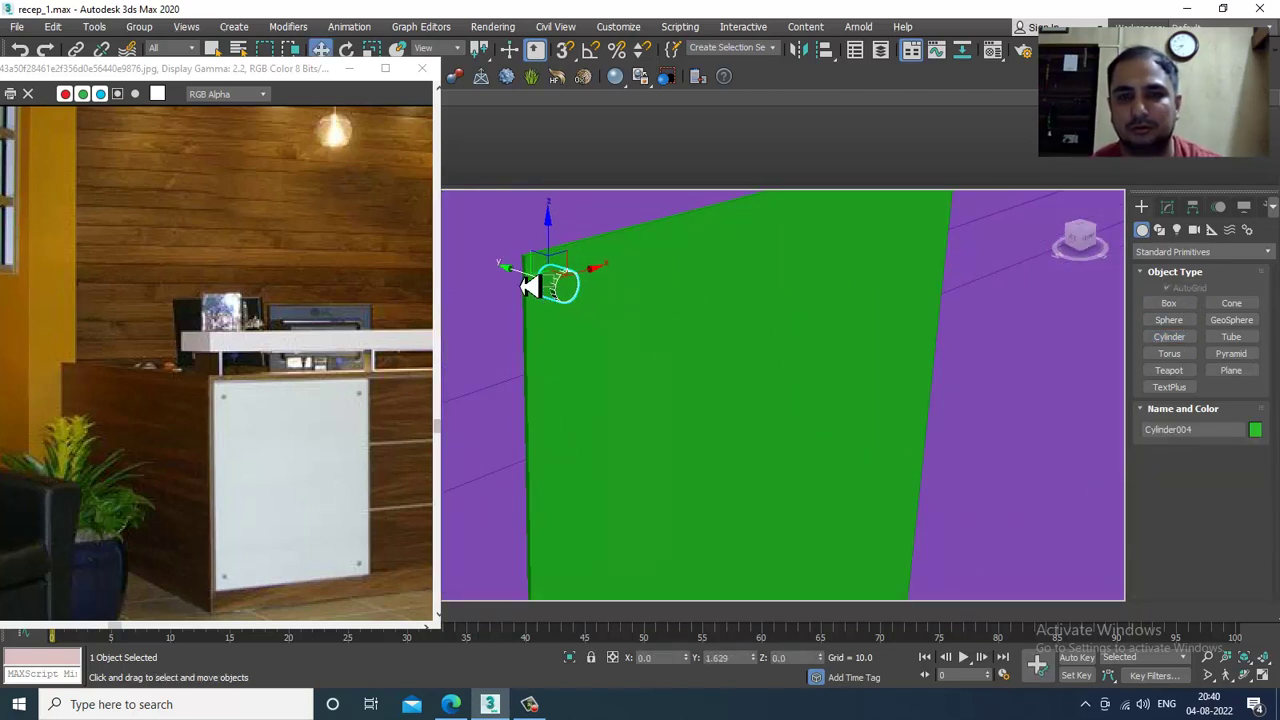
pyautogui.moveTo(521, 285); pyautogui.dragTo(535, 290)
pyautogui.keyDown('alt'); pyautogui.moveTo(535, 291); pyautogui.dragTo(880, 390, button='middle'); pyautogui.keyUp('alt')
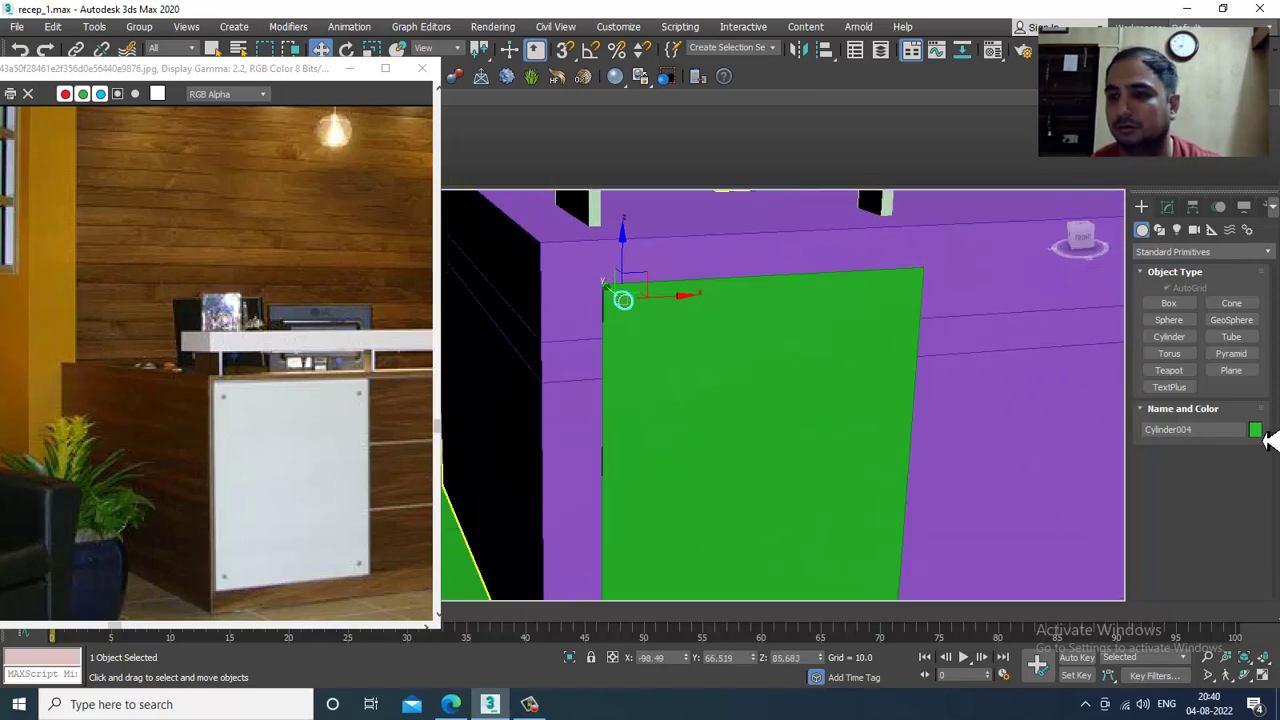
pyautogui.click(1256, 430)
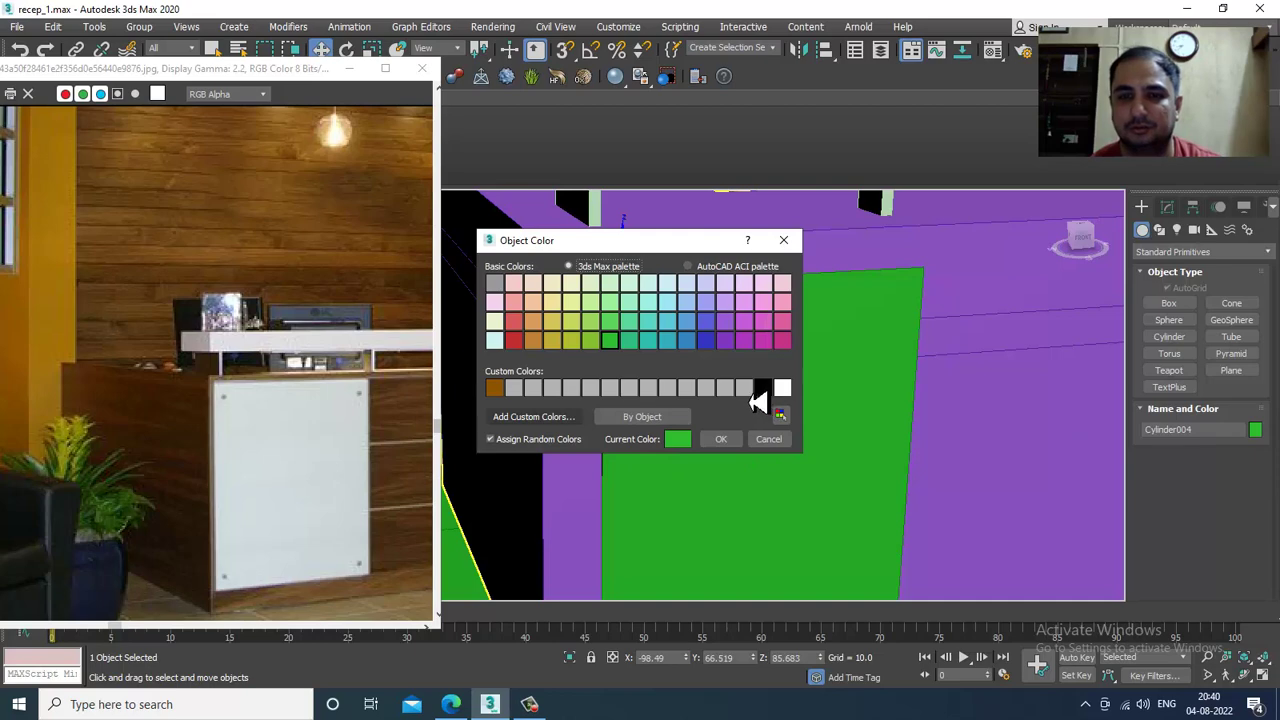
pyautogui.click(724, 442)
# Copy the cylinder to the panel's other upper corner and copy the pair down to the two lower corners.
pyautogui.keyDown('shift'); pyautogui.moveTo(672, 311); pyautogui.dragTo(960, 327); pyautogui.keyUp('shift')
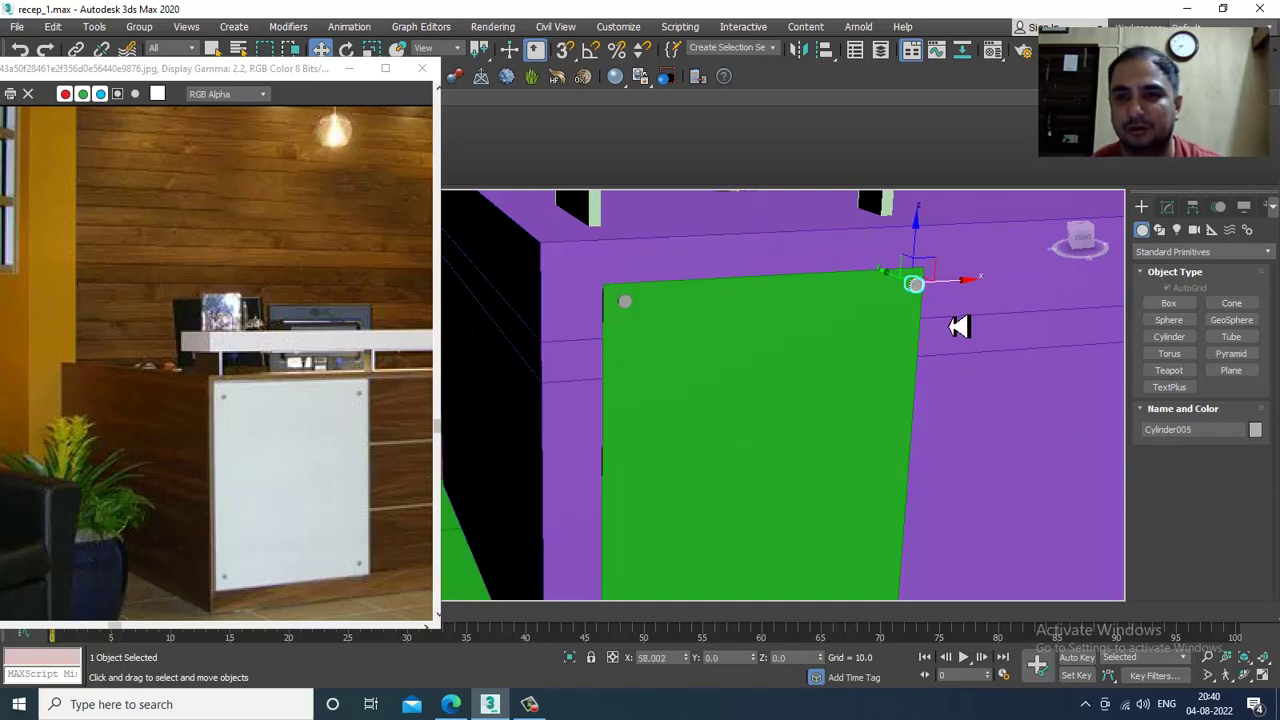
pyautogui.click(643, 420)
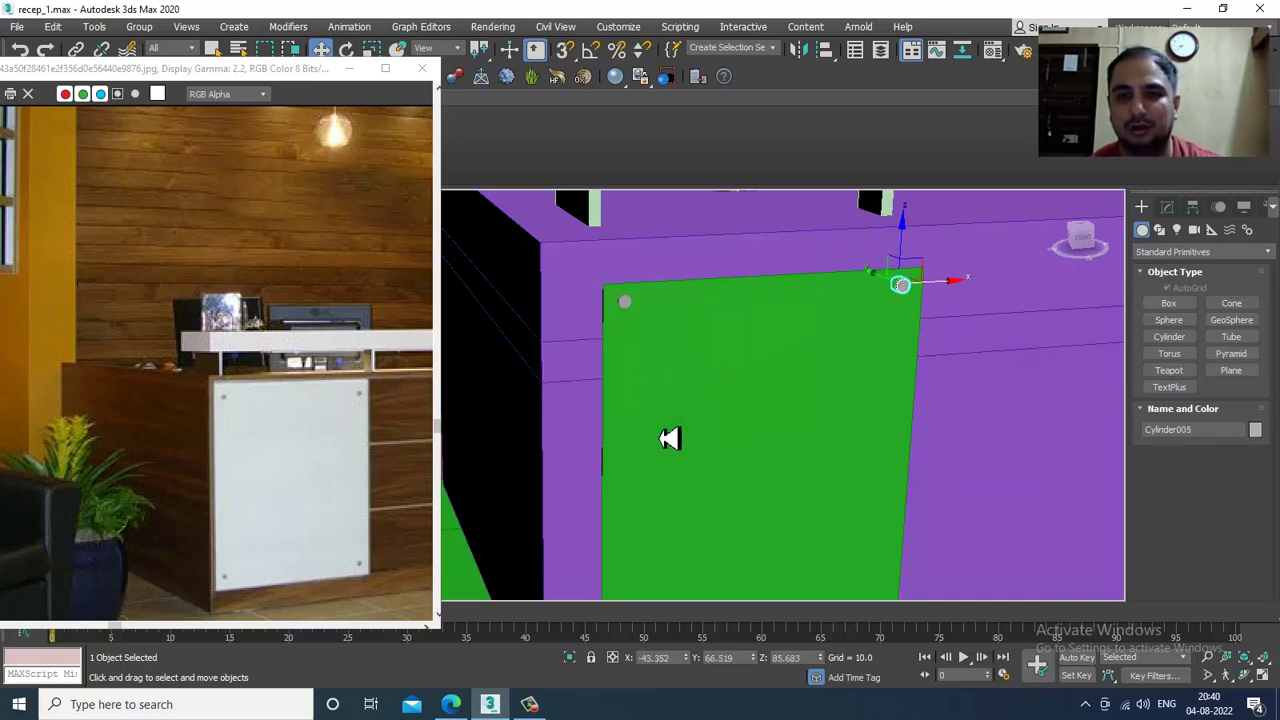
pyautogui.keyDown('ctrl'); pyautogui.click(640, 310); pyautogui.keyUp('ctrl')
pyautogui.scroll(-2, 662, 334)
pyautogui.scroll(-3, 666, 342)
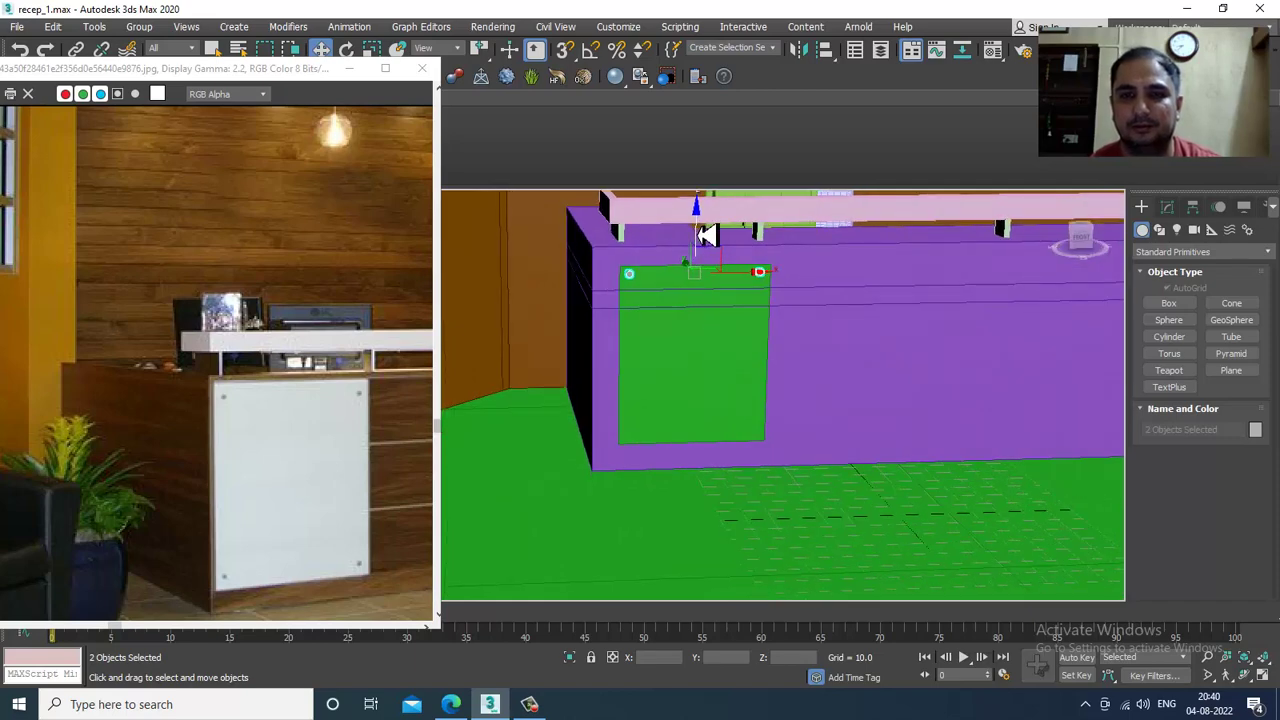
pyautogui.moveTo(712, 375); pyautogui.dragTo(727, 395)
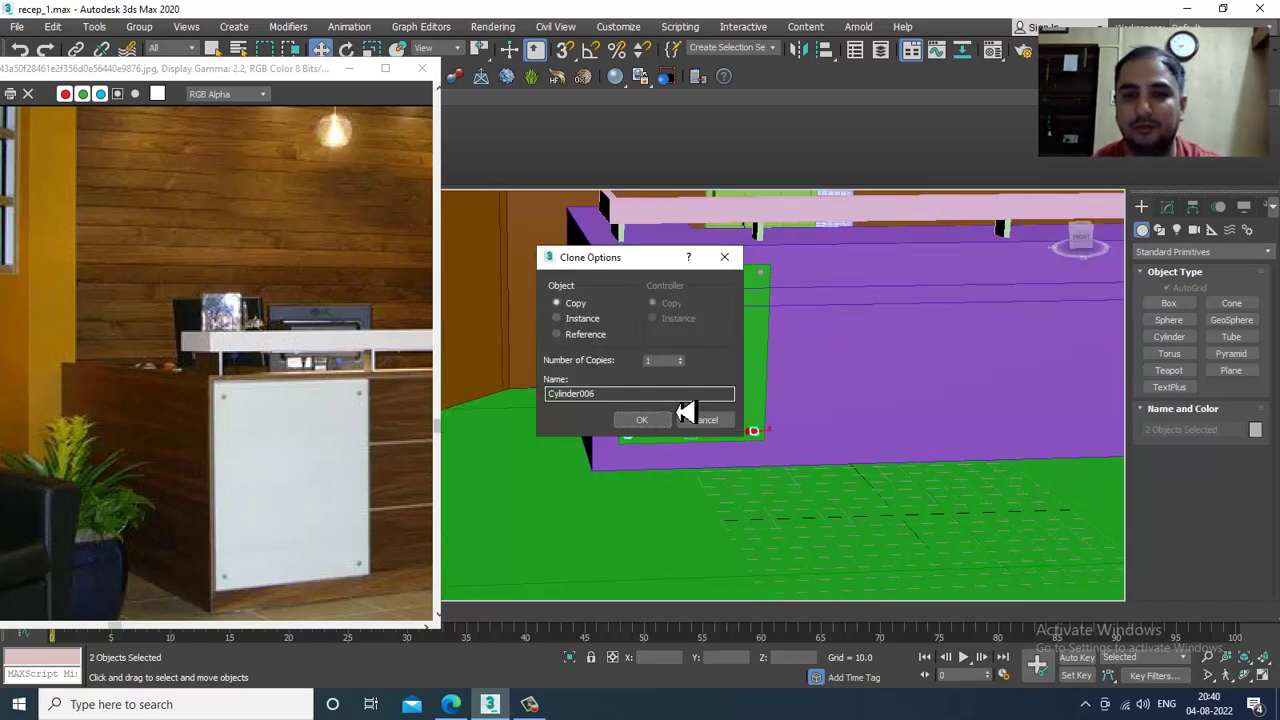
pyautogui.click(647, 420)
pyautogui.scroll(-5, 817, 389)
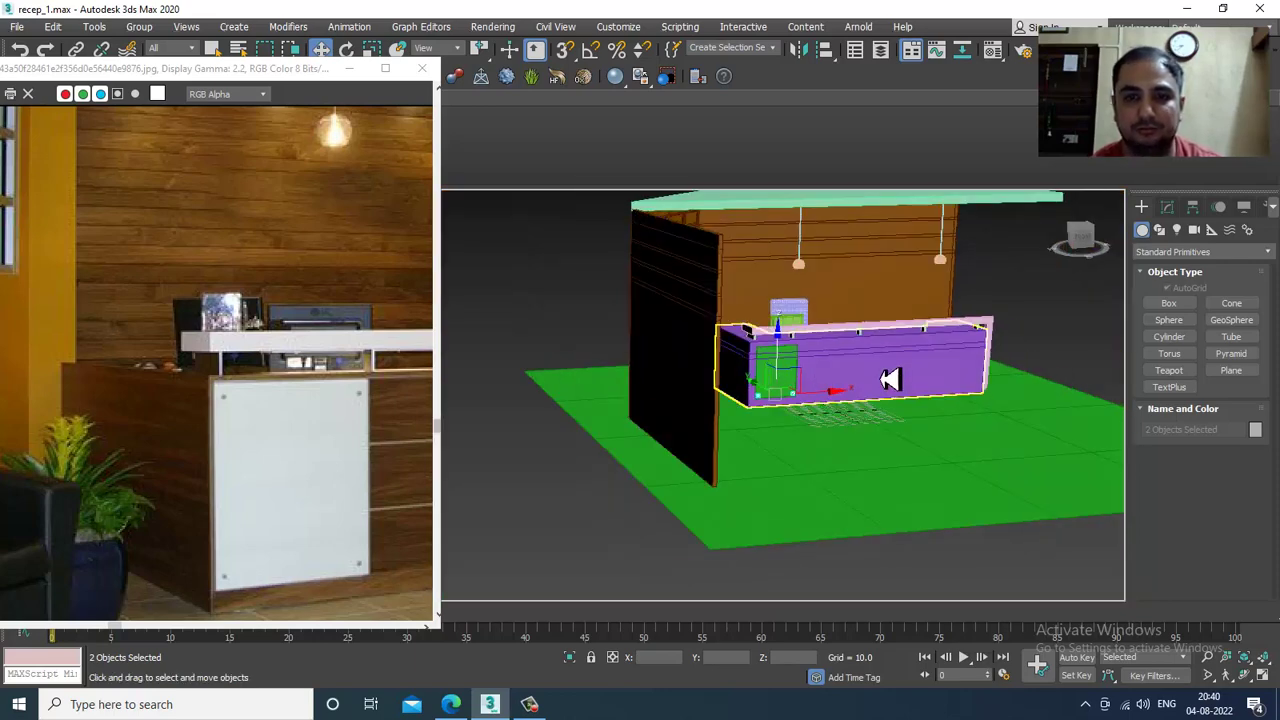
pyautogui.scroll(2, 838, 399)
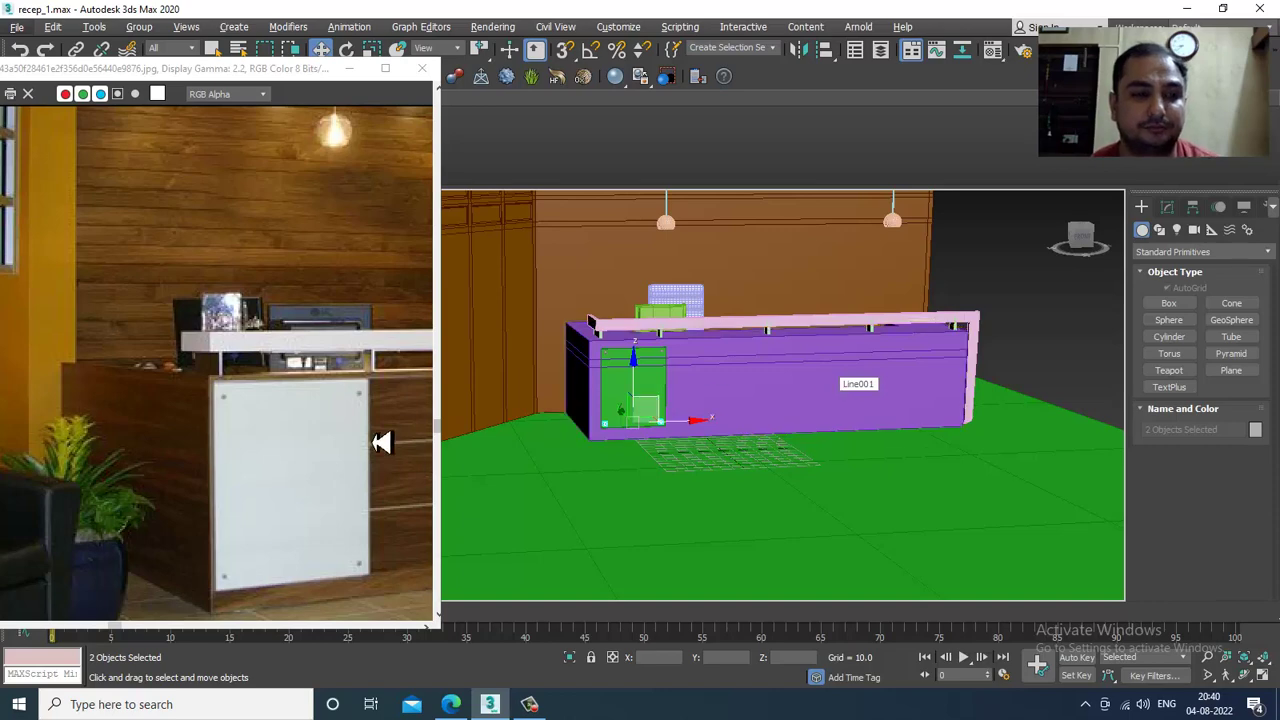
# Shorten the left pendant lamp's cord by raising its lower vertex to about Z 224.
pyautogui.click(203, 323)
pyautogui.scroll(-1, 210, 325)
pyautogui.keyDown('alt'); pyautogui.moveTo(1070, 370); pyautogui.dragTo(938, 310, button='middle'); pyautogui.keyUp('alt')
pyautogui.scroll(4, 938, 310)
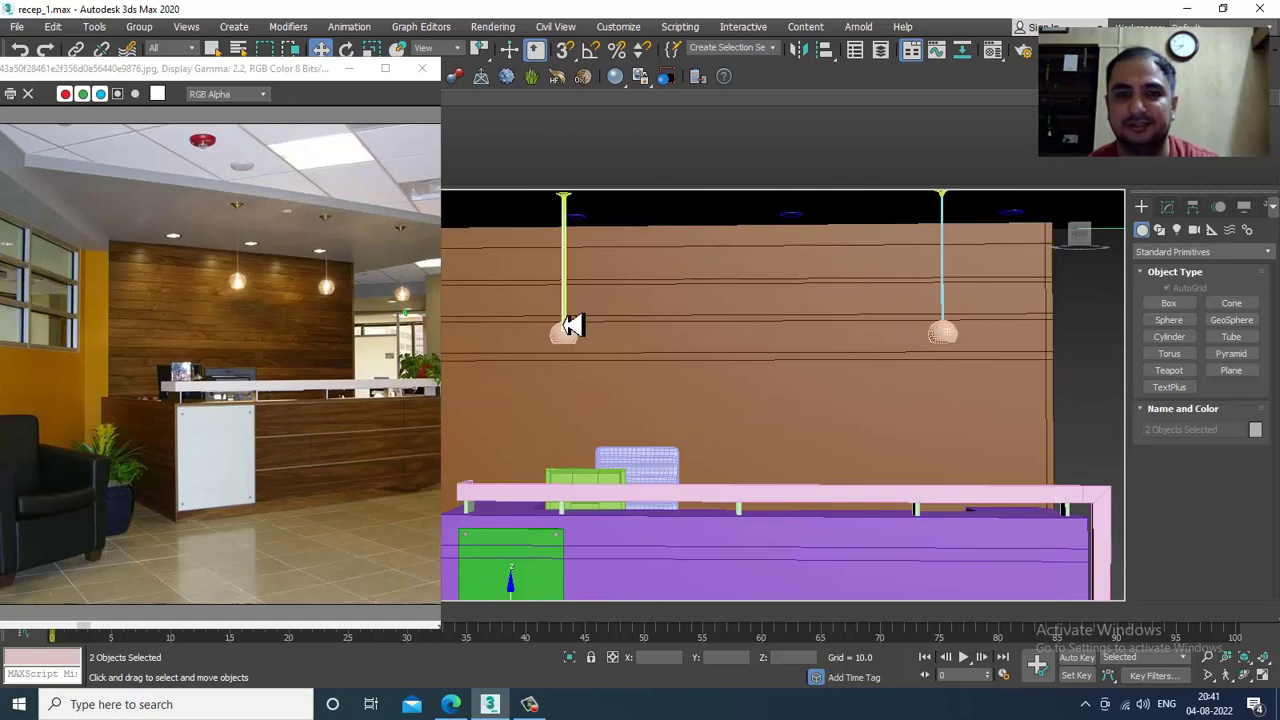
pyautogui.click(565, 323)
pyautogui.keyDown('alt'); pyautogui.moveTo(571, 325); pyautogui.dragTo(619, 330, button='middle'); pyautogui.keyUp('alt')
pyautogui.scroll(3, 619, 330)
pyautogui.press('1')
pyautogui.moveTo(568, 297); pyautogui.dragTo(690, 413)
pyautogui.scroll(-5, 660, 290)
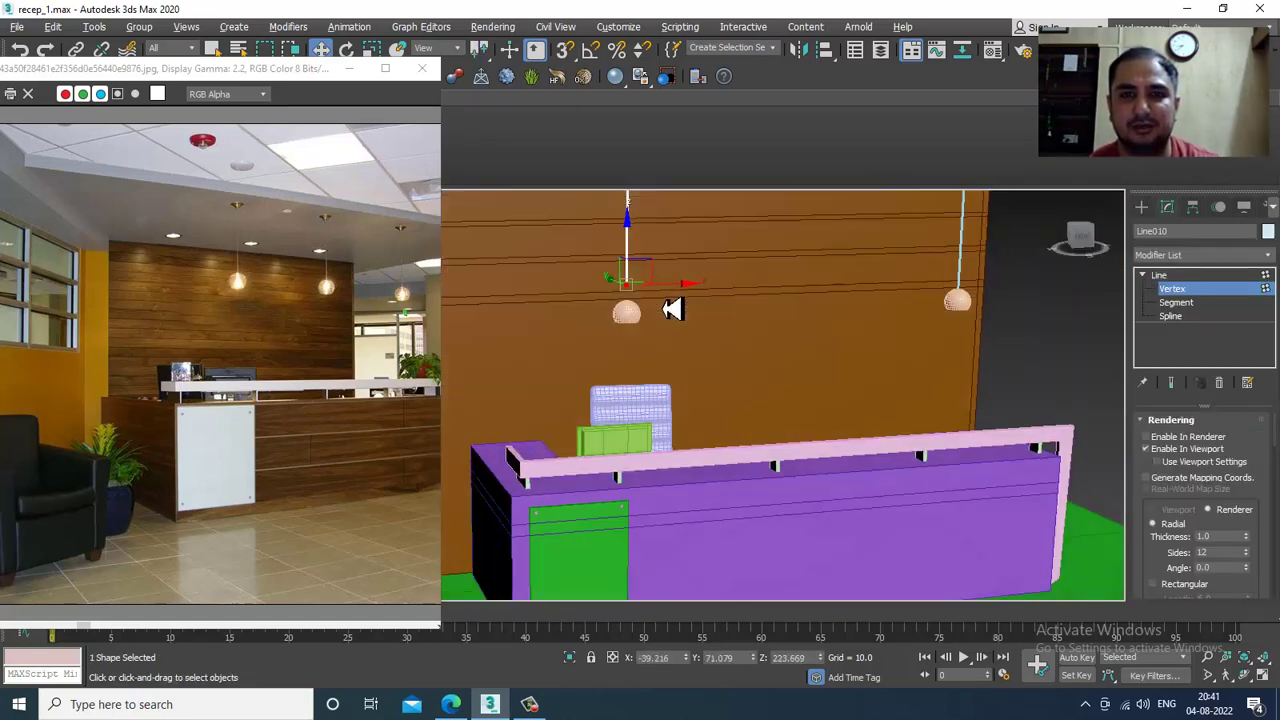
pyautogui.click(1160, 275)
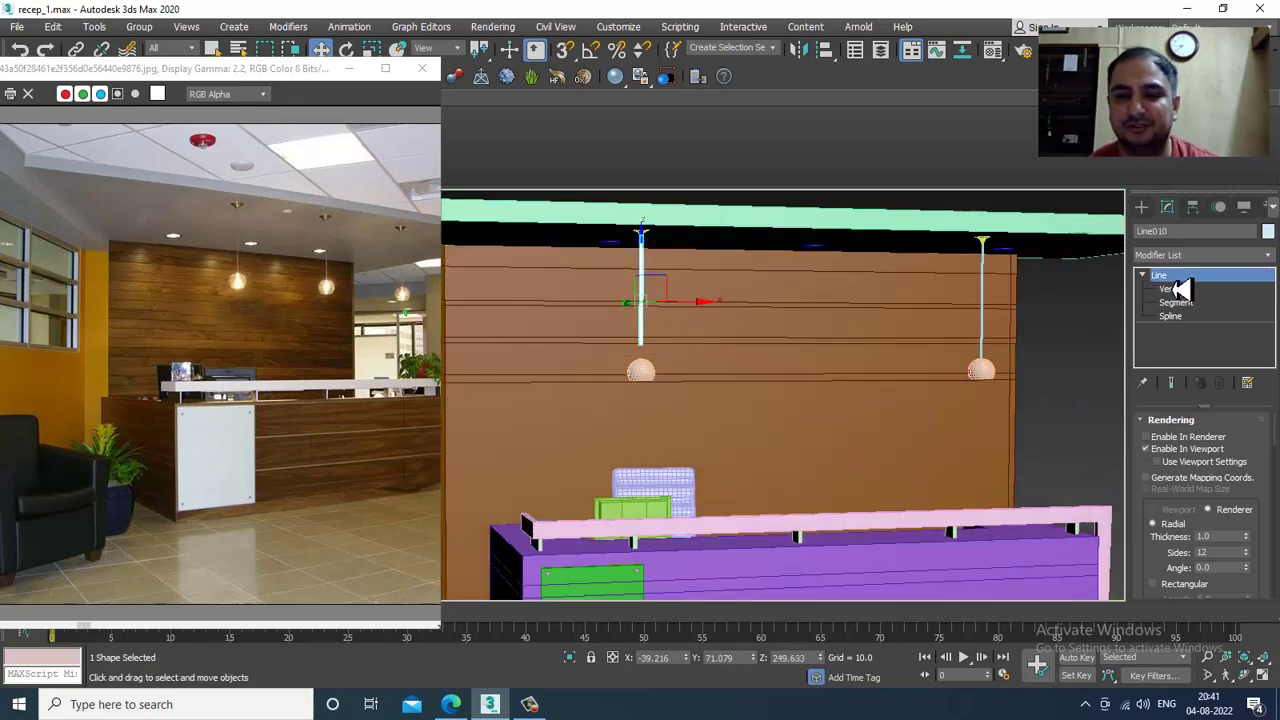
# Raise the left pendant's globe by about 10 units to meet the shortened cord.
pyautogui.scroll(-4, 770, 352)
pyautogui.click(800, 371)
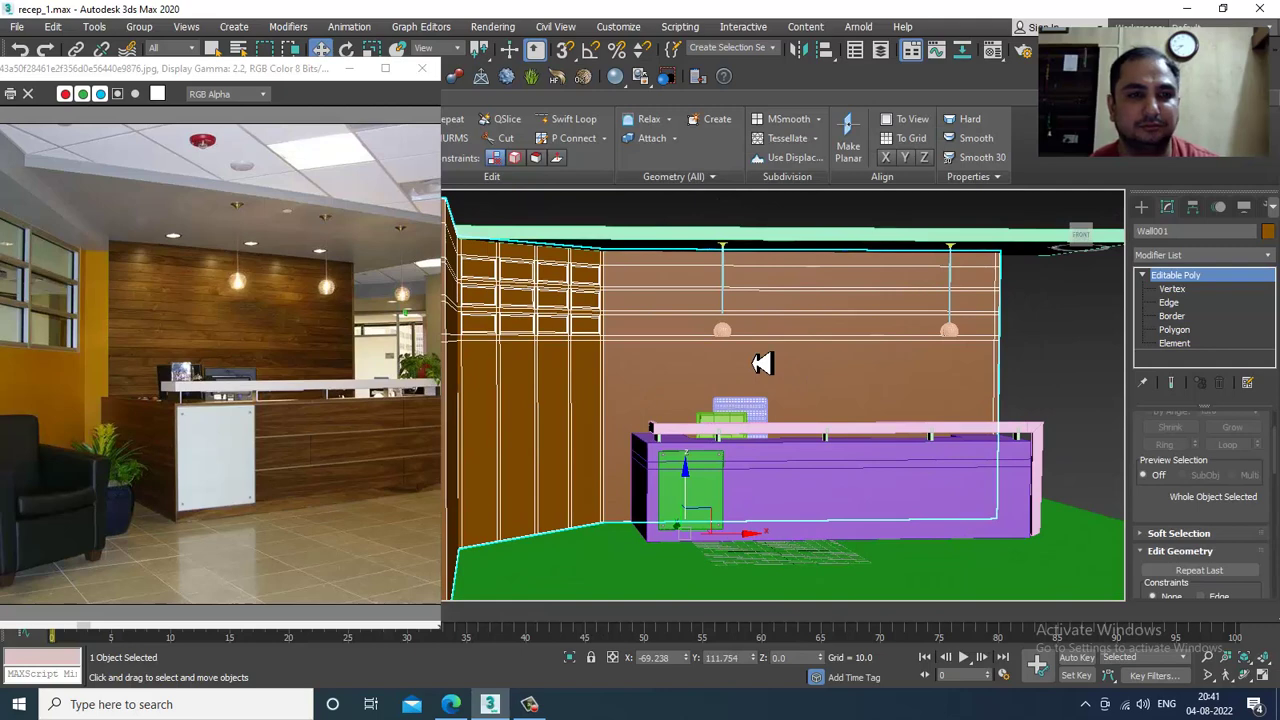
pyautogui.scroll(3, 760, 363)
pyautogui.click(712, 322)
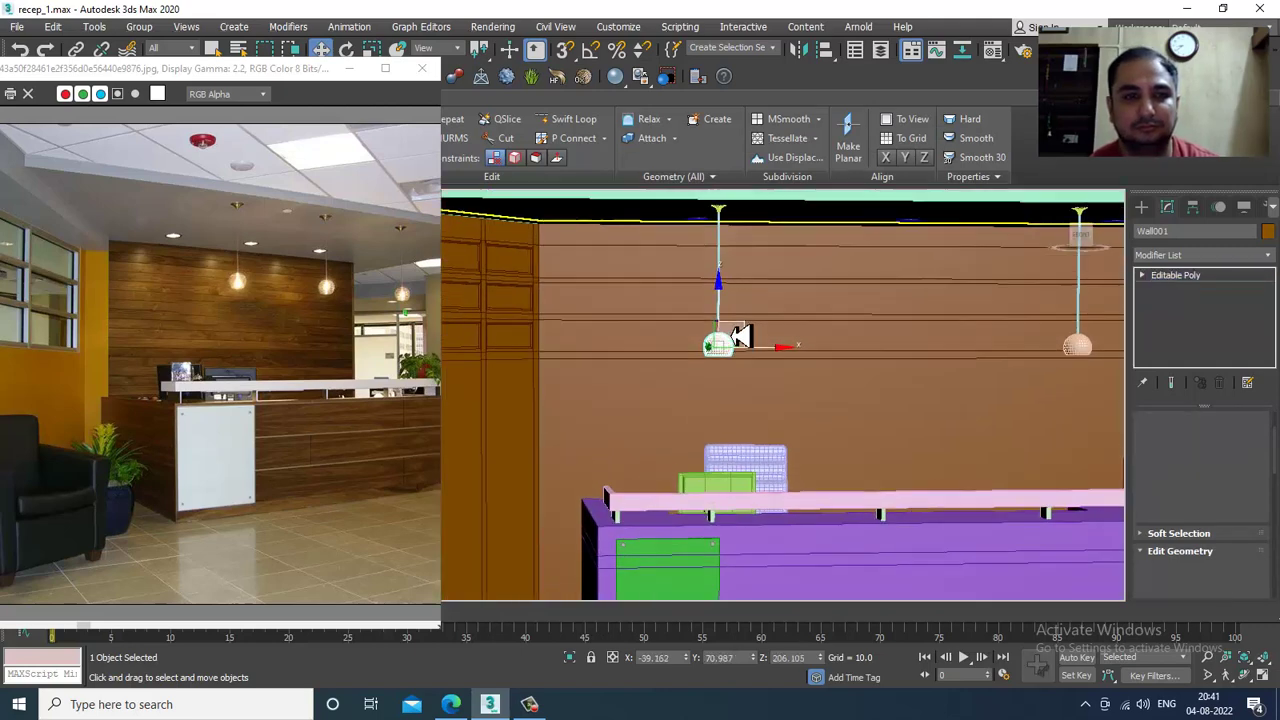
pyautogui.scroll(2, 713, 300)
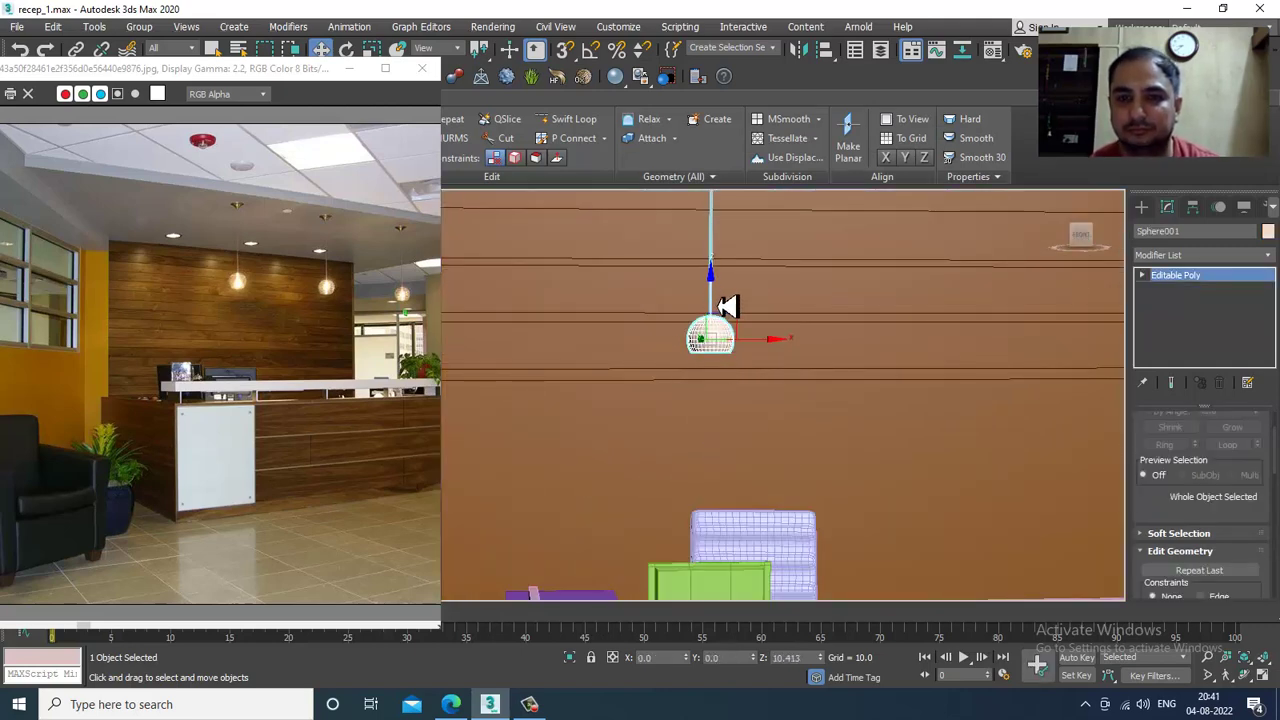
# Select the whole right pendant lamp without the surrounding objects and delete it.
pyautogui.scroll(-4, 835, 377)
pyautogui.moveTo(770, 227); pyautogui.dragTo(826, 392)
pyautogui.keyDown('alt'); pyautogui.moveTo(825, 242); pyautogui.dragTo(928, 490); pyautogui.keyUp('alt')
pyautogui.keyDown('alt'); pyautogui.moveTo(832, 314); pyautogui.dragTo(822, 300, button='middle'); pyautogui.keyUp('alt')
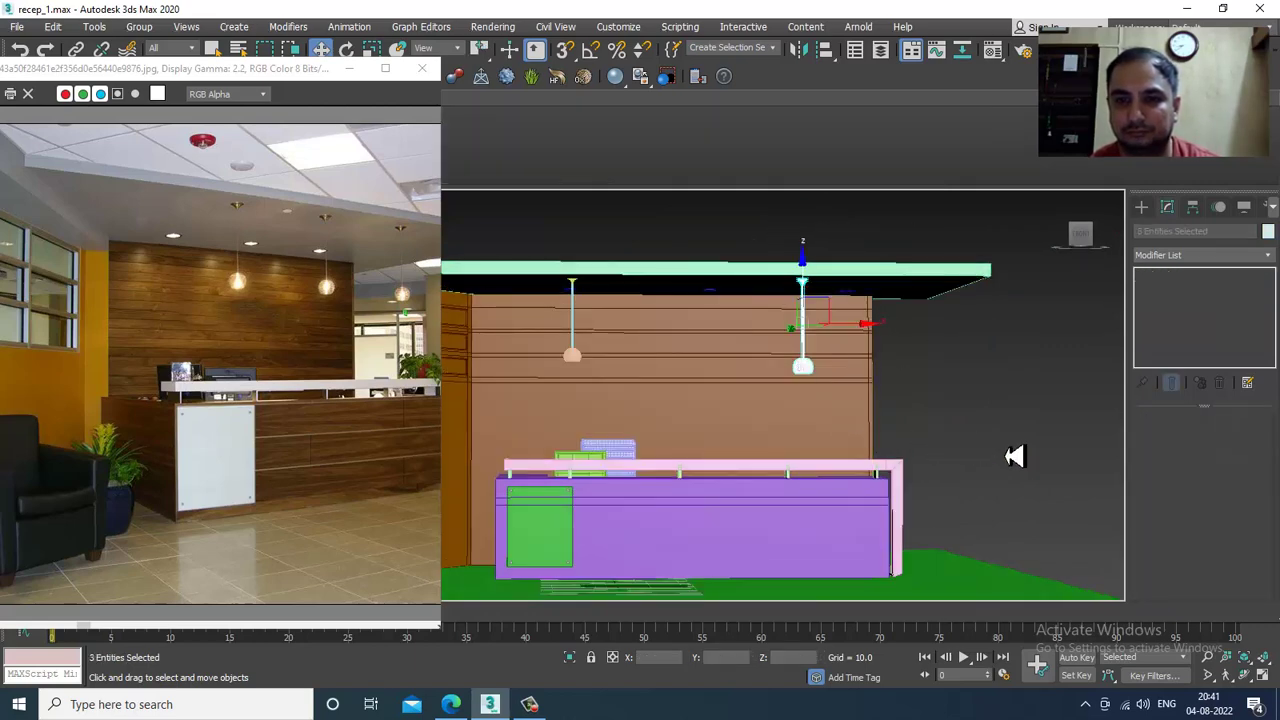
pyautogui.press('F3')
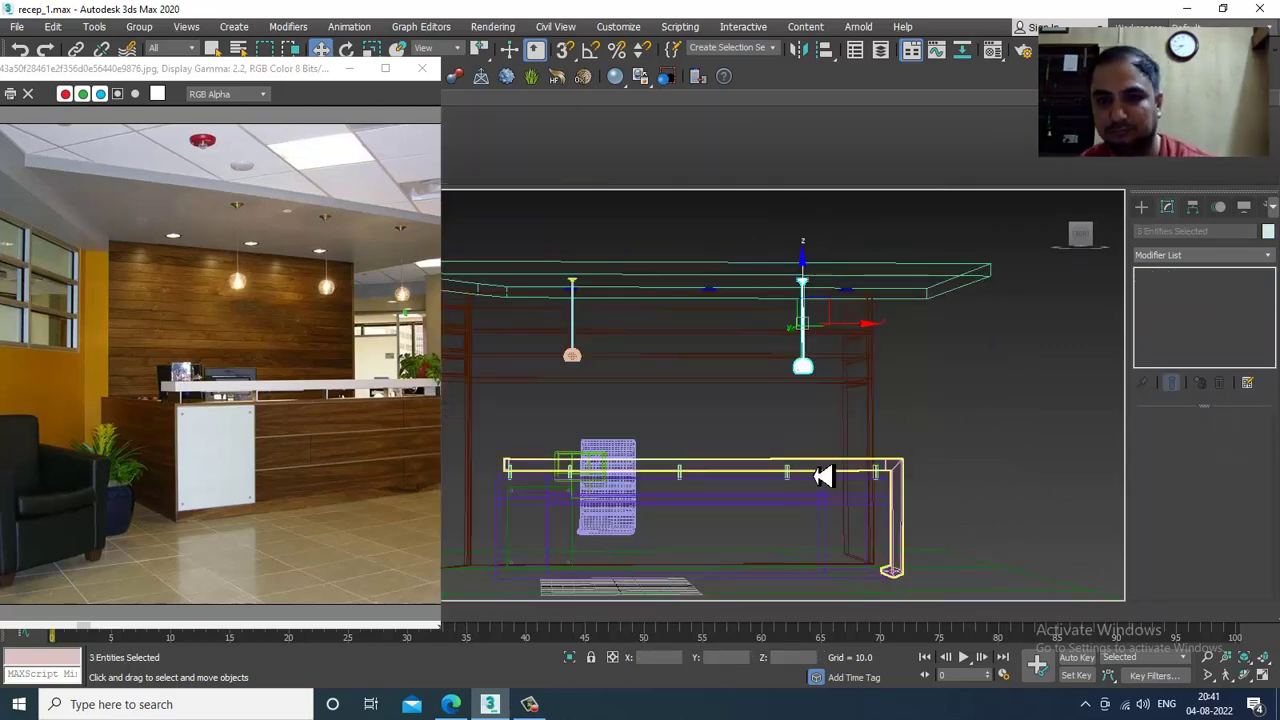
pyautogui.click(619, 324)
# Select the remaining pendant's three parts and make 2 copies evenly spaced along X above the desk.
pyautogui.moveTo(597, 329); pyautogui.dragTo(610, 391)
pyautogui.keyDown('alt'); pyautogui.moveTo(684, 255); pyautogui.dragTo(760, 461); pyautogui.keyUp('alt')
pyautogui.moveTo(674, 380)
pyautogui.keyDown('alt'); pyautogui.mouseDown(button='middle')
pyautogui.moveTo(700, 385)
pyautogui.moveTo(697, 357)
pyautogui.moveTo(621, 330)
pyautogui.mouseUp(button='middle'); pyautogui.keyUp('alt')
pyautogui.press('F3')
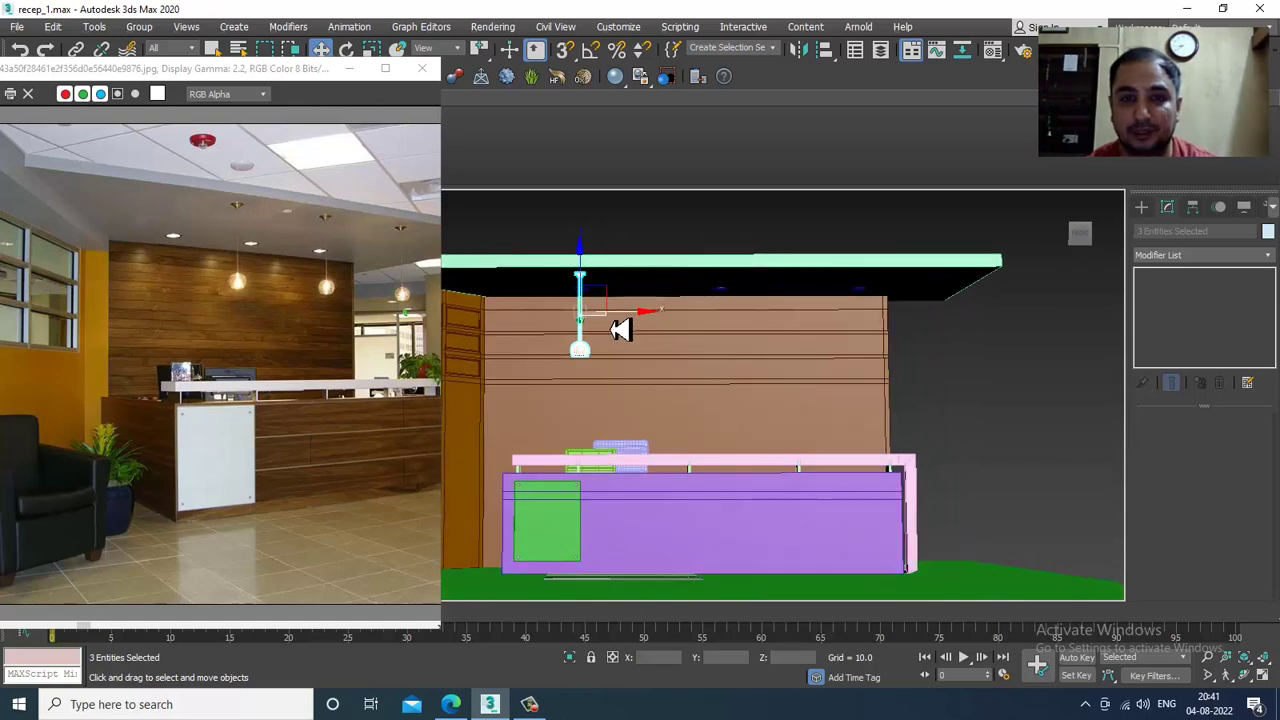
pyautogui.keyDown('shift'); pyautogui.moveTo(620, 325); pyautogui.dragTo(762, 346); pyautogui.keyUp('shift')
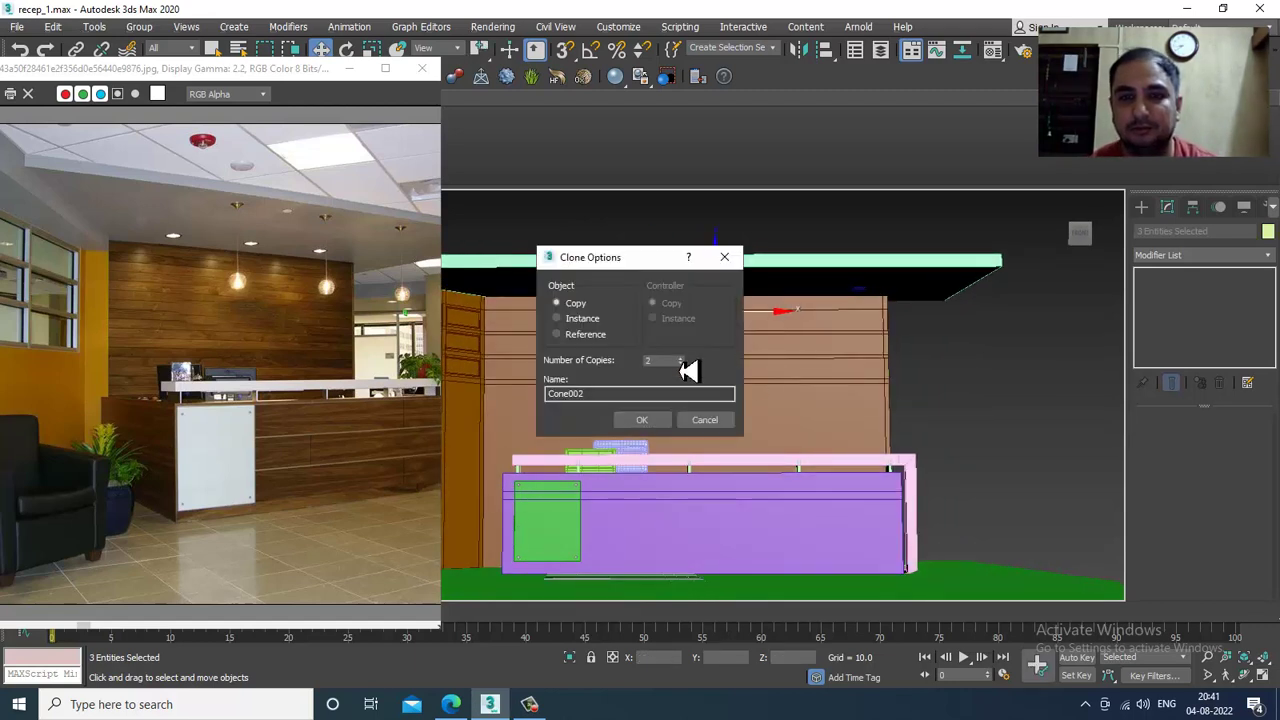
pyautogui.click(643, 420)
pyautogui.moveTo(891, 363)
pyautogui.keyDown('alt'); pyautogui.mouseDown(button='middle')
pyautogui.moveTo(929, 369)
pyautogui.moveTo(900, 363)
pyautogui.mouseUp(button='middle'); pyautogui.keyUp('alt')
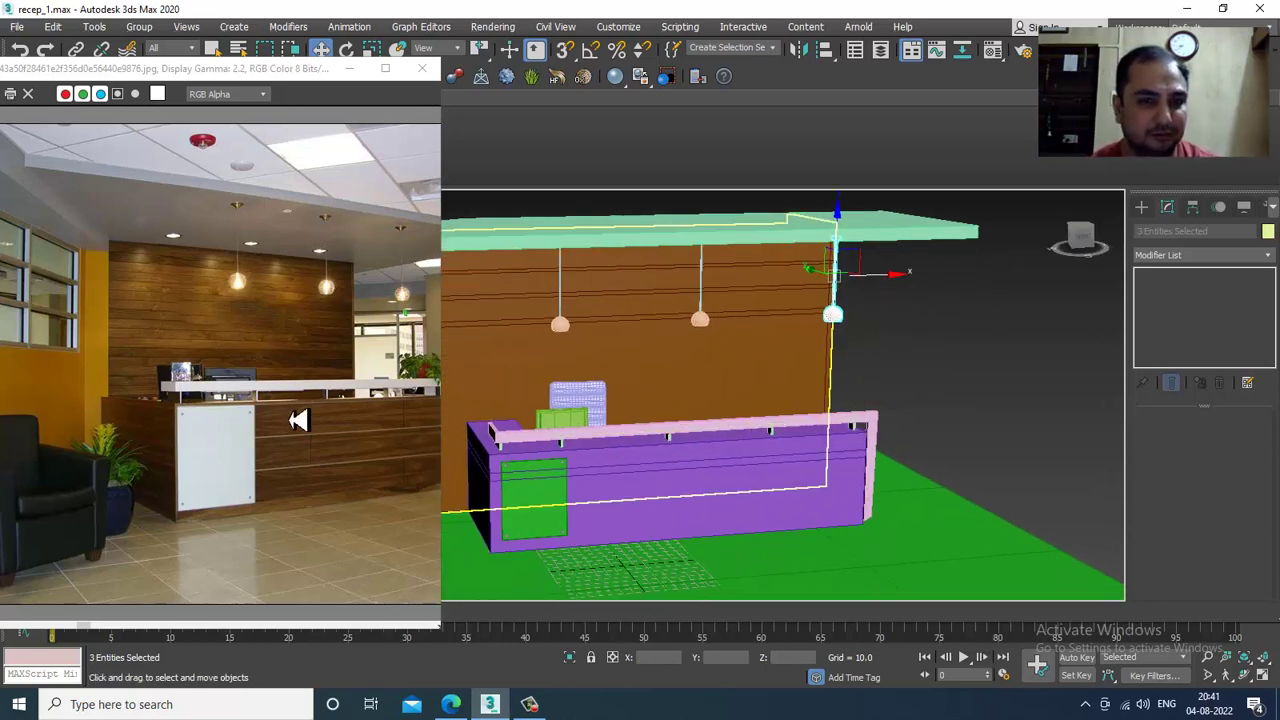
# Compare the counter's end leg with the reference photo and convert the pink countertop line to Editable Poly.
pyautogui.scroll(3, 380, 406)
pyautogui.scroll(-2, 268, 381)
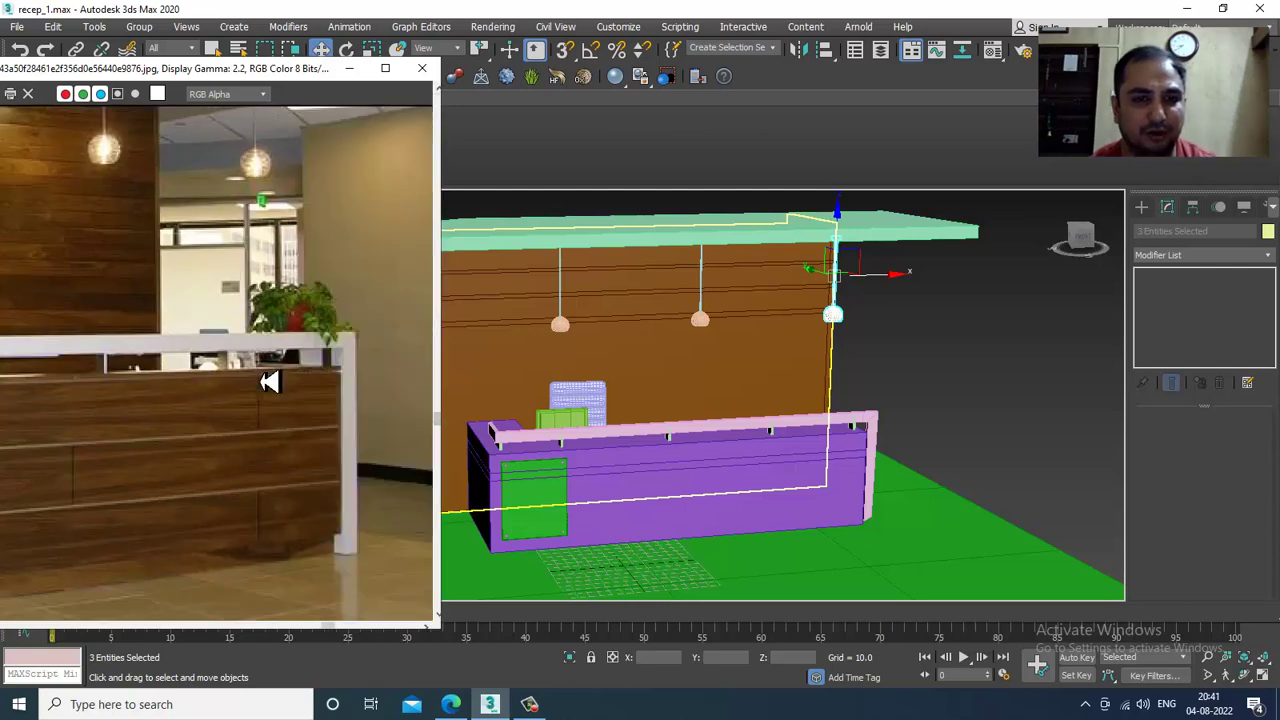
pyautogui.keyDown('alt'); pyautogui.moveTo(780, 507); pyautogui.dragTo(823, 434, button='middle'); pyautogui.keyUp('alt')
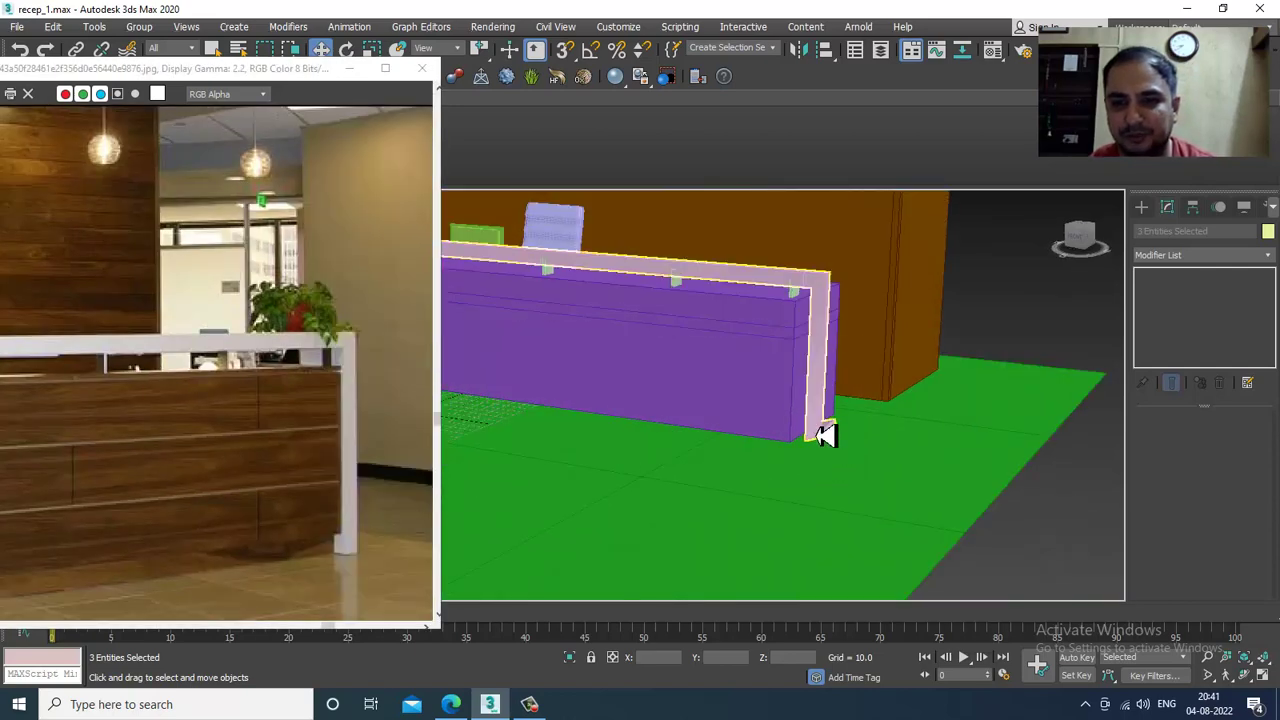
pyautogui.click(830, 445)
pyautogui.scroll(3, 830, 445)
pyautogui.rightClick(808, 356)
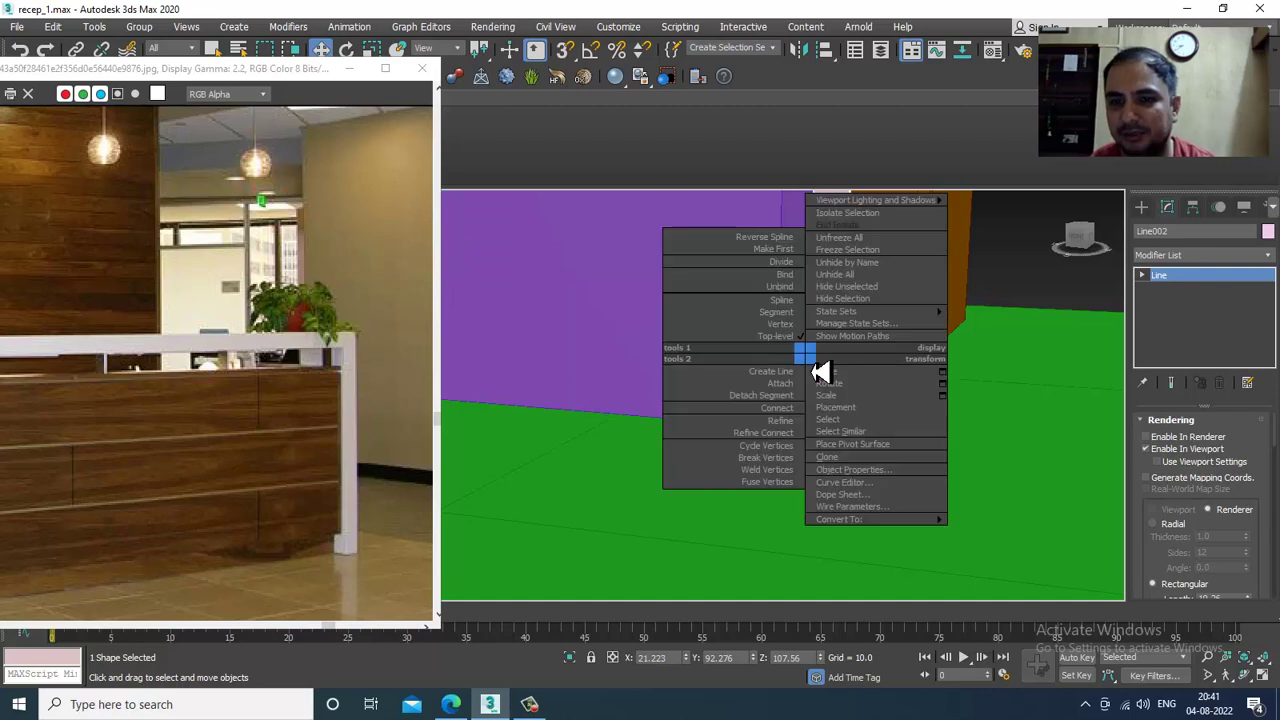
pyautogui.moveTo(877, 527)
pyautogui.click(1062, 543)
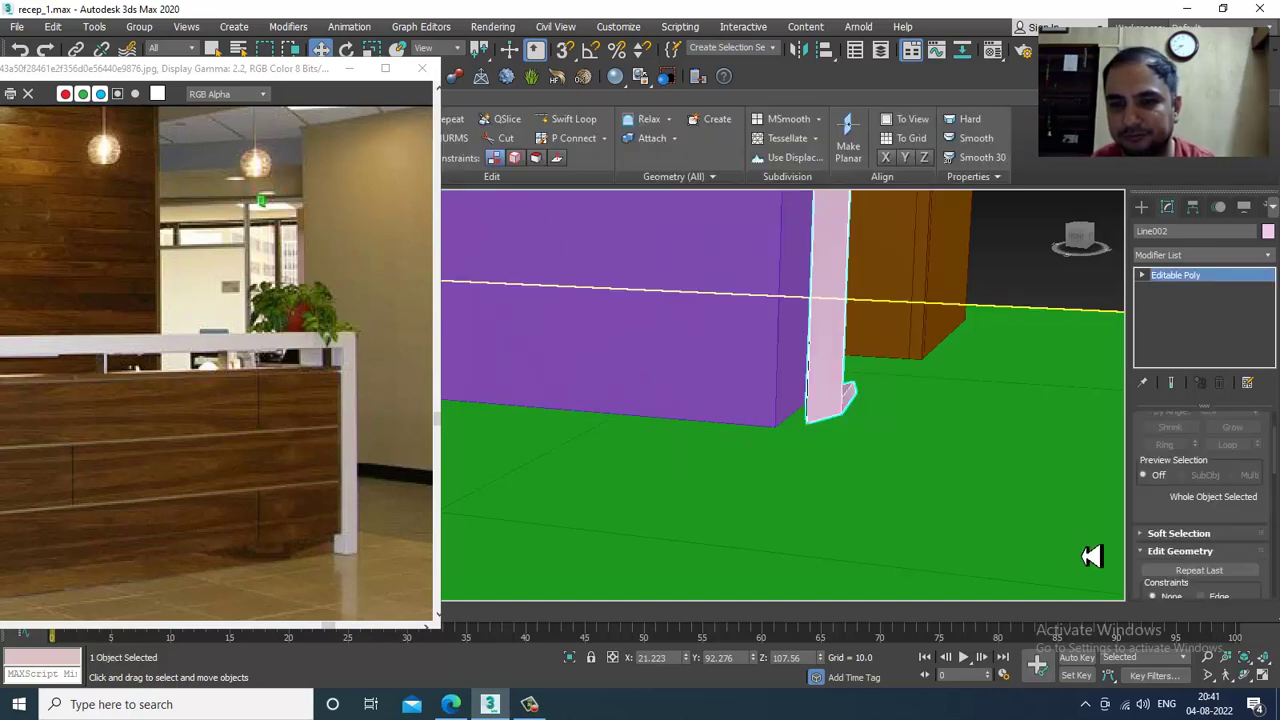
# Isolate the countertop and raise the four vertices at the bottom of its leg slightly along Z.
pyautogui.press('1')
pyautogui.scroll(3, 641, 498)
pyautogui.moveTo(641, 498); pyautogui.dragTo(648, 317, button='middle')
pyautogui.hotkey('alt', 'q')
pyautogui.moveTo(660, 381); pyautogui.dragTo(718, 414, button='middle')
pyautogui.moveTo(738, 354); pyautogui.dragTo(723, 330)
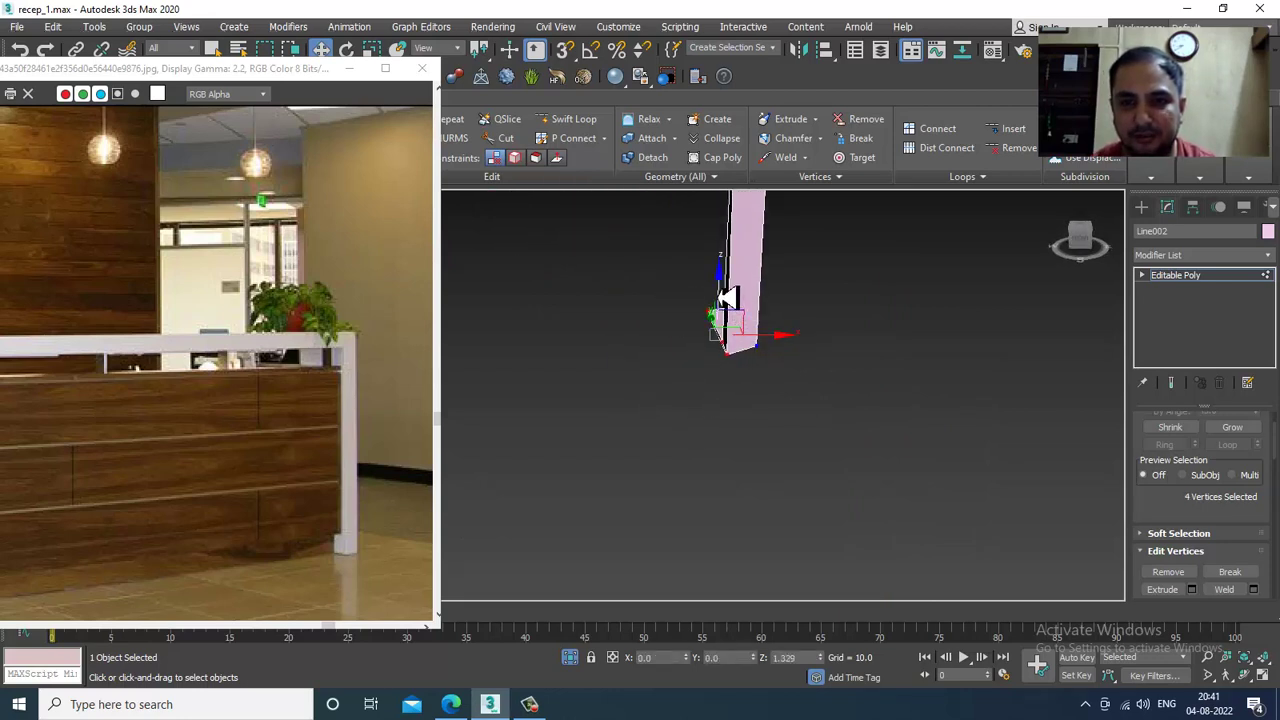
# Scale the four vertices on each side of the leg's foot along X to straighten both sides.
pyautogui.keyDown('alt'); pyautogui.moveTo(726, 291); pyautogui.dragTo(750, 407, button='middle'); pyautogui.keyUp('alt')
pyautogui.keyDown('alt'); pyautogui.moveTo(598, 422); pyautogui.dragTo(638, 430, button='middle'); pyautogui.keyUp('alt')
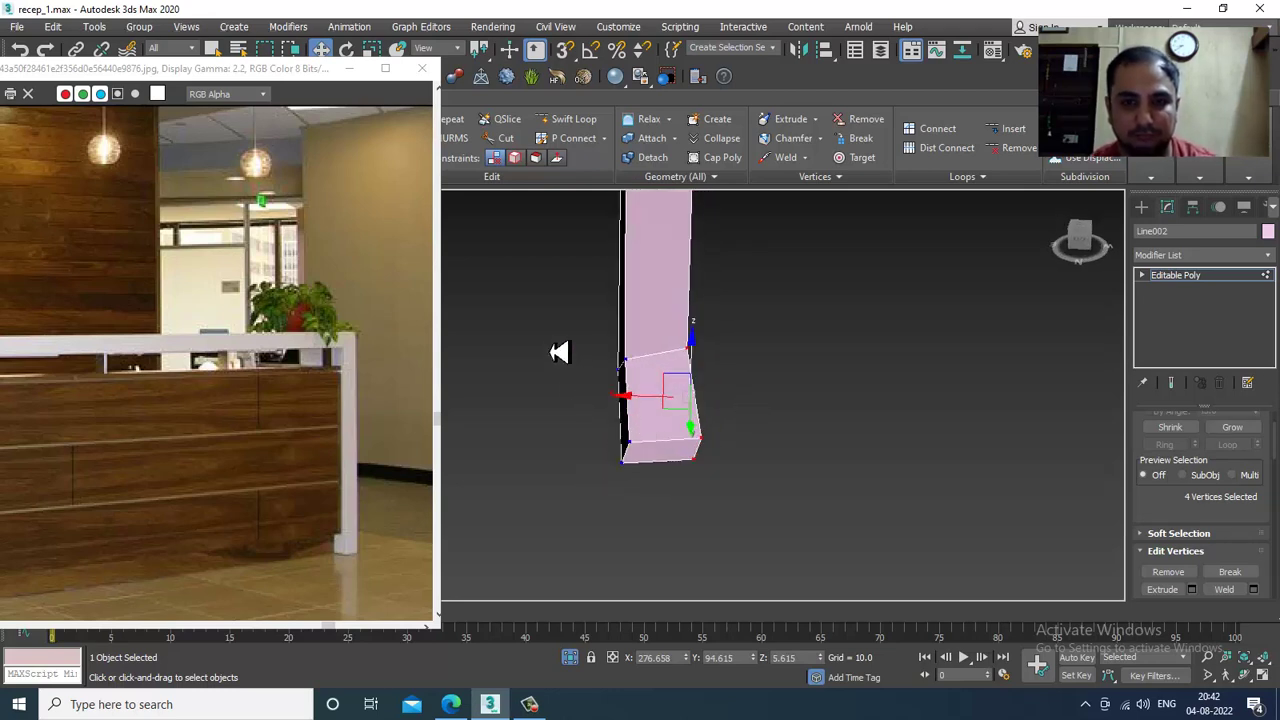
pyautogui.press('r')
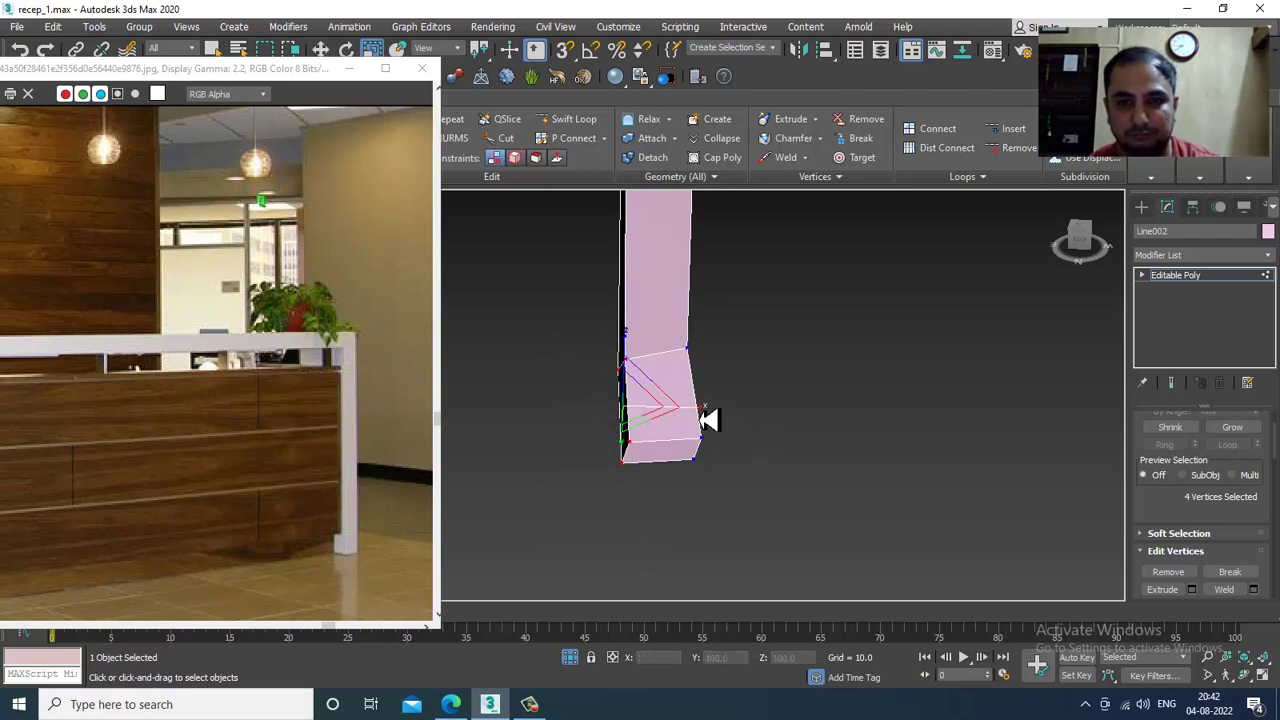
pyautogui.moveTo(706, 423); pyautogui.dragTo(496, 418)
pyautogui.press('F3')
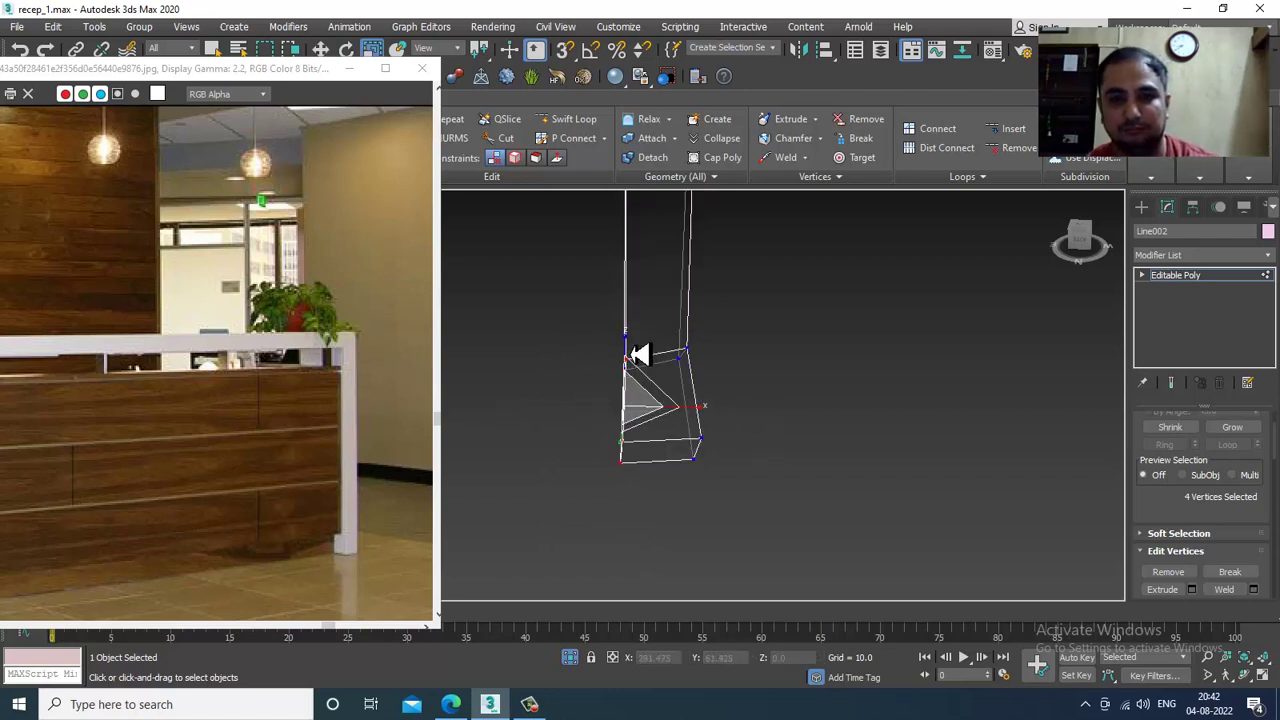
pyautogui.press('F3')
pyautogui.moveTo(779, 413); pyautogui.dragTo(699, 418)
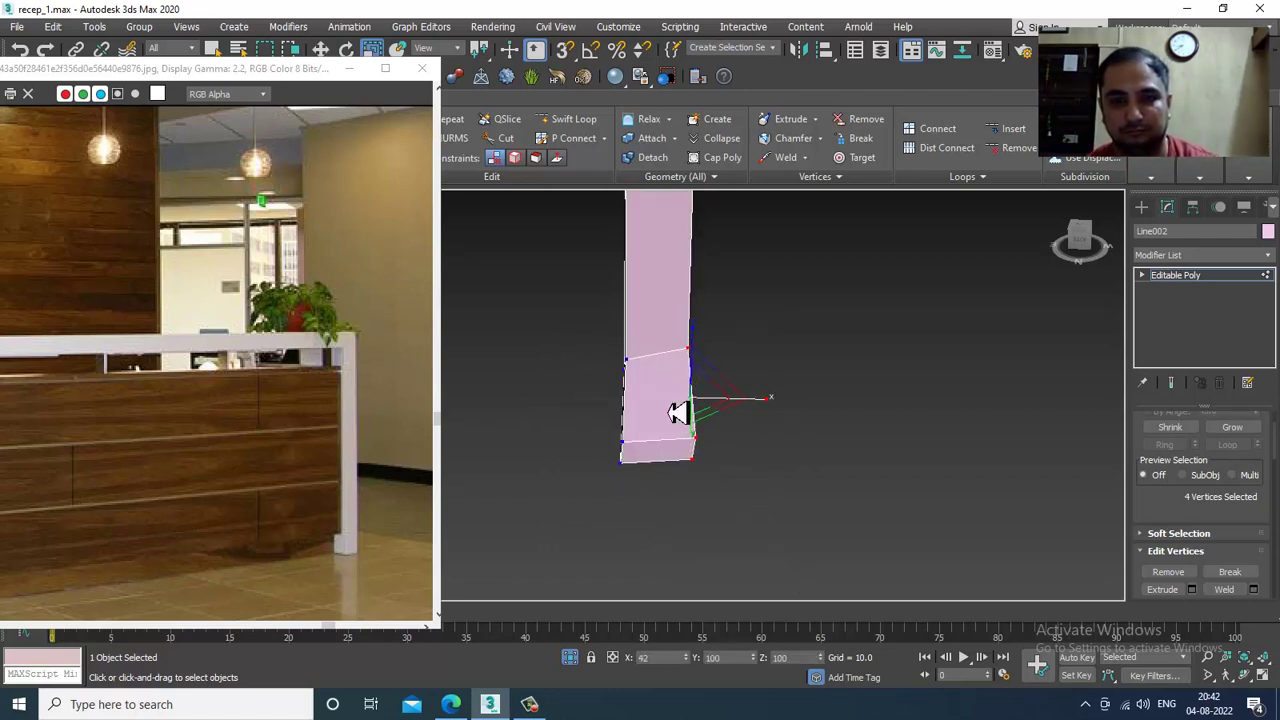
# Select the vertices at the end of the leg's foot and end the countertop's isolation.
pyautogui.keyDown('alt'); pyautogui.moveTo(617, 410); pyautogui.dragTo(802, 422, button='middle'); pyautogui.keyUp('alt')
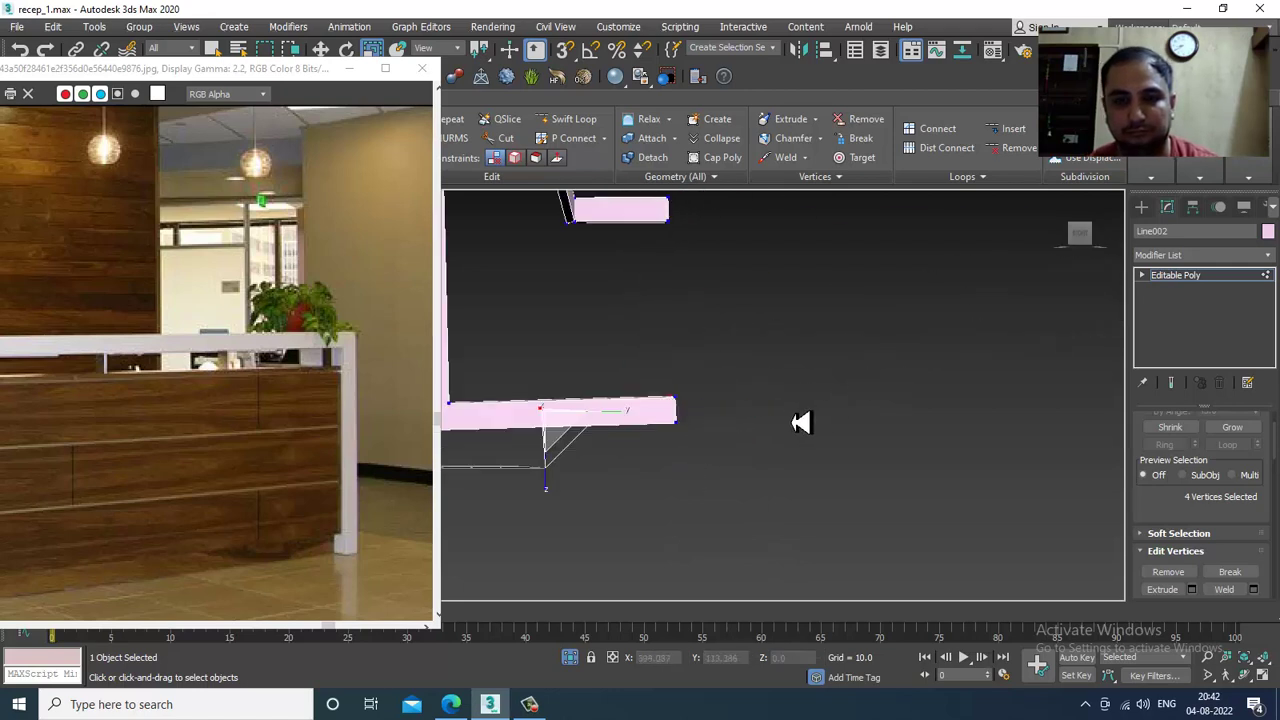
pyautogui.keyDown('alt'); pyautogui.moveTo(631, 440); pyautogui.dragTo(940, 491, button='middle'); pyautogui.keyUp('alt')
pyautogui.moveTo(862, 495); pyautogui.dragTo(930, 428)
pyautogui.keyDown('alt'); pyautogui.moveTo(1006, 457); pyautogui.dragTo(877, 337, button='middle'); pyautogui.keyUp('alt')
pyautogui.press('w')
pyautogui.rightClick(930, 260)
pyautogui.click(998, 136)
pyautogui.keyDown('alt'); pyautogui.moveTo(957, 414); pyautogui.dragTo(1040, 345, button='middle'); pyautogui.keyUp('alt')
pyautogui.keyDown('alt'); pyautogui.moveTo(754, 469); pyautogui.dragTo(718, 504, button='middle'); pyautogui.keyUp('alt')
# In the Front view, level the foot's uneven vertices and lower all eight foot vertices to the floor line.
pyautogui.scroll(3, 732, 485)
pyautogui.hotkey('alt', 'w')
pyautogui.rightClick(919, 337)
pyautogui.moveTo(919, 337); pyautogui.dragTo(872, 357, button='middle')
pyautogui.moveTo(966, 321); pyautogui.dragTo(887, 320, button='middle')
pyautogui.scroll(8, 890, 320)
pyautogui.moveTo(960, 345); pyautogui.dragTo(806, 363, button='middle')
pyautogui.hotkey('alt', 'w')
pyautogui.scroll(-7, 797, 297)
pyautogui.moveTo(934, 323); pyautogui.dragTo(719, 378, button='middle')
pyautogui.scroll(1, 783, 303)
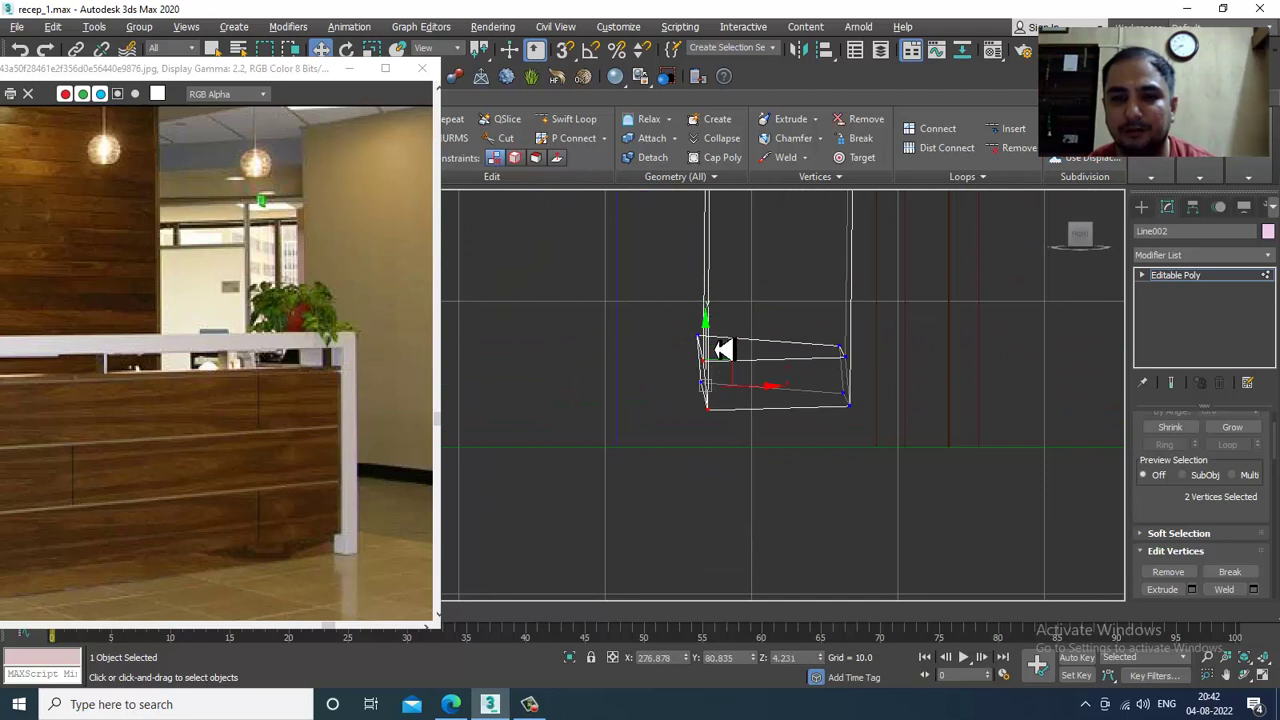
pyautogui.moveTo(709, 327); pyautogui.dragTo(719, 340)
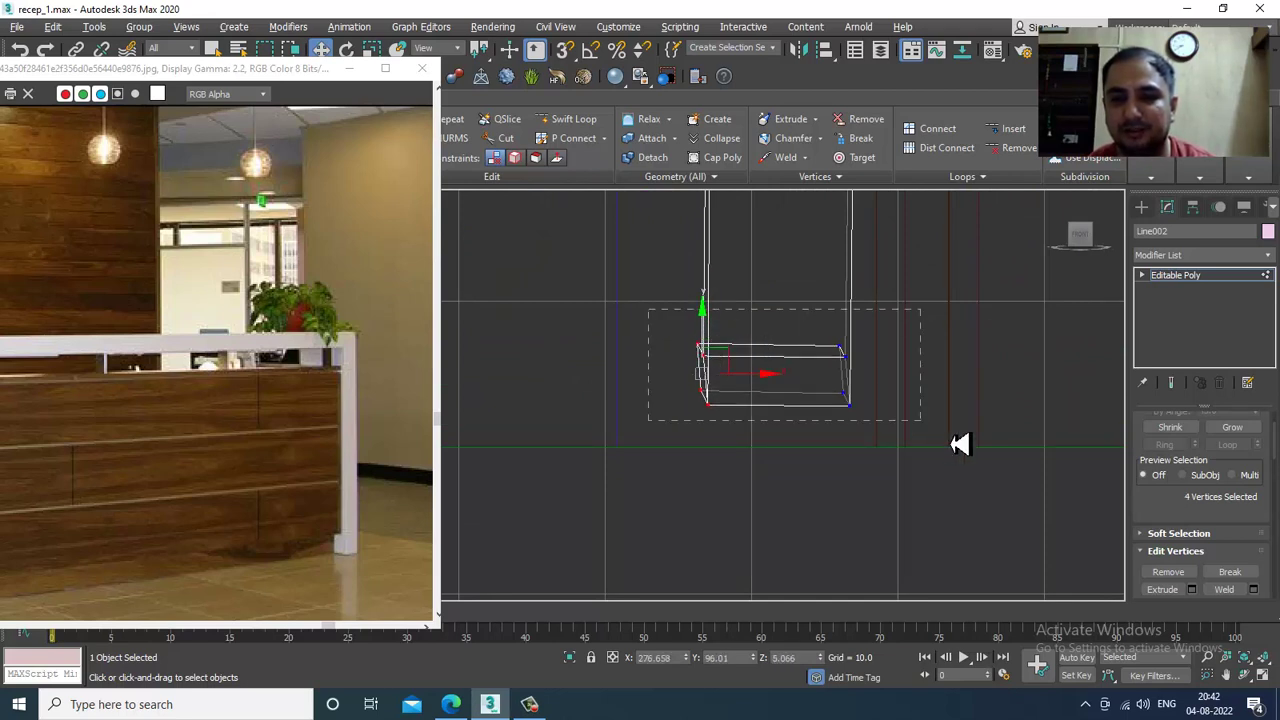
pyautogui.moveTo(781, 352); pyautogui.dragTo(797, 375)
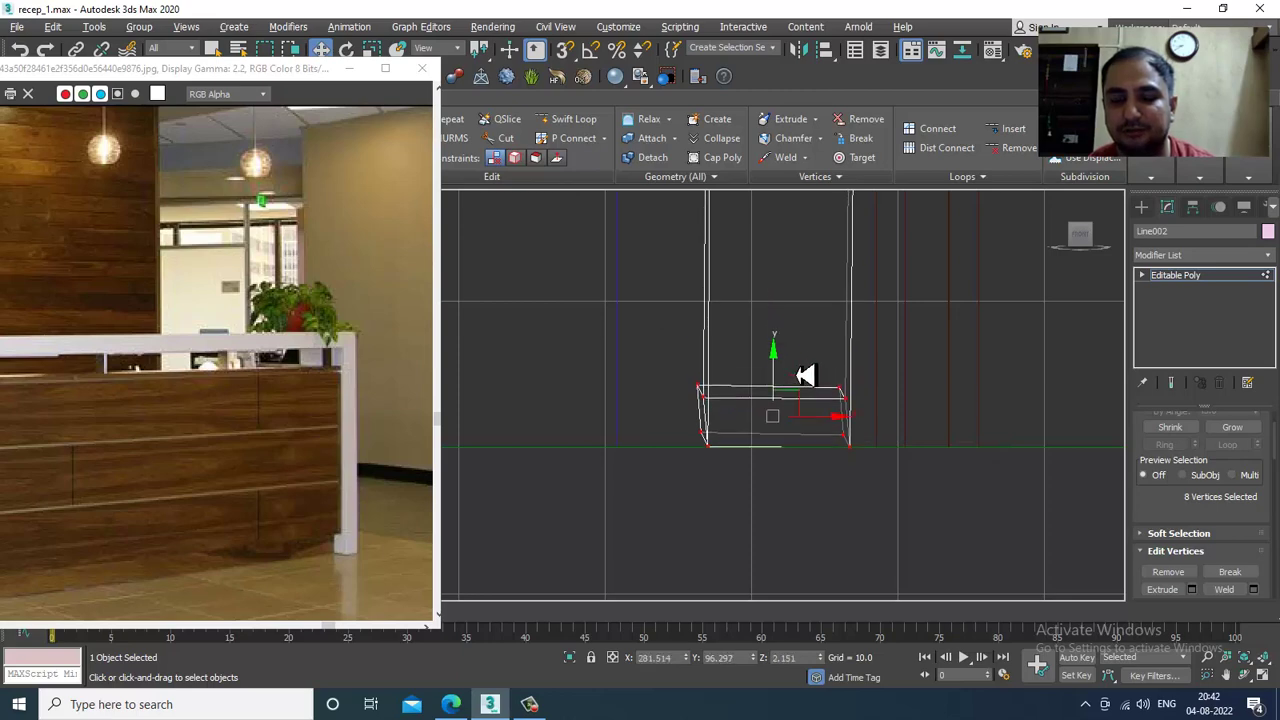
# Lower the foot's eight vertices slightly more along Z and shift them about -2.4 along Y.
pyautogui.hotkey('alt', 'w')
pyautogui.rightClick(956, 528)
pyautogui.hotkey('alt', 'w')
pyautogui.keyDown('alt'); pyautogui.moveTo(957, 525); pyautogui.dragTo(960, 402, button='middle'); pyautogui.keyUp('alt')
pyautogui.moveTo(944, 374); pyautogui.dragTo(948, 377)
pyautogui.keyDown('alt'); pyautogui.moveTo(771, 386); pyautogui.dragTo(715, 451, button='middle'); pyautogui.keyUp('alt')
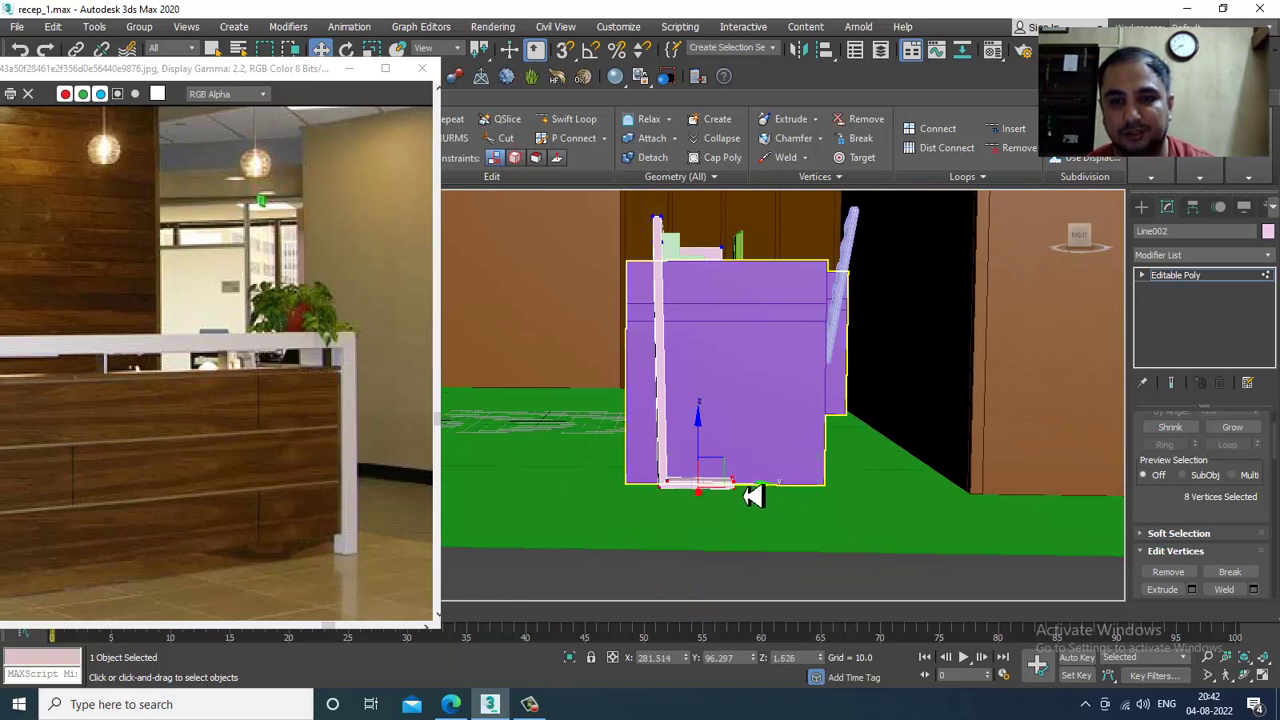
pyautogui.moveTo(752, 494); pyautogui.dragTo(747, 497)
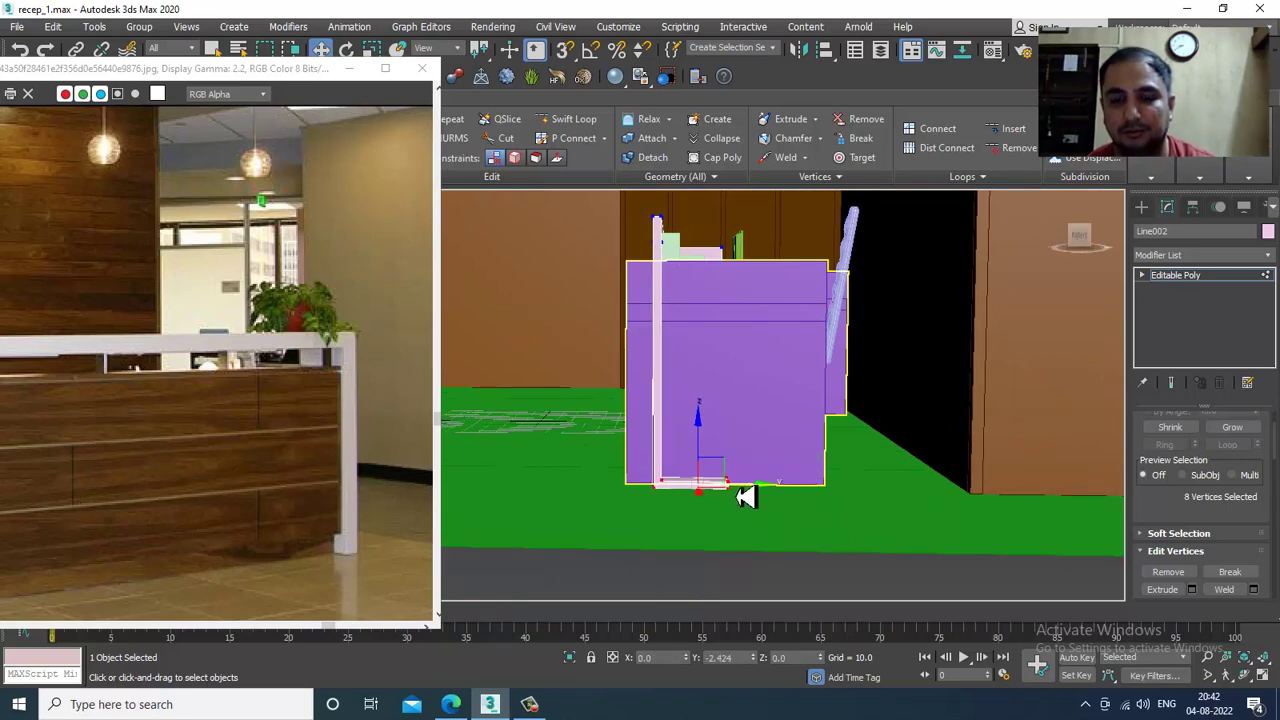
pyautogui.keyDown('alt'); pyautogui.moveTo(812, 470); pyautogui.dragTo(1005, 433, button='middle'); pyautogui.keyUp('alt')
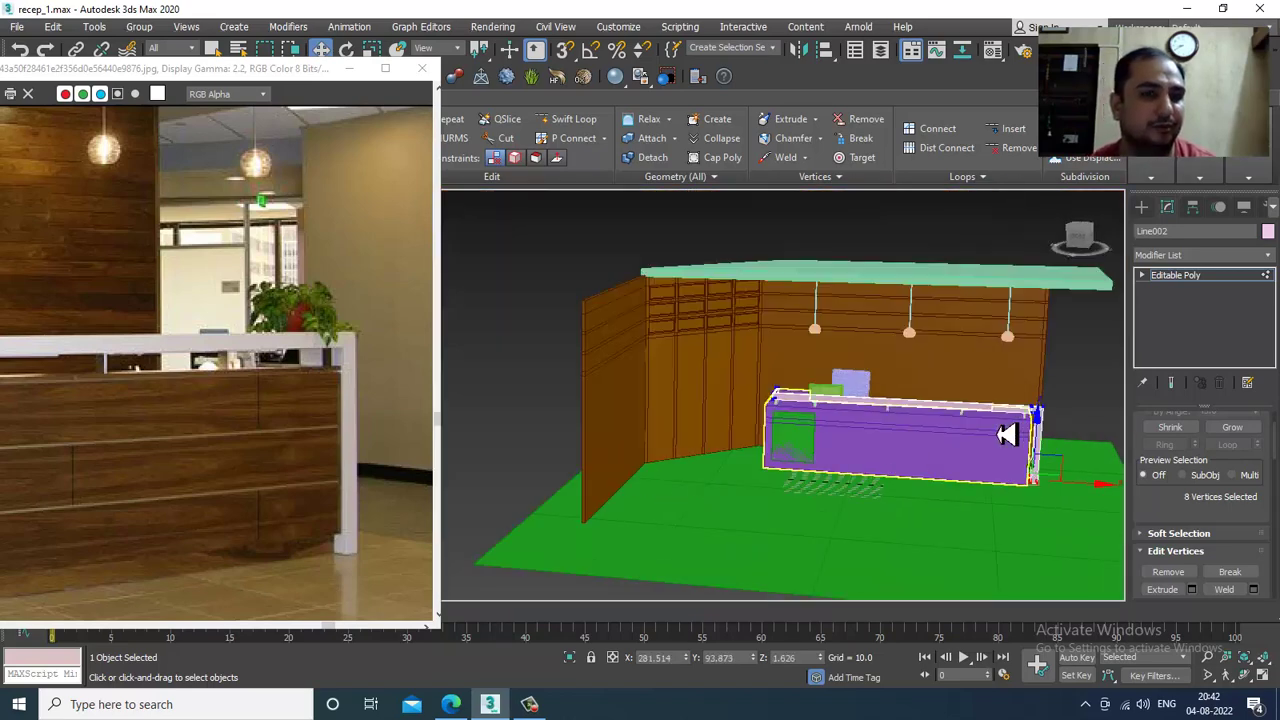
# Compare the modeled counter and ceiling area with the reference photo.
pyautogui.moveTo(205, 74); pyautogui.dragTo(443, 55)
pyautogui.moveTo(402, 382); pyautogui.dragTo(516, 297, button='middle')
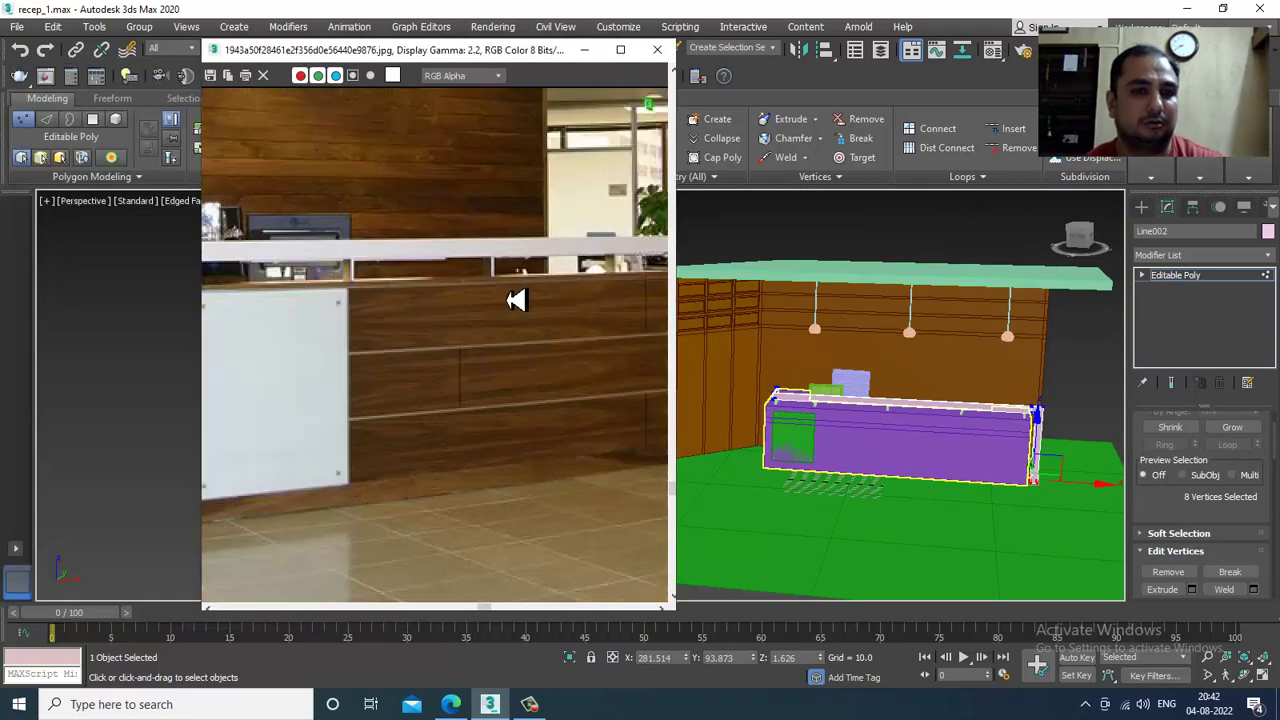
pyautogui.scroll(-1, 430, 344)
pyautogui.moveTo(345, 302); pyautogui.dragTo(527, 298, button='middle')
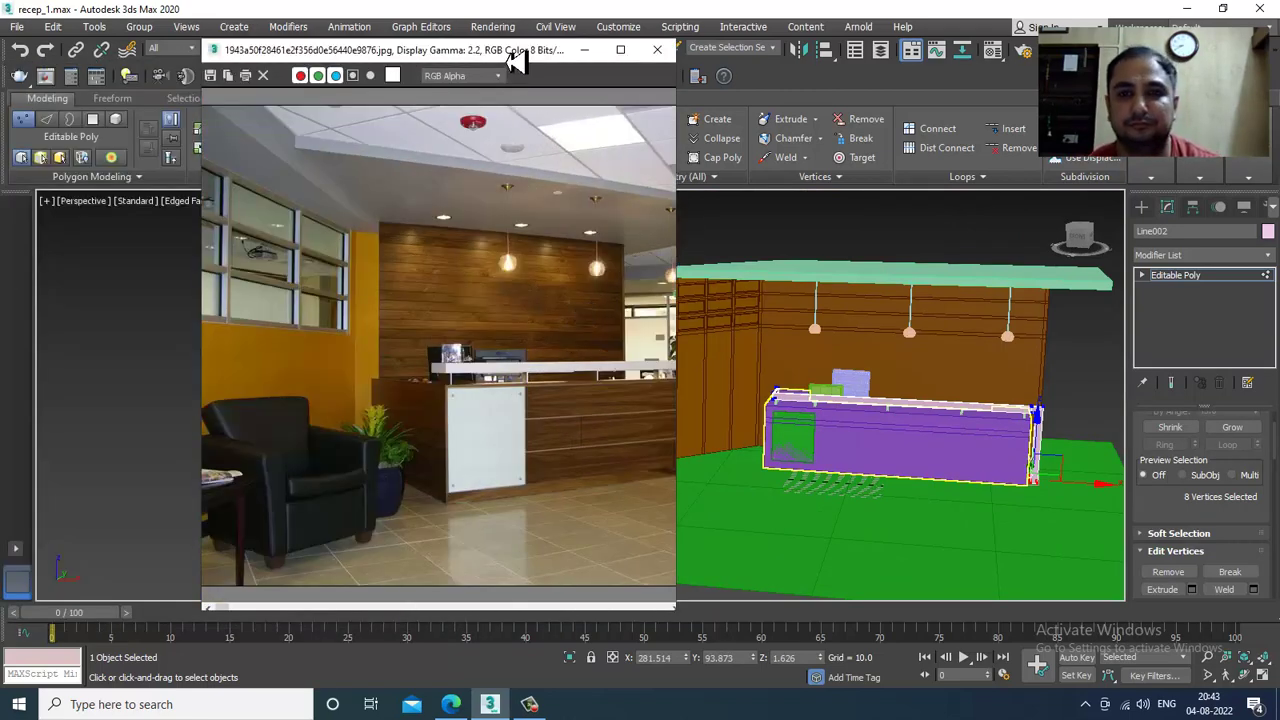
pyautogui.moveTo(510, 55); pyautogui.dragTo(185, 76)
pyautogui.click(1141, 206)
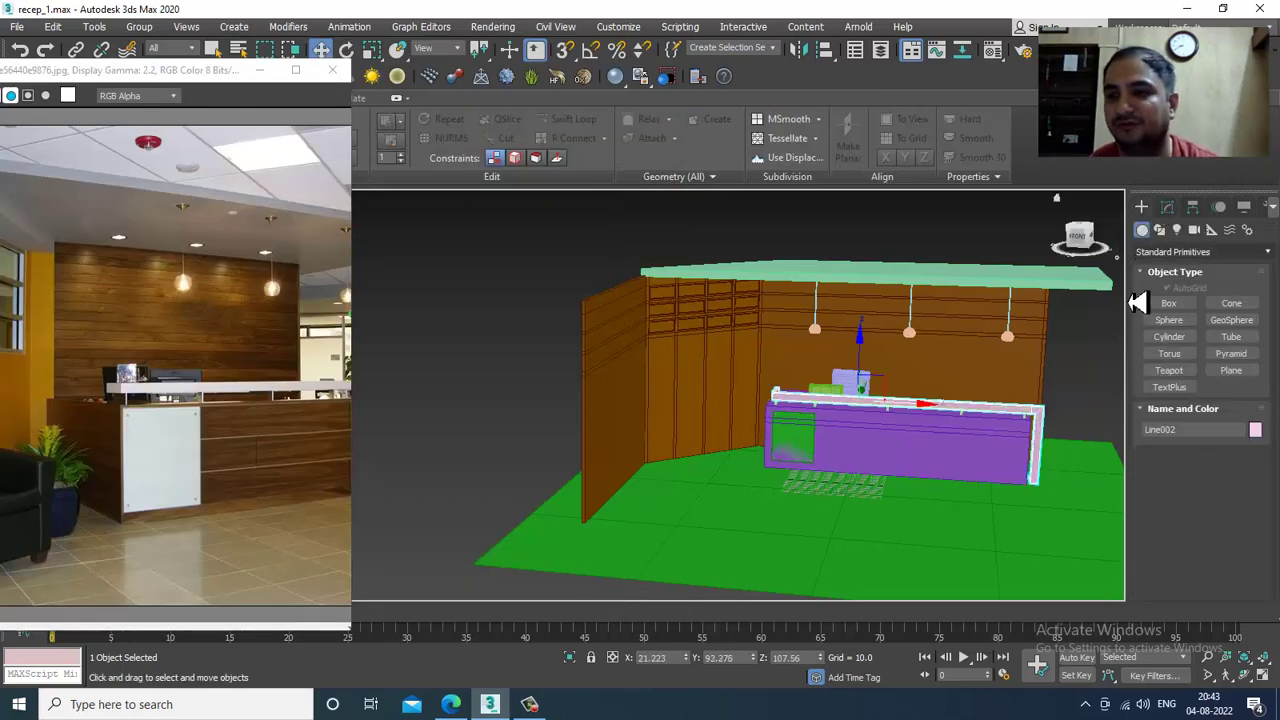
pyautogui.click(1172, 306)
pyautogui.keyDown('alt'); pyautogui.moveTo(768, 297); pyautogui.dragTo(774, 291, button='middle'); pyautogui.keyUp('alt')
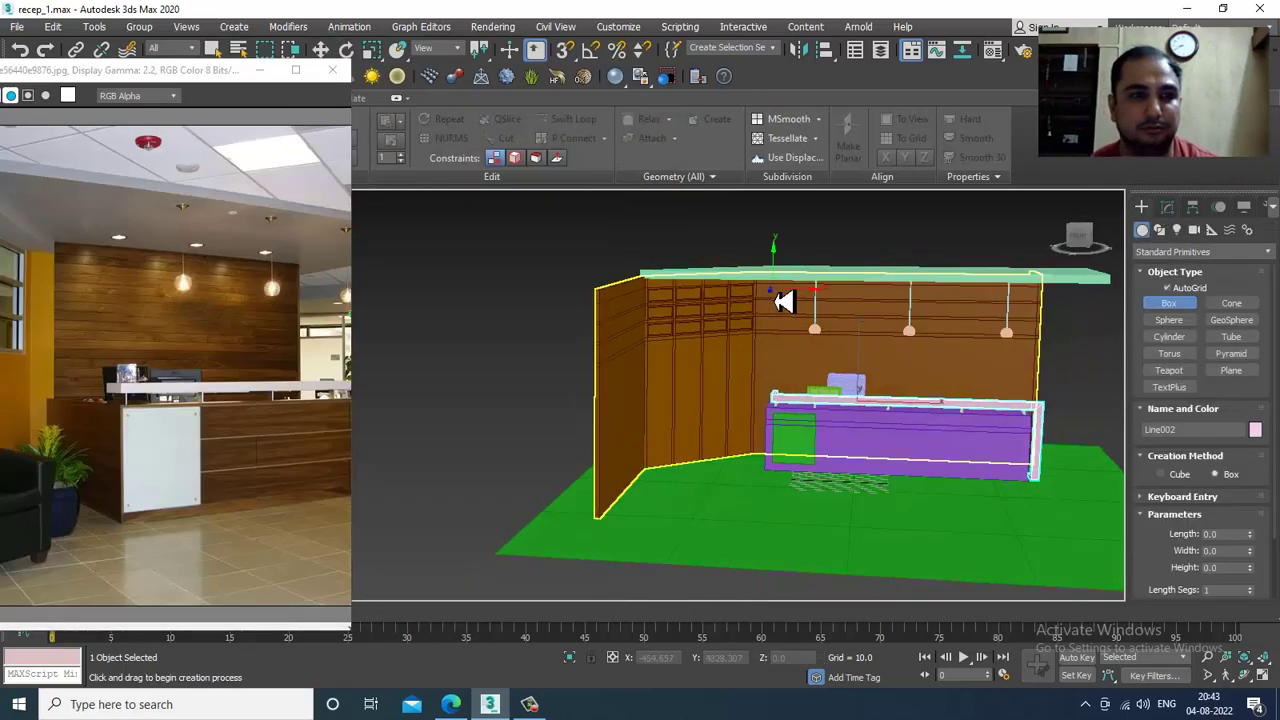
pyautogui.rightClick(774, 291)
# Select the wall's top row of vertices and raise it in the Front view to a height of about 306.
pyautogui.click(648, 360)
pyautogui.keyDown('alt'); pyautogui.moveTo(648, 368); pyautogui.dragTo(708, 338, button='middle'); pyautogui.keyUp('alt')
pyautogui.scroll(1, 708, 338)
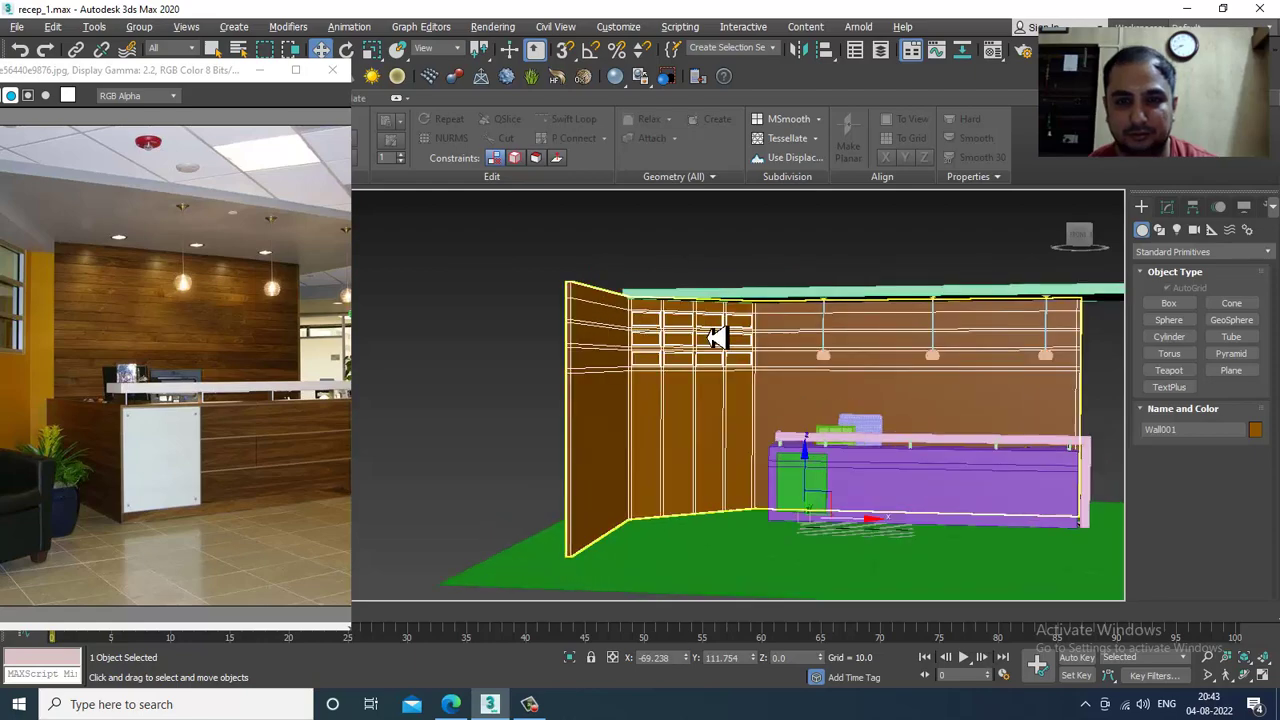
pyautogui.press('4')
pyautogui.press('1')
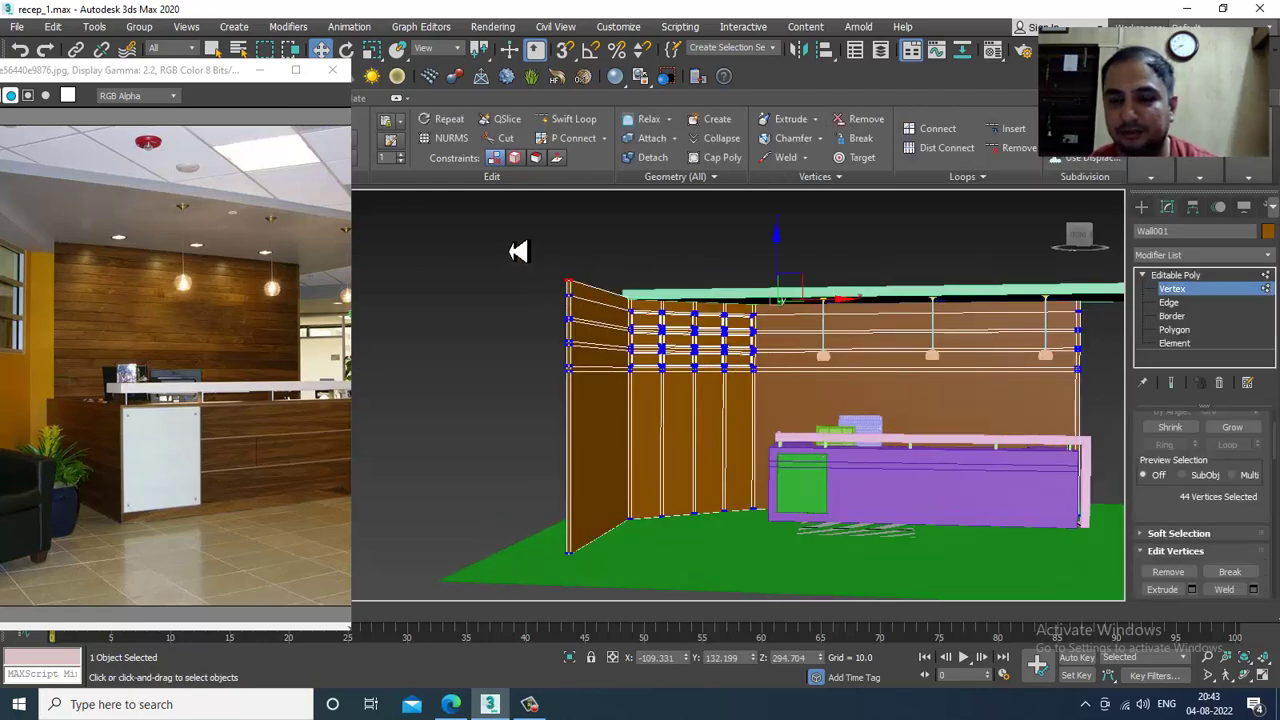
pyautogui.hotkey('alt', 'w')
pyautogui.middleClick(868, 272)
pyautogui.press('z')
pyautogui.hotkey('alt', 'w')
pyautogui.scroll(-5, 826, 293)
pyautogui.moveTo(714, 308); pyautogui.dragTo(693, 346, button='middle')
pyautogui.scroll(2, 693, 346)
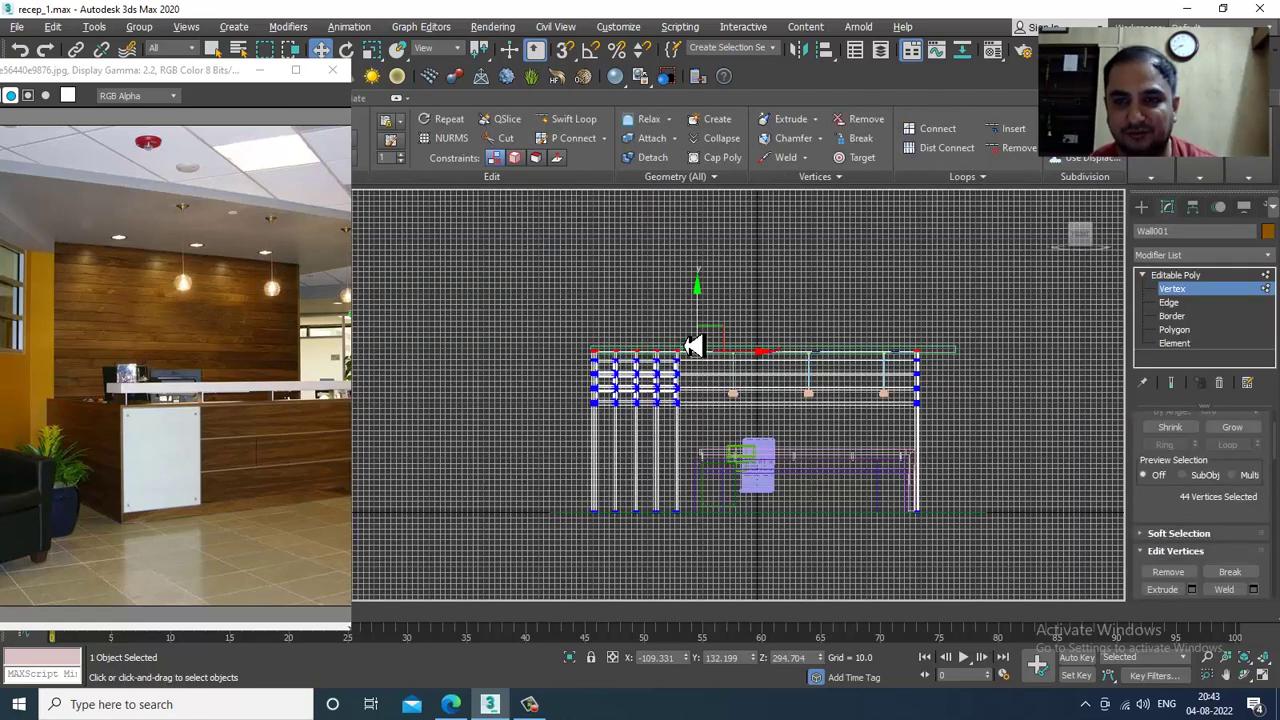
pyautogui.scroll(2, 760, 352)
pyautogui.moveTo(685, 333); pyautogui.dragTo(686, 324)
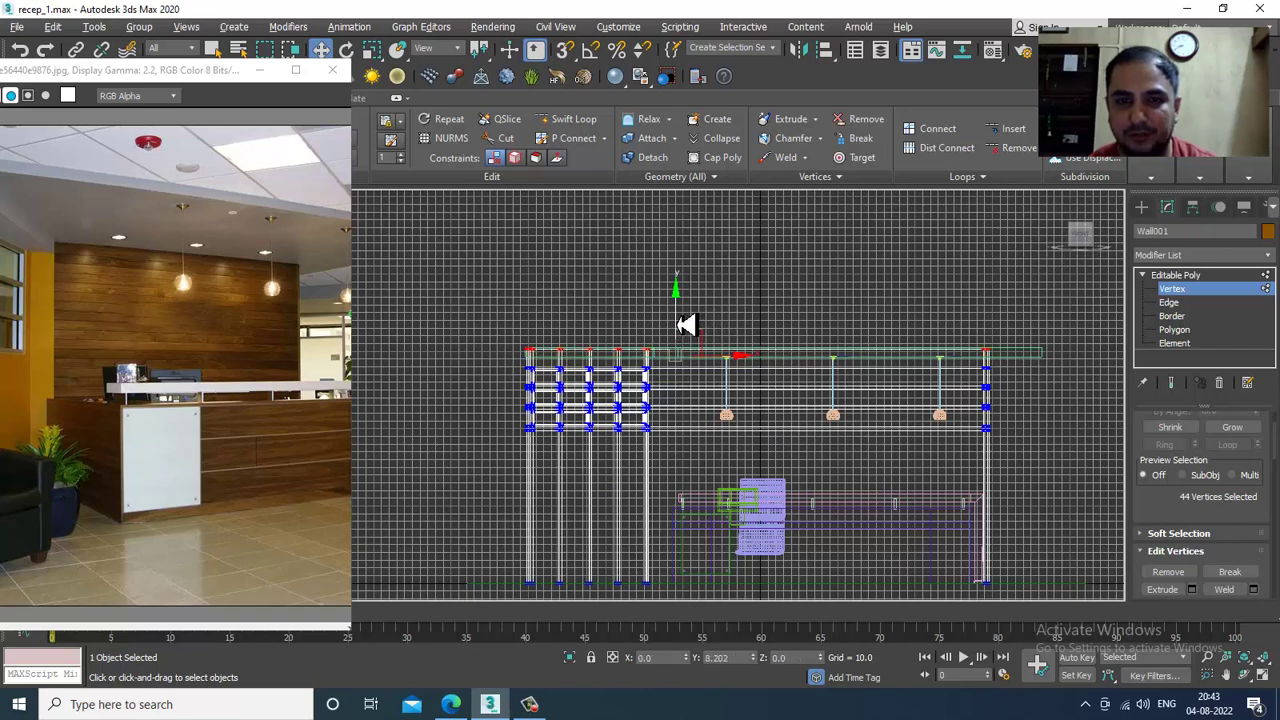
# Raise the wall's top vertices slightly further along Z above the hanging ceiling panel.
pyautogui.hotkey('alt', 'w')
pyautogui.hotkey('alt', 'w')
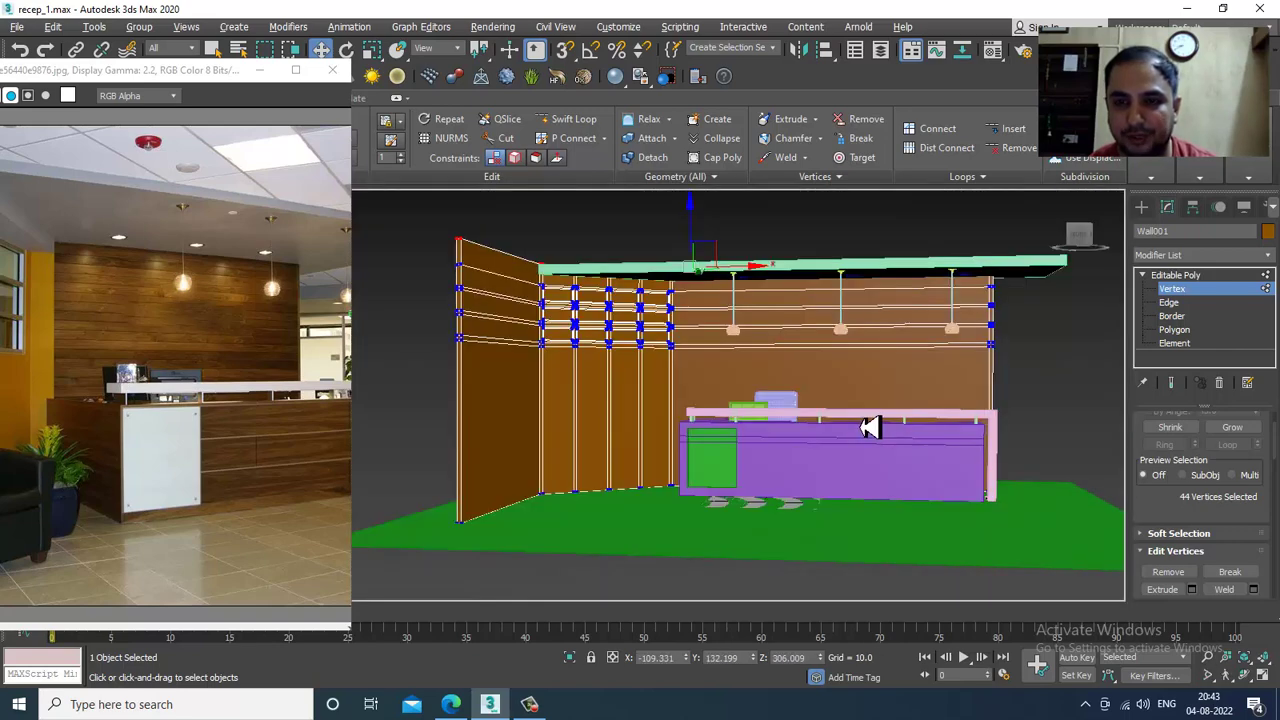
pyautogui.scroll(5, 866, 429)
pyautogui.scroll(-2, 874, 406)
pyautogui.keyDown('alt'); pyautogui.moveTo(857, 369); pyautogui.dragTo(866, 363, button='middle'); pyautogui.keyUp('alt')
pyautogui.moveTo(846, 315); pyautogui.dragTo(852, 404, button='middle')
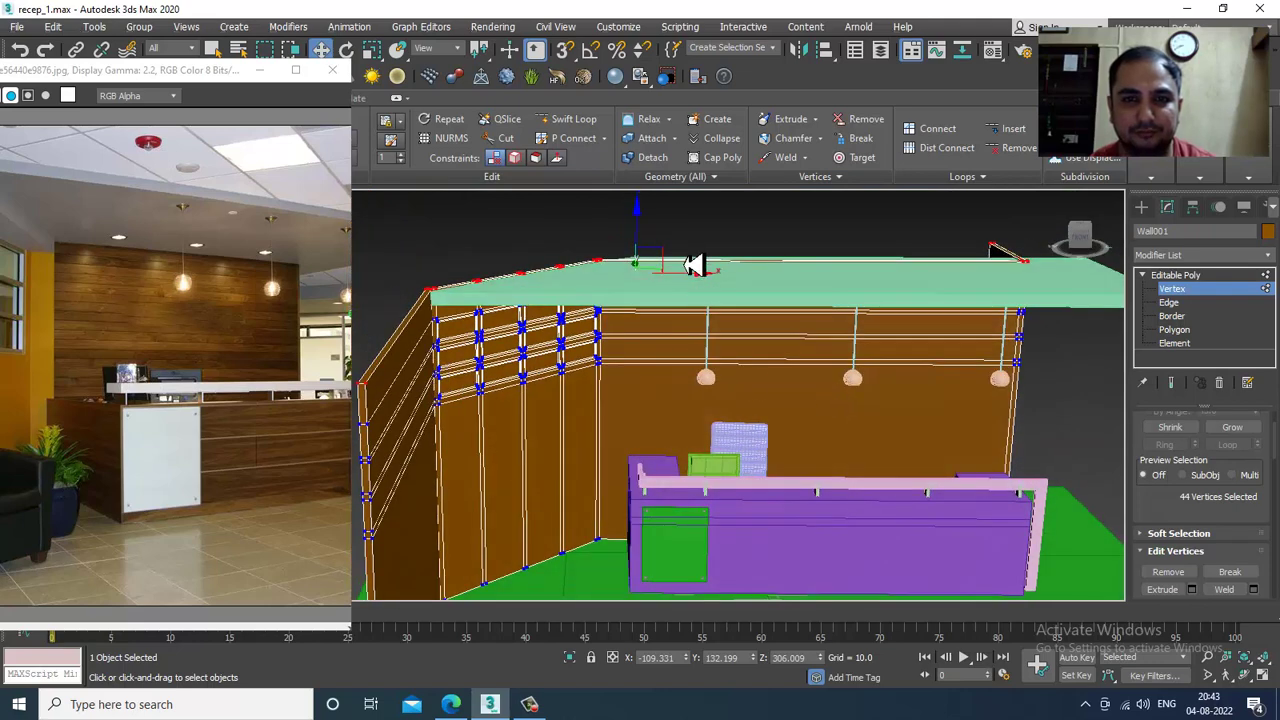
pyautogui.moveTo(645, 238); pyautogui.dragTo(645, 230)
pyautogui.keyDown('alt'); pyautogui.moveTo(843, 328); pyautogui.dragTo(868, 342, button='middle'); pyautogui.keyUp('alt')
# Draw a thin box in the Top view that spans the room's walls and most of the floor.
pyautogui.click(1141, 207)
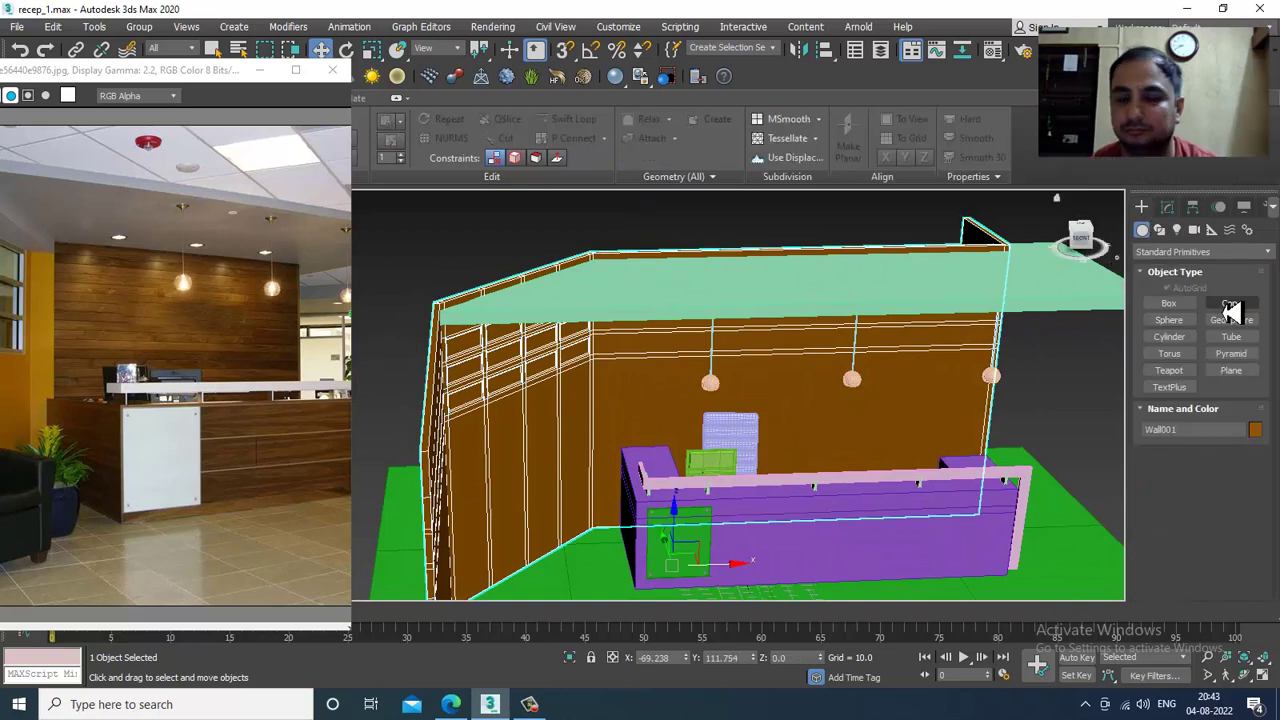
pyautogui.click(1167, 306)
pyautogui.scroll(-4, 883, 354)
pyautogui.scroll(3, 875, 341)
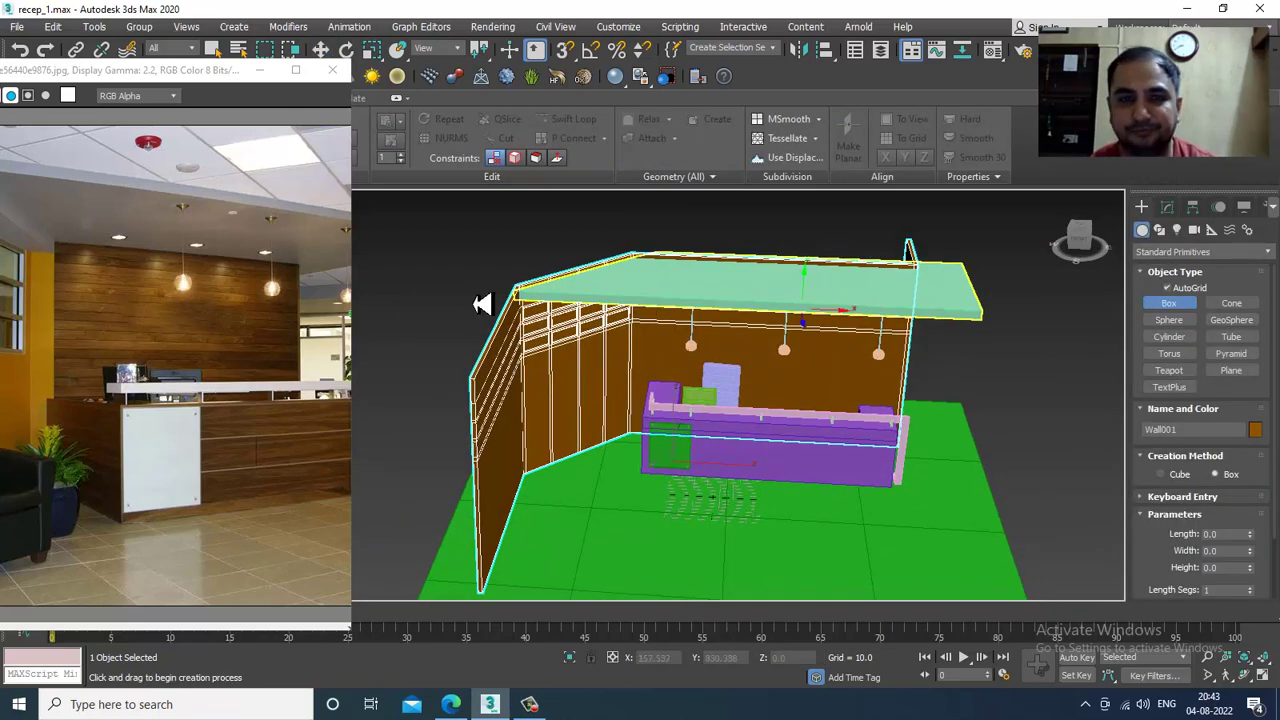
pyautogui.hotkey('alt', 'w')
pyautogui.middleClick(488, 322)
pyautogui.hotkey('alt', 'w')
pyautogui.moveTo(578, 328); pyautogui.dragTo(628, 331, button='middle')
pyautogui.scroll(-2, 628, 332)
pyautogui.moveTo(517, 267); pyautogui.dragTo(729, 460)
pyautogui.click(731, 457)
pyautogui.press('w')
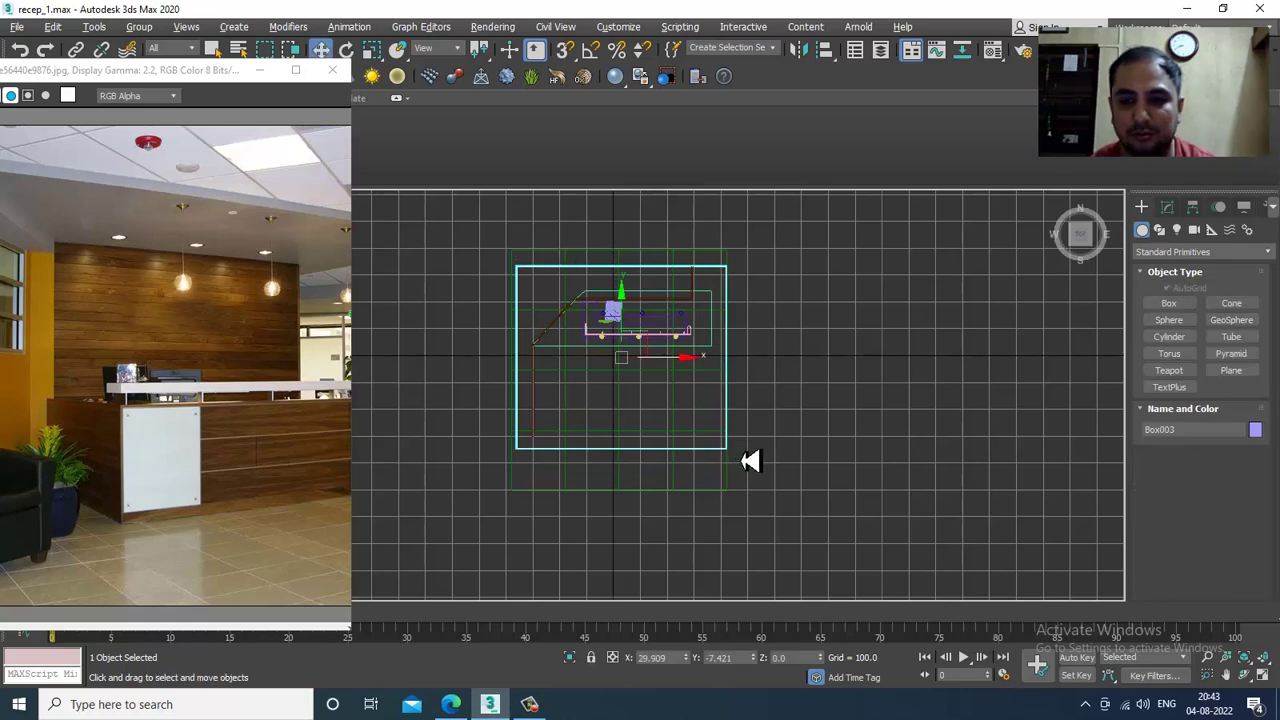
# Scale the new box along Z into a thin slab.
pyautogui.hotkey('alt', 'w')
pyautogui.middleClick(931, 494)
pyautogui.hotkey('alt', 'w')
pyautogui.keyDown('alt'); pyautogui.moveTo(931, 494); pyautogui.dragTo(799, 446, button='middle'); pyautogui.keyUp('alt')
pyautogui.press('r')
pyautogui.moveTo(767, 371); pyautogui.dragTo(801, 531)
pyautogui.press('w')
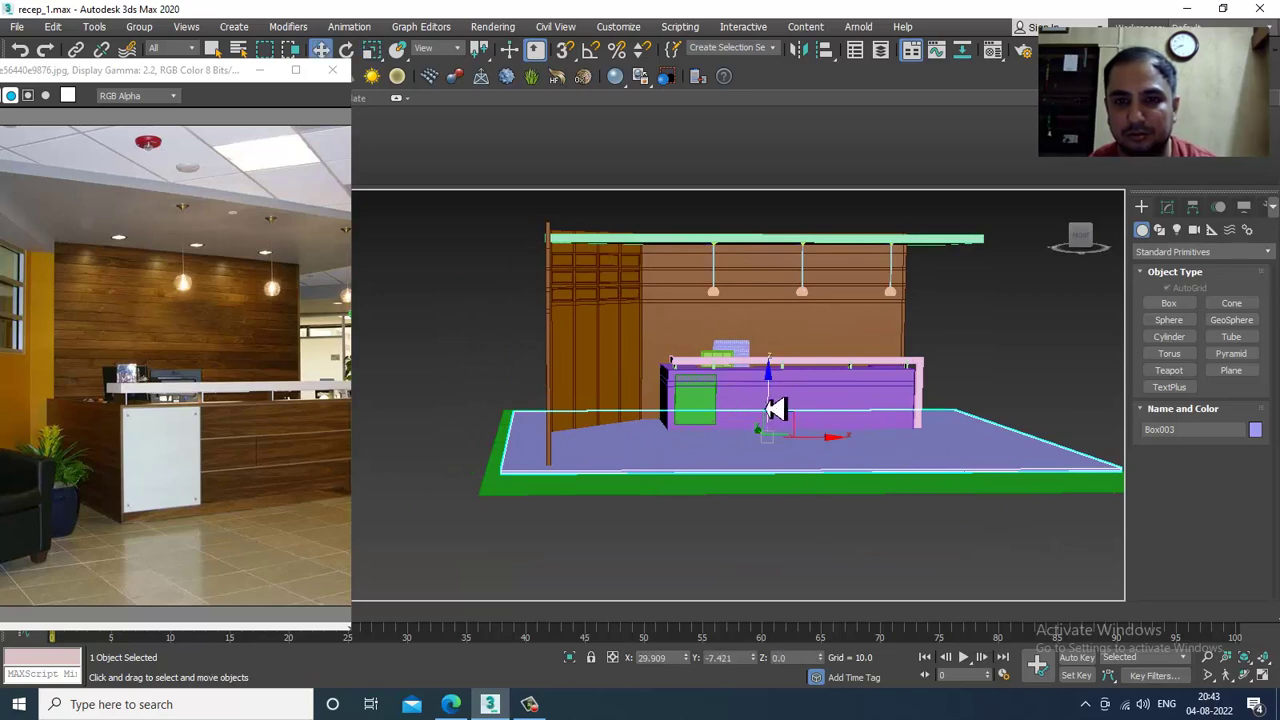
# Move the slab up along Z to about 309.8 as a ceiling over the hanging panel.
pyautogui.moveTo(776, 406); pyautogui.dragTo(811, 201)
pyautogui.scroll(8, 811, 201)
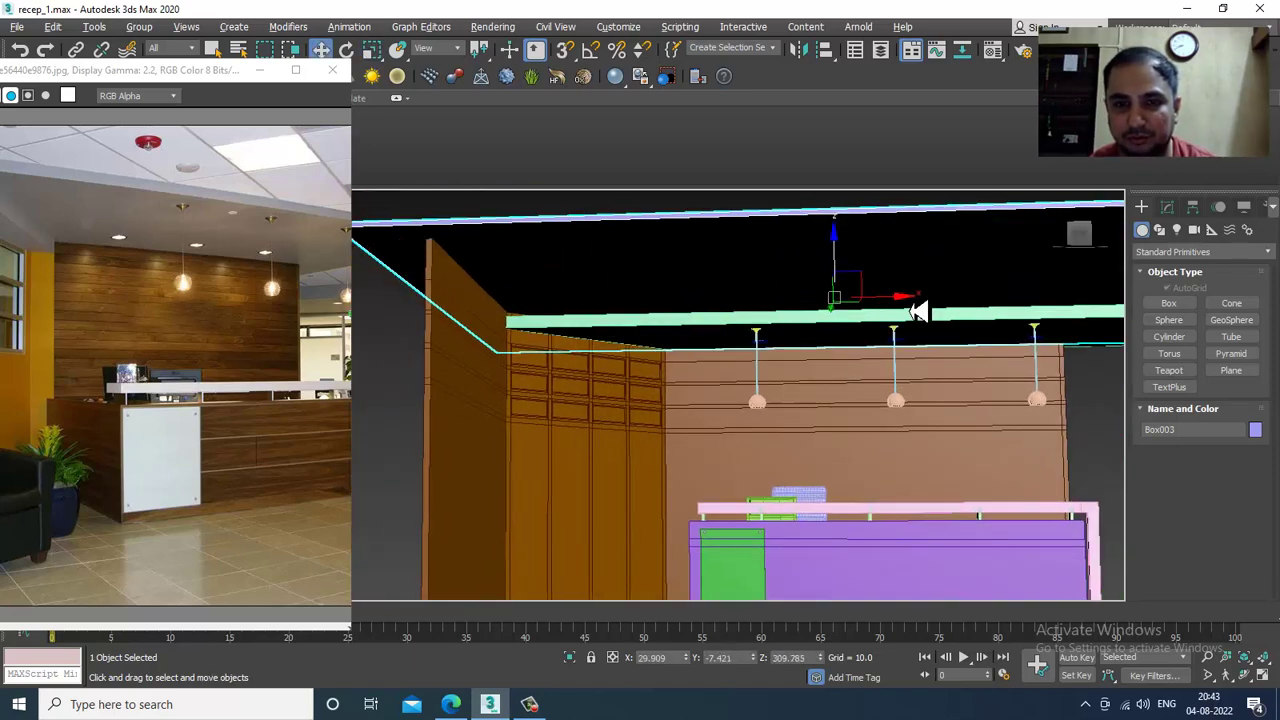
pyautogui.keyDown('alt'); pyautogui.moveTo(906, 322); pyautogui.dragTo(804, 412, button='middle'); pyautogui.keyUp('alt')
# Examine the whole reference photo, including the armchair, plants, desk and ceiling, and compare it with the modeled scene.
pyautogui.moveTo(160, 457); pyautogui.dragTo(316, 371, button='middle')
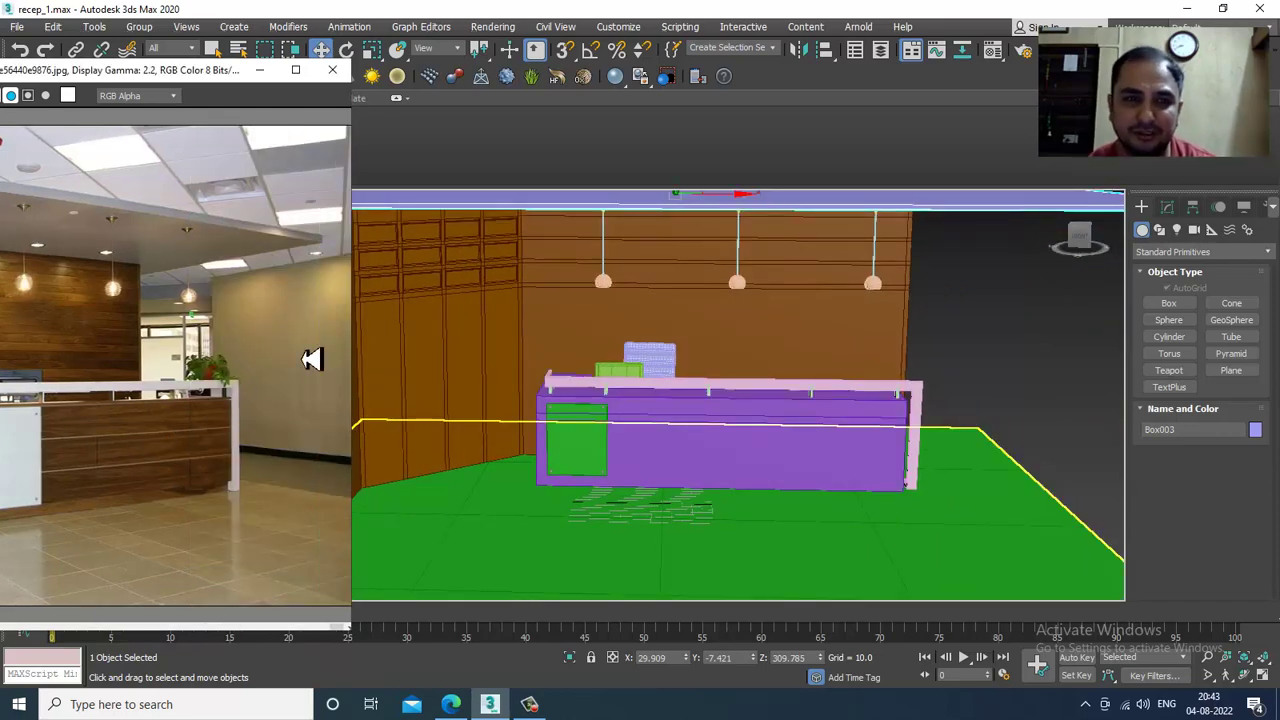
pyautogui.click(268, 395)
pyautogui.click(158, 424)
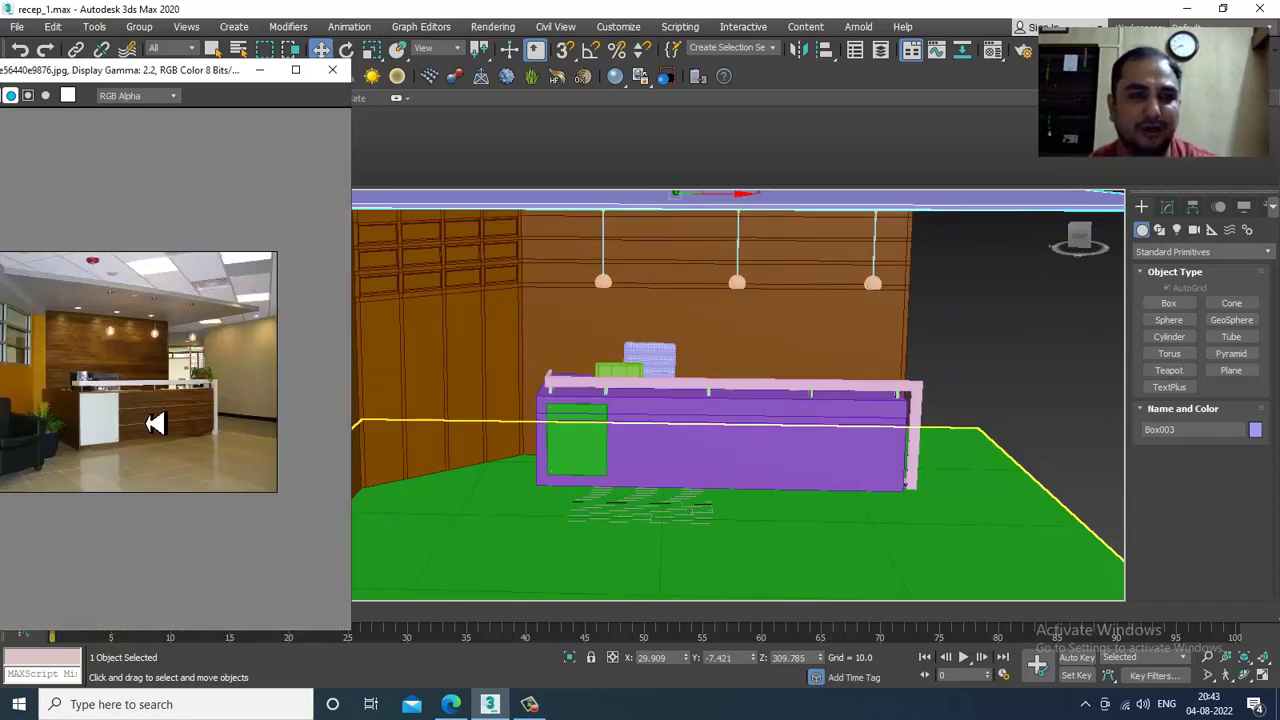
pyautogui.moveTo(130, 79); pyautogui.dragTo(344, 86)
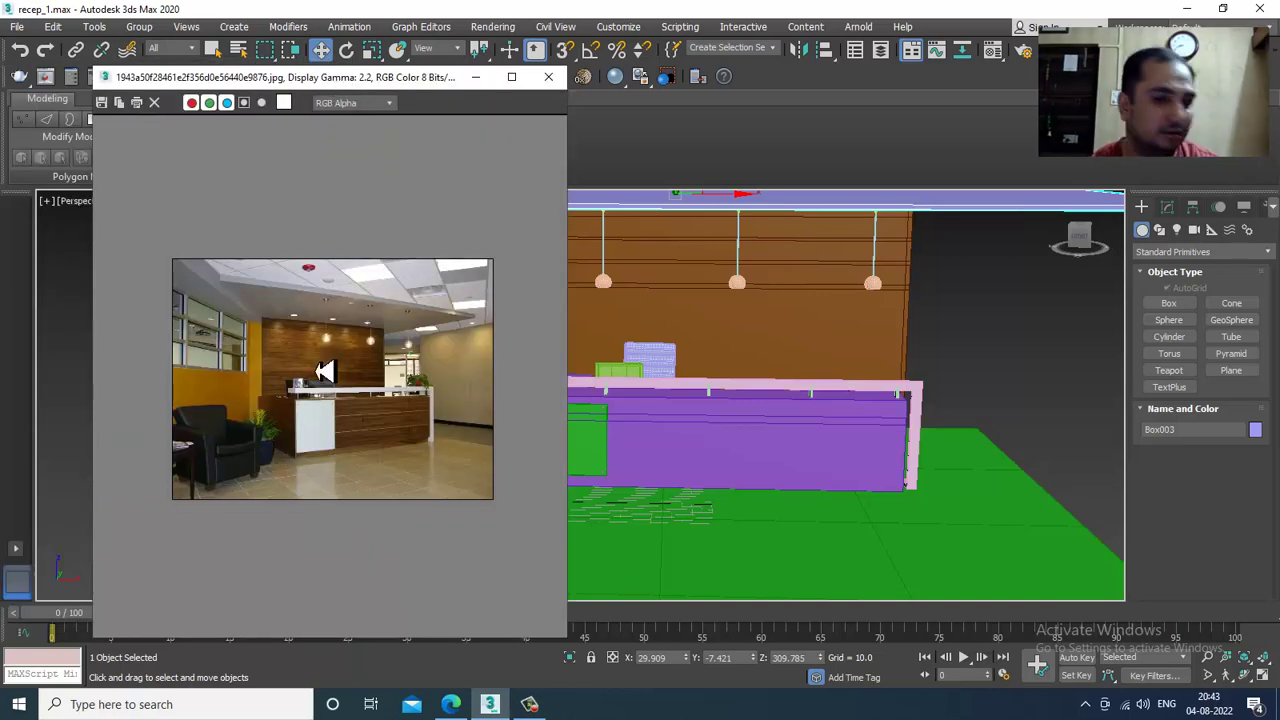
pyautogui.click(217, 467)
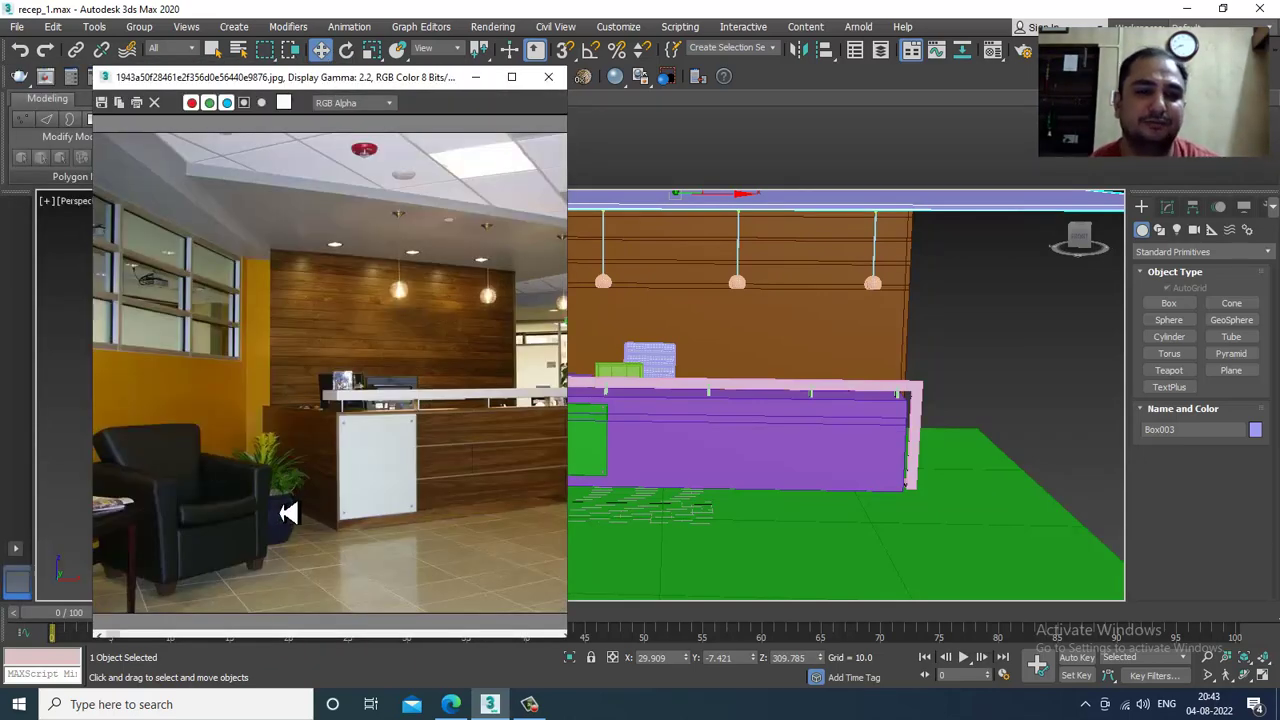
pyautogui.click(398, 458)
pyautogui.moveTo(451, 84); pyautogui.dragTo(18, 125)
pyautogui.keyDown('alt'); pyautogui.moveTo(788, 347); pyautogui.dragTo(683, 417, button='middle'); pyautogui.keyUp('alt')
pyautogui.scroll(6, 690, 424)
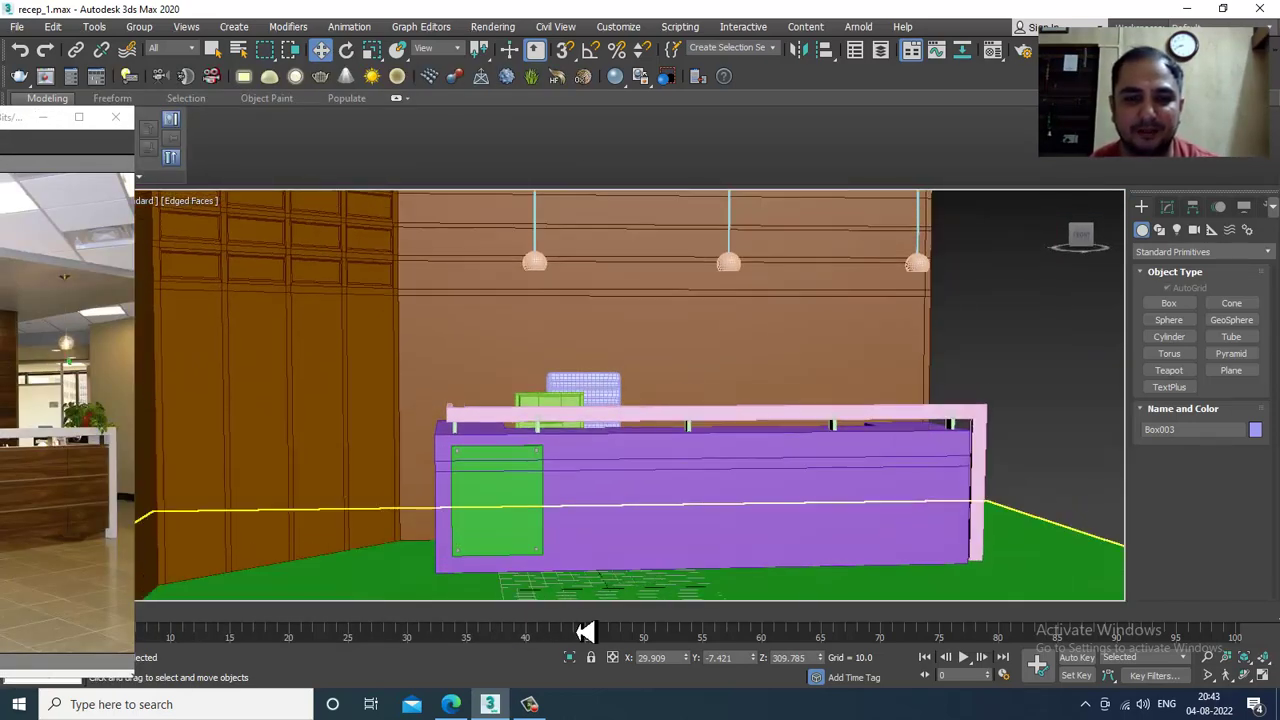
pyautogui.click(530, 705)
pyautogui.click(530, 705)
pyautogui.scroll(-5, 791, 394)
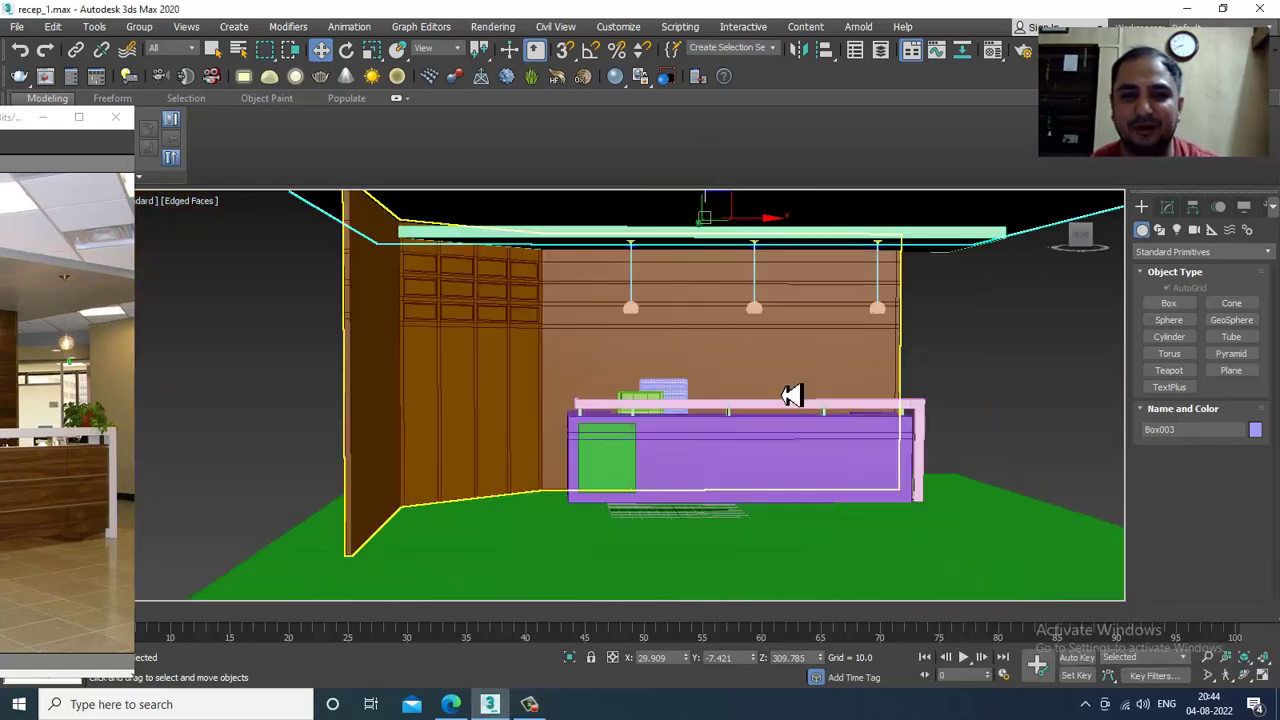
pyautogui.scroll(3, 757, 390)
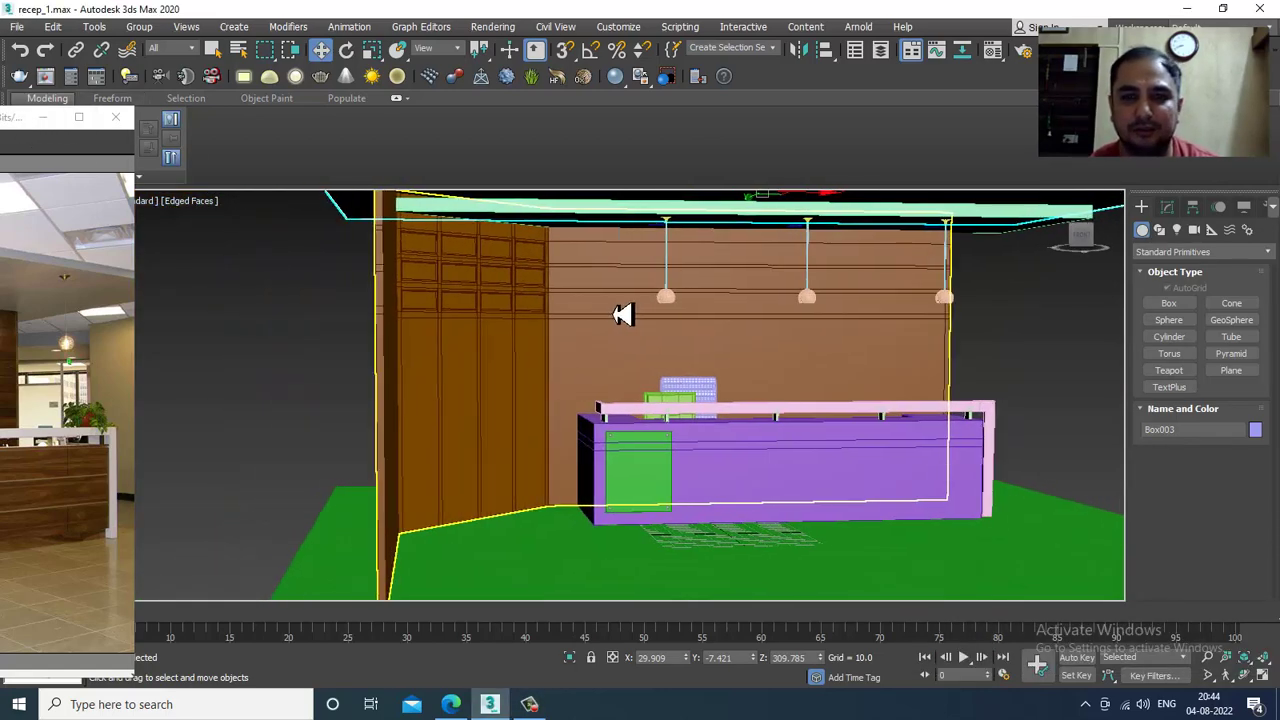
pyautogui.moveTo(14, 129); pyautogui.dragTo(383, 145)
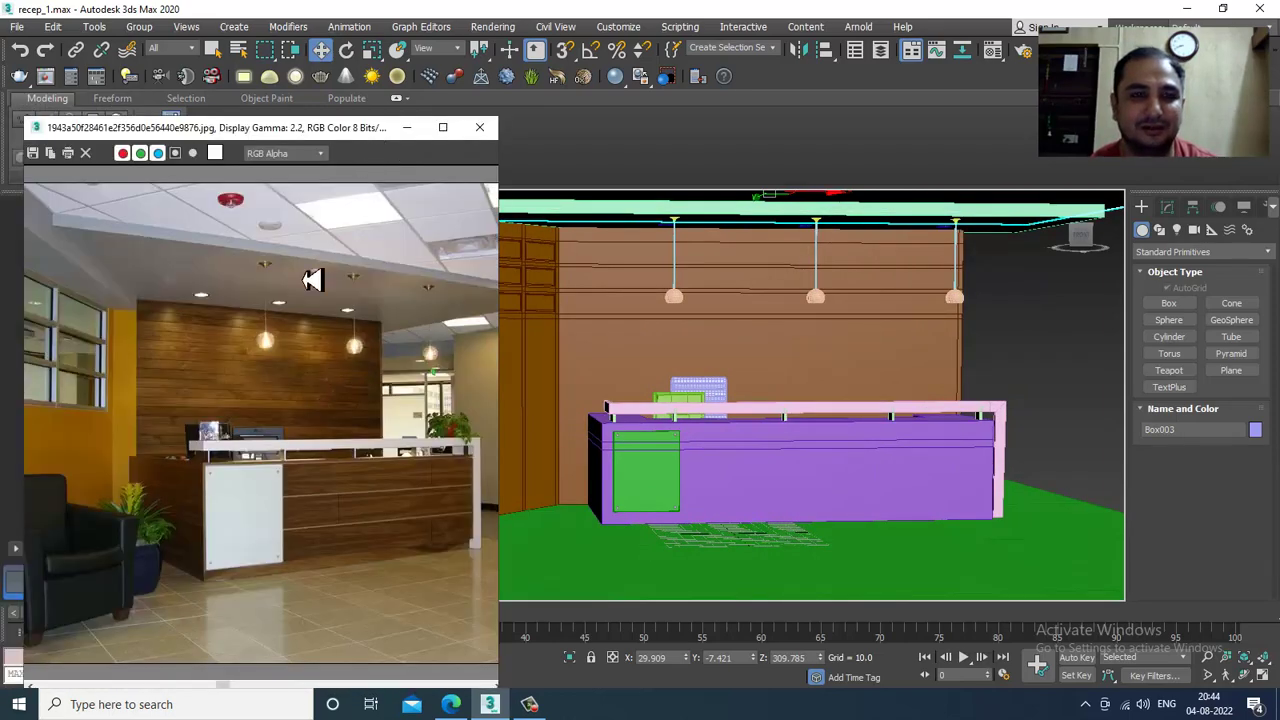
pyautogui.moveTo(285, 138); pyautogui.dragTo(215, 94)
pyautogui.moveTo(856, 396); pyautogui.dragTo(826, 383, button='middle')
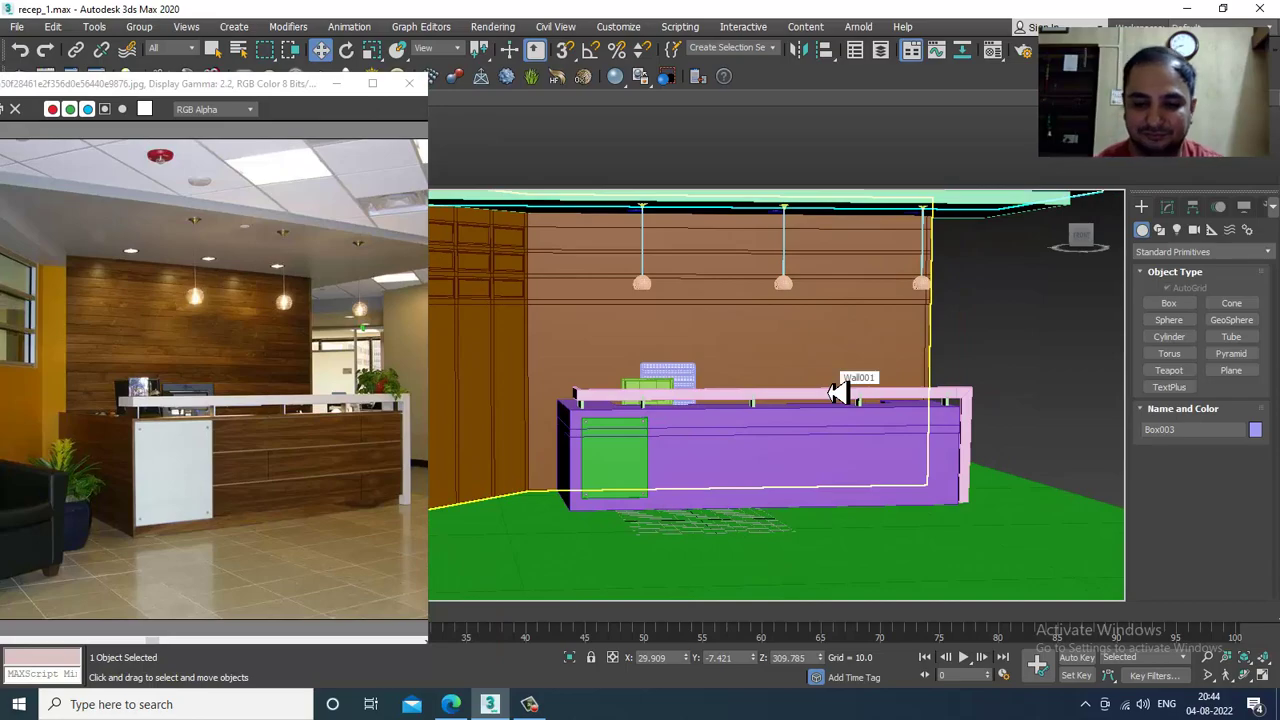